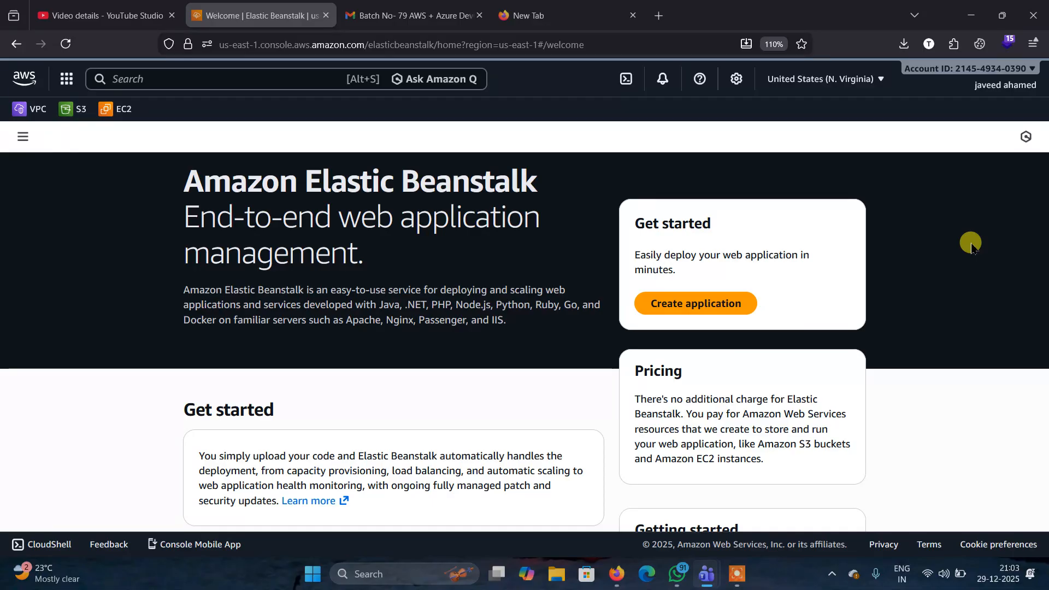
Start creating an Elastic Beanstalk application and name it webapp
{"action": "scroll", "coordinate": [971, 247], "scroll_direction": "down", "scroll_amount": 1}
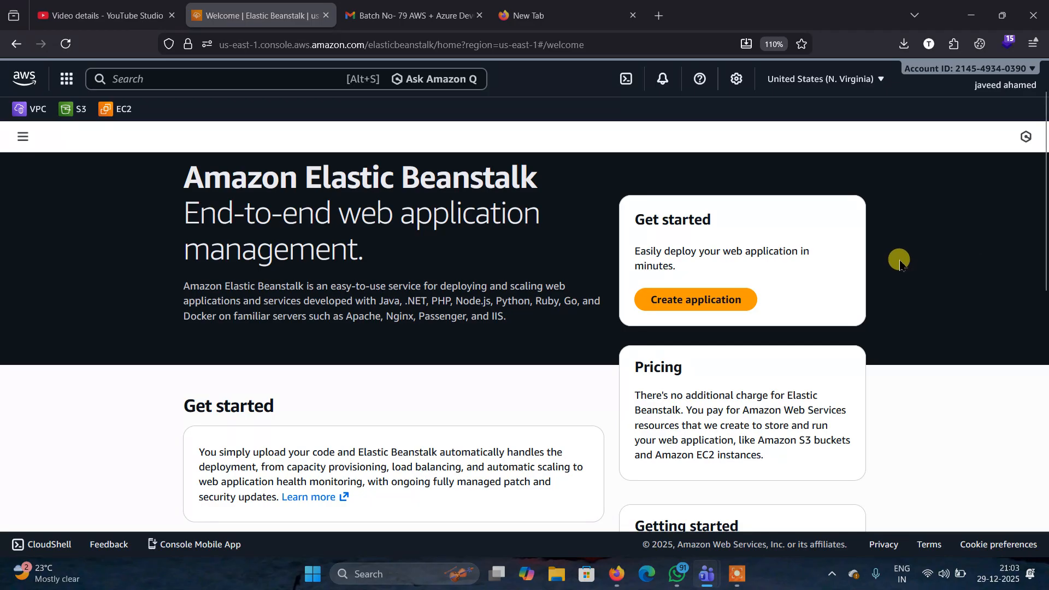
{"action": "left_click", "coordinate": [732, 306]}
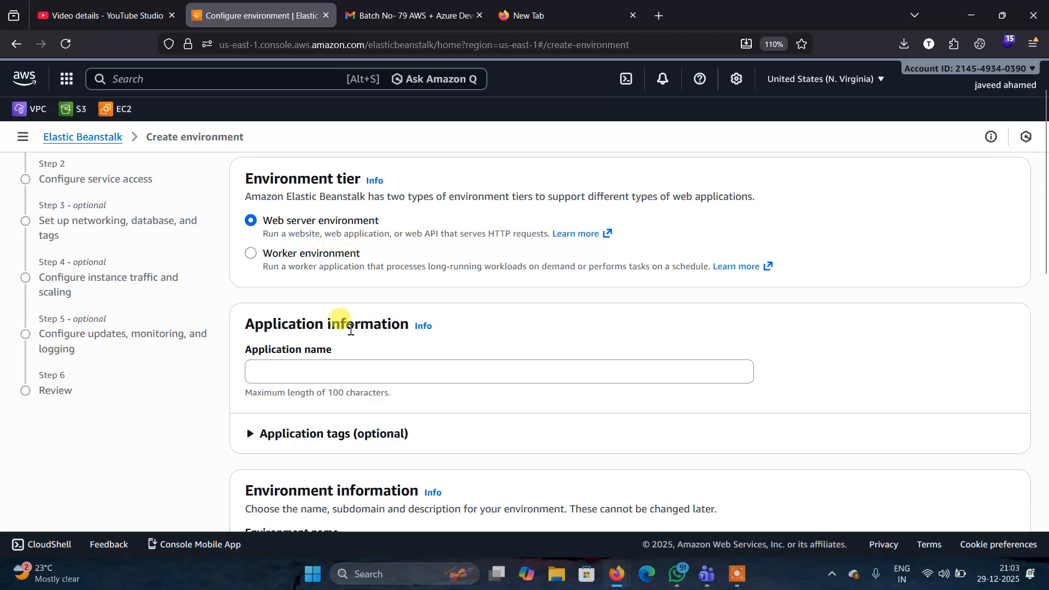
{"action": "left_click", "coordinate": [284, 372]}
{"action": "type", "text": "we"}
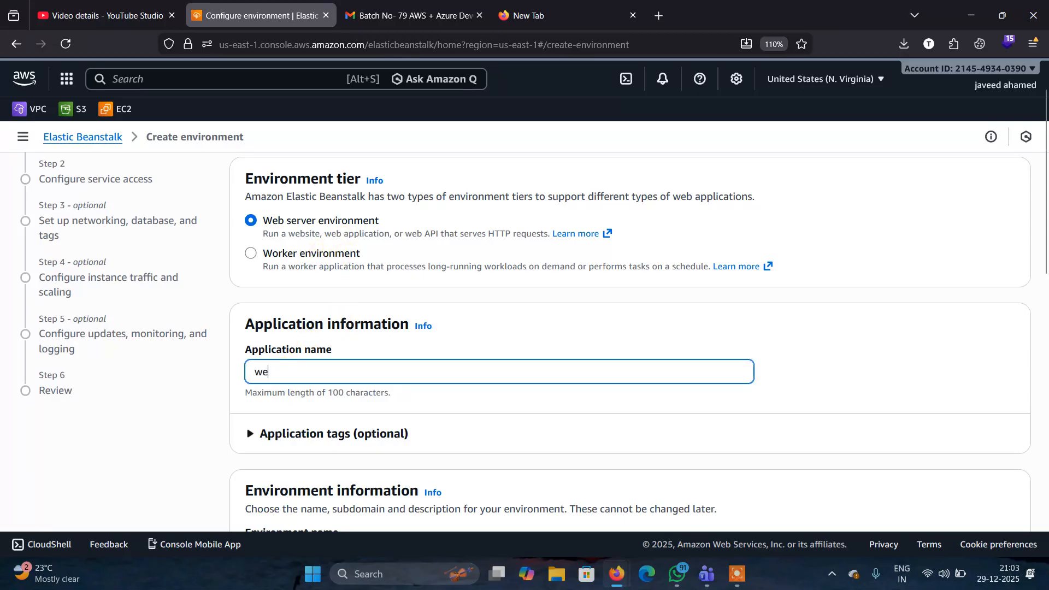
{"action": "type", "text": "bapp"}
Choose Node.js as the environment's platform, leaving the domain blank and keeping the recommended platform version
{"action": "scroll", "coordinate": [281, 370], "scroll_direction": "down", "scroll_amount": 4}
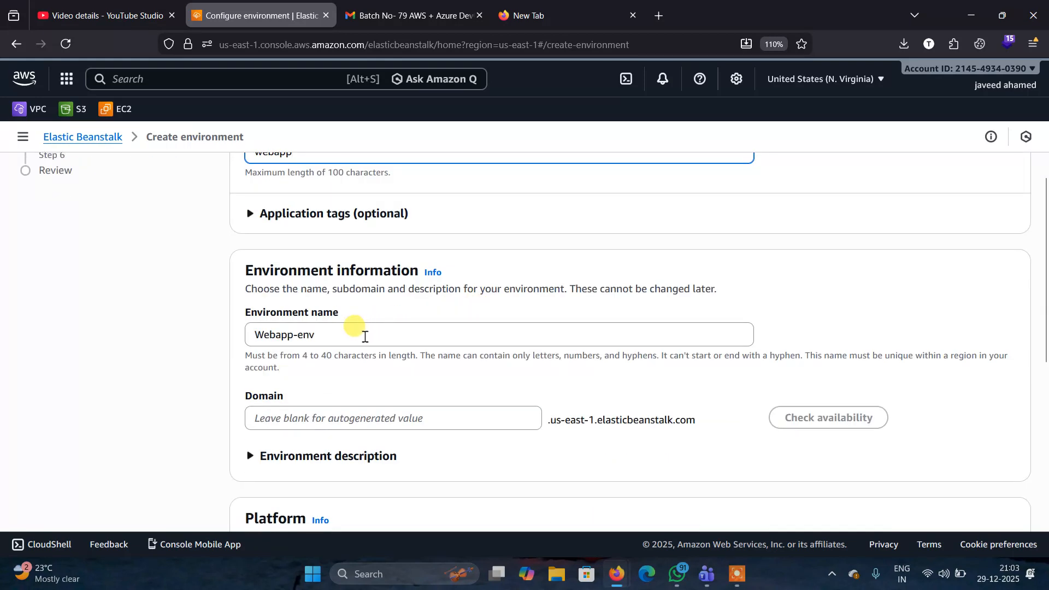
{"action": "scroll", "coordinate": [365, 337], "scroll_direction": "down", "scroll_amount": 2}
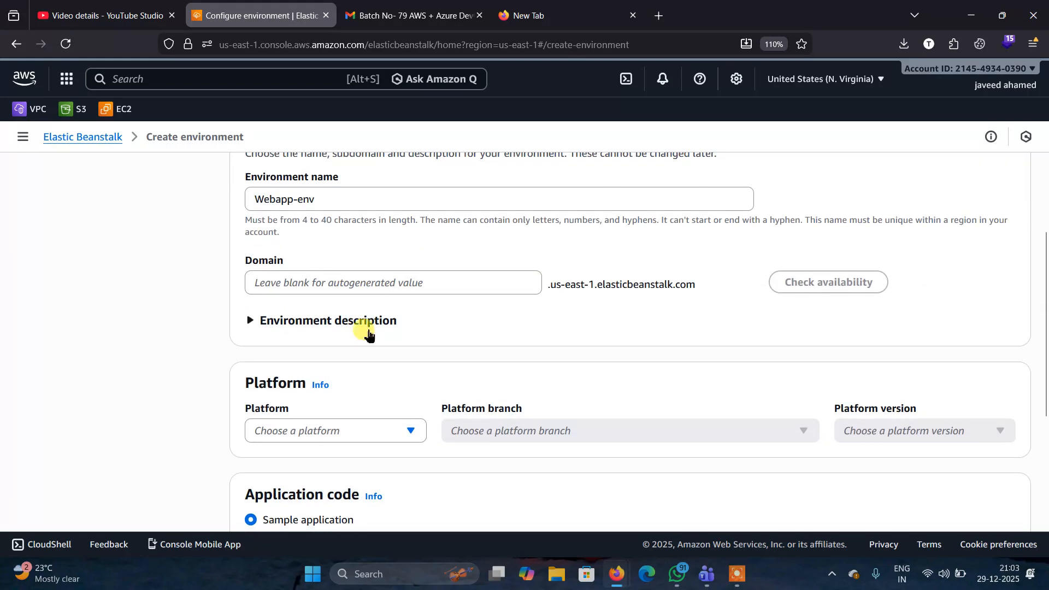
{"action": "left_click", "coordinate": [377, 283]}
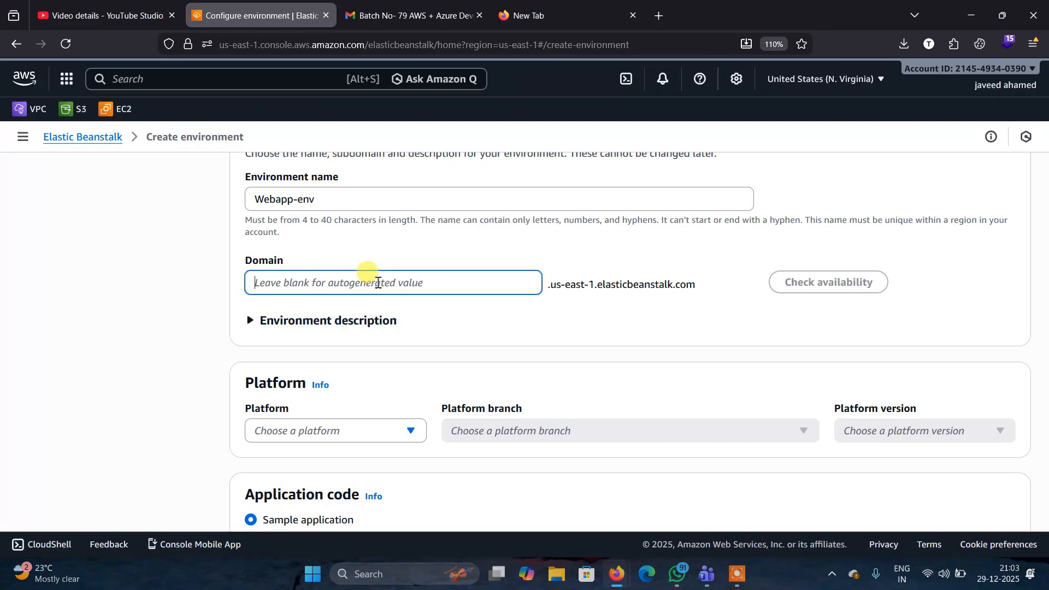
{"action": "scroll", "coordinate": [382, 280], "scroll_direction": "down", "scroll_amount": 2}
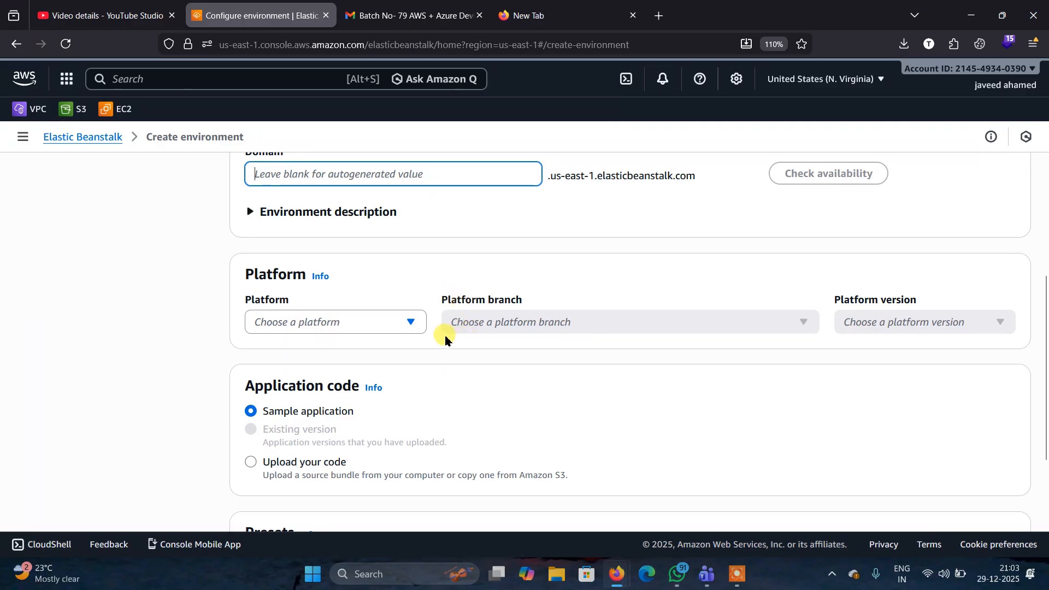
{"action": "left_click", "coordinate": [419, 324]}
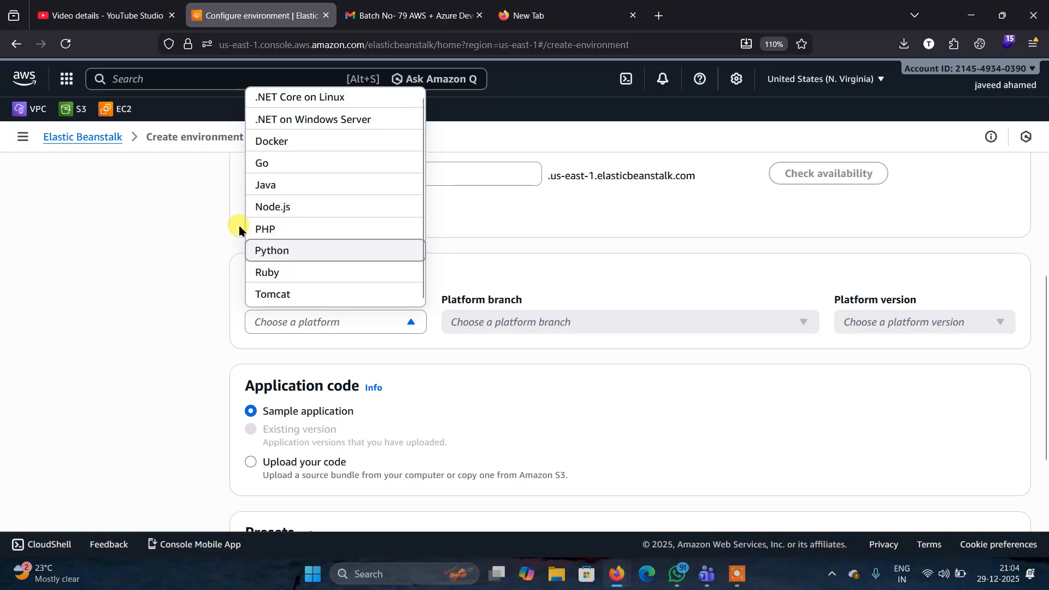
{"action": "left_click", "coordinate": [275, 208]}
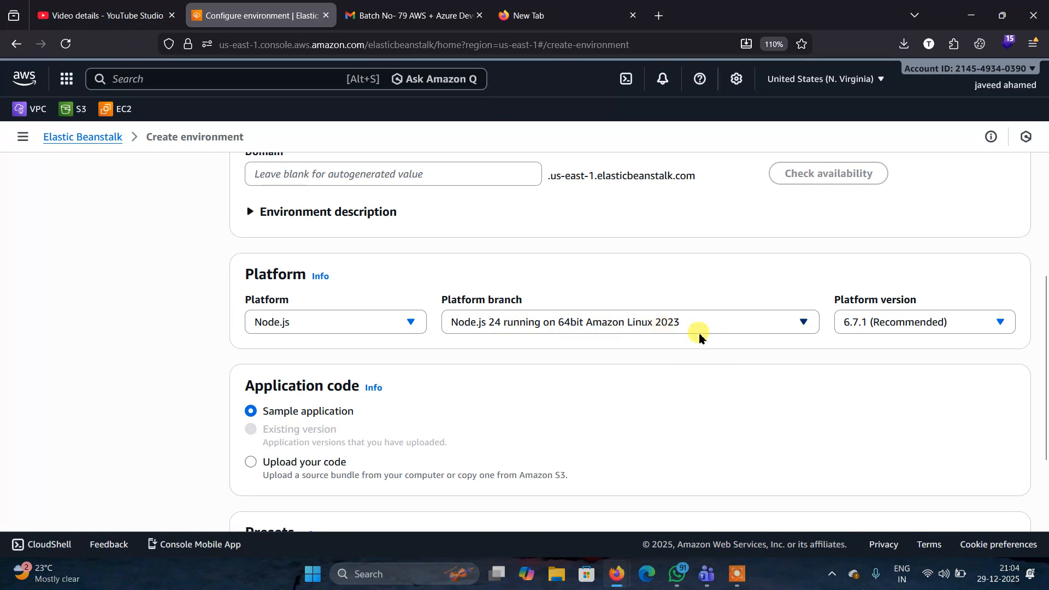
{"action": "scroll", "coordinate": [723, 345], "scroll_direction": "down", "scroll_amount": 1}
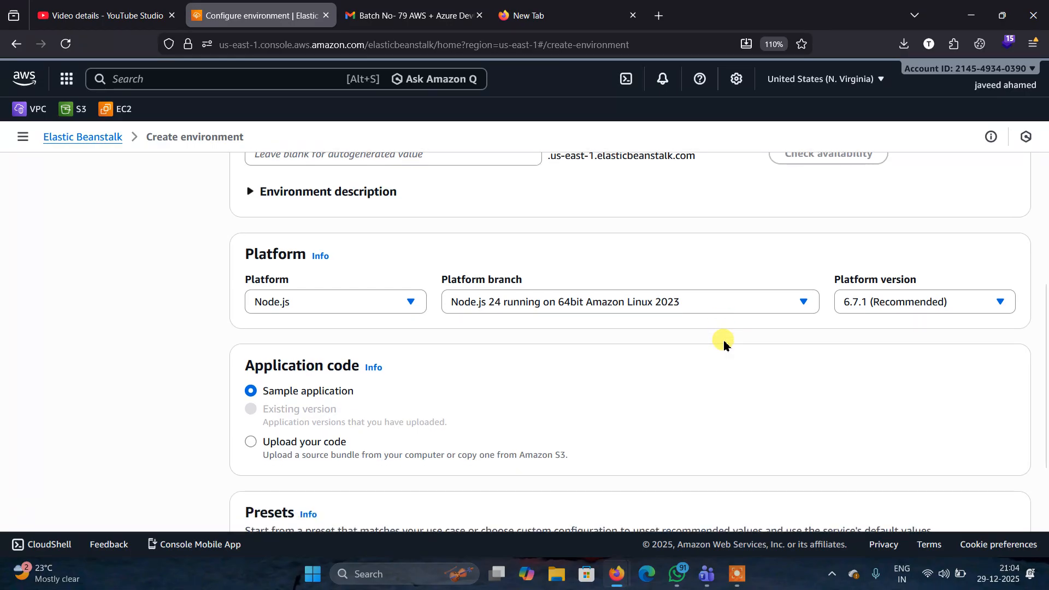
{"action": "scroll", "coordinate": [723, 344], "scroll_direction": "down", "scroll_amount": 1}
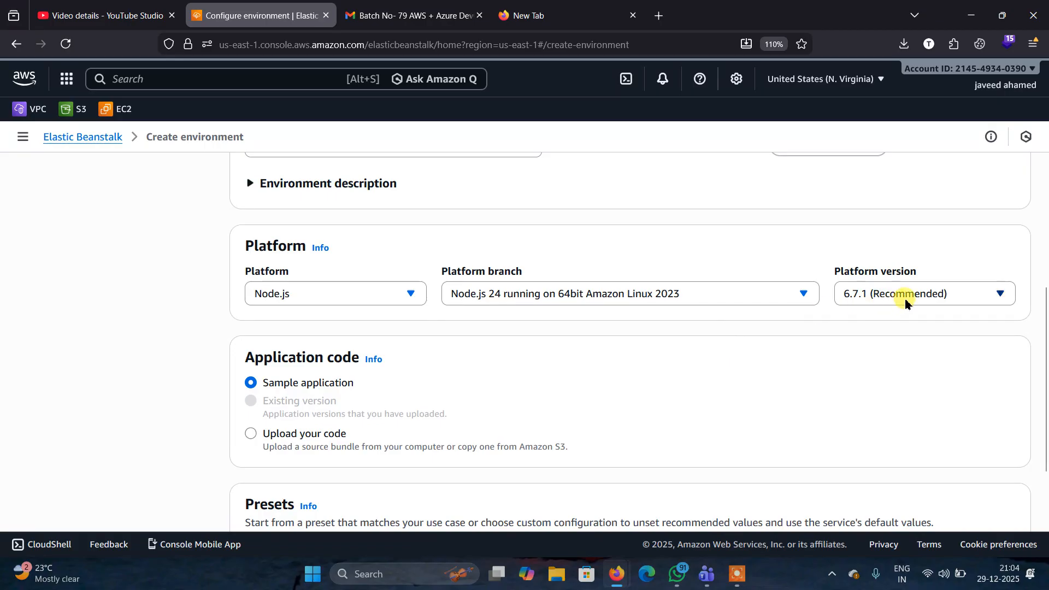
{"action": "left_click", "coordinate": [929, 293]}
{"action": "left_click", "coordinate": [930, 294]}
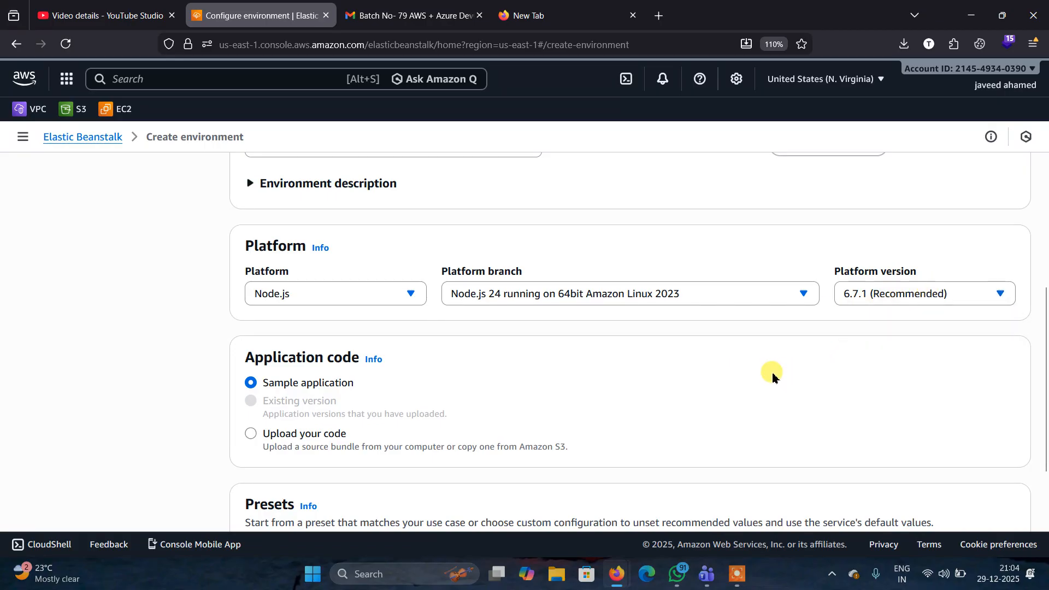
Set the application code to be uploaded from a local file and choose eb-nodejs-app from the Downloads folder
{"action": "scroll", "coordinate": [770, 370], "scroll_direction": "down", "scroll_amount": 3}
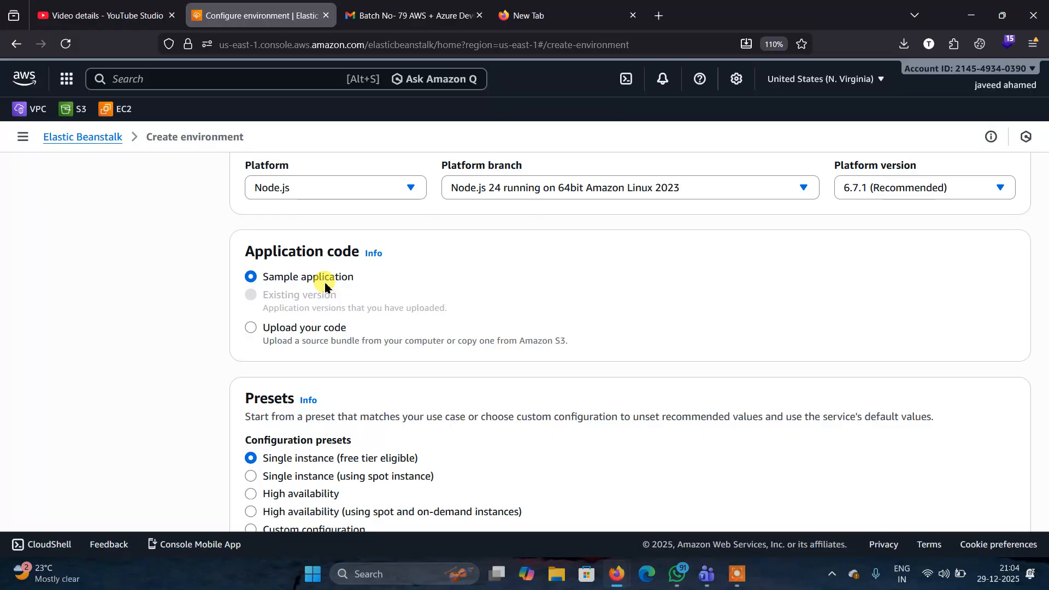
{"action": "left_click", "coordinate": [299, 329]}
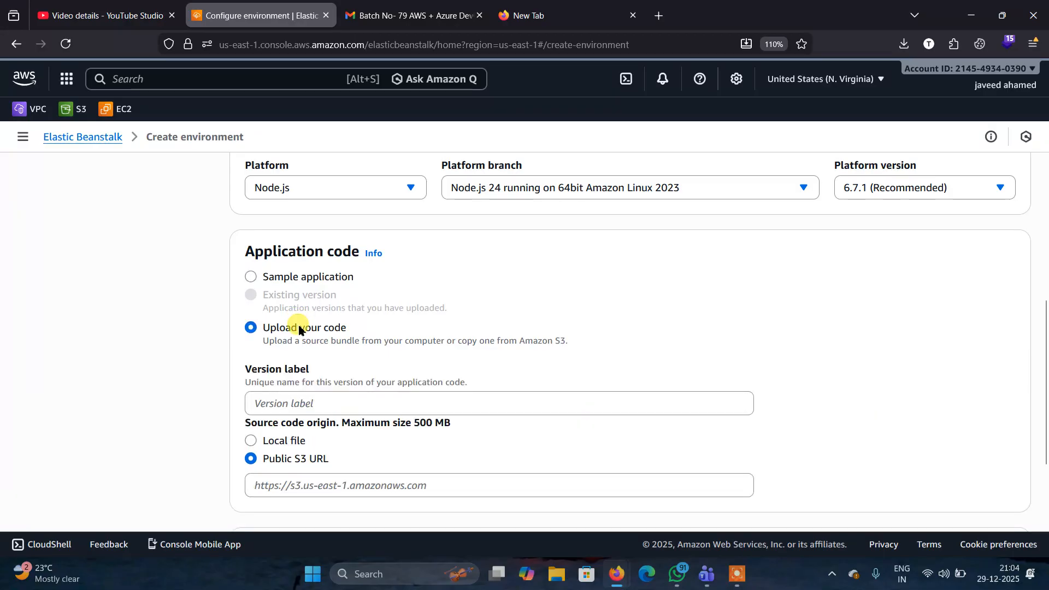
{"action": "scroll", "coordinate": [438, 397], "scroll_direction": "down", "scroll_amount": 3}
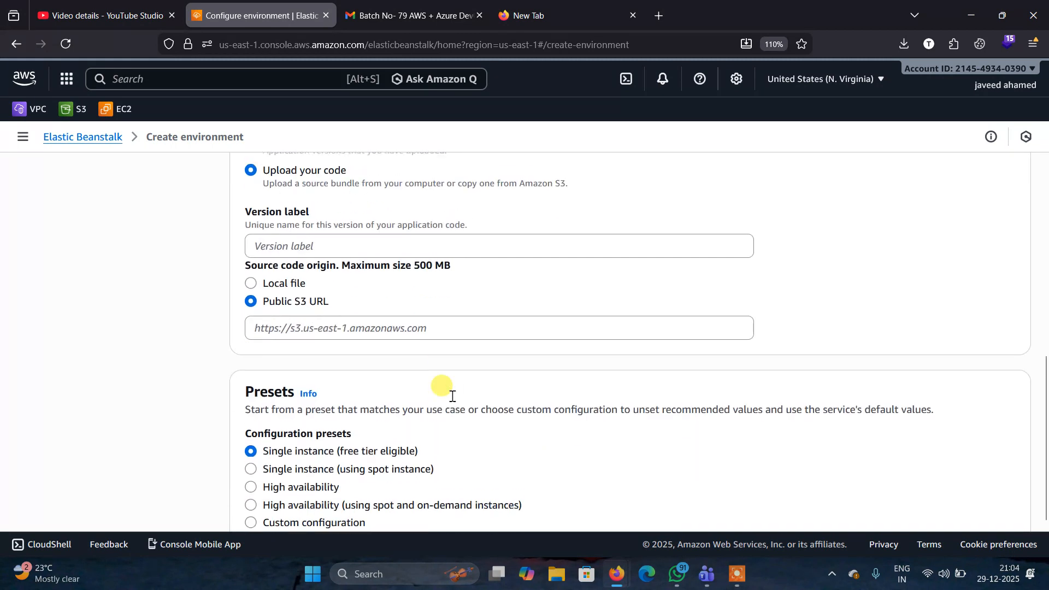
{"action": "left_click", "coordinate": [284, 273]}
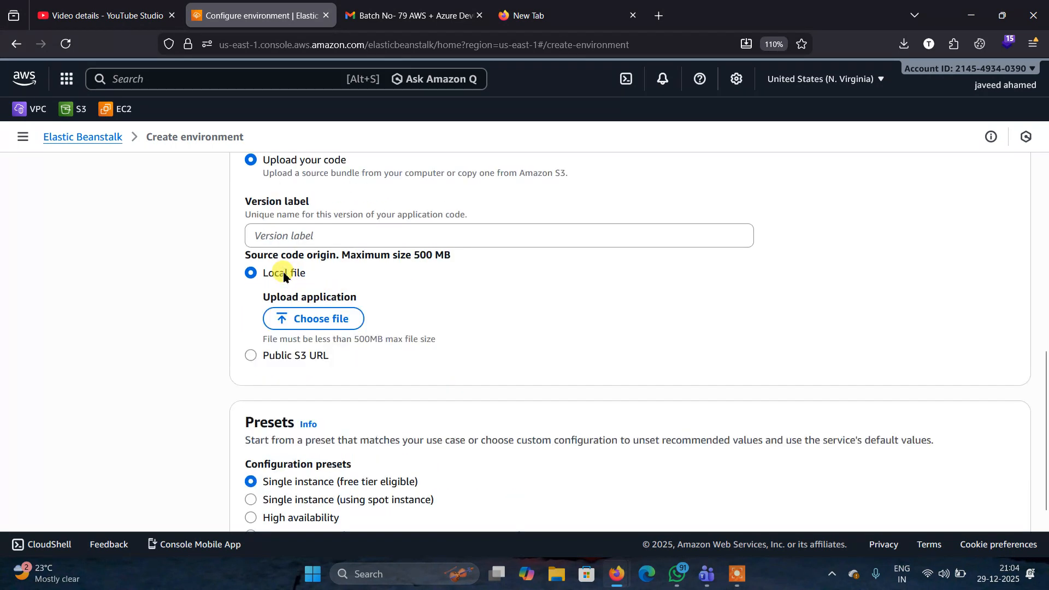
{"action": "left_click", "coordinate": [316, 320]}
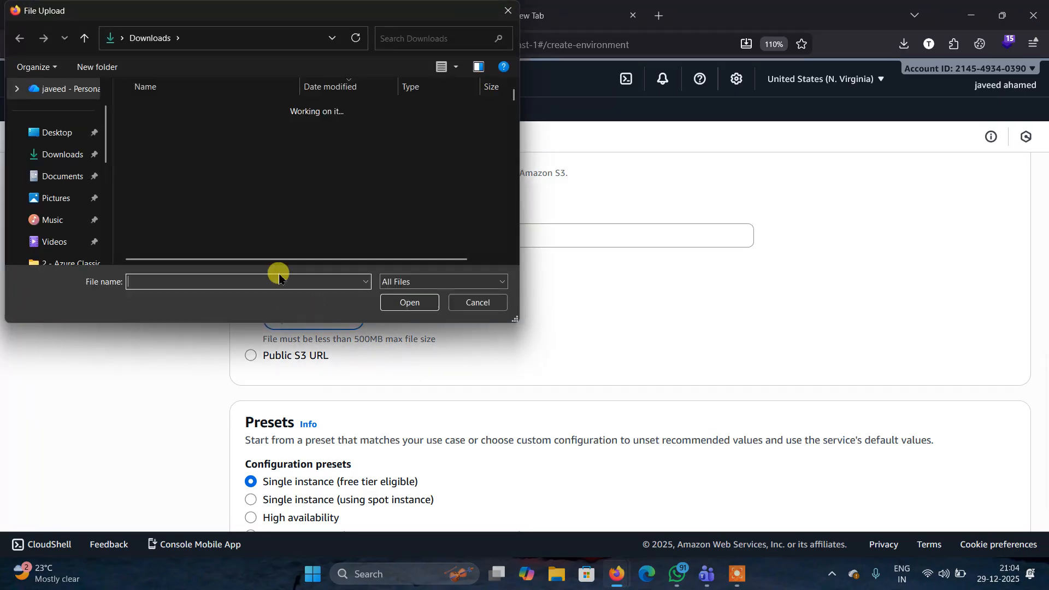
{"action": "left_click", "coordinate": [71, 153]}
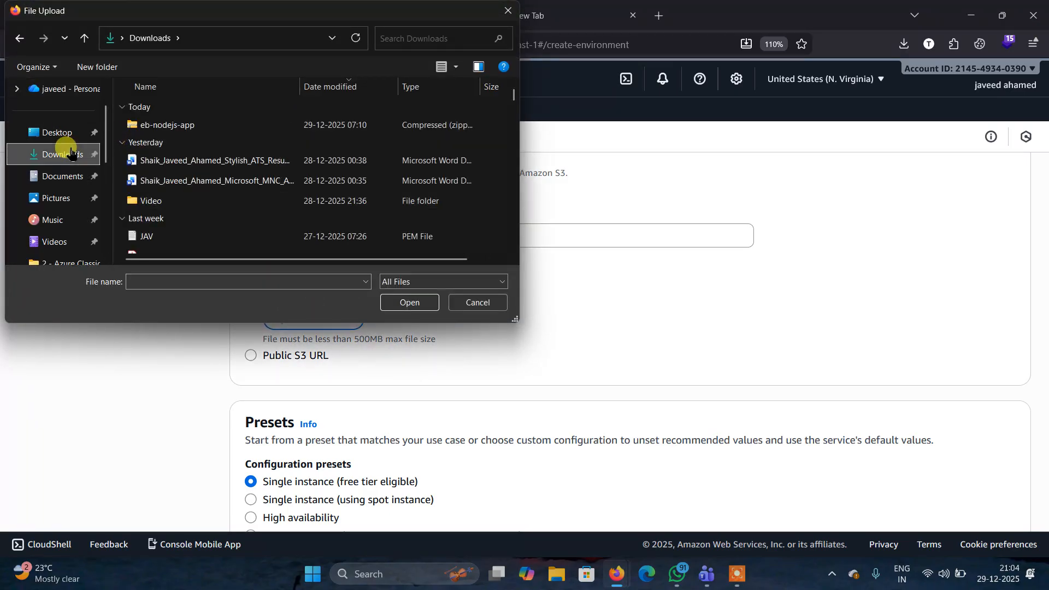
{"action": "left_click", "coordinate": [164, 125]}
{"action": "left_click", "coordinate": [409, 302]}
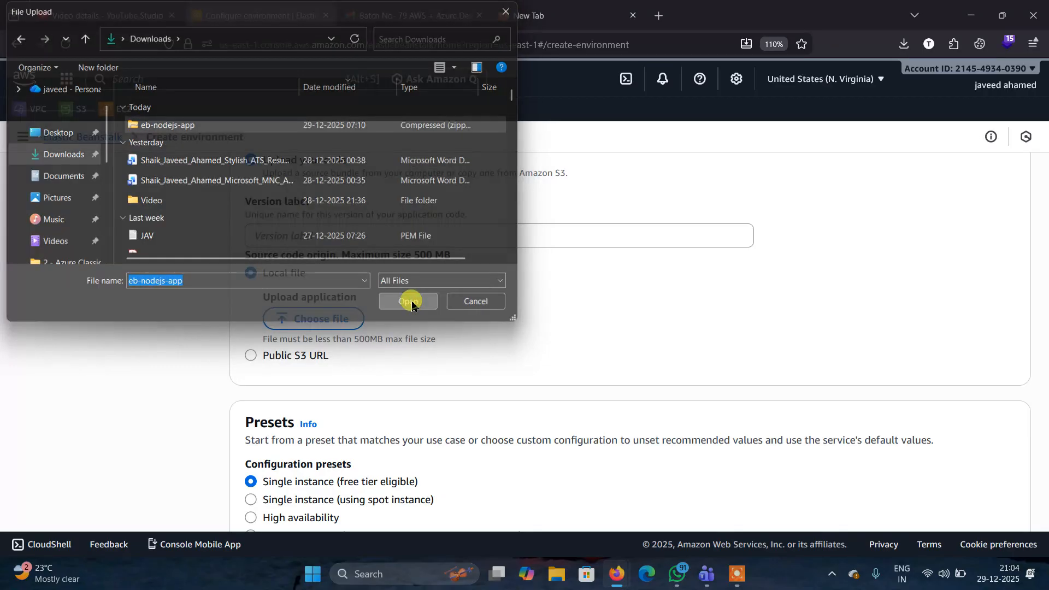
Clear the open windows off the desktop and open the eb-nodejs-app archive in the Downloads folder with File Explorer
{"action": "left_click", "coordinate": [972, 15]}
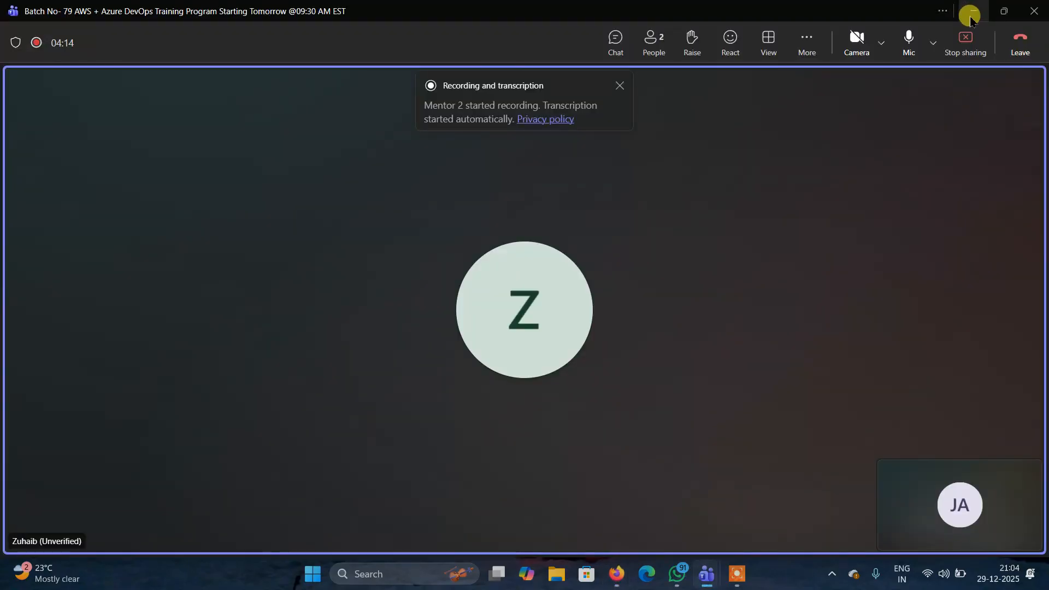
{"action": "left_click", "coordinate": [971, 15]}
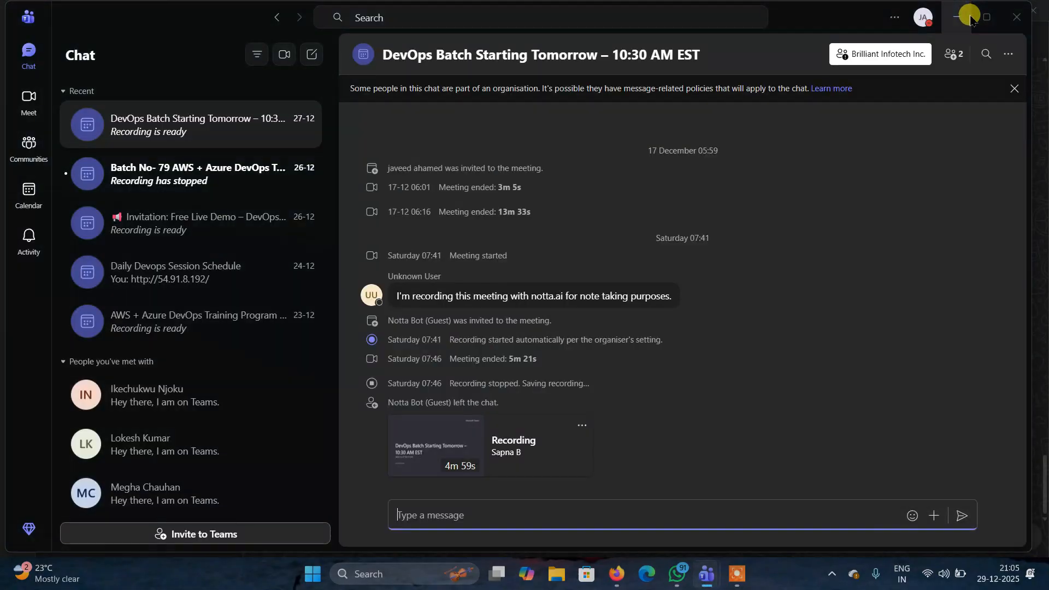
{"action": "left_click", "coordinate": [958, 16]}
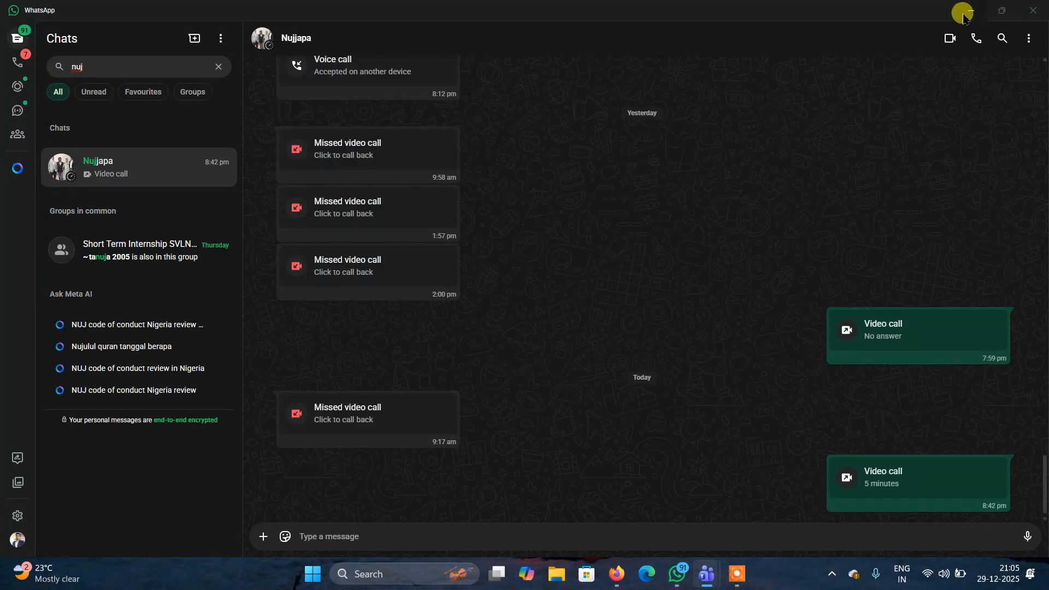
{"action": "left_click", "coordinate": [965, 14]}
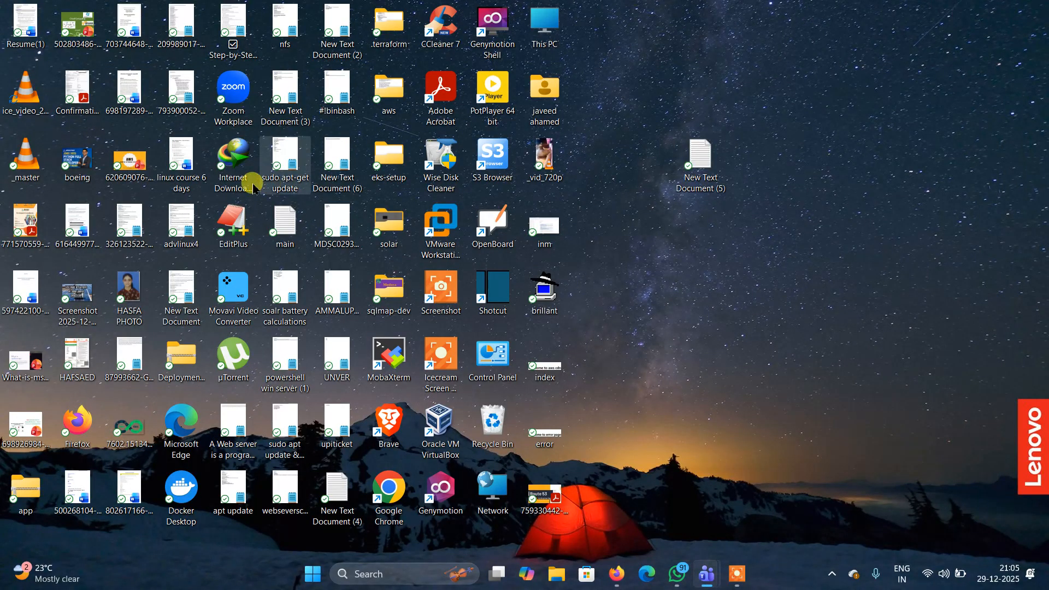
{"action": "double_click", "coordinate": [546, 22]}
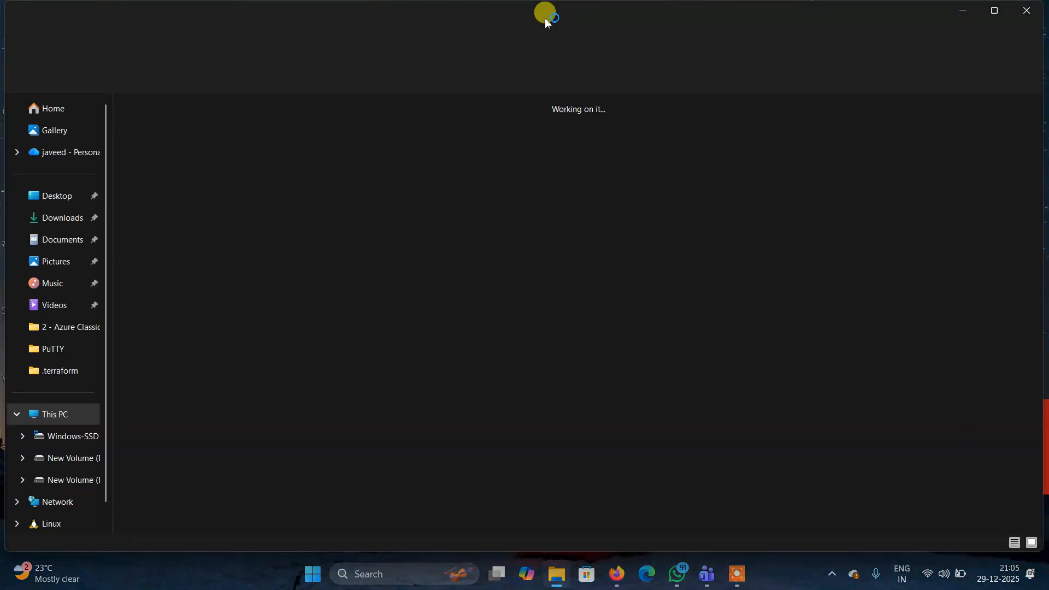
{"action": "left_click", "coordinate": [59, 224]}
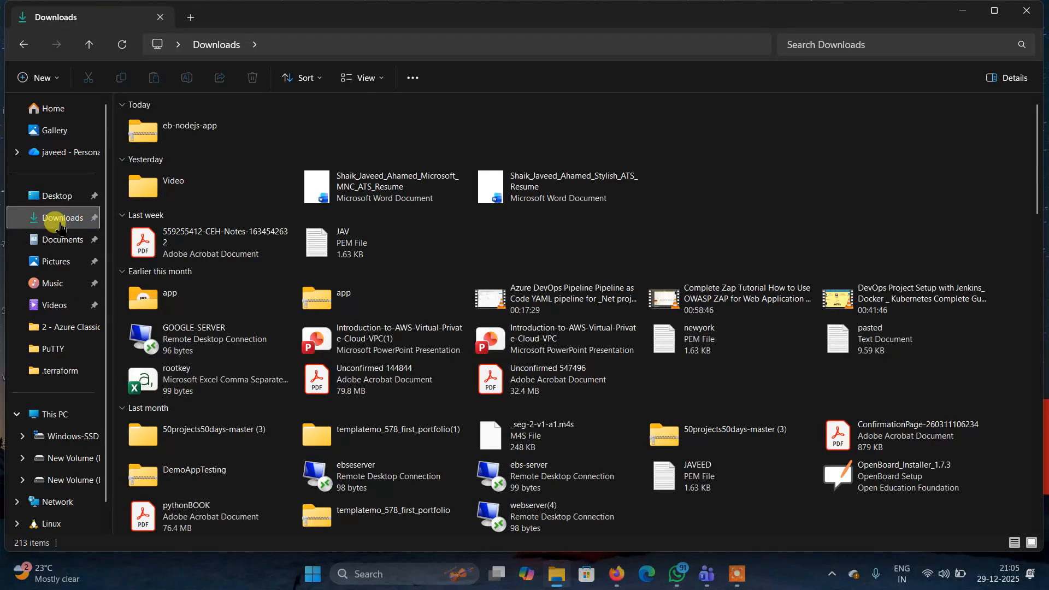
{"action": "left_click", "coordinate": [193, 140]}
{"action": "double_click", "coordinate": [194, 139]}
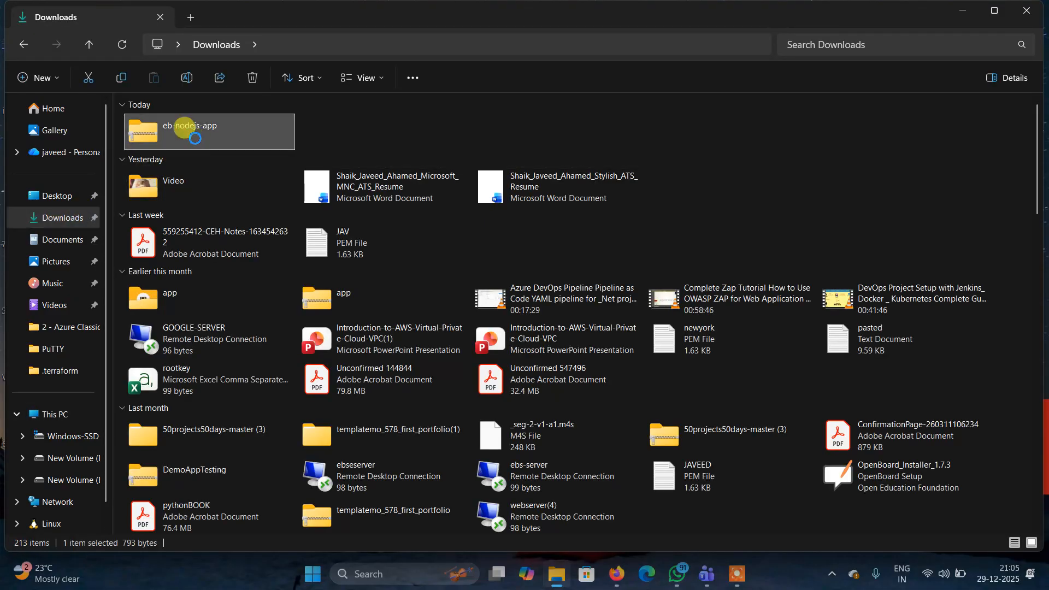
Try to view app.js inside the archive, cancel opening it, and close the File Explorer window
{"action": "mouse_move", "coordinate": [195, 190]}
{"action": "left_mouse_down"}
{"action": "mouse_move", "coordinate": [162, 141]}
{"action": "mouse_move", "coordinate": [178, 195]}
{"action": "left_mouse_up"}
{"action": "double_click", "coordinate": [164, 125]}
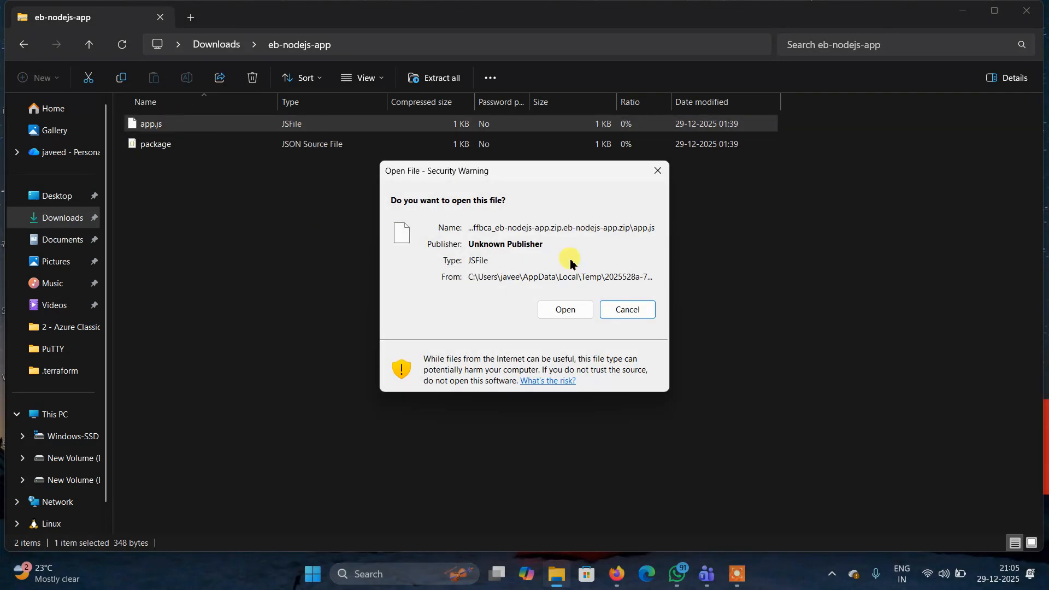
{"action": "left_click", "coordinate": [626, 308]}
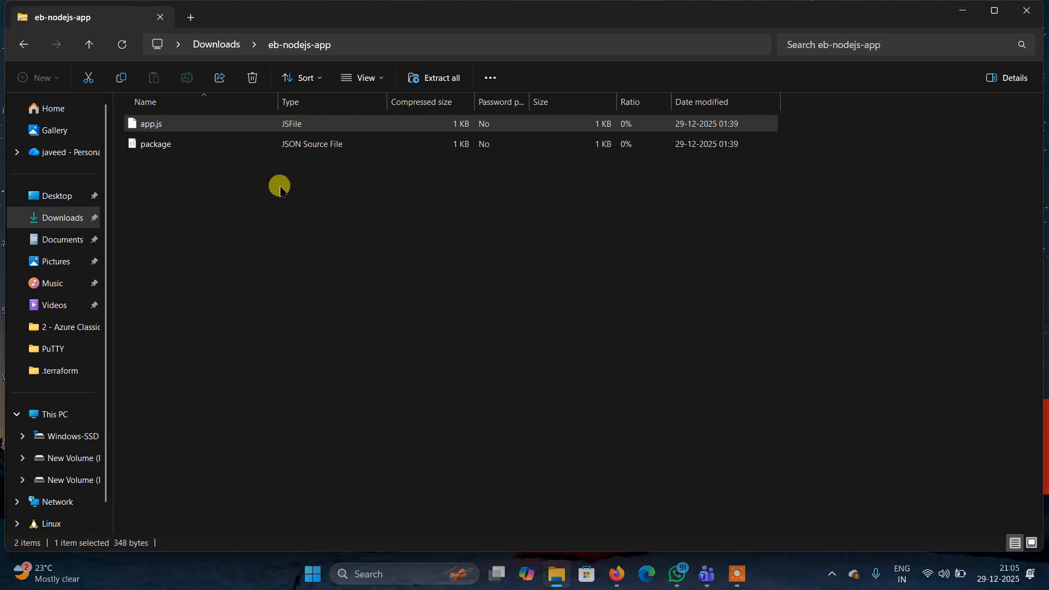
{"action": "right_click", "coordinate": [175, 124]}
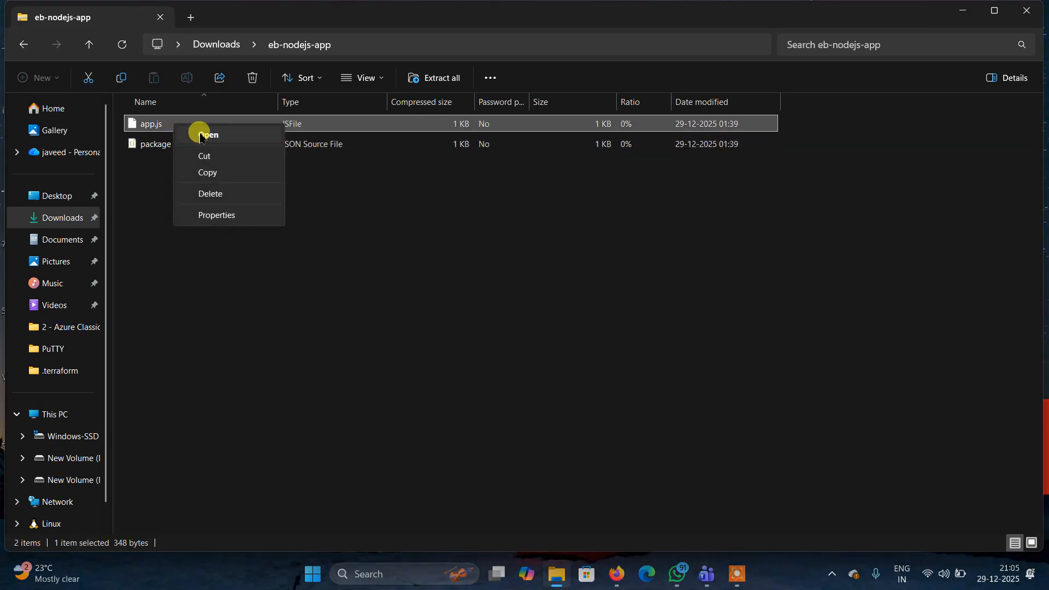
{"action": "left_click", "coordinate": [329, 225]}
{"action": "left_click", "coordinate": [329, 225]}
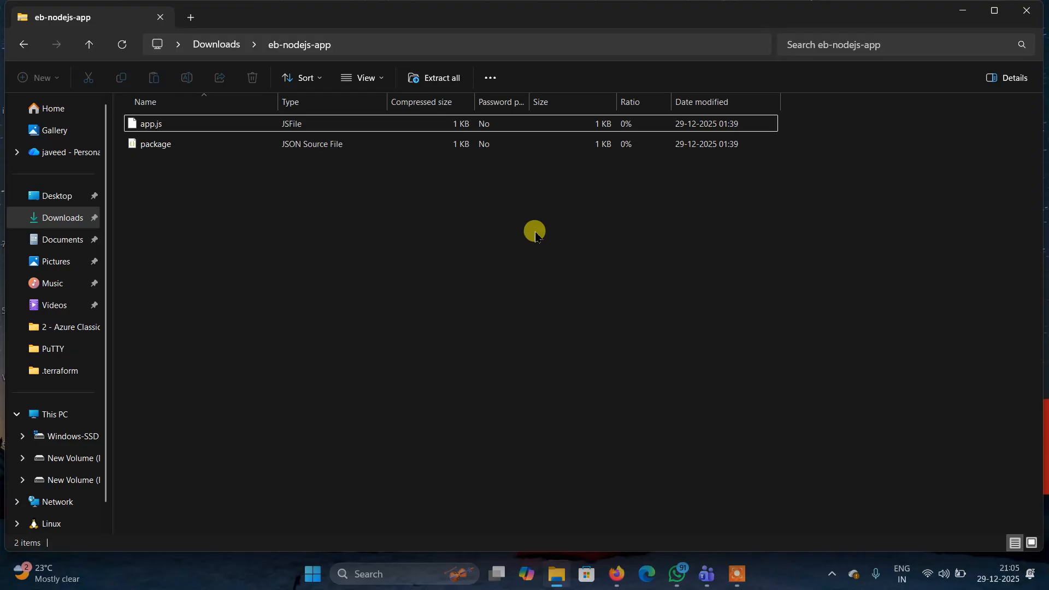
{"action": "left_click", "coordinate": [1036, 11]}
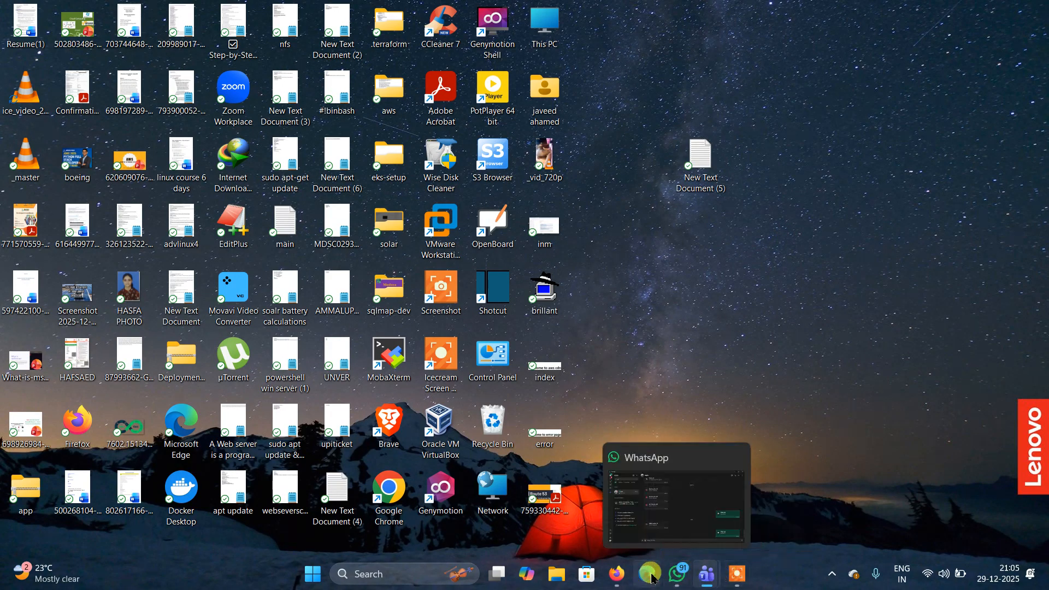
Return to the environment configuration page in Firefox and try to proceed to the service access step
{"action": "left_click", "coordinate": [616, 570]}
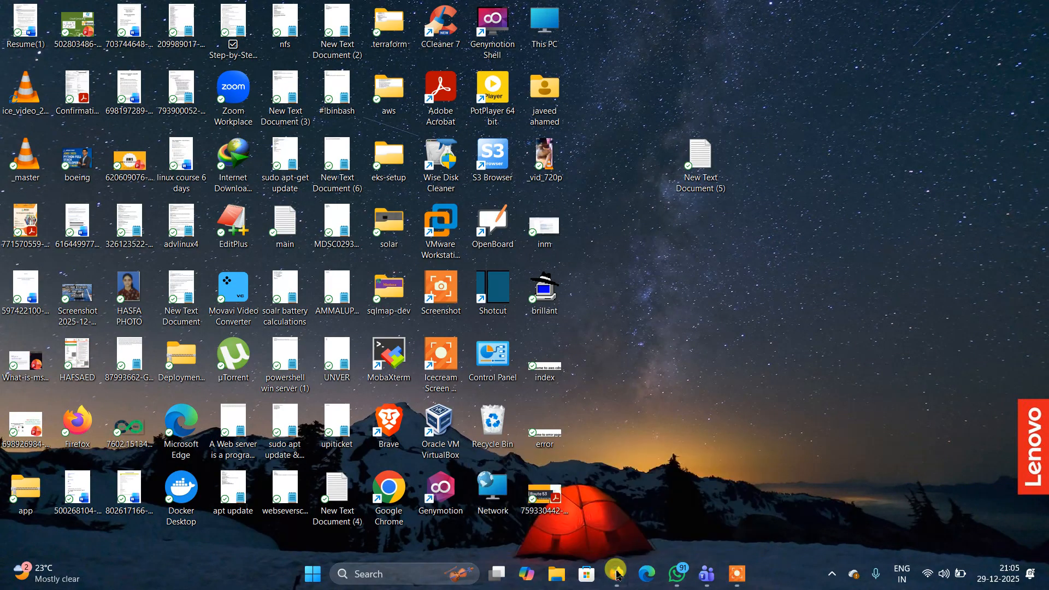
{"action": "mouse_move", "coordinate": [616, 573]}
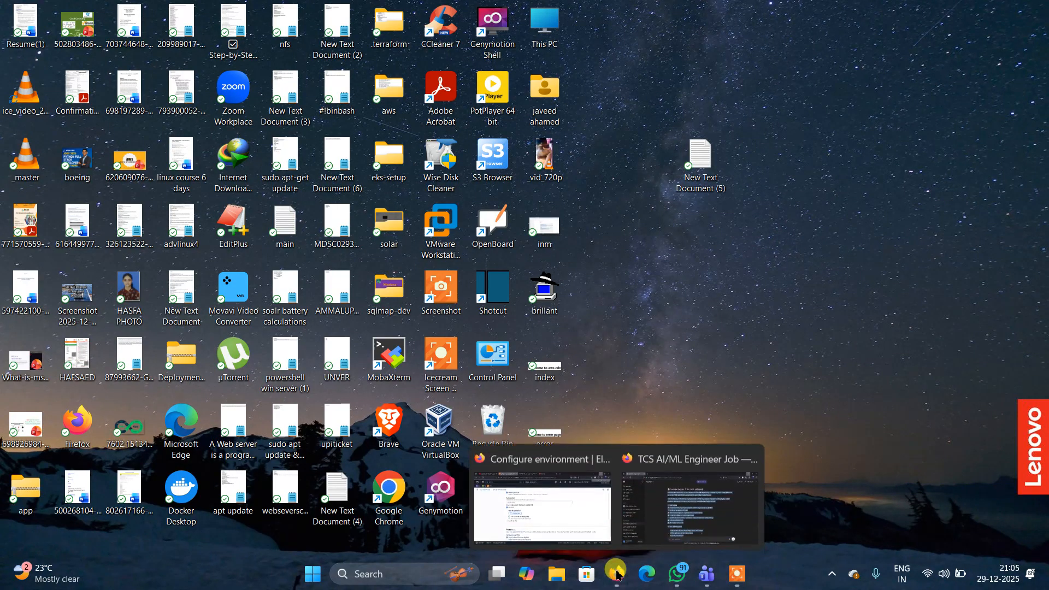
{"action": "left_click", "coordinate": [563, 526]}
{"action": "scroll", "coordinate": [595, 399], "scroll_direction": "down", "scroll_amount": 3}
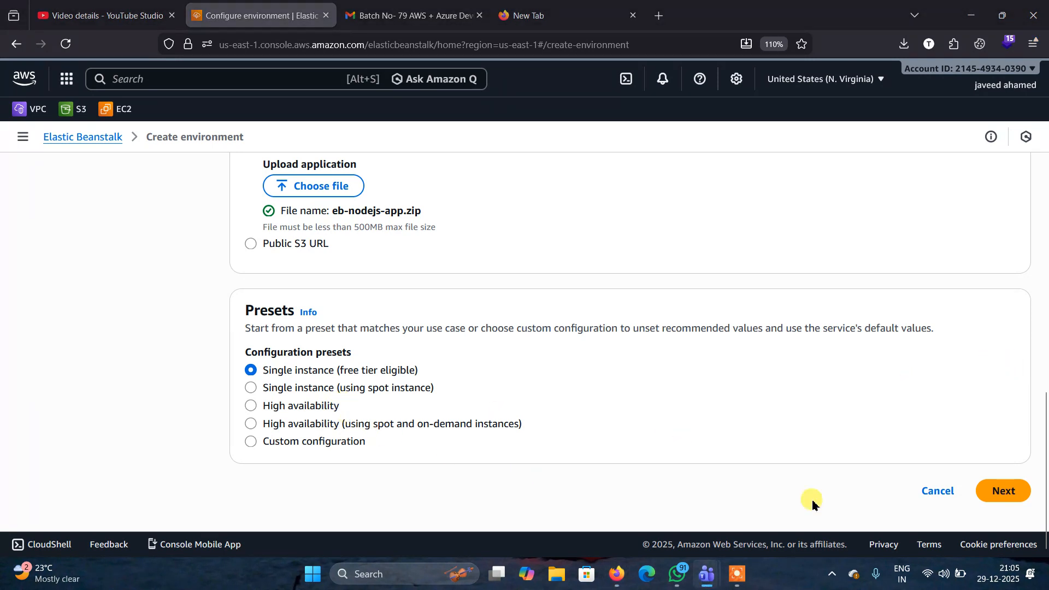
{"action": "left_click", "coordinate": [1010, 495]}
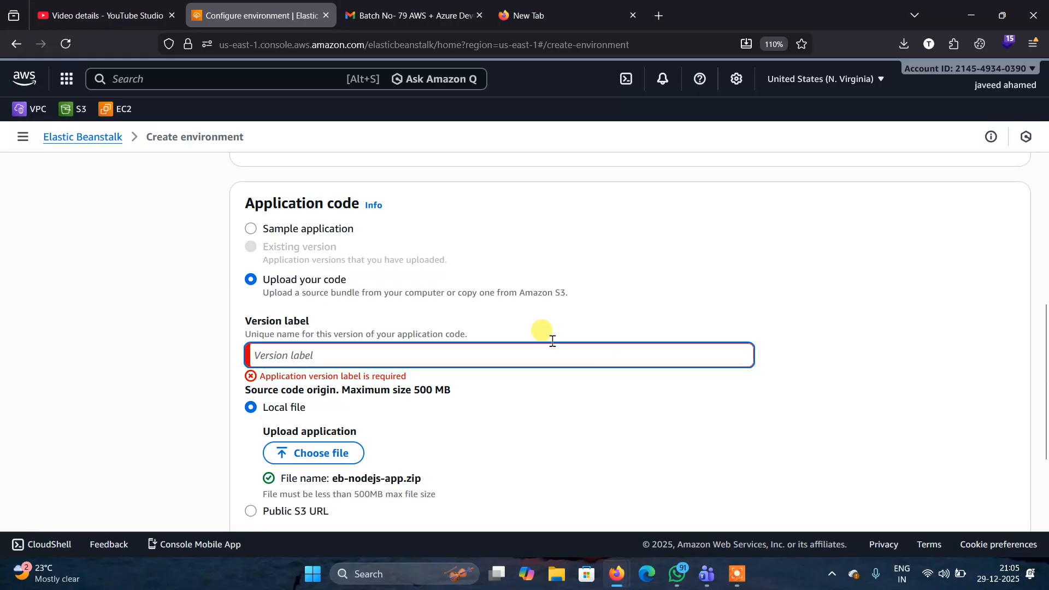
Set the application version label to 1.0 and proceed to the service access step with the single instance preset
{"action": "left_click", "coordinate": [339, 375]}
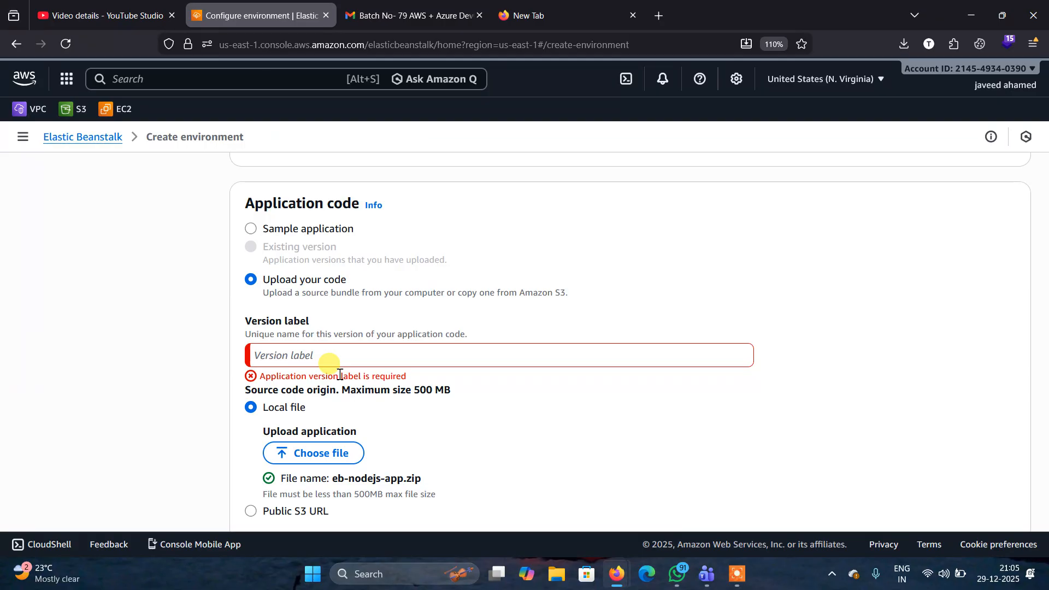
{"action": "left_click", "coordinate": [289, 355]}
{"action": "type", "text": "1"}
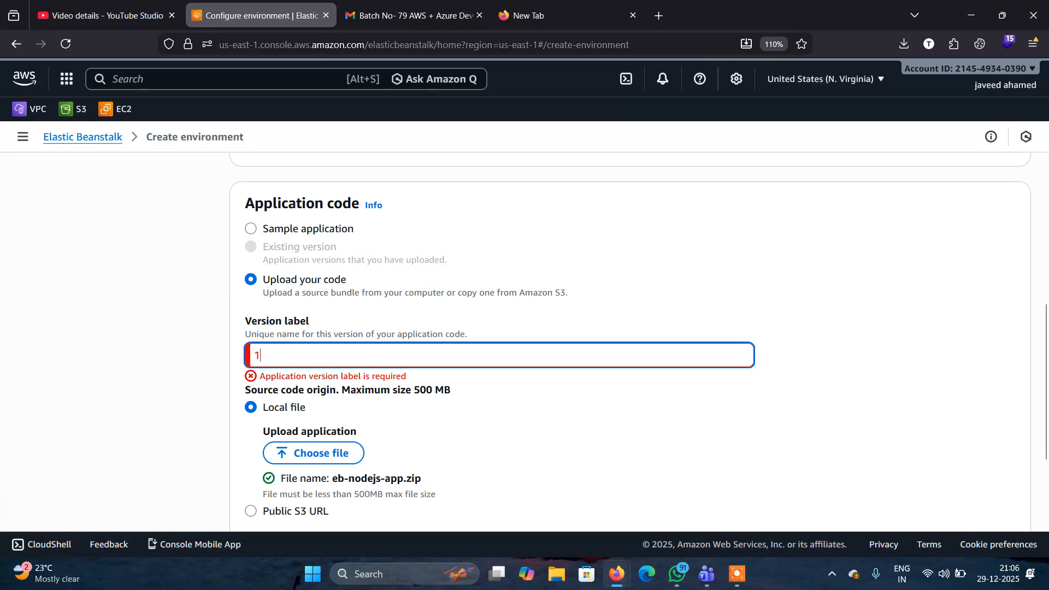
{"action": "type", "text": ".0"}
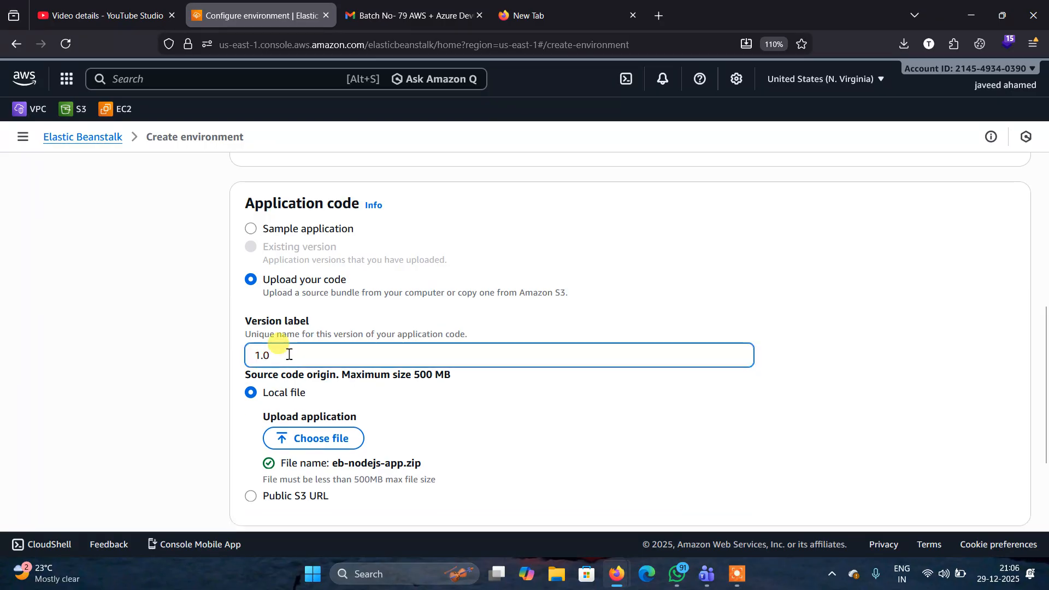
{"action": "scroll", "coordinate": [822, 311], "scroll_direction": "down", "scroll_amount": 1}
{"action": "scroll", "coordinate": [822, 312], "scroll_direction": "down", "scroll_amount": 5}
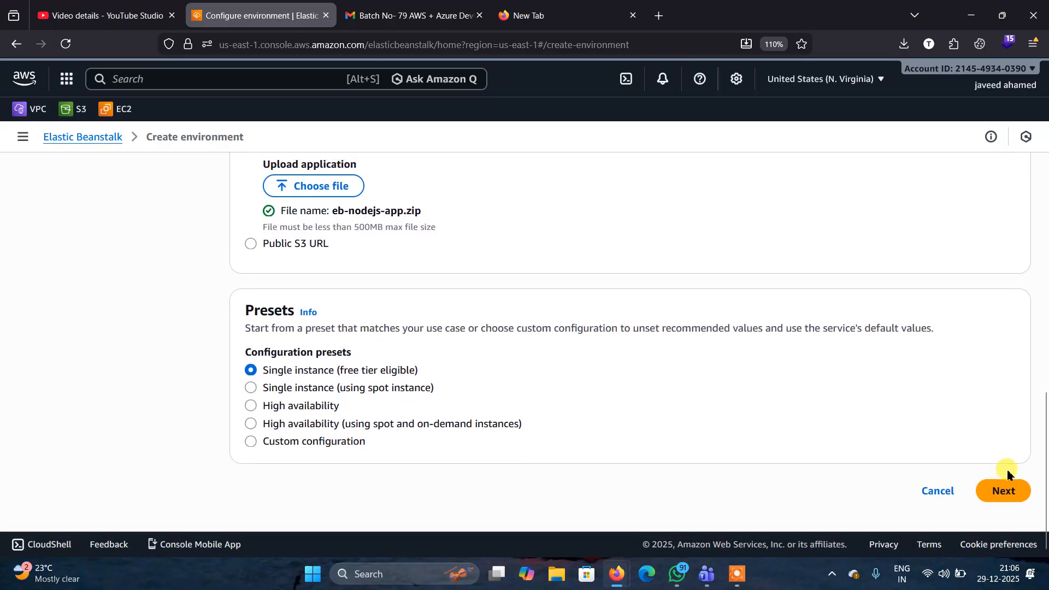
{"action": "left_click", "coordinate": [1007, 488]}
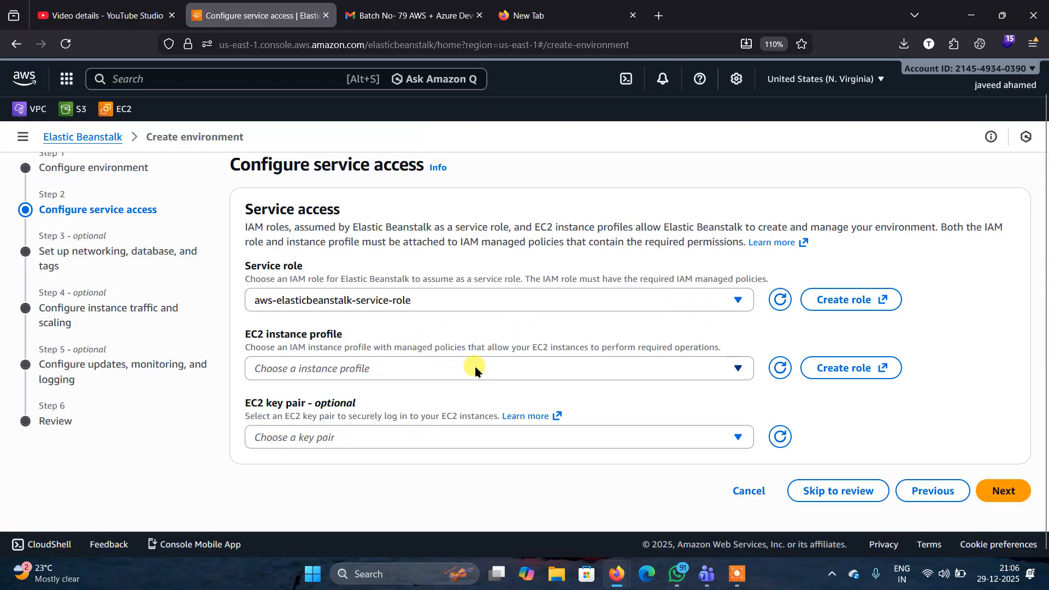
Open role creation for the EC2 instance profile, switch to the IAM roles list instead, and dismiss the IAM Identity Center promotion
{"action": "left_click", "coordinate": [840, 372]}
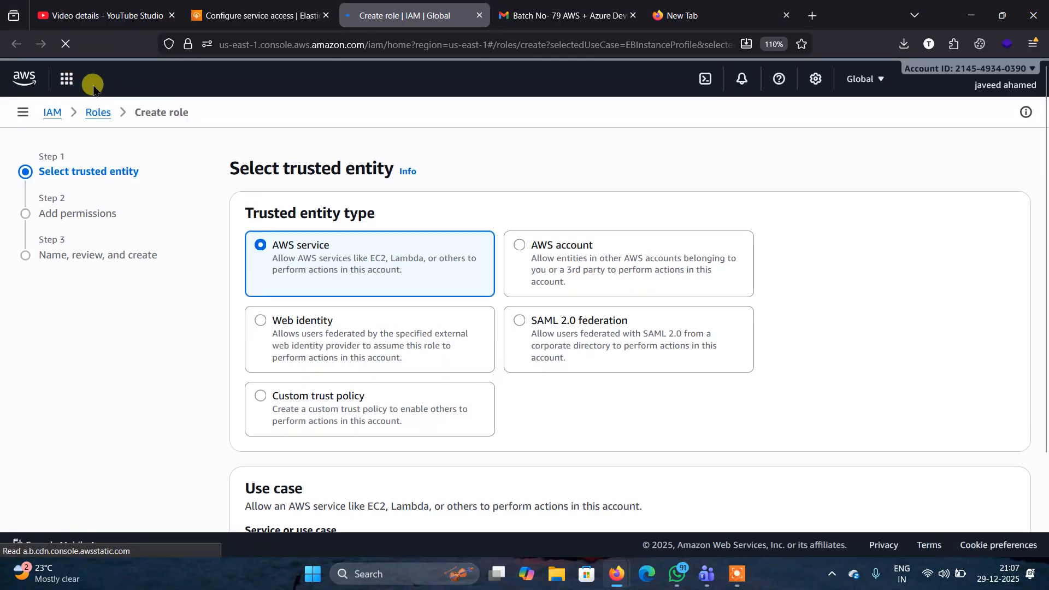
{"action": "left_click", "coordinate": [92, 113]}
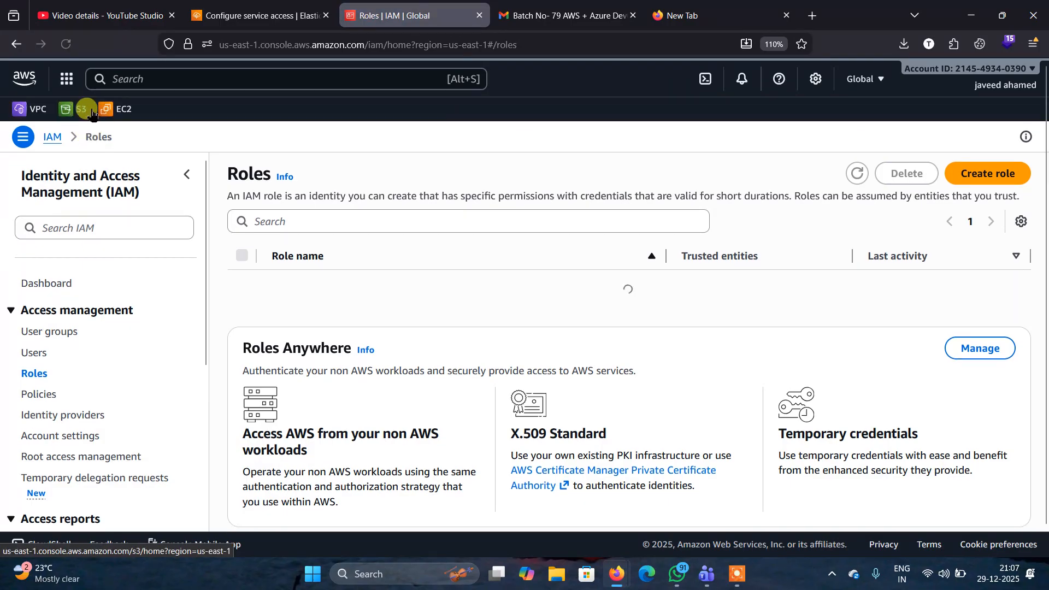
{"action": "left_click", "coordinate": [36, 373]}
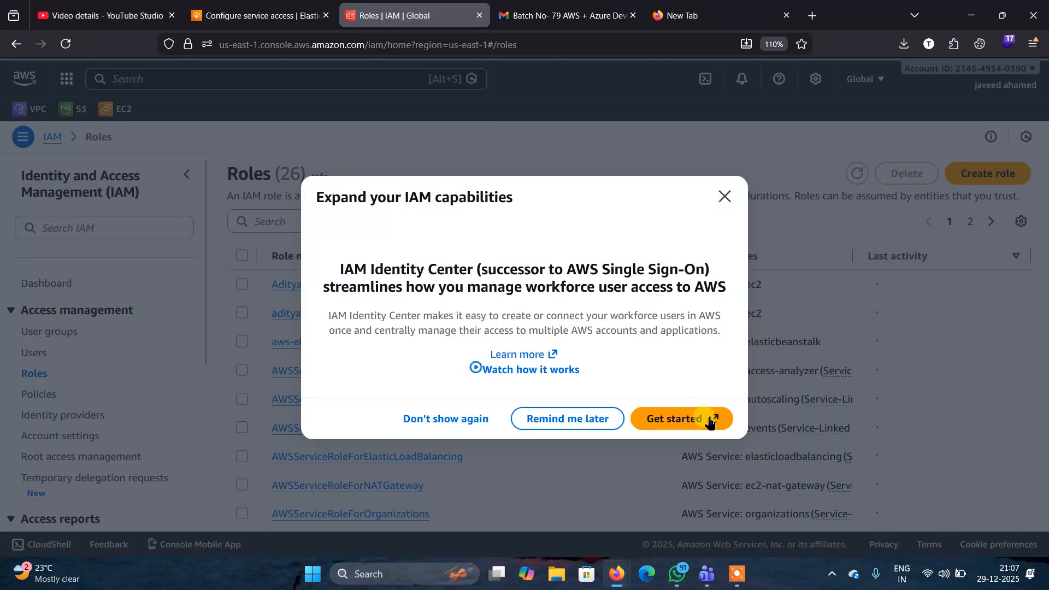
{"action": "left_click", "coordinate": [723, 196]}
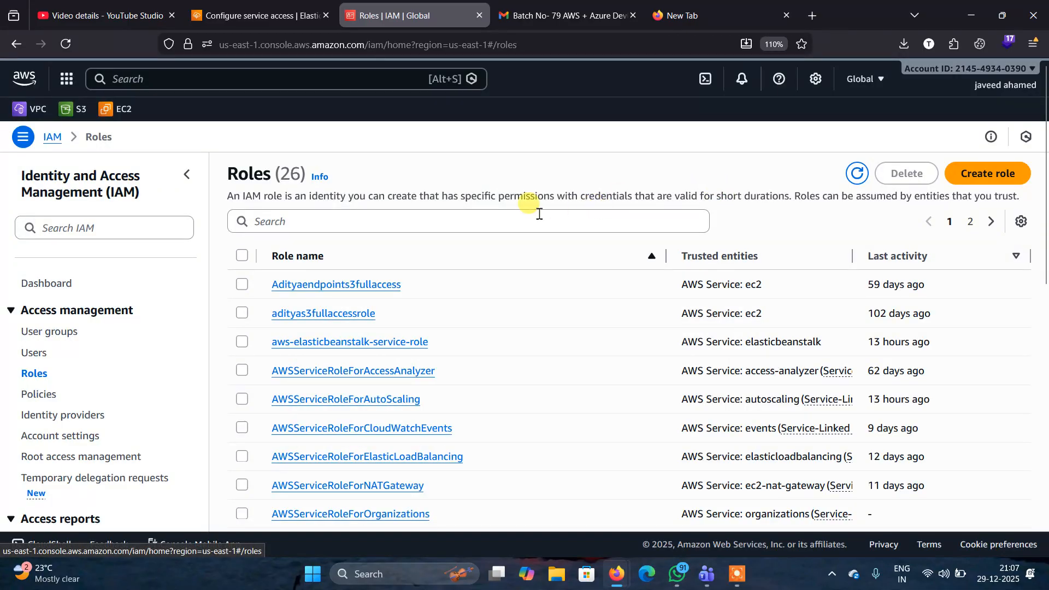
Filter the IAM roles by "el" and open the elasticebrole role to view its permissions policies
{"action": "left_click", "coordinate": [495, 222]}
{"action": "type", "text": "e"}
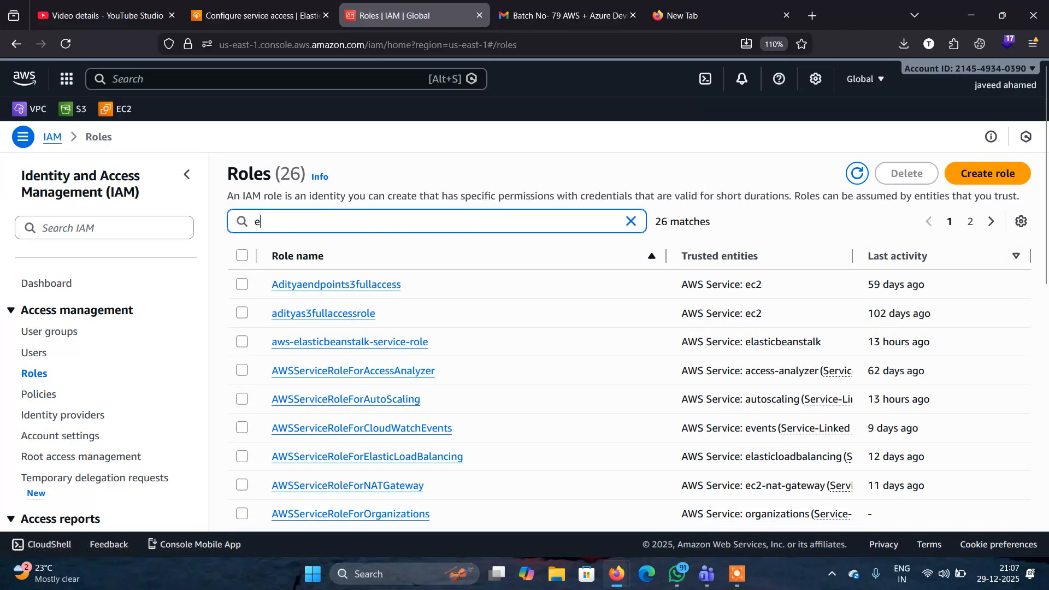
{"action": "type", "text": "l"}
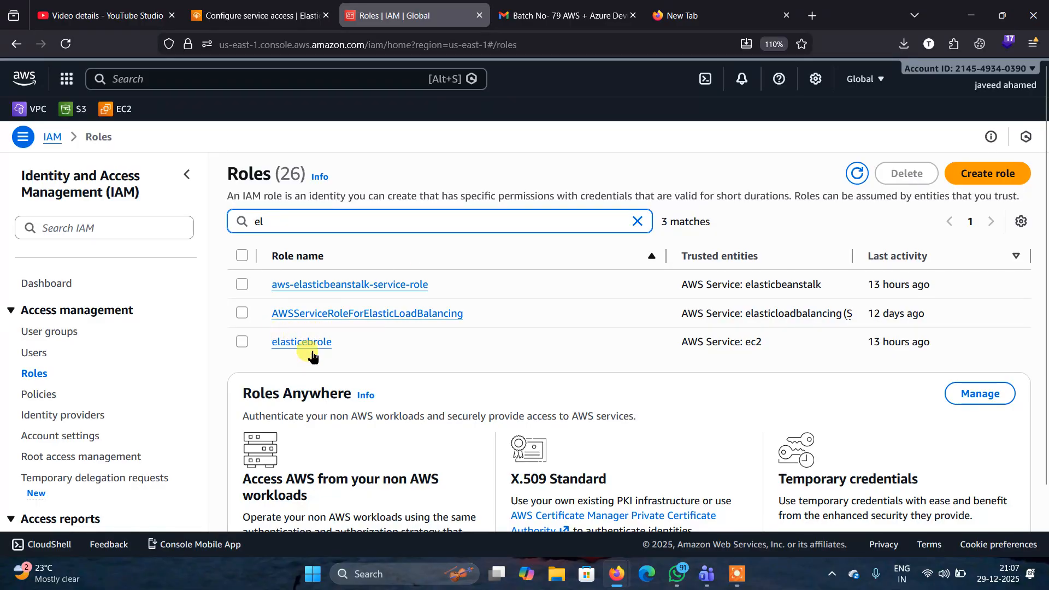
{"action": "left_click", "coordinate": [241, 341]}
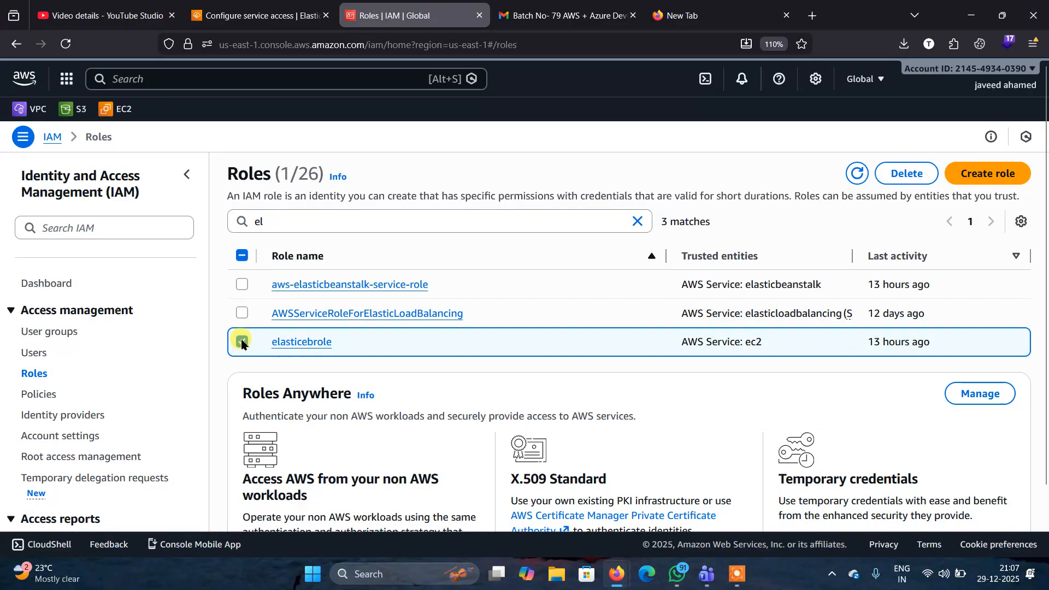
{"action": "left_click", "coordinate": [306, 344]}
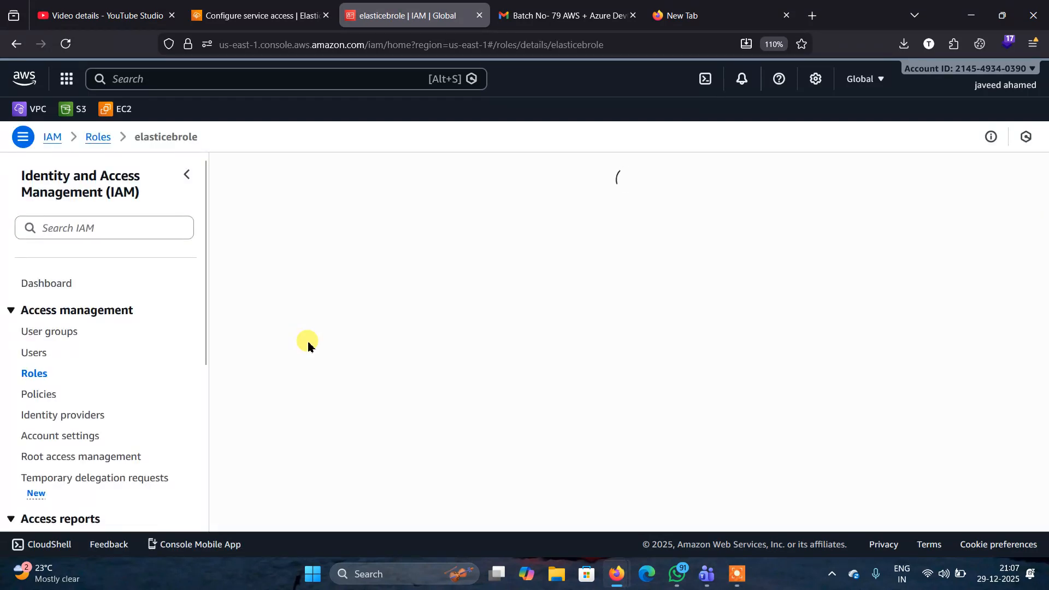
{"action": "scroll", "coordinate": [477, 327], "scroll_direction": "down", "scroll_amount": 3}
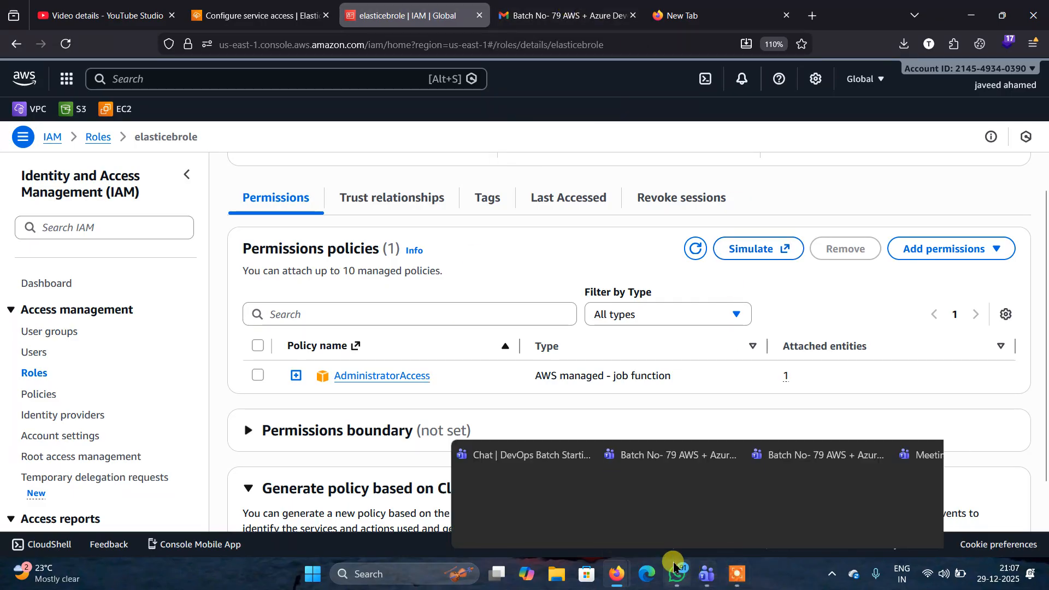
{"action": "mouse_move", "coordinate": [677, 574]}
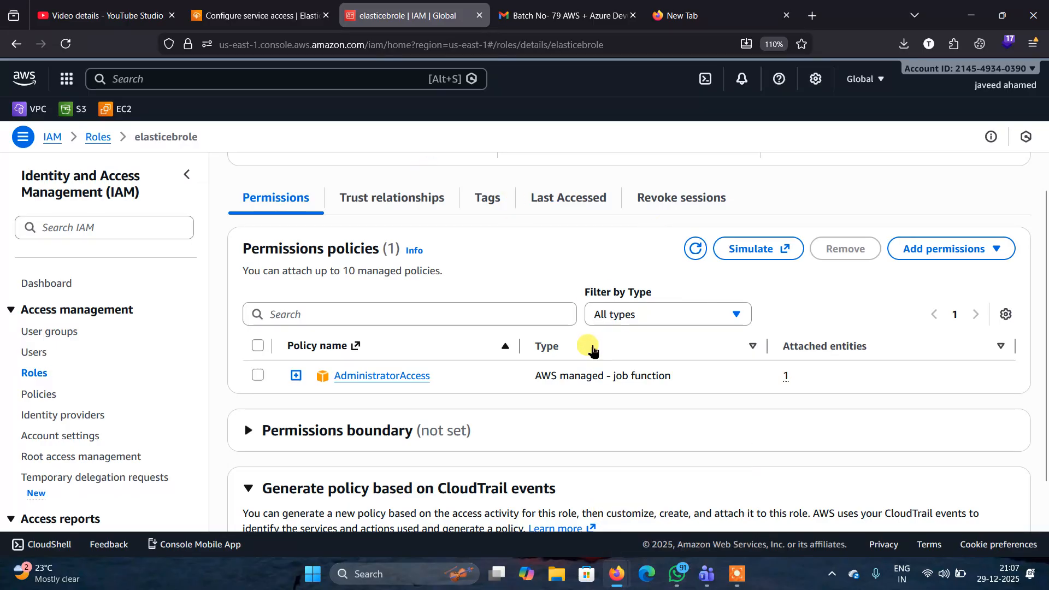
Load google.com in the empty browser tab and activate its search field
{"action": "left_click", "coordinate": [691, 11]}
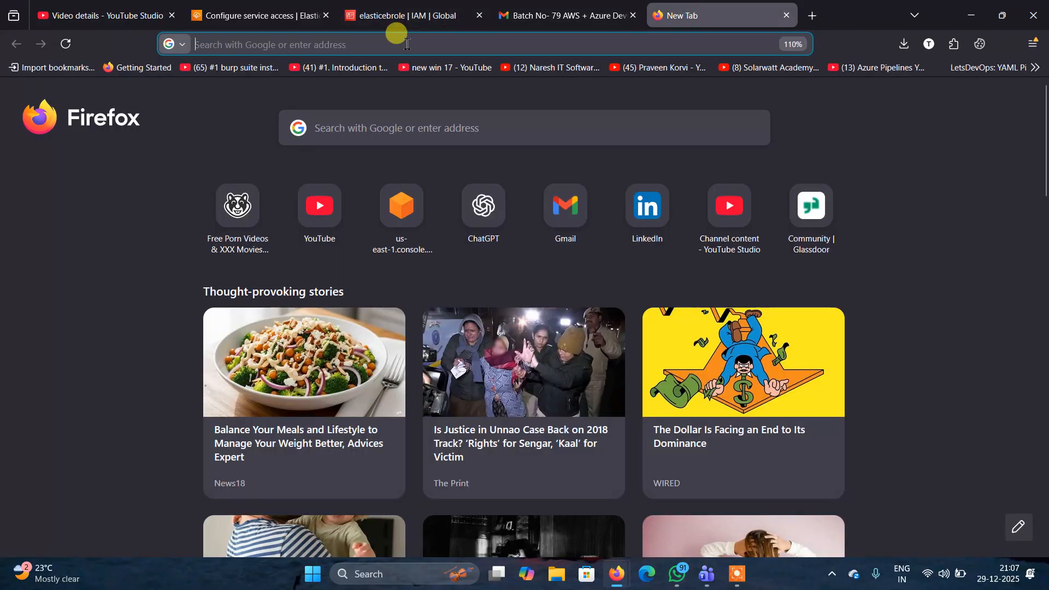
{"action": "type", "text": "google.com/"}
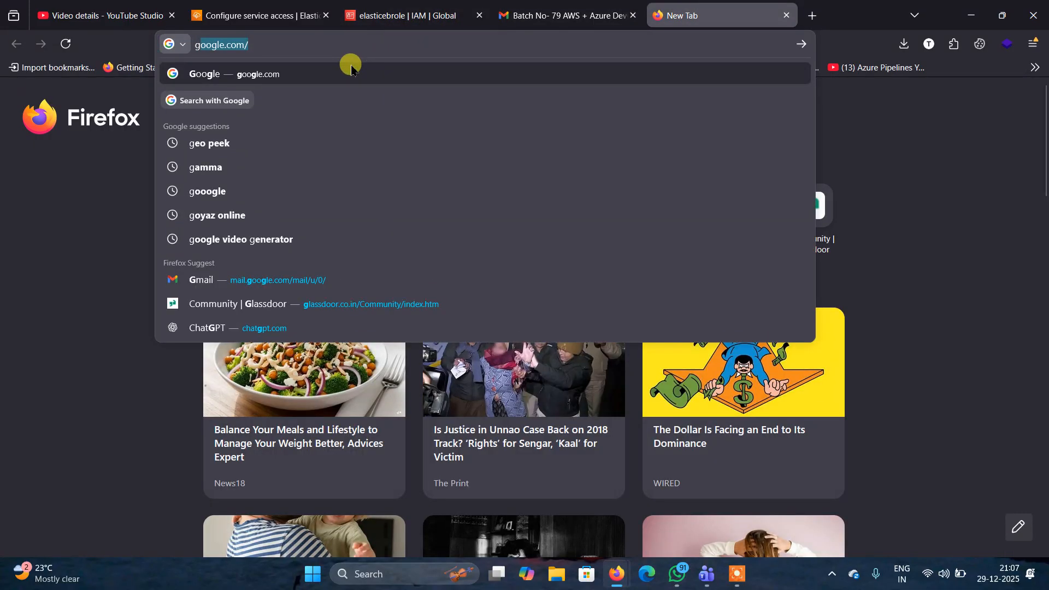
{"action": "key", "text": "Return"}
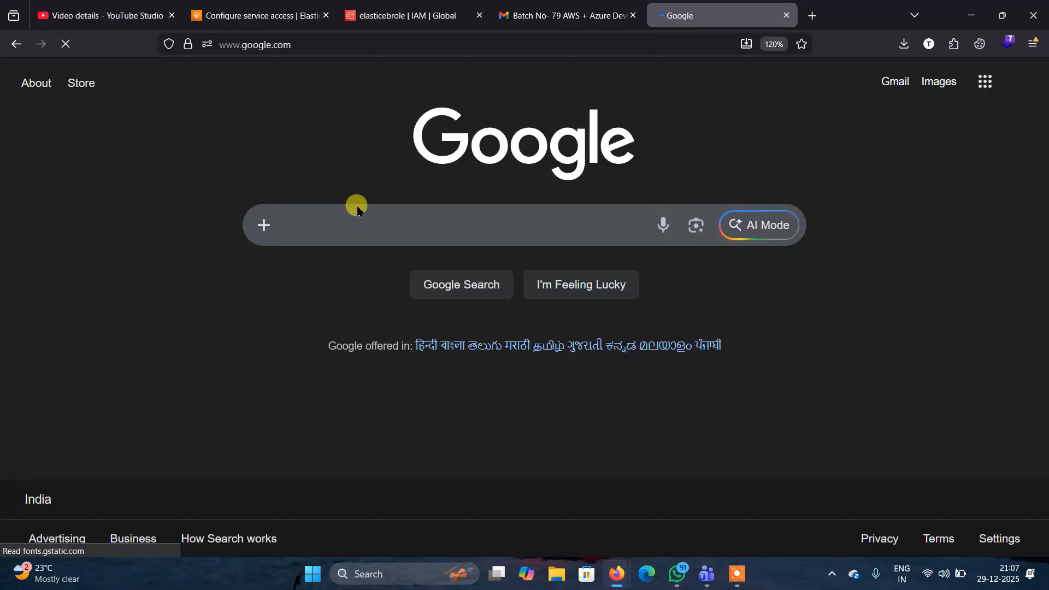
{"action": "left_click", "coordinate": [349, 215]}
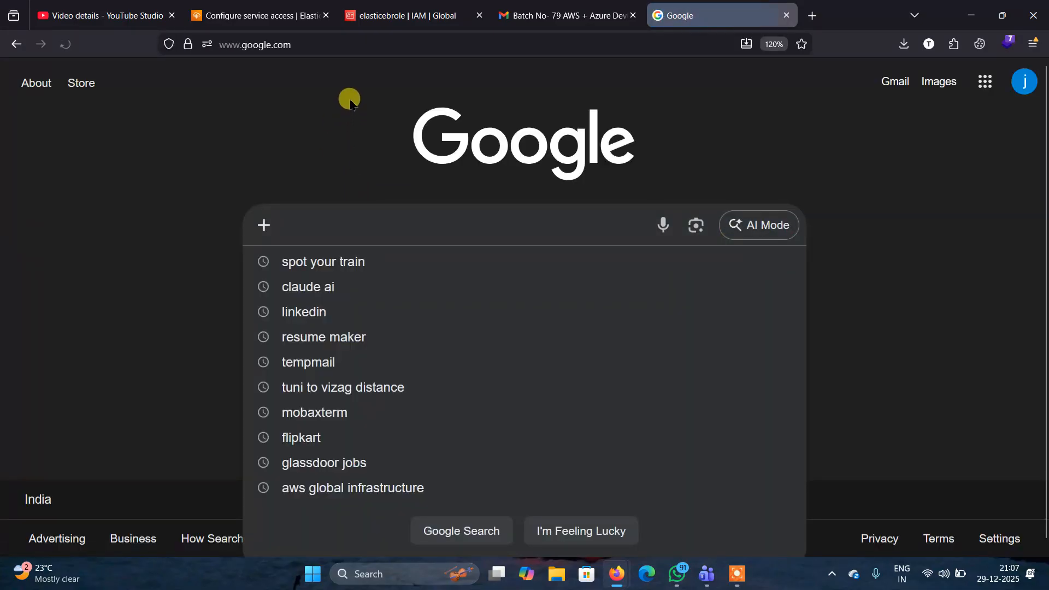
Review the service access settings of the Elastic Beanstalk environment, and return to the permissions of elasticebrole
{"action": "left_click", "coordinate": [288, 15]}
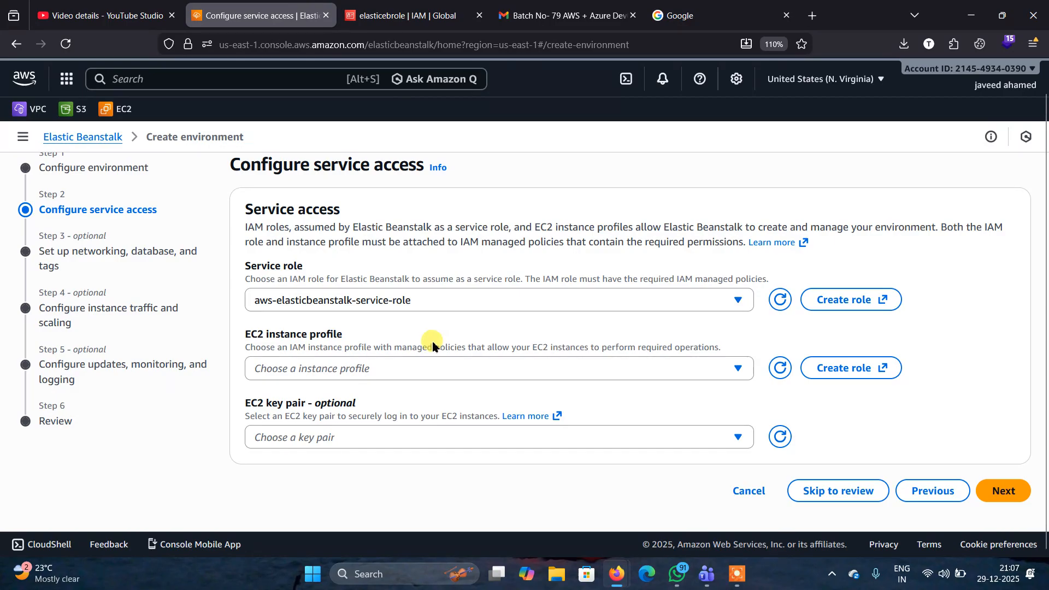
{"action": "scroll", "coordinate": [429, 340], "scroll_direction": "up", "scroll_amount": 1}
{"action": "scroll", "coordinate": [487, 361], "scroll_direction": "down", "scroll_amount": 1}
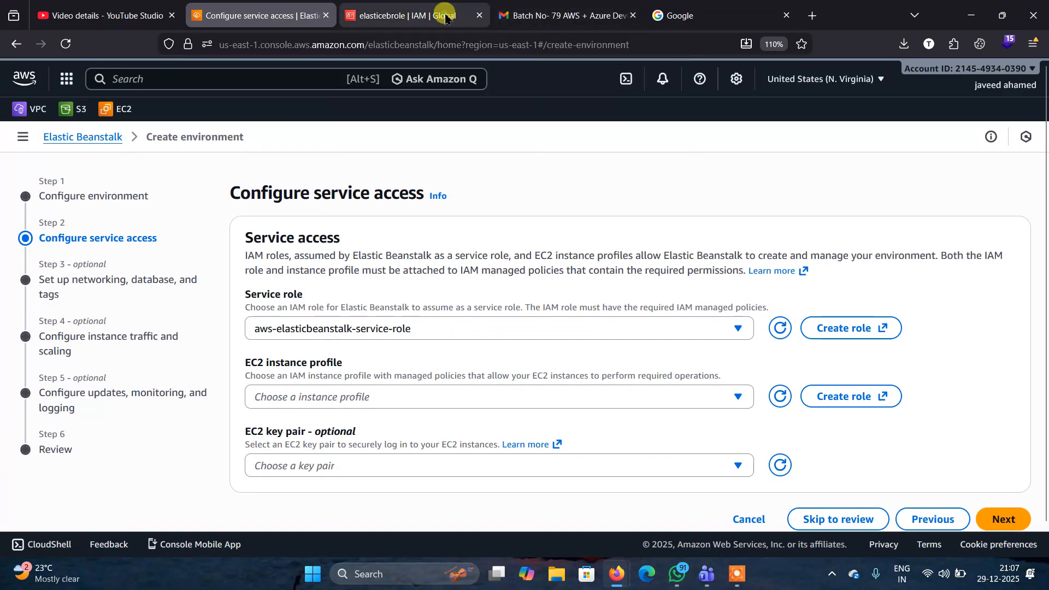
{"action": "left_click", "coordinate": [471, 22]}
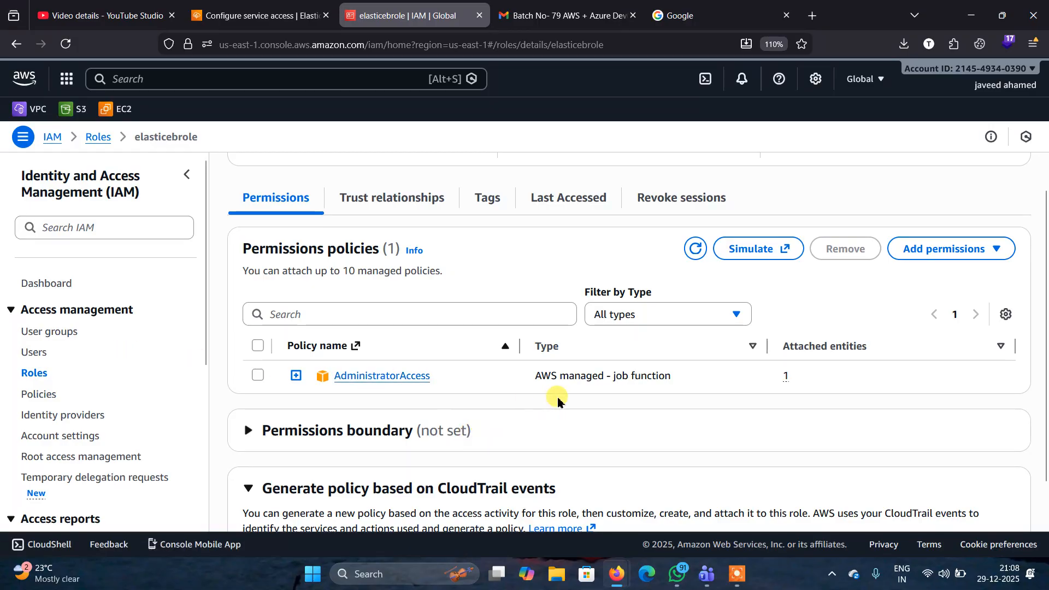
{"action": "scroll", "coordinate": [557, 398], "scroll_direction": "down", "scroll_amount": 1}
{"action": "scroll", "coordinate": [559, 391], "scroll_direction": "down", "scroll_amount": 1}
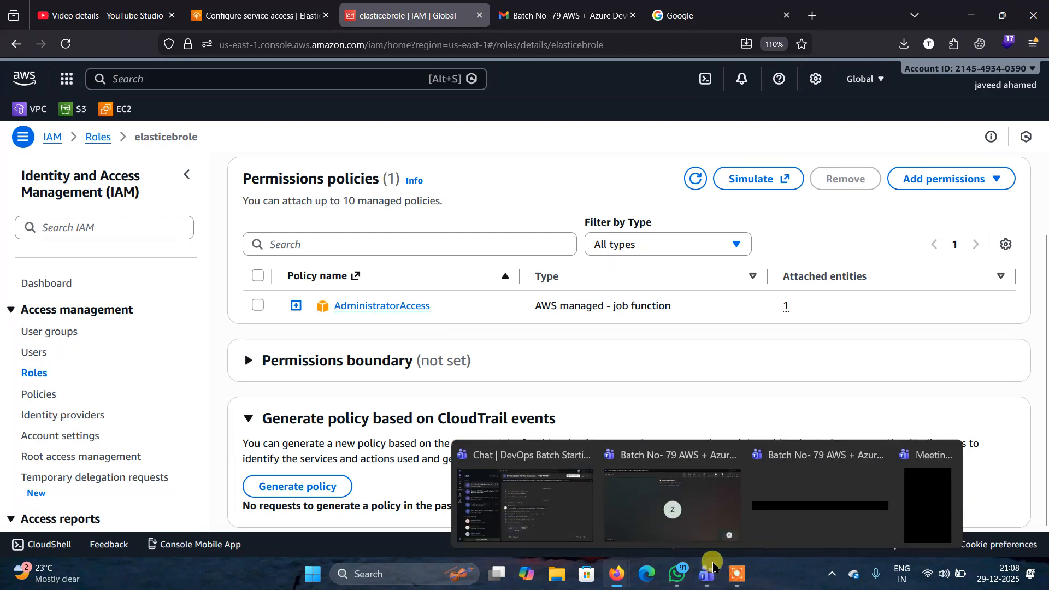
Search Google for "elastic beanstalk in aws"
{"action": "left_click", "coordinate": [691, 18]}
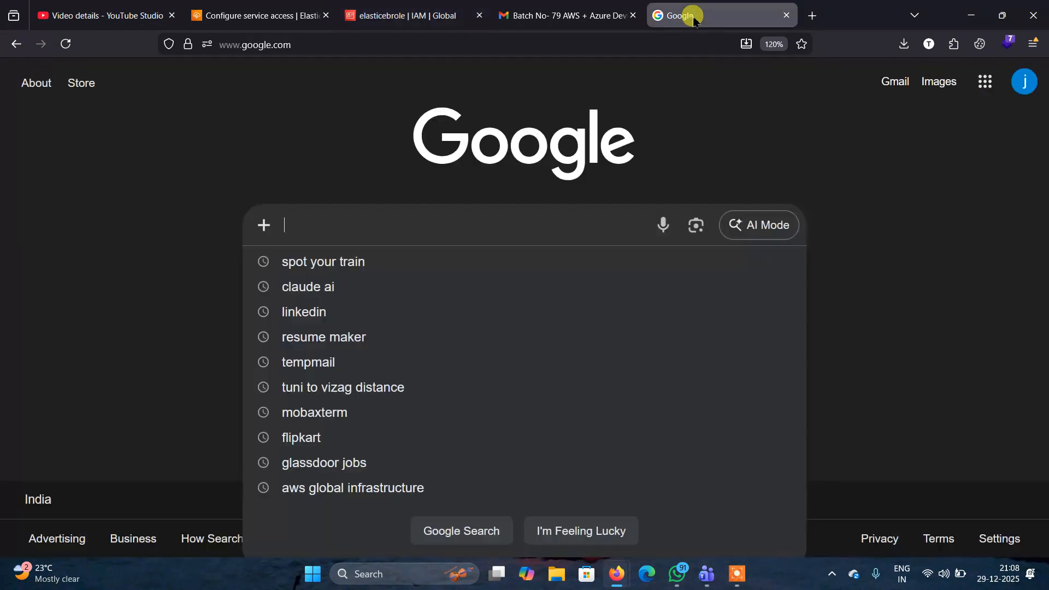
{"action": "type", "text": "e"}
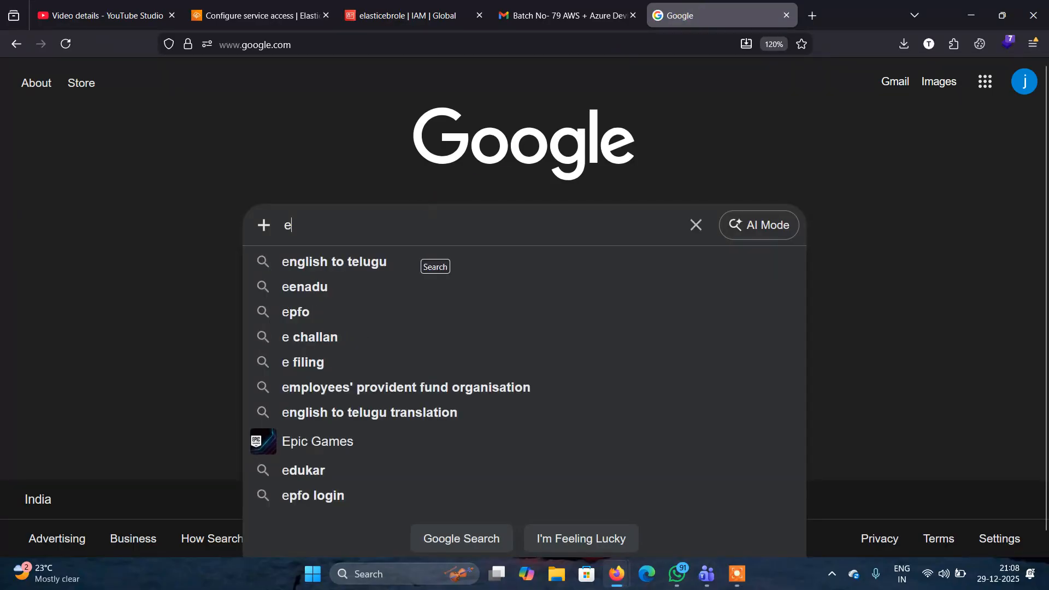
{"action": "type", "text": "lasti"}
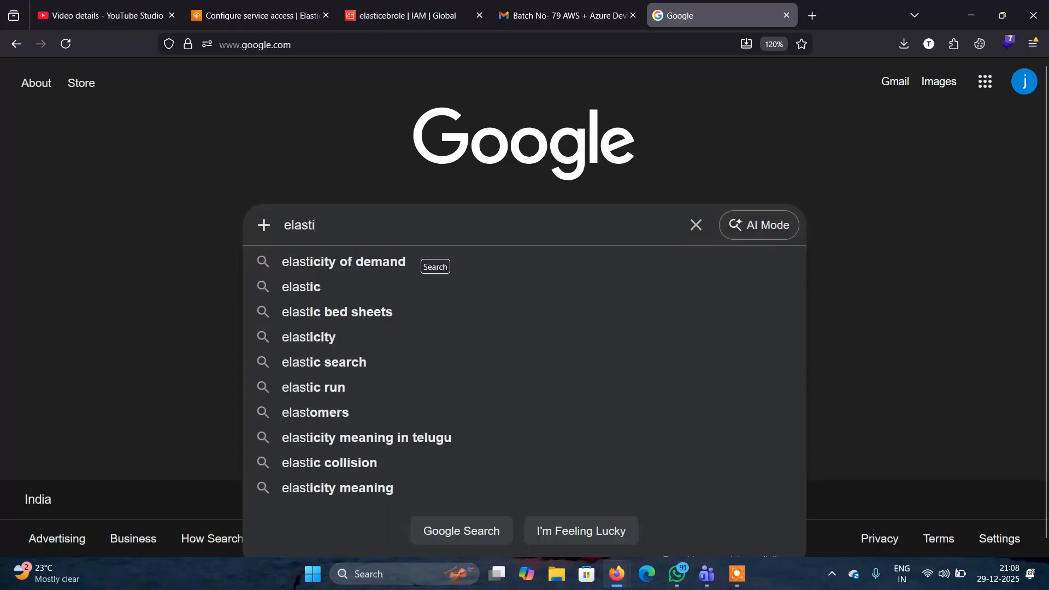
{"action": "type", "text": "c ba"}
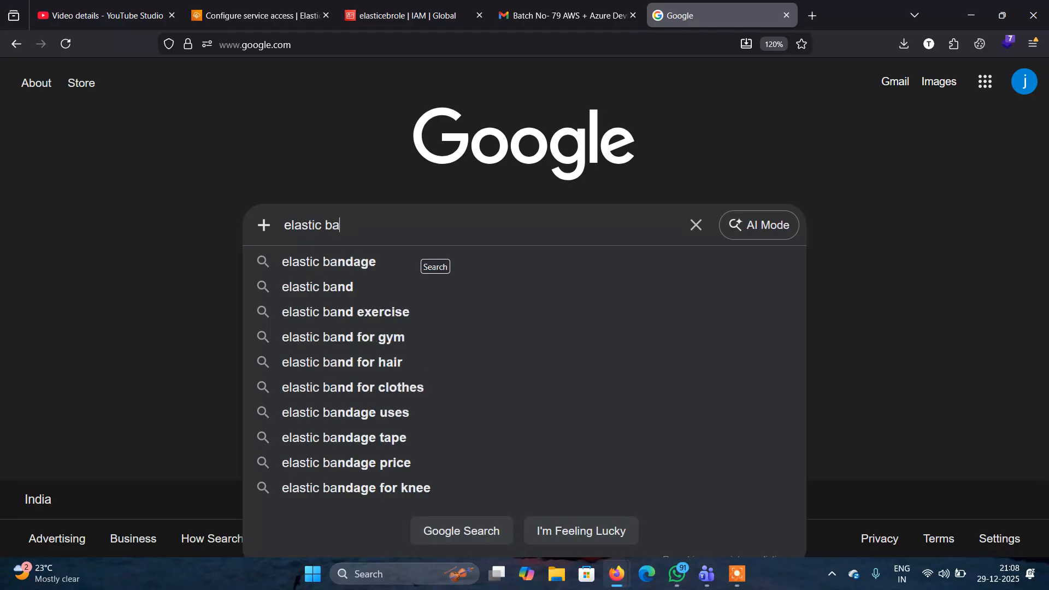
{"action": "key", "text": "BackSpace"}
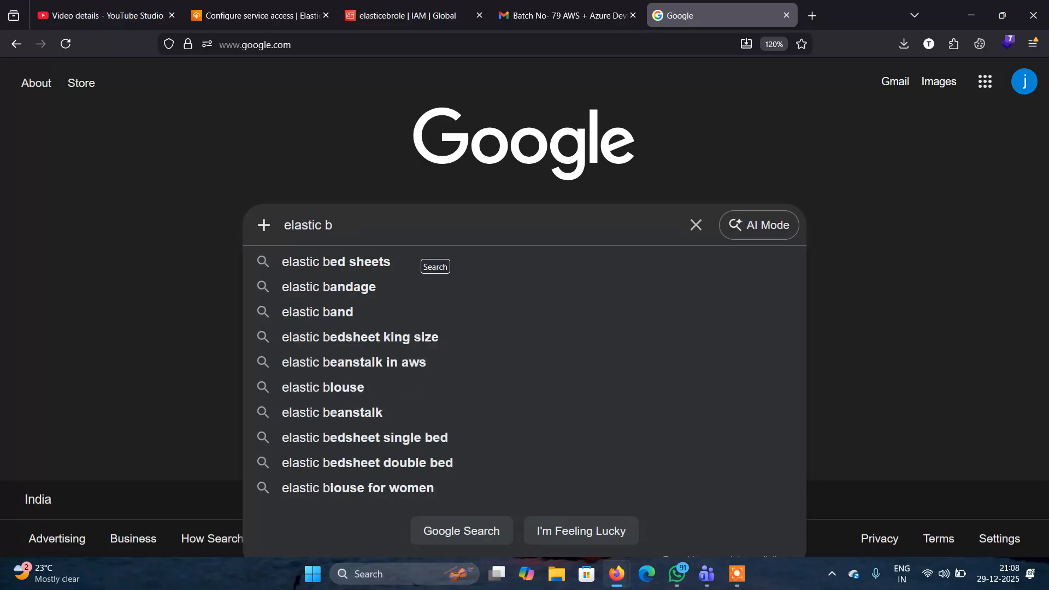
{"action": "type", "text": "ean"}
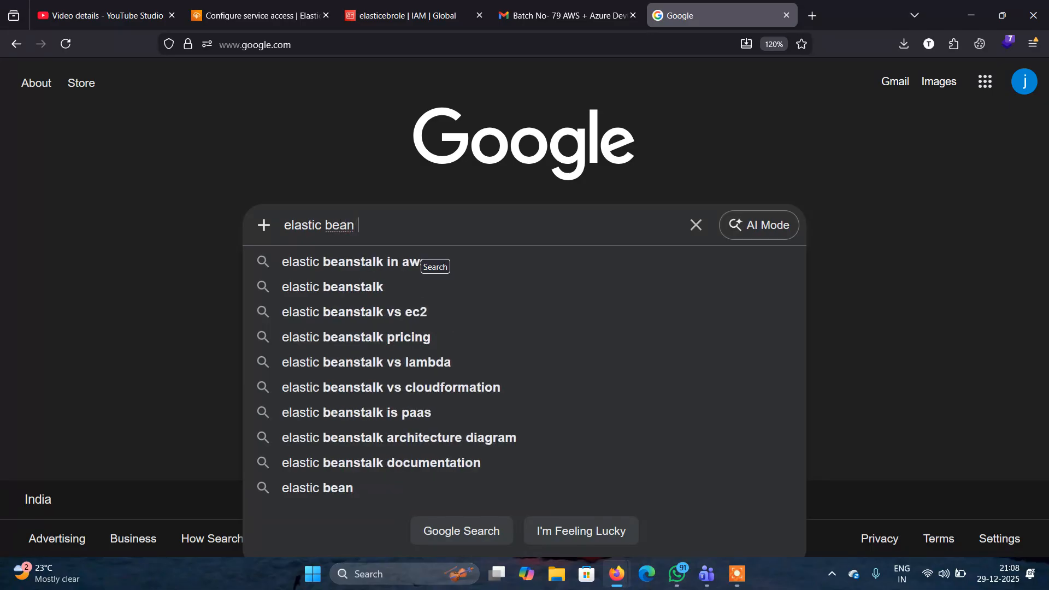
{"action": "left_click", "coordinate": [427, 263]}
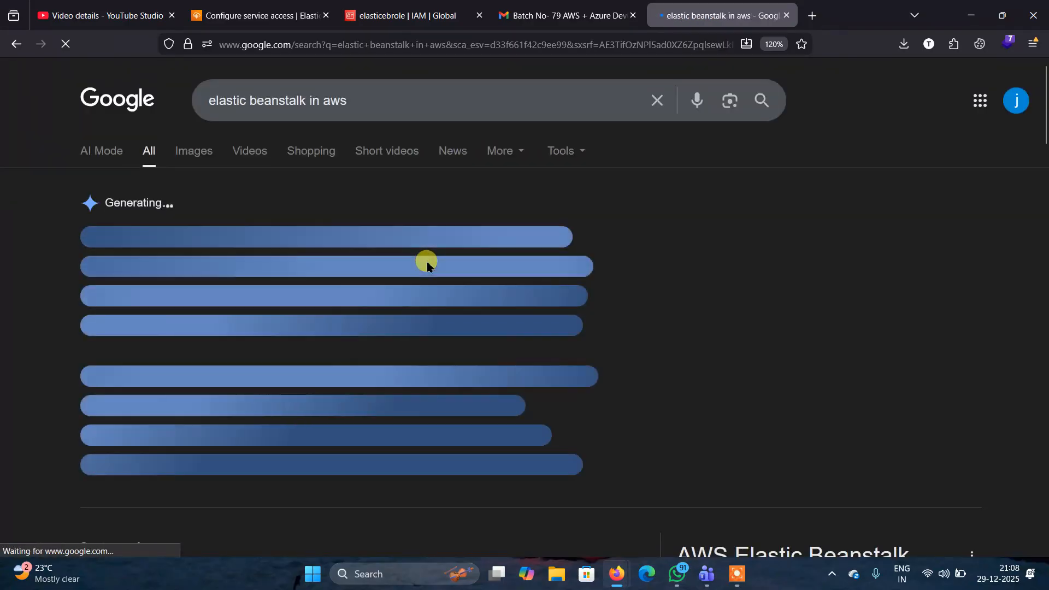
Change the Google search to "aws elastic beanstalk iam role" and look through the results on the required roles
{"action": "type", "text": "ia"}
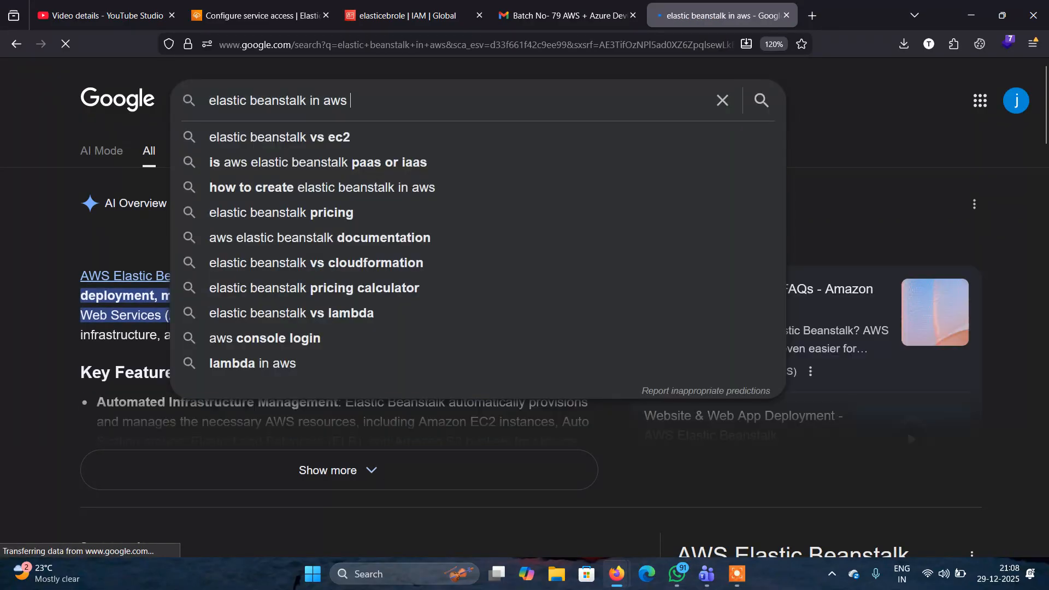
{"action": "type", "text": "m "}
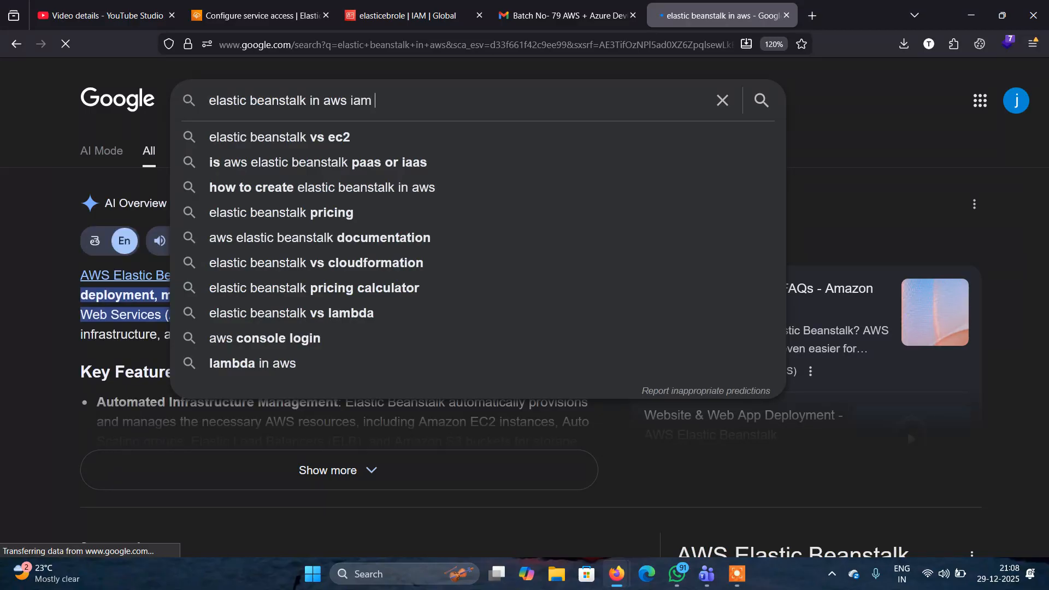
{"action": "type", "text": "roles"}
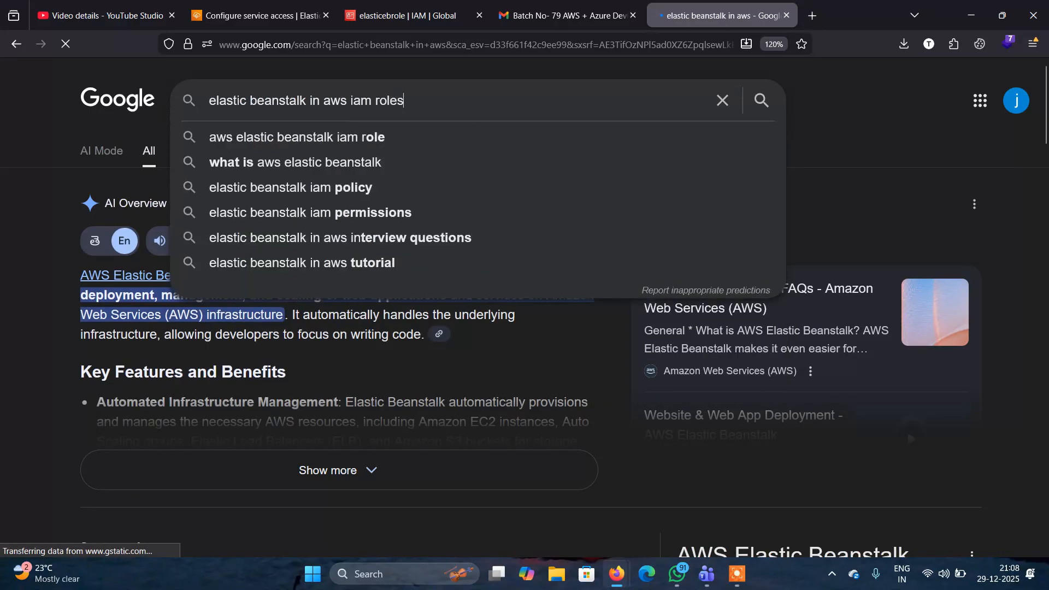
{"action": "left_click", "coordinate": [382, 142]}
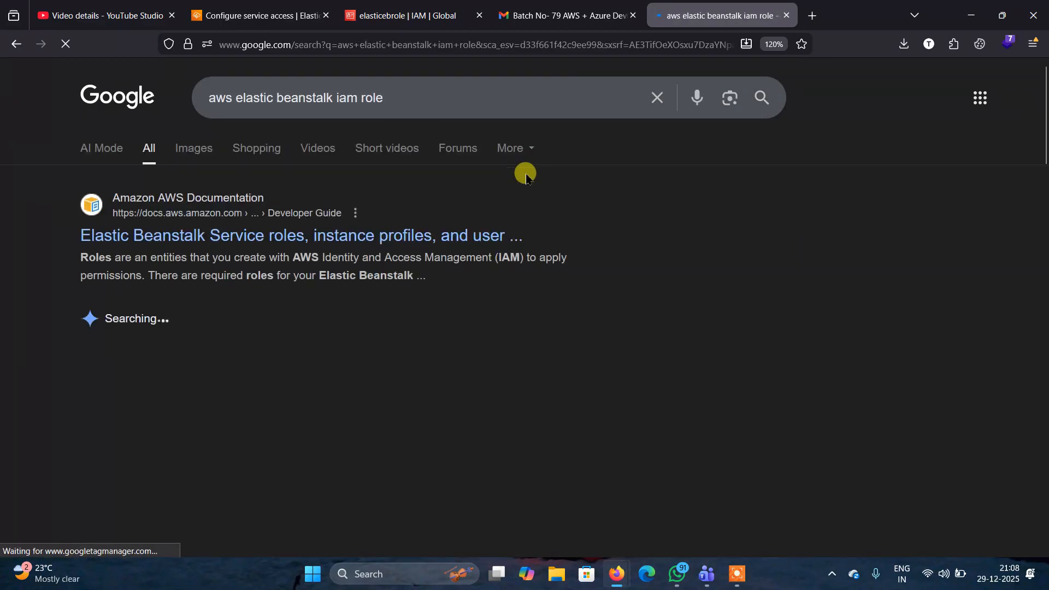
{"action": "scroll", "coordinate": [526, 176], "scroll_direction": "down", "scroll_amount": 2}
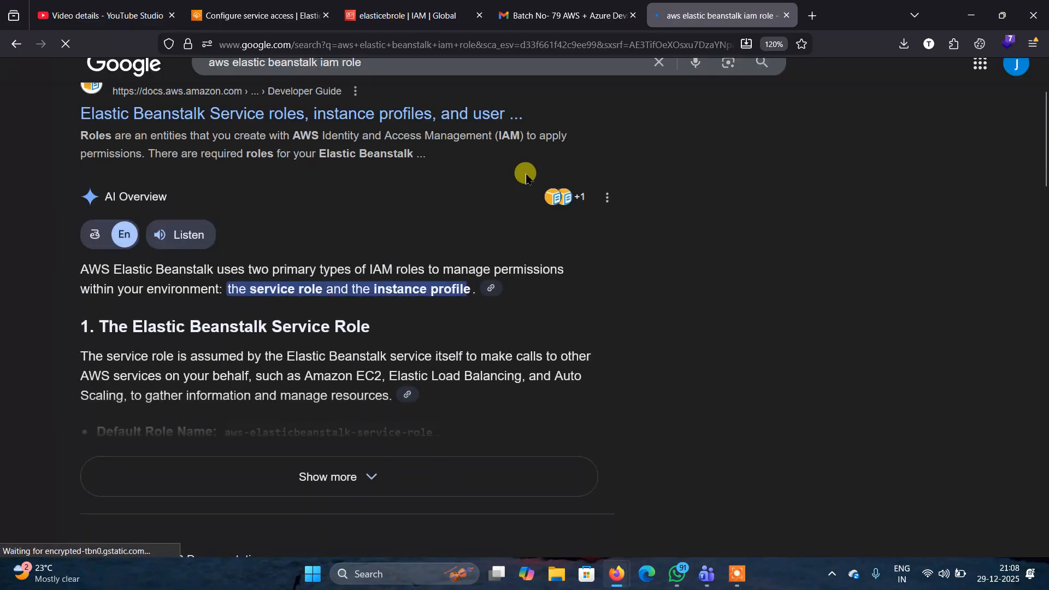
Expand the AI overview and examine the default name and managed policies of the Elastic Beanstalk service role
{"action": "left_click", "coordinate": [354, 483]}
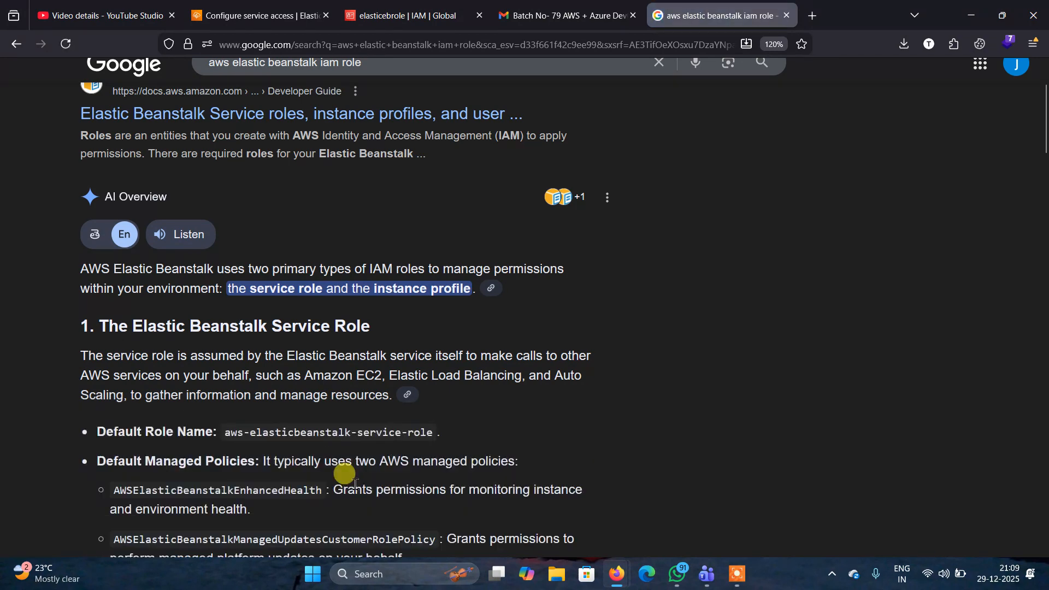
{"action": "scroll", "coordinate": [604, 407], "scroll_direction": "down", "scroll_amount": 3}
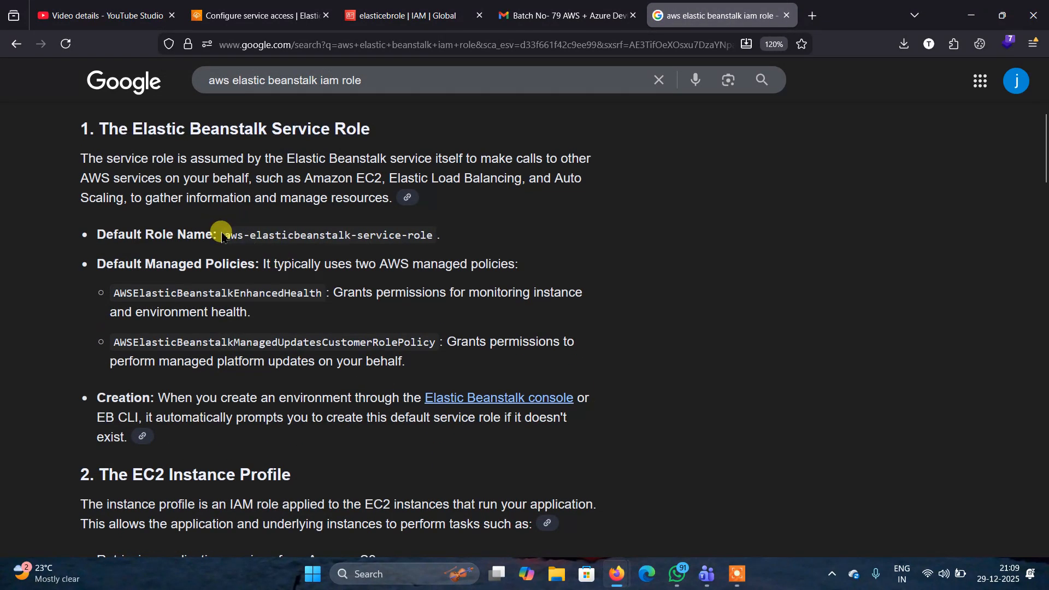
{"action": "left_click_drag", "start_coordinate": [222, 236], "coordinate": [484, 247]}
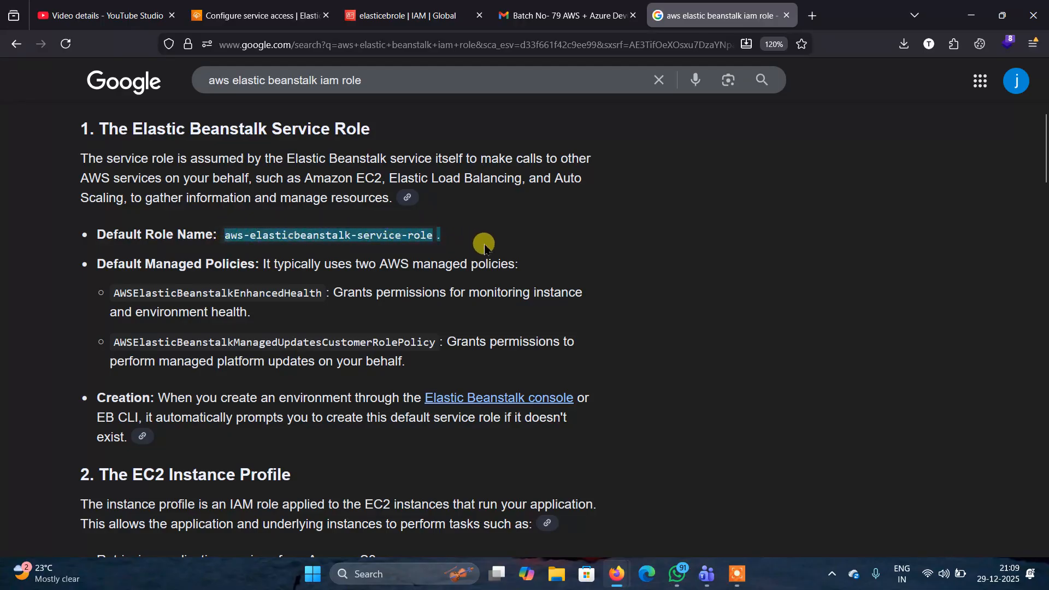
{"action": "scroll", "coordinate": [555, 282], "scroll_direction": "down", "scroll_amount": 1}
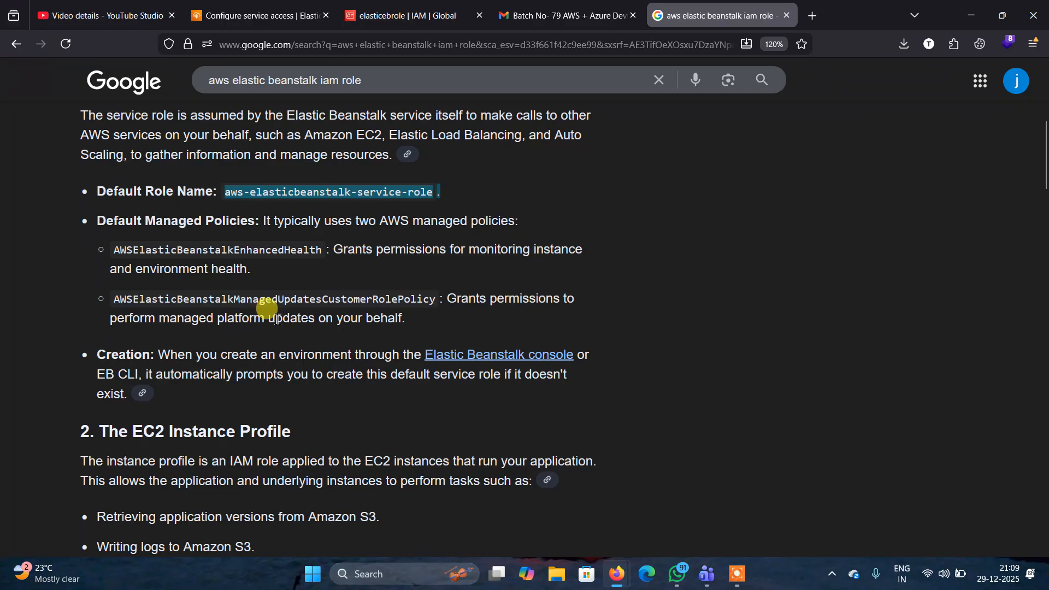
{"action": "scroll", "coordinate": [775, 352], "scroll_direction": "down", "scroll_amount": 1}
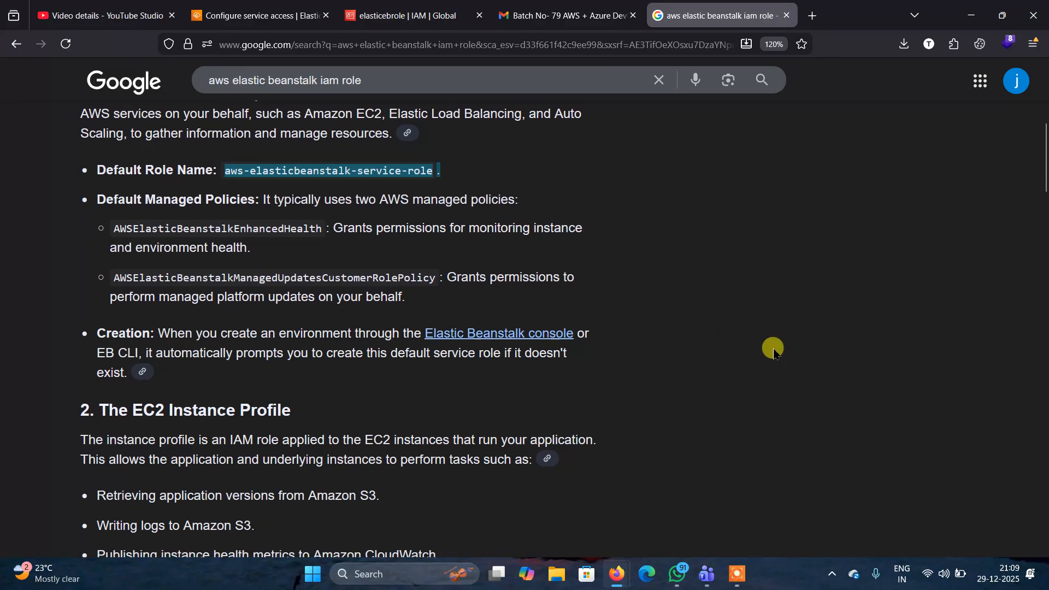
Examine the EC2 instance profile section, highlighting the AWSElasticBeanstalkWebTier and AWSElasticBeanstalkWorkerTier managed policies
{"action": "scroll", "coordinate": [774, 352], "scroll_direction": "down", "scroll_amount": 5}
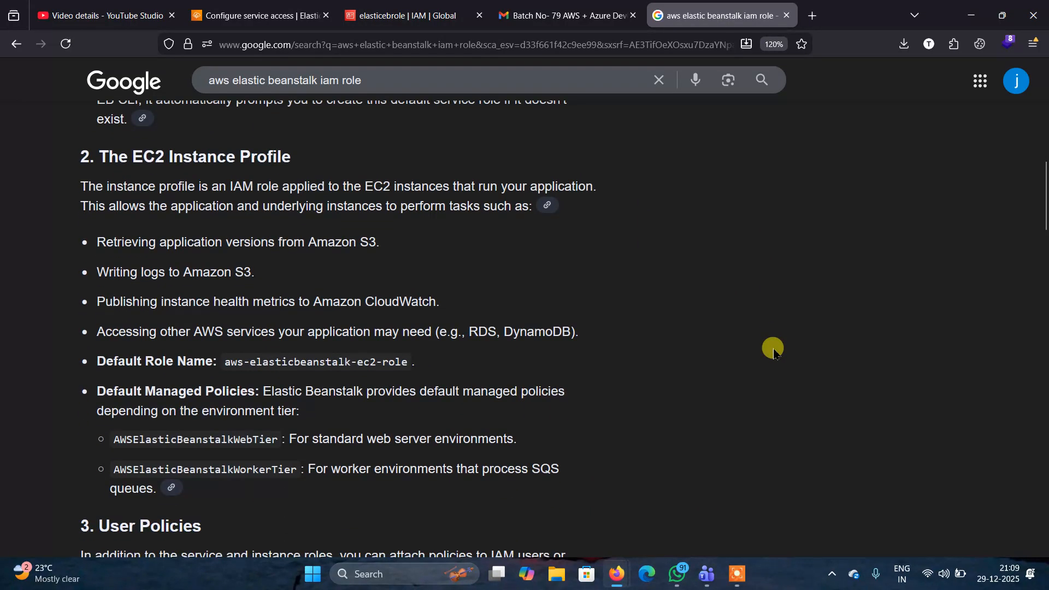
{"action": "scroll", "coordinate": [774, 353], "scroll_direction": "down", "scroll_amount": 1}
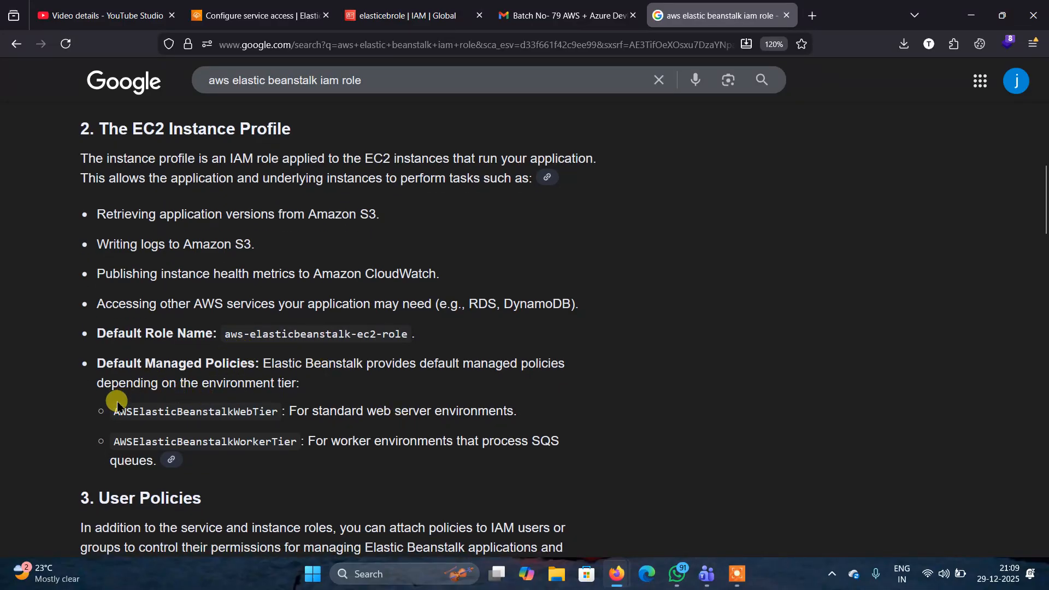
{"action": "scroll", "coordinate": [117, 404], "scroll_direction": "down", "scroll_amount": 1}
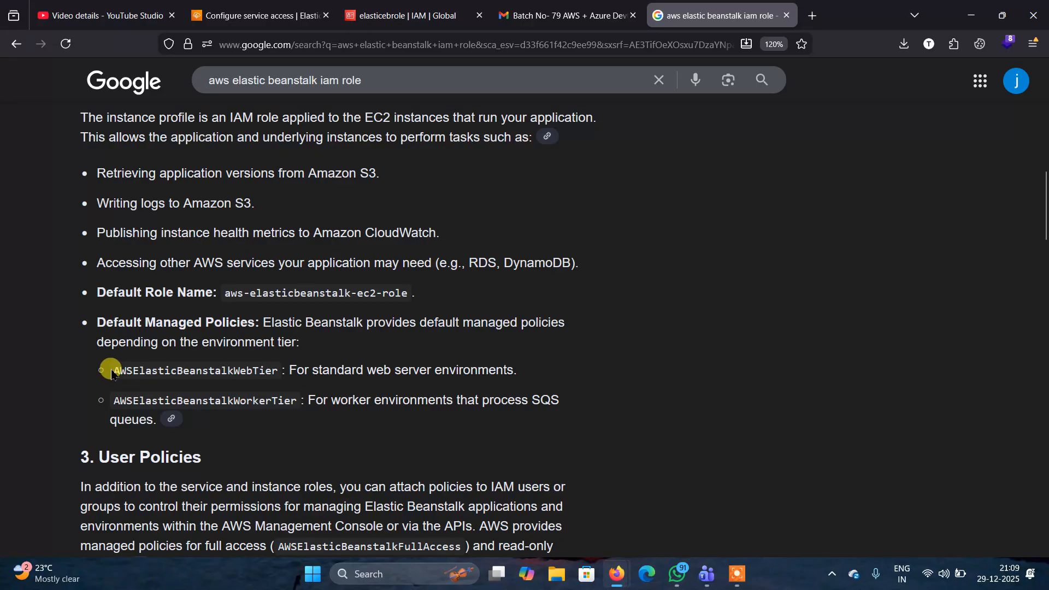
{"action": "left_click_drag", "start_coordinate": [111, 373], "coordinate": [280, 372]}
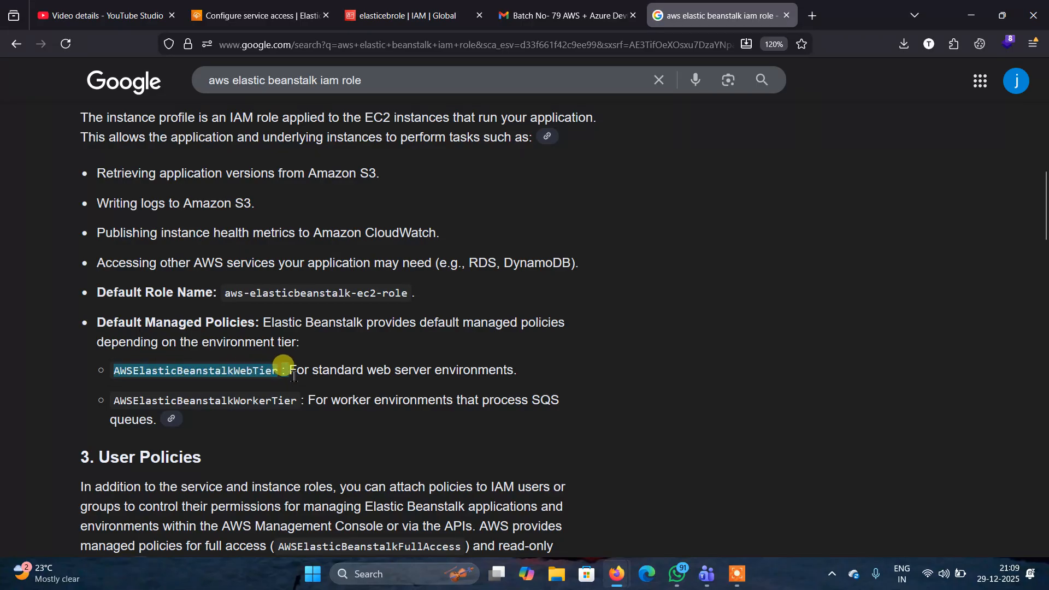
{"action": "left_click", "coordinate": [112, 400]}
{"action": "left_click_drag", "start_coordinate": [112, 400], "coordinate": [290, 408]}
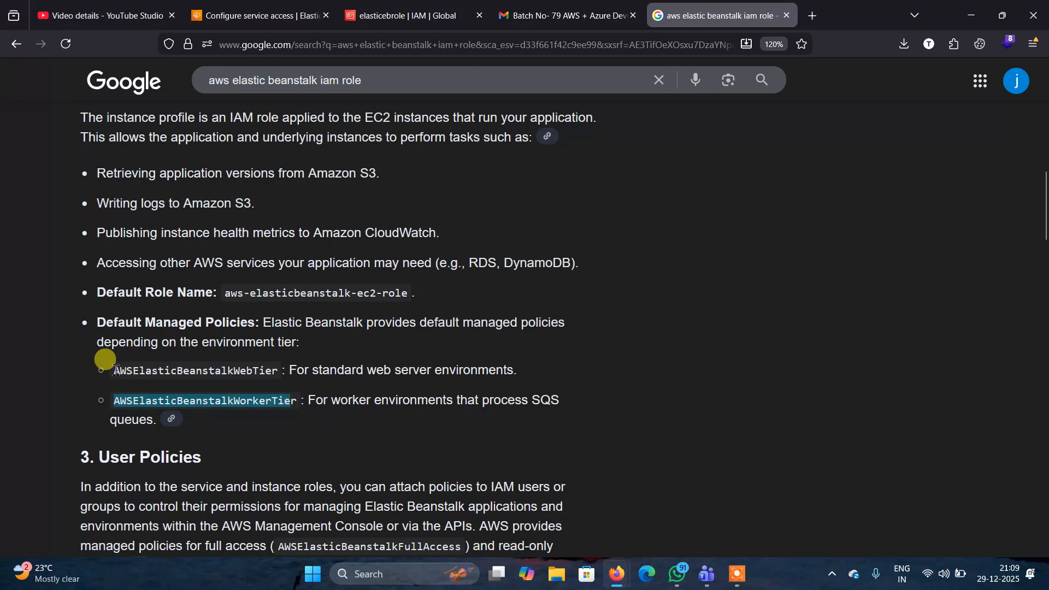
{"action": "left_click_drag", "start_coordinate": [115, 370], "coordinate": [268, 376]}
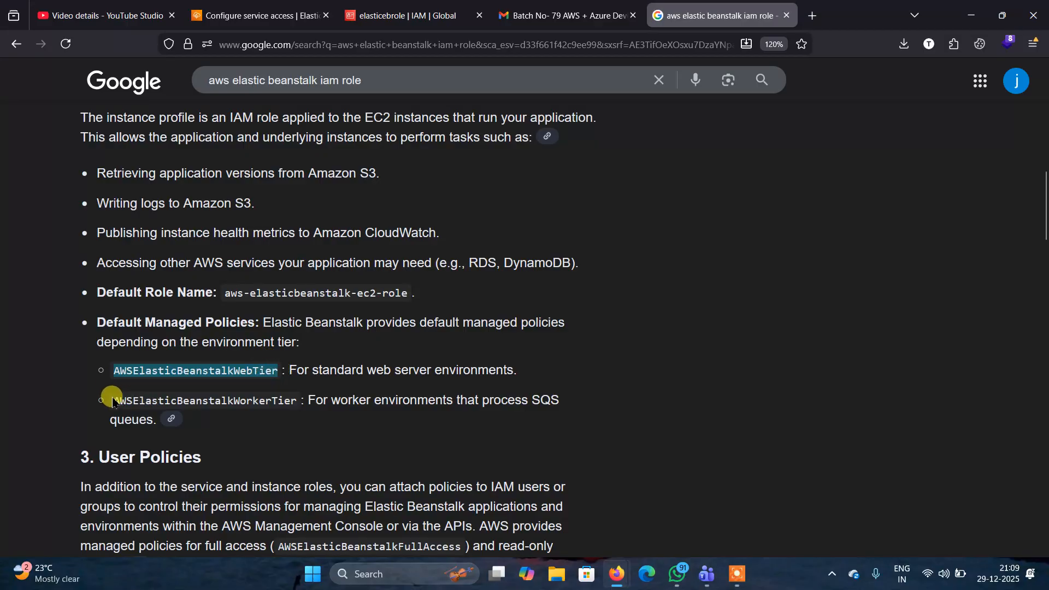
{"action": "left_click_drag", "start_coordinate": [113, 400], "coordinate": [298, 403]}
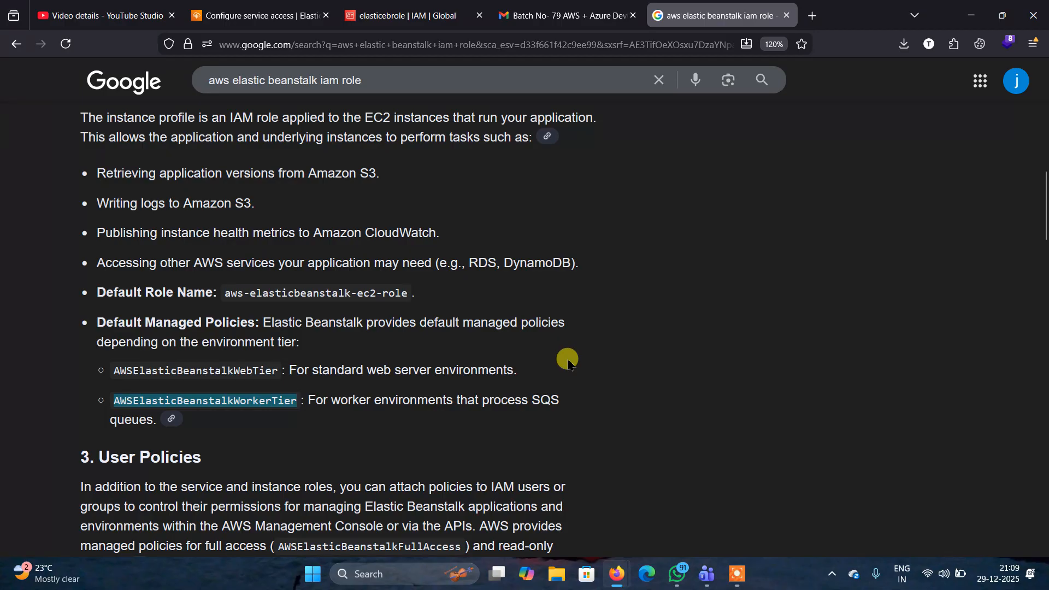
Check the permissions policies of elasticebrole in IAM, and choose elasticebrole as the environment's EC2 instance profile
{"action": "left_click", "coordinate": [397, 17]}
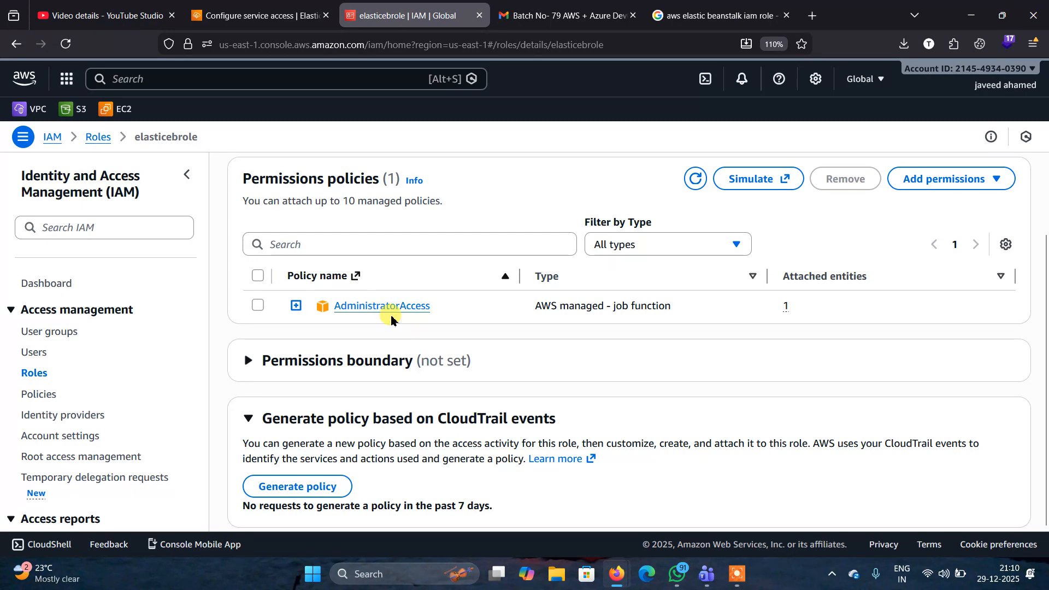
{"action": "left_click", "coordinate": [230, 16]}
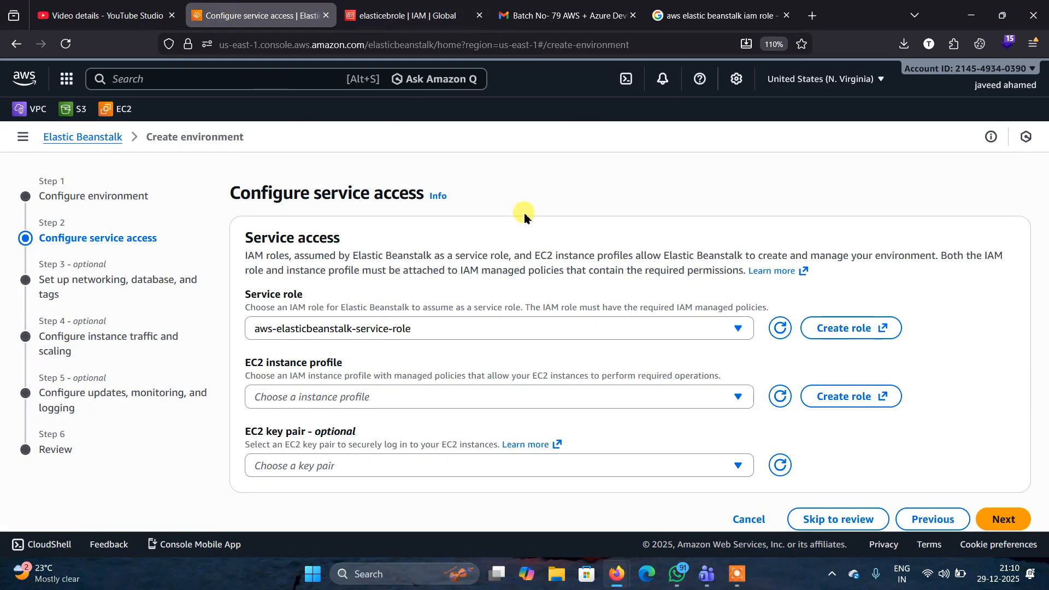
{"action": "left_click", "coordinate": [737, 402]}
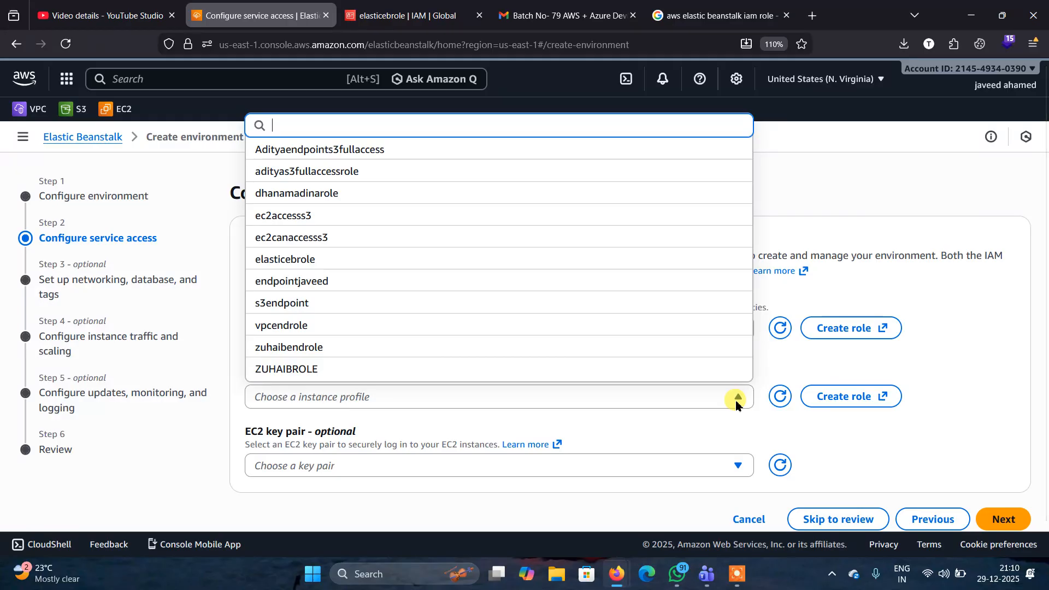
{"action": "left_click", "coordinate": [337, 260]}
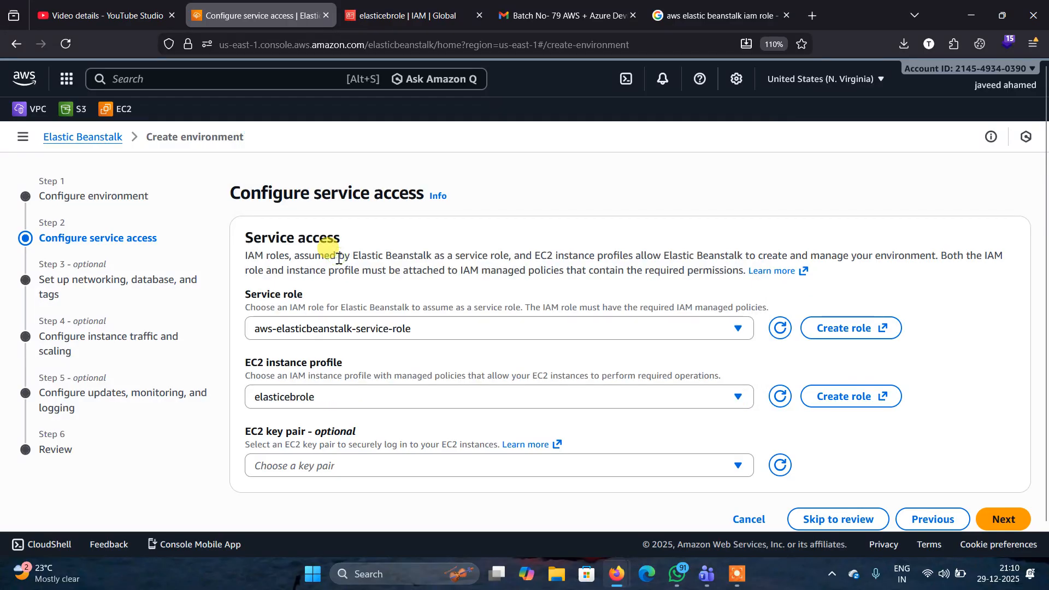
Choose the EC2 key pair that is the account owner's first name in capitals, and proceed to the networking, database and tags settings
{"action": "scroll", "coordinate": [404, 429], "scroll_direction": "down", "scroll_amount": 1}
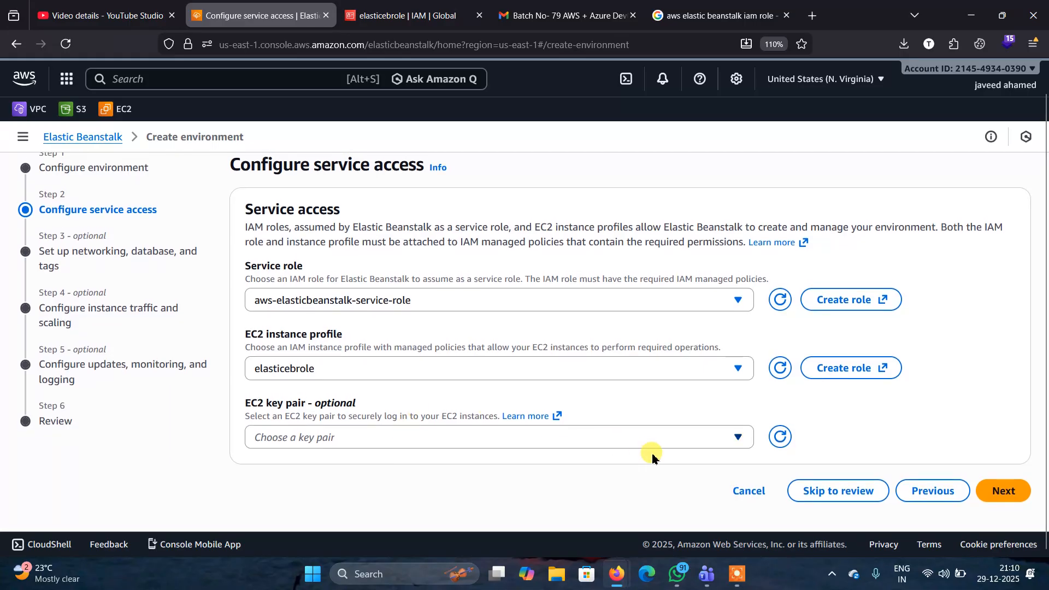
{"action": "left_click", "coordinate": [735, 437]}
{"action": "type", "text": "javeed"}
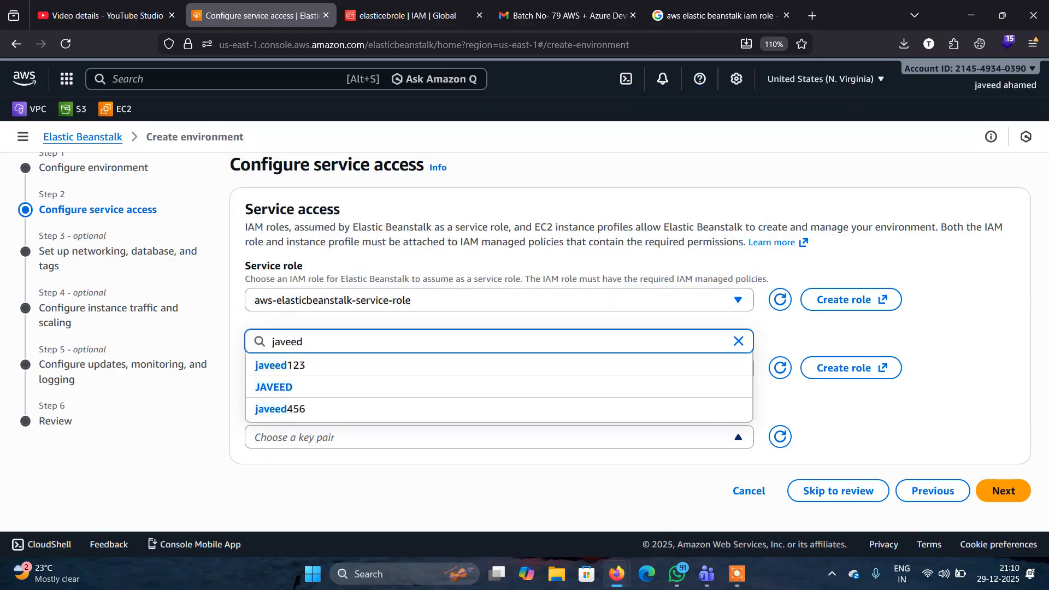
{"action": "left_click", "coordinate": [315, 389]}
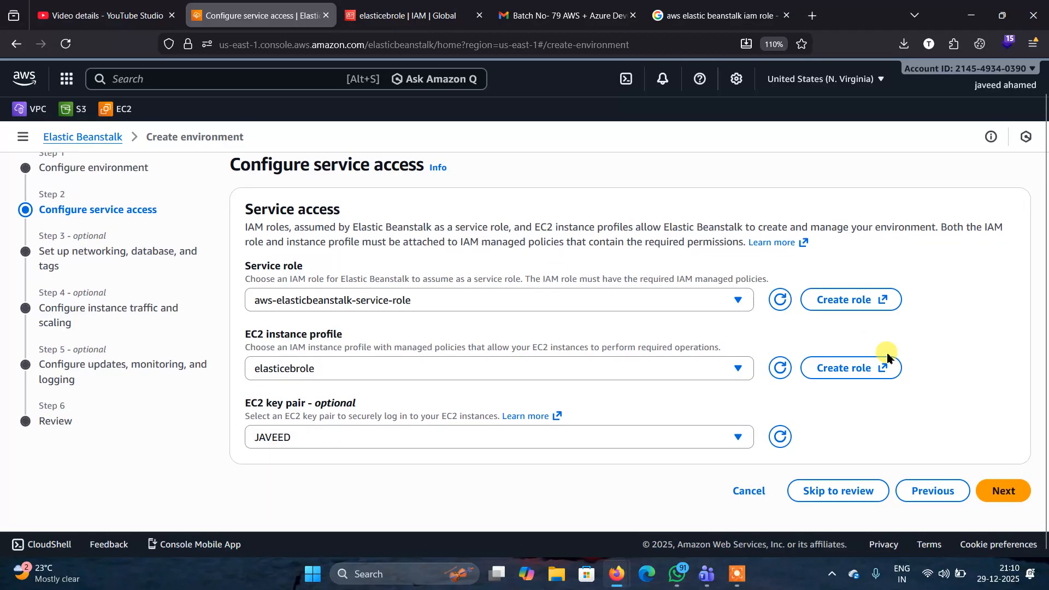
{"action": "left_click", "coordinate": [1005, 492]}
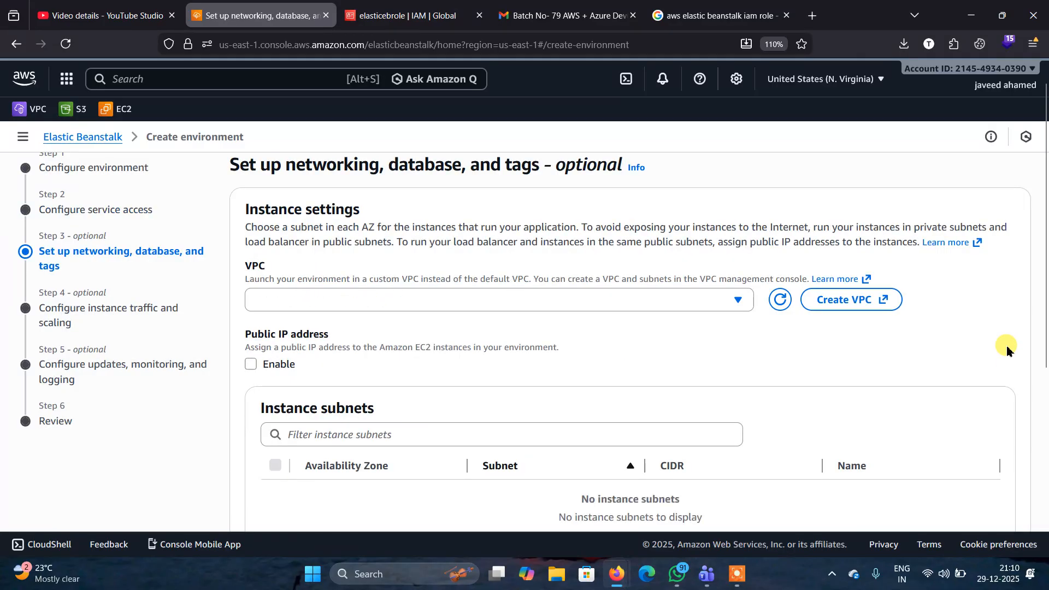
Choose default-vpc (172.31.0.0/16) as the environment's VPC and select all of its instance subnets
{"action": "left_click", "coordinate": [736, 300]}
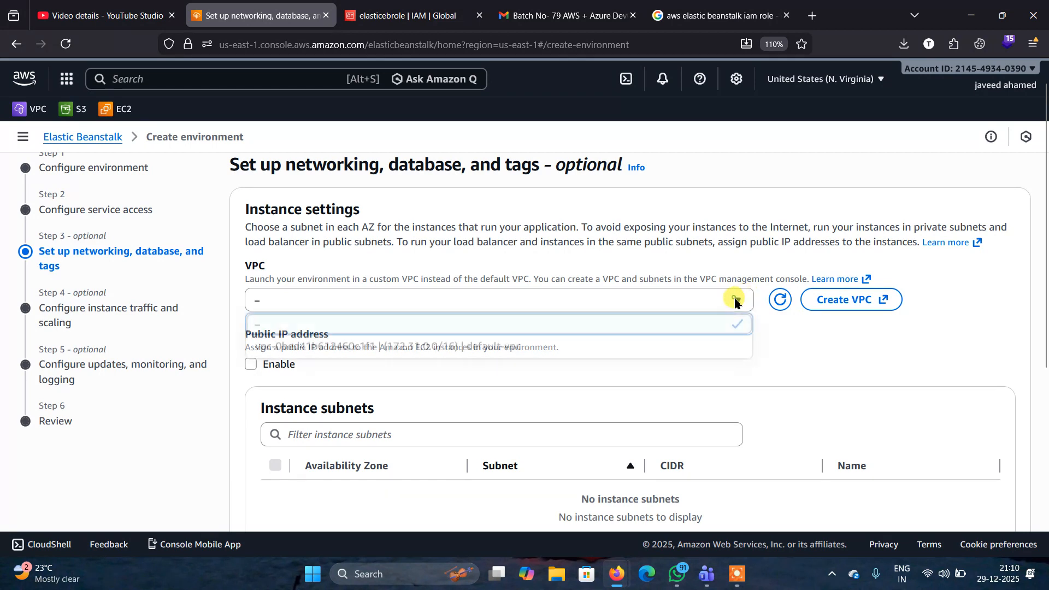
{"action": "left_click", "coordinate": [630, 356]}
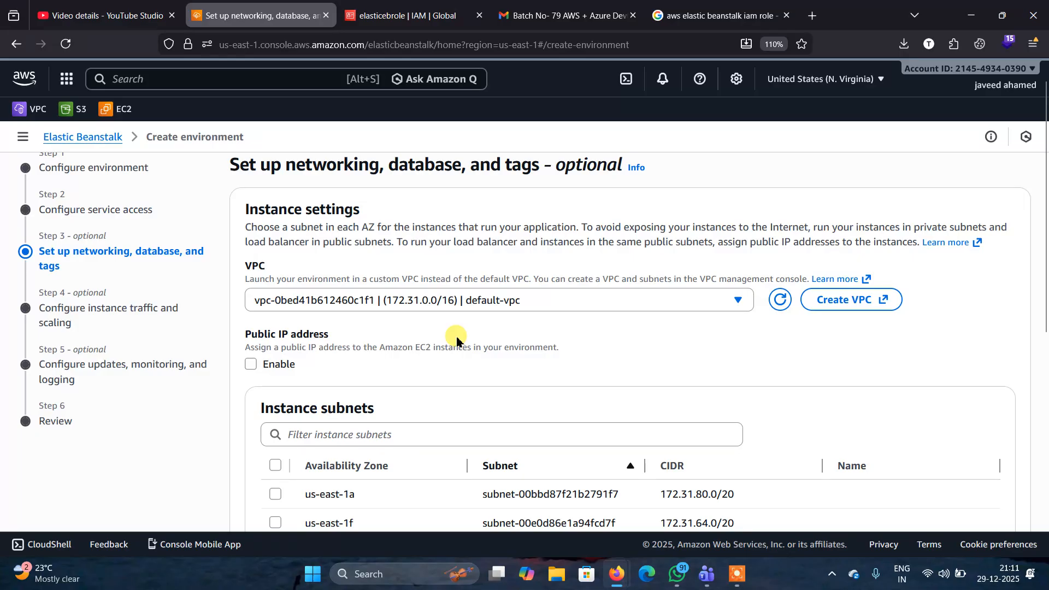
{"action": "scroll", "coordinate": [457, 339], "scroll_direction": "down", "scroll_amount": 2}
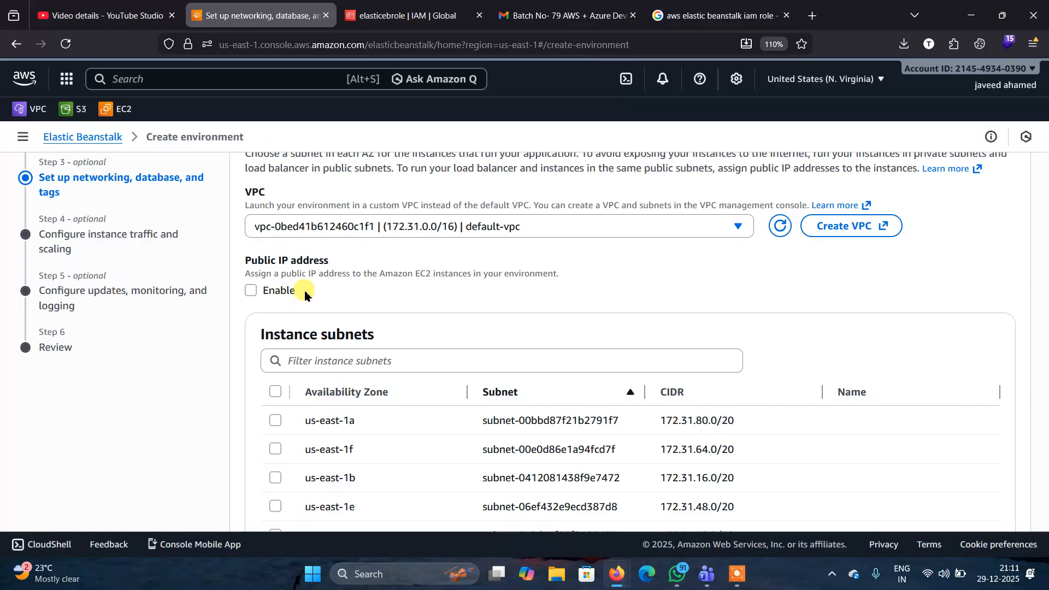
{"action": "scroll", "coordinate": [424, 311], "scroll_direction": "down", "scroll_amount": 3}
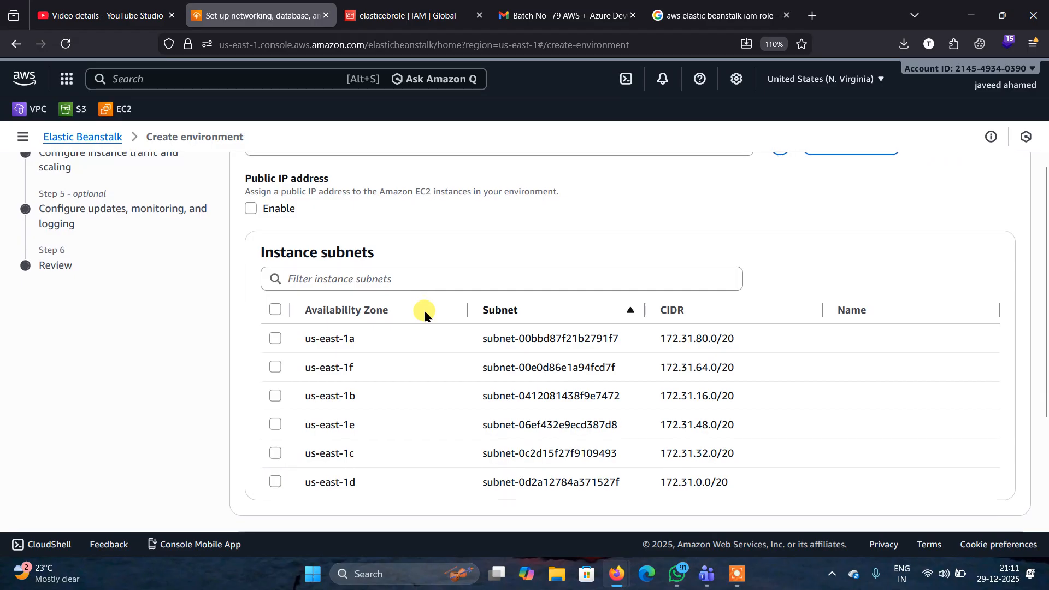
{"action": "left_click", "coordinate": [276, 310]}
Enable the RDS database for the environment and look over its snapshot, subnet, engine and storage settings
{"action": "scroll", "coordinate": [470, 393], "scroll_direction": "down", "scroll_amount": 5}
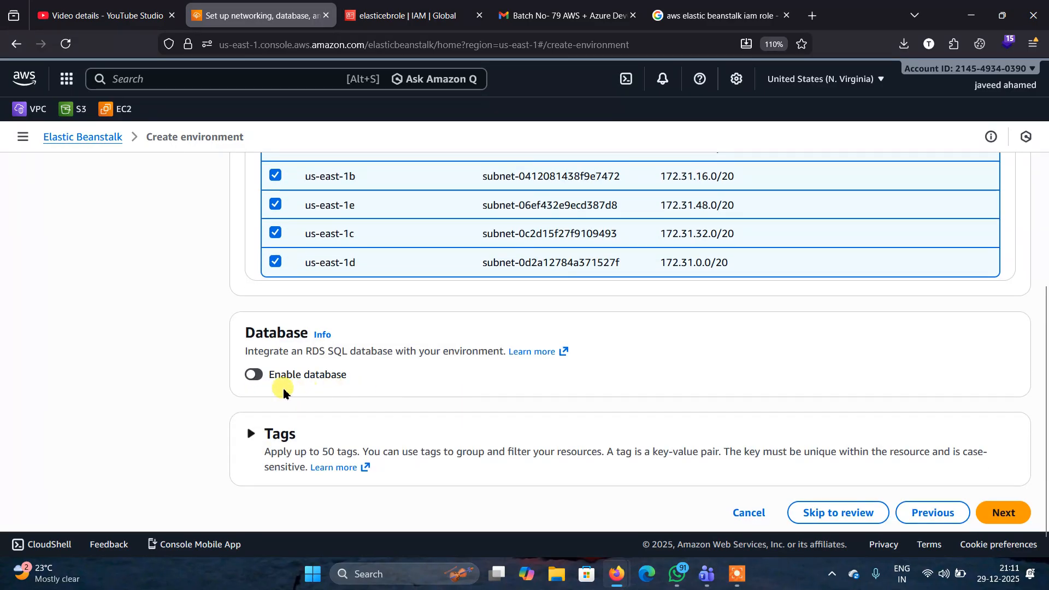
{"action": "left_click", "coordinate": [255, 375]}
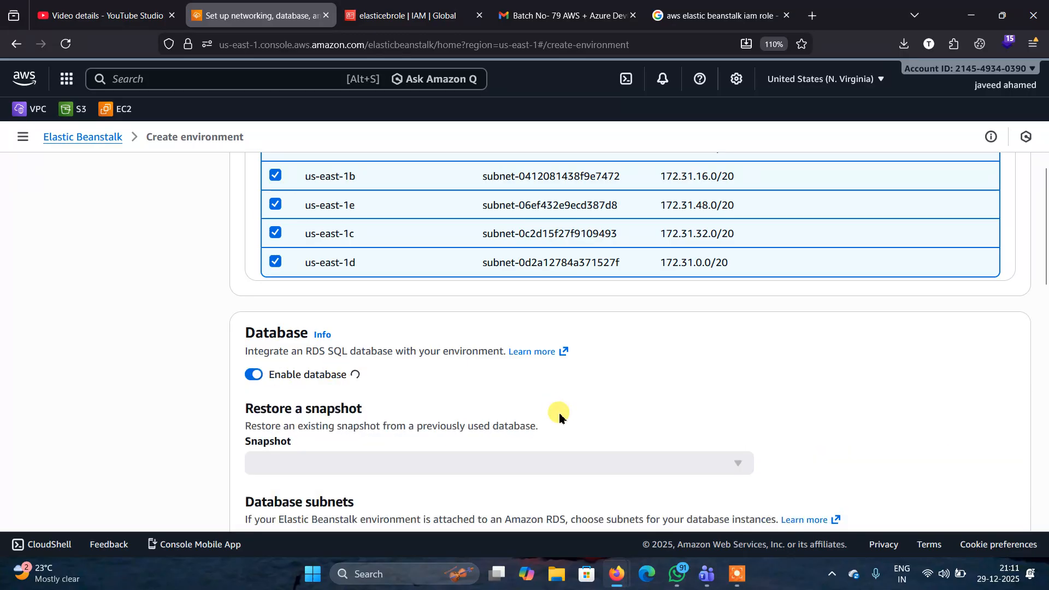
{"action": "scroll", "coordinate": [557, 412], "scroll_direction": "down", "scroll_amount": 3}
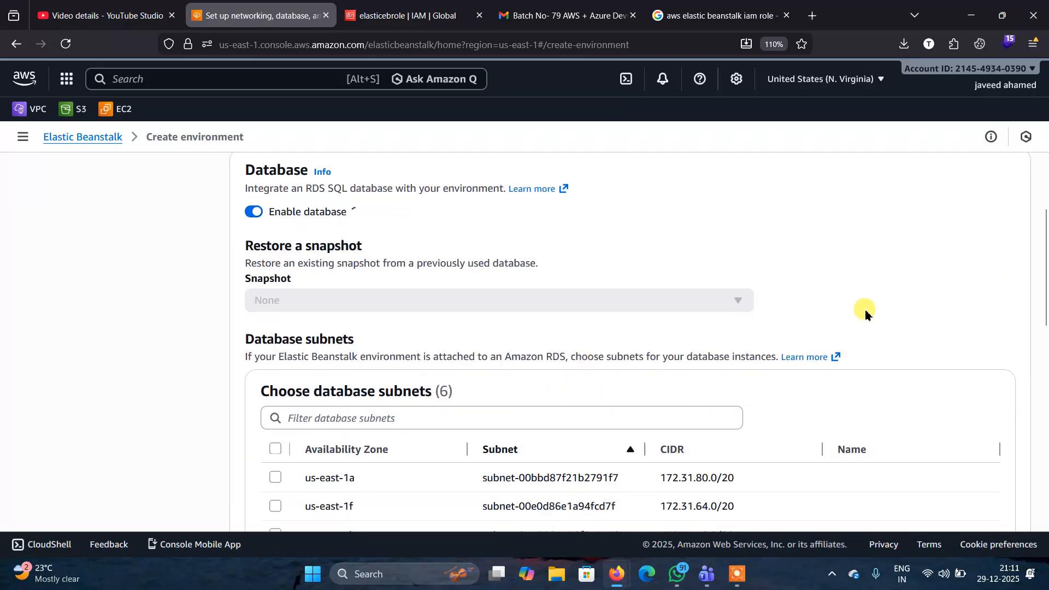
{"action": "scroll", "coordinate": [866, 314], "scroll_direction": "down", "scroll_amount": 2}
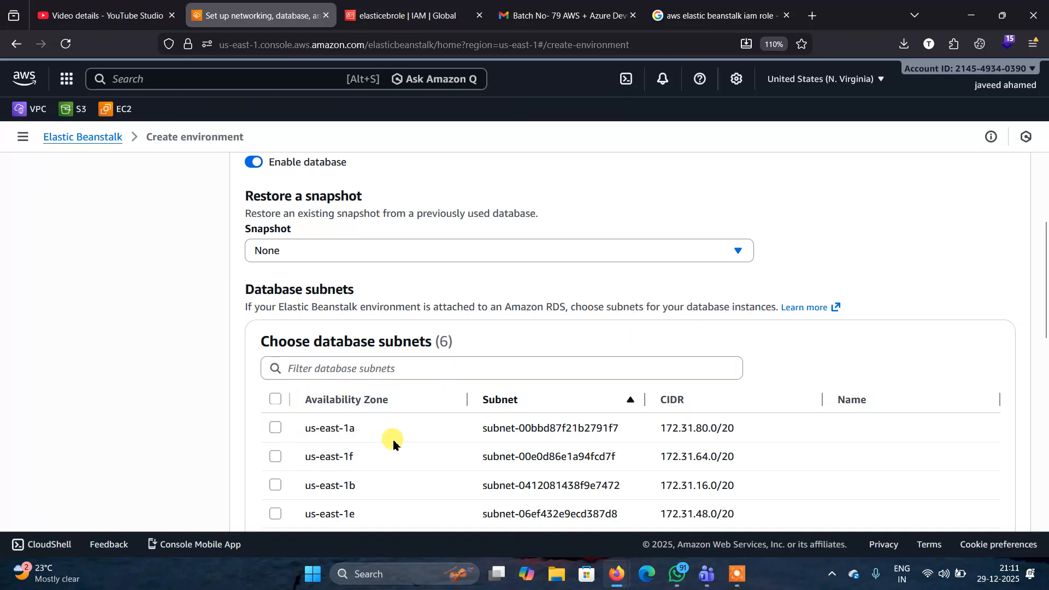
{"action": "scroll", "coordinate": [388, 435], "scroll_direction": "down", "scroll_amount": 2}
{"action": "scroll", "coordinate": [389, 441], "scroll_direction": "down", "scroll_amount": 2}
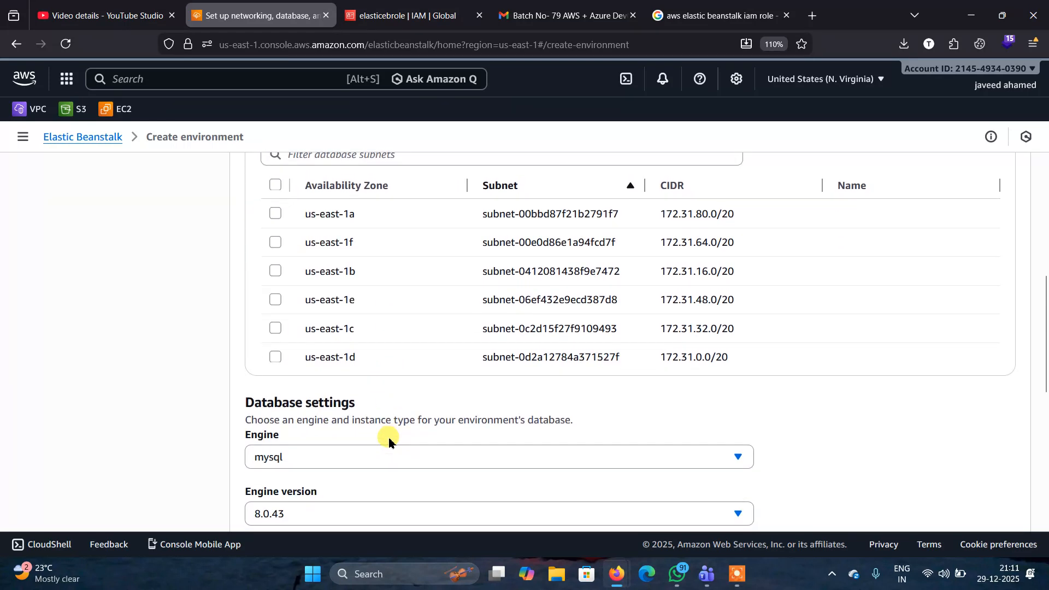
{"action": "scroll", "coordinate": [388, 442], "scroll_direction": "down", "scroll_amount": 5}
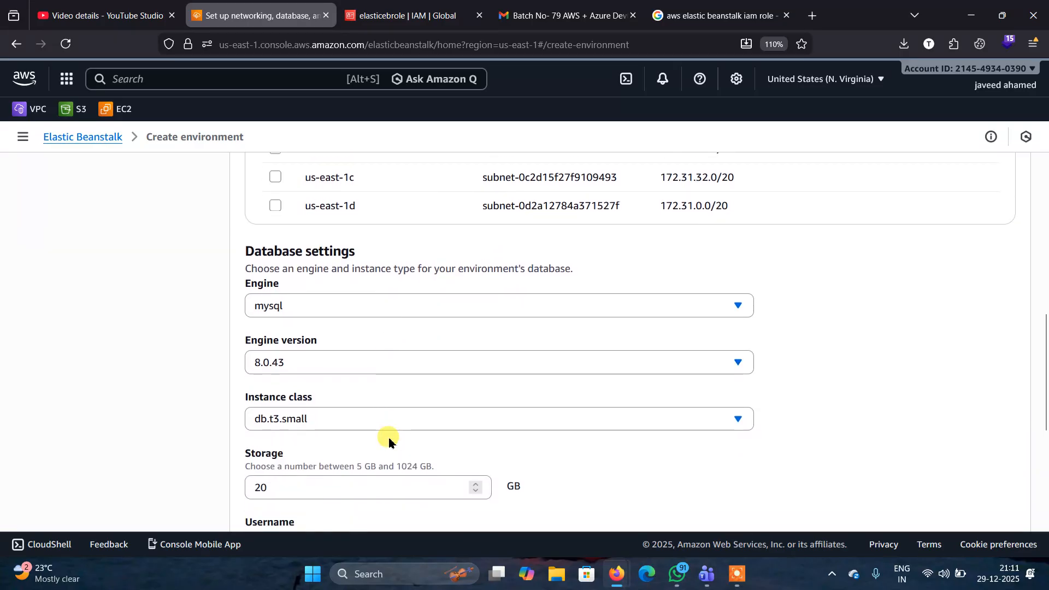
{"action": "scroll", "coordinate": [388, 437], "scroll_direction": "down", "scroll_amount": 2}
{"action": "scroll", "coordinate": [387, 437], "scroll_direction": "up", "scroll_amount": 11}
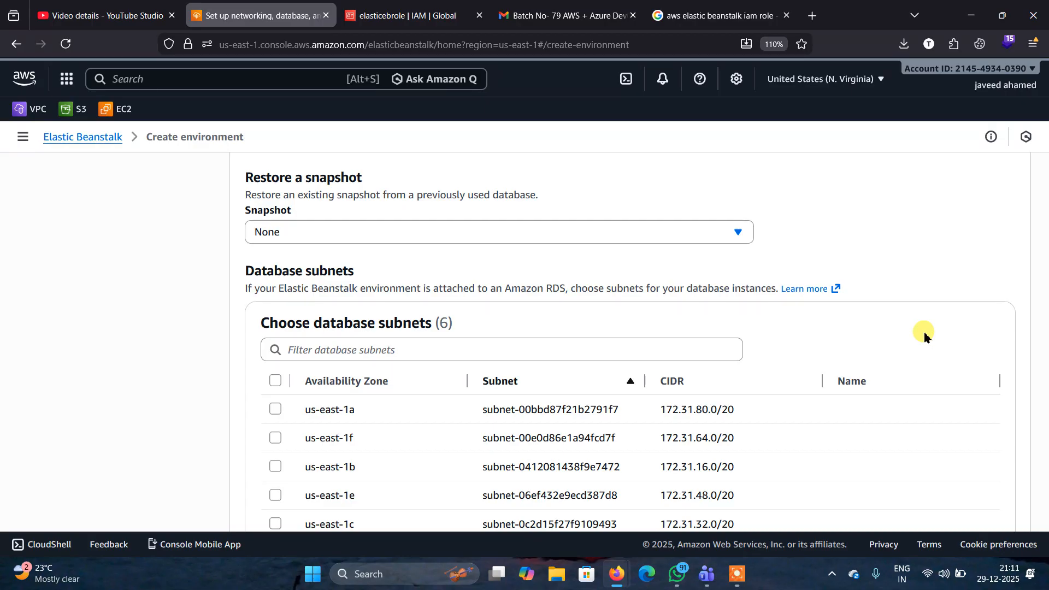
Go through the database settings to the credentials, and activate the username field and the password field
{"action": "scroll", "coordinate": [924, 336], "scroll_direction": "down", "scroll_amount": 7}
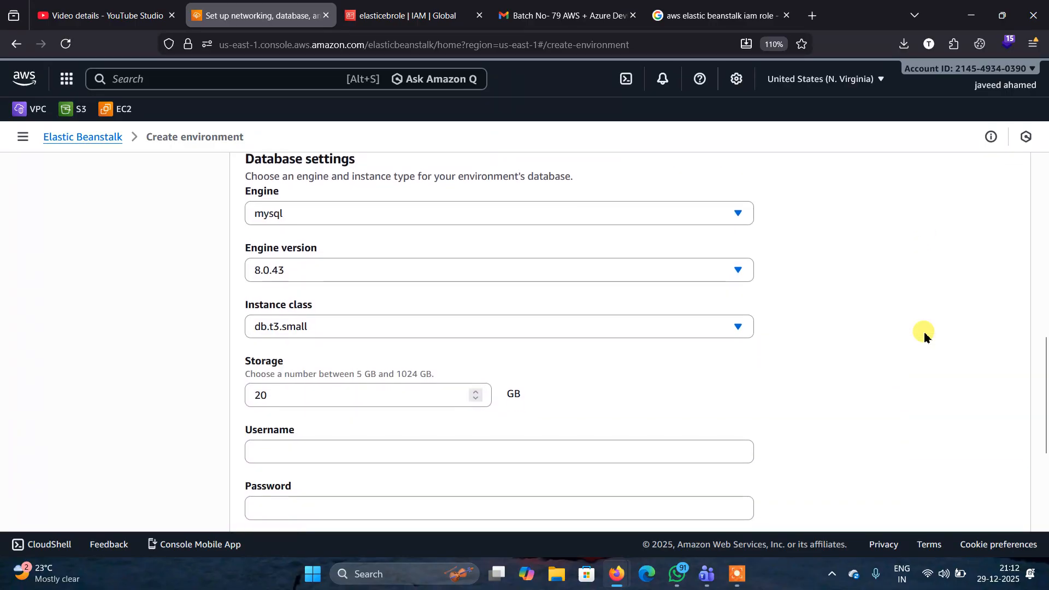
{"action": "scroll", "coordinate": [487, 369], "scroll_direction": "down", "scroll_amount": 2}
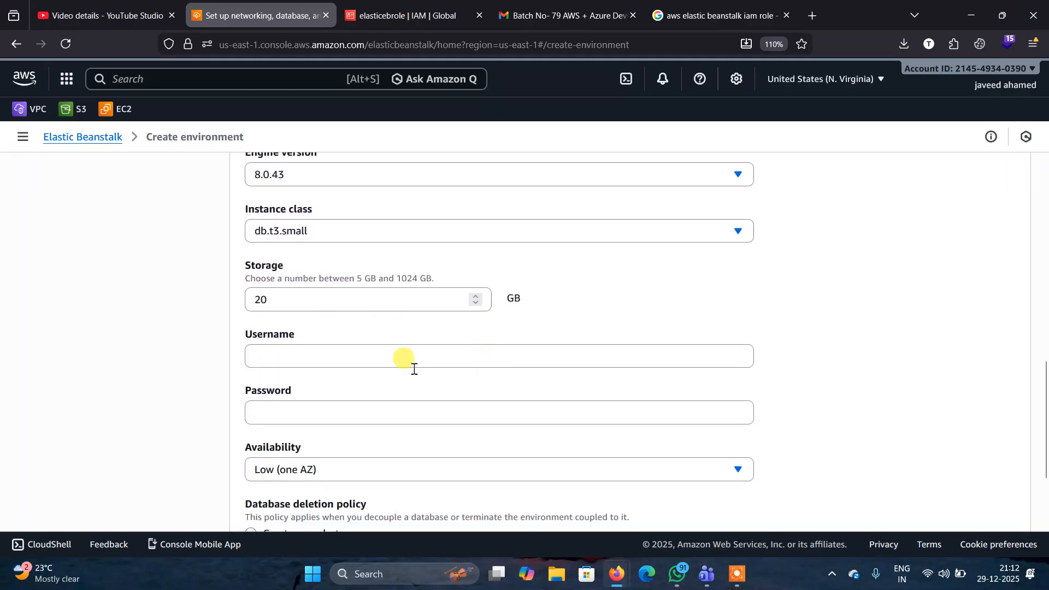
{"action": "left_click", "coordinate": [375, 358]}
{"action": "left_click", "coordinate": [358, 428]}
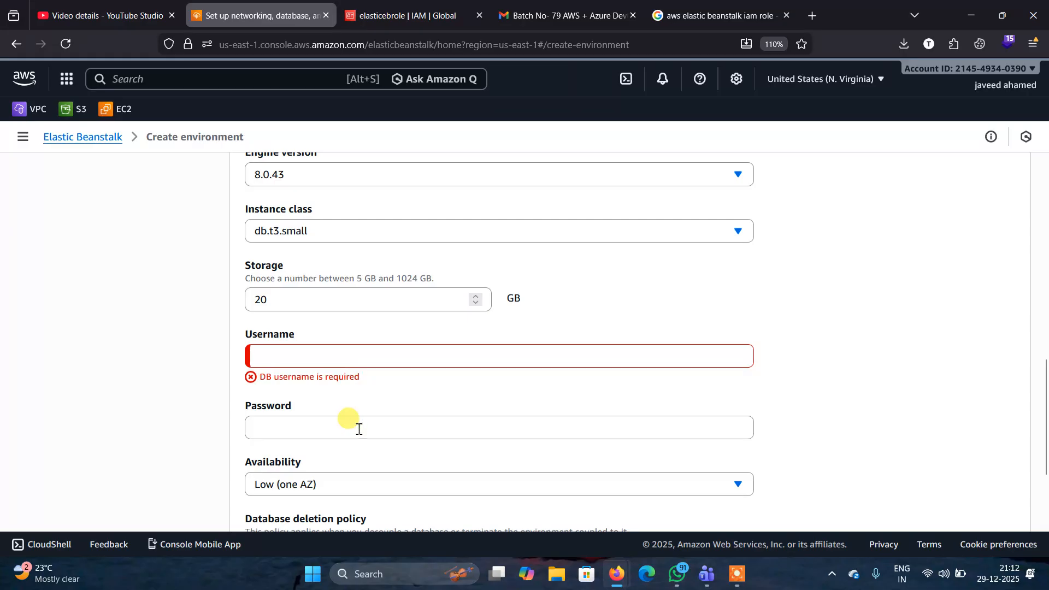
{"action": "left_click", "coordinate": [358, 428]}
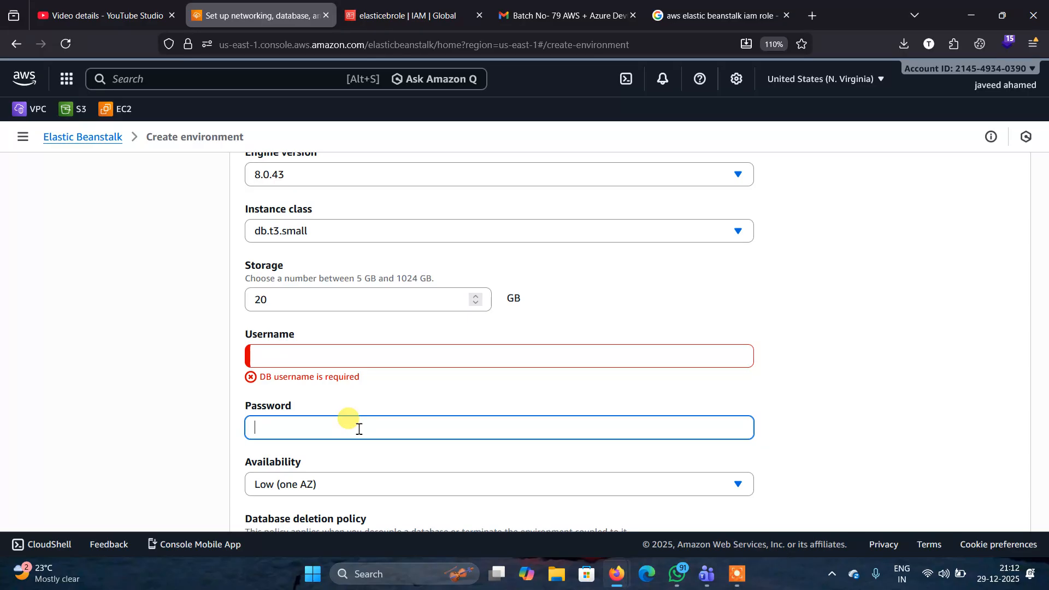
Review the database's username, password, availability, deletion policy and subnet settings
{"action": "left_click", "coordinate": [321, 361]}
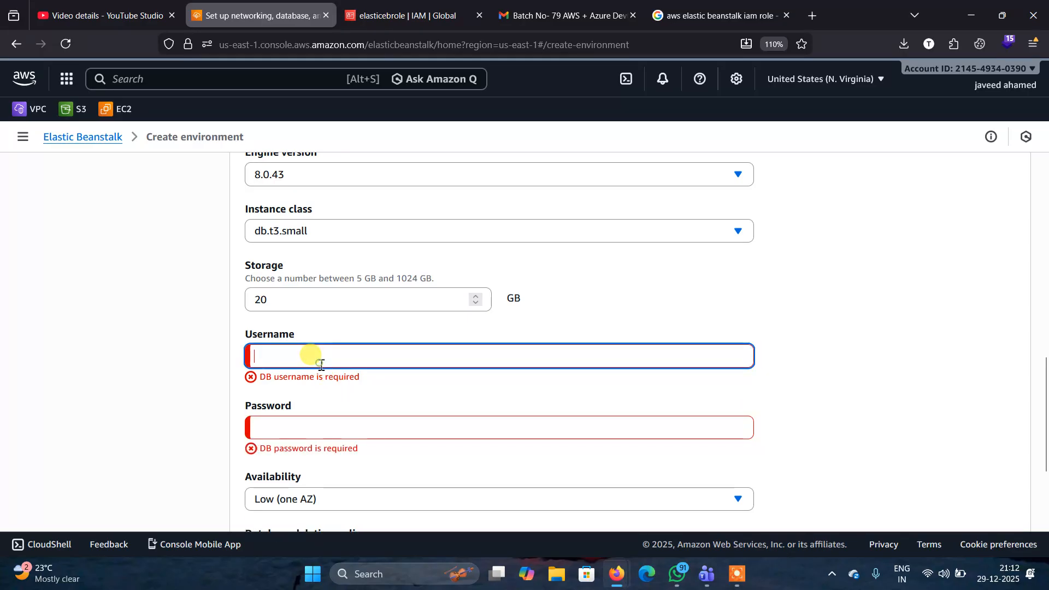
{"action": "left_click", "coordinate": [319, 424]}
{"action": "scroll", "coordinate": [769, 398], "scroll_direction": "down", "scroll_amount": 2}
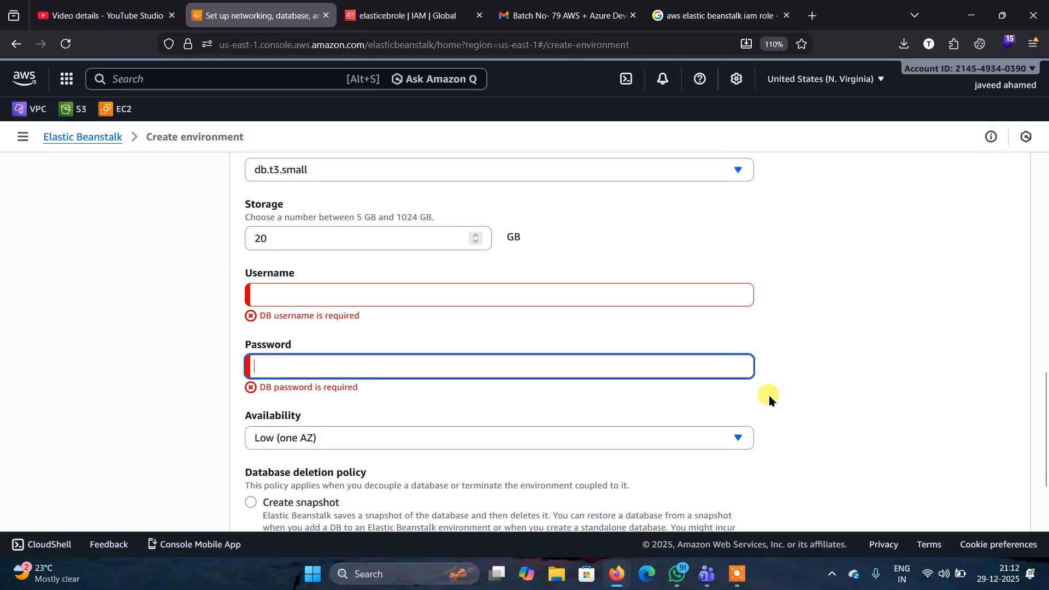
{"action": "scroll", "coordinate": [769, 400], "scroll_direction": "down", "scroll_amount": 3}
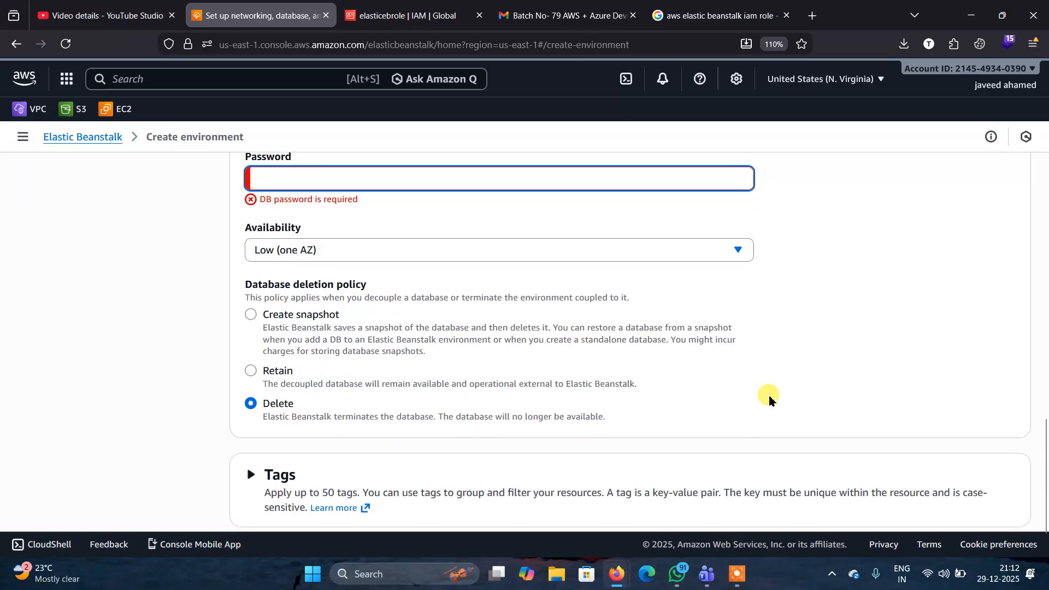
{"action": "scroll", "coordinate": [770, 399], "scroll_direction": "up", "scroll_amount": 9}
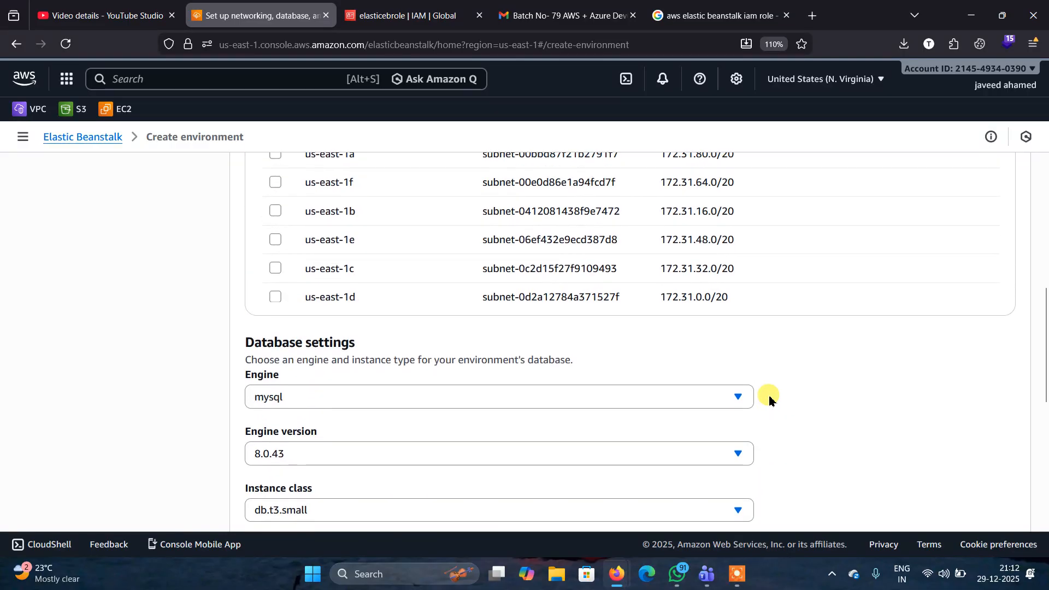
{"action": "scroll", "coordinate": [770, 398], "scroll_direction": "up", "scroll_amount": 4}
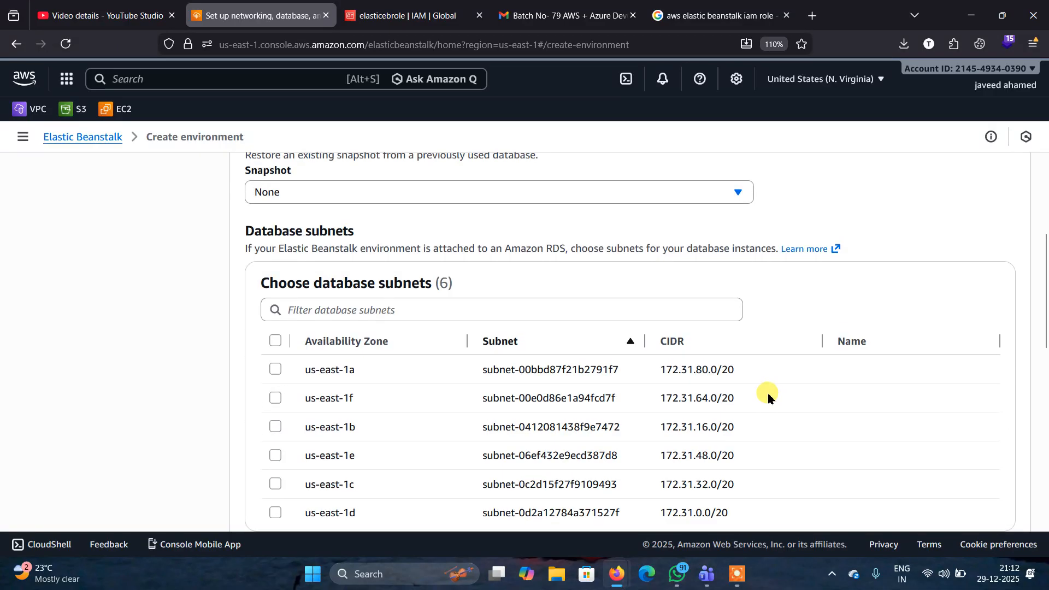
{"action": "scroll", "coordinate": [768, 397], "scroll_direction": "down", "scroll_amount": 3}
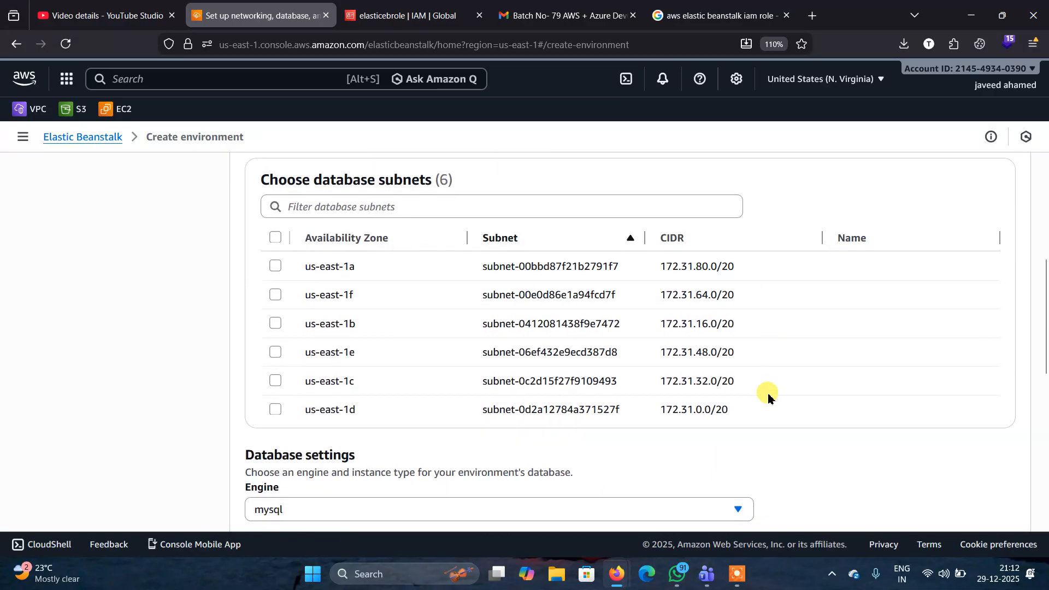
Disable the RDS database for the environment and proceed to the instance traffic and scaling settings
{"action": "scroll", "coordinate": [768, 397], "scroll_direction": "up", "scroll_amount": 5}
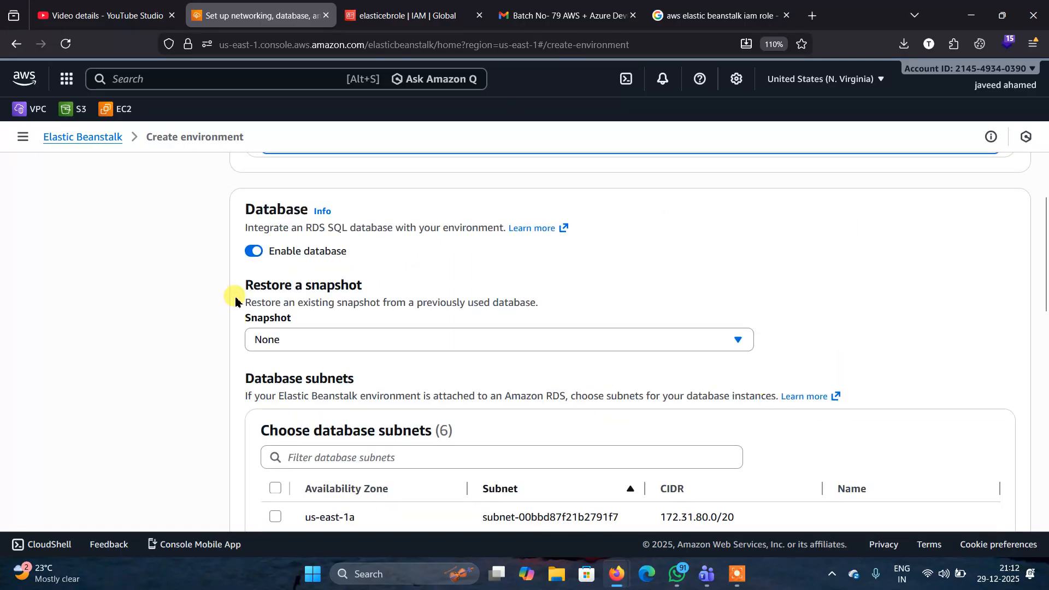
{"action": "left_click", "coordinate": [252, 251]}
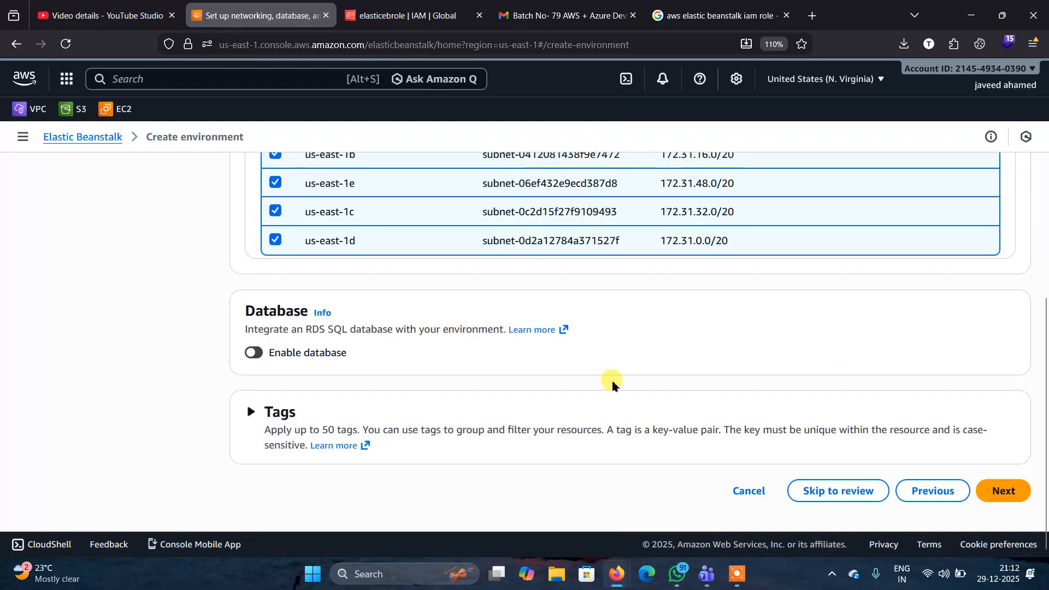
{"action": "scroll", "coordinate": [612, 384], "scroll_direction": "up", "scroll_amount": 6}
{"action": "scroll", "coordinate": [612, 384], "scroll_direction": "down", "scroll_amount": 6}
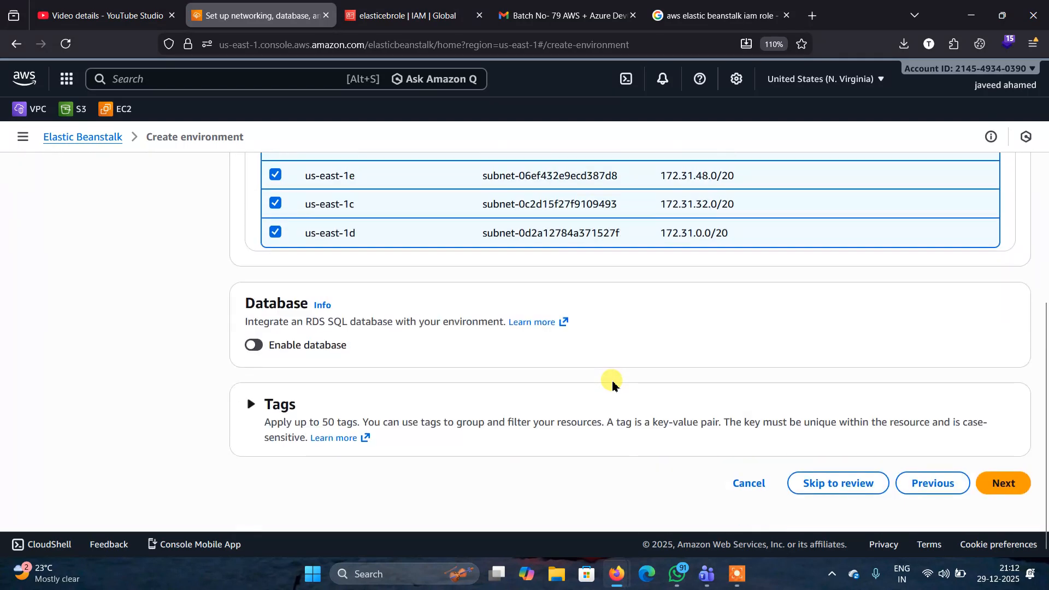
{"action": "left_click", "coordinate": [1008, 493]}
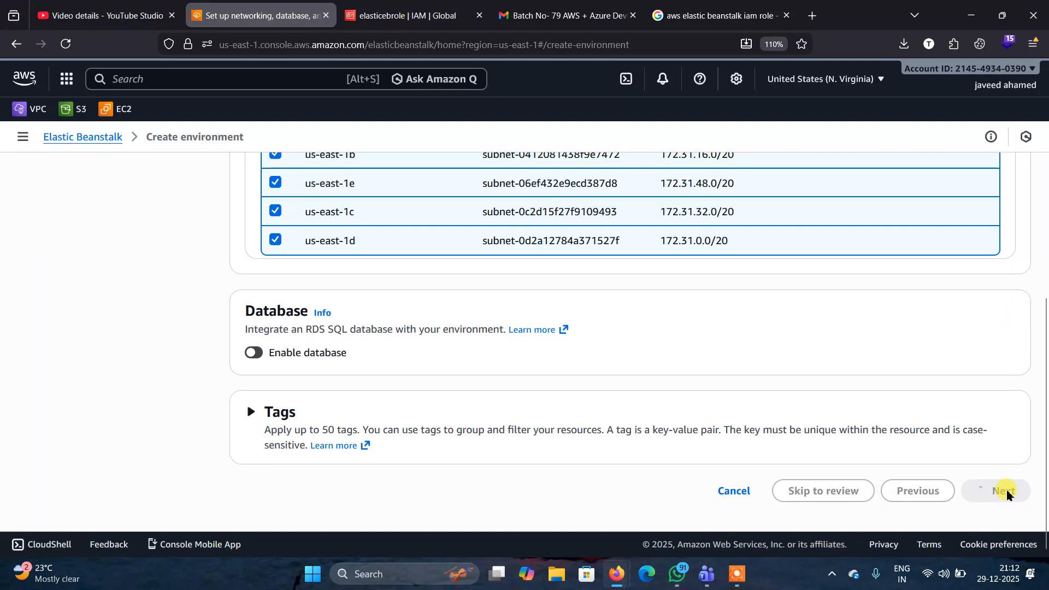
Go to the EC2 security groups setting and open its list of available groups
{"action": "scroll", "coordinate": [1008, 493], "scroll_direction": "down", "scroll_amount": 3}
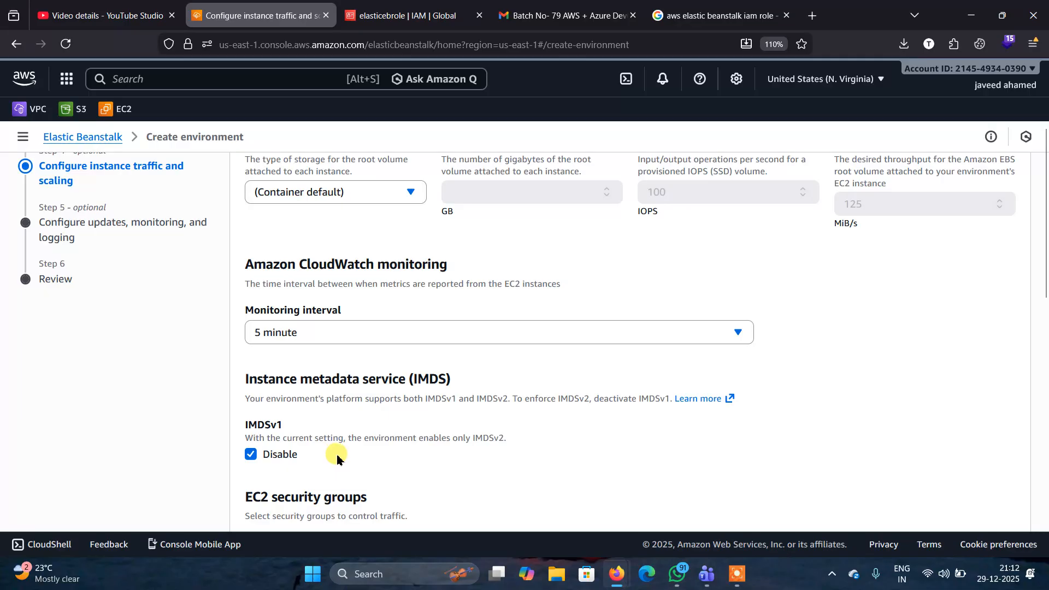
{"action": "scroll", "coordinate": [353, 457], "scroll_direction": "down", "scroll_amount": 3}
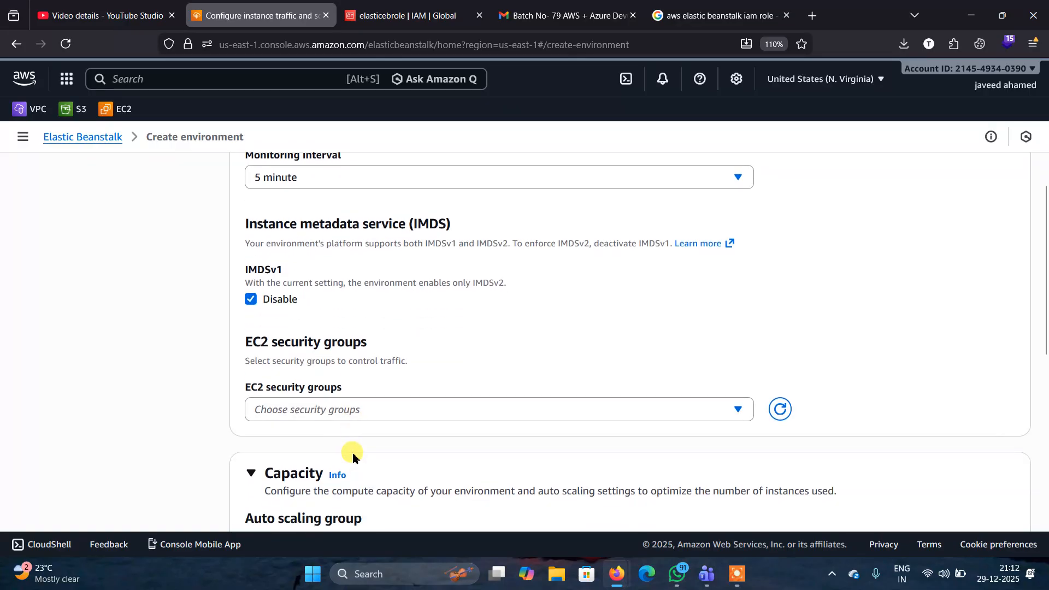
{"action": "left_click", "coordinate": [736, 411]}
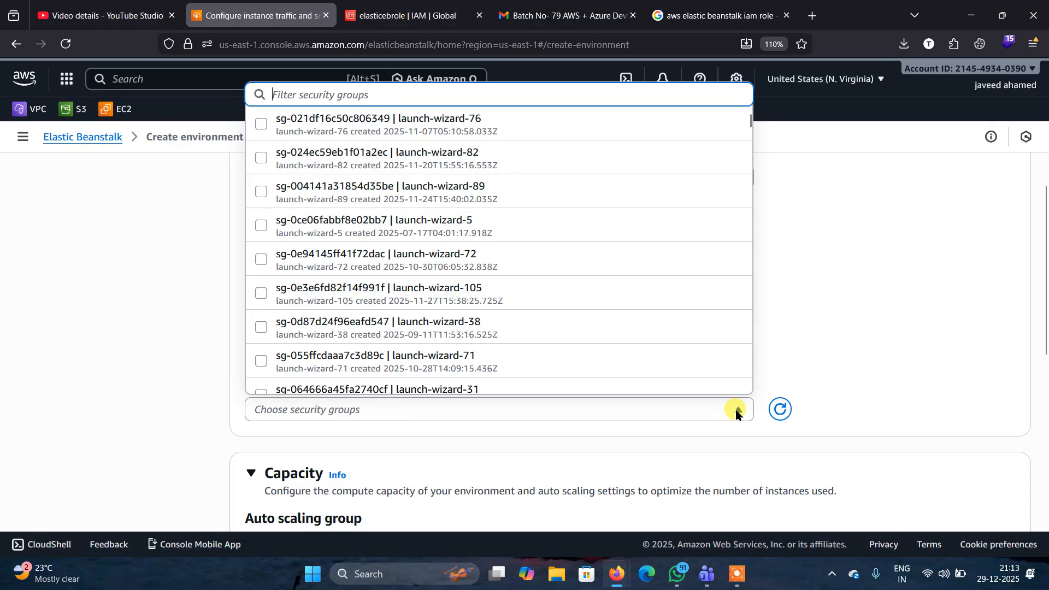
{"action": "type", "text": "ub"}
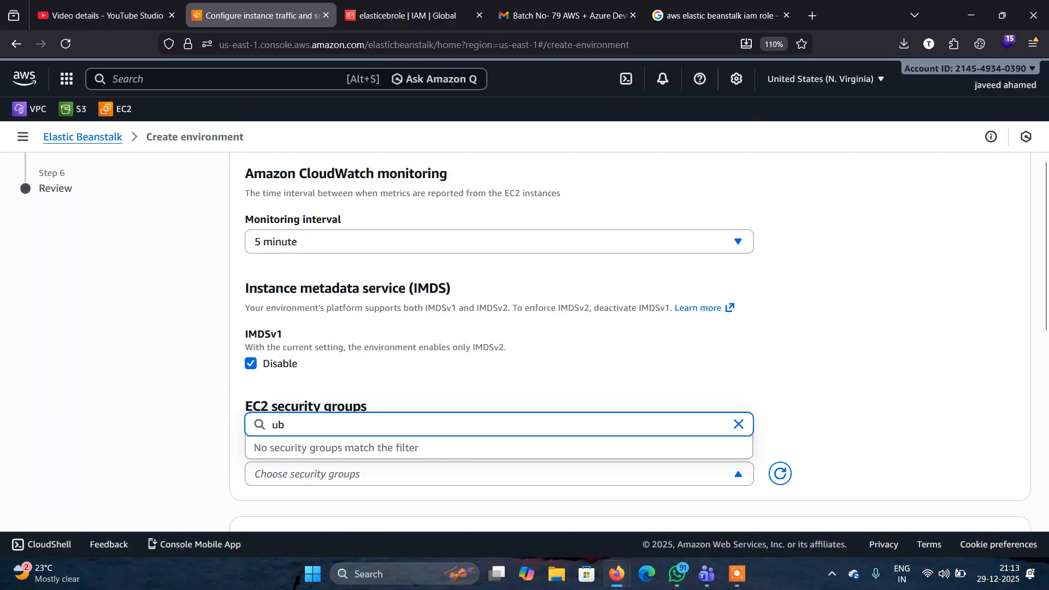
{"action": "type", "text": "25"}
{"action": "key", "text": "BackSpace"}
{"action": "key", "text": "BackSpace"}
{"action": "key", "text": "BackSpace"}
{"action": "key", "text": "BackSpace"}
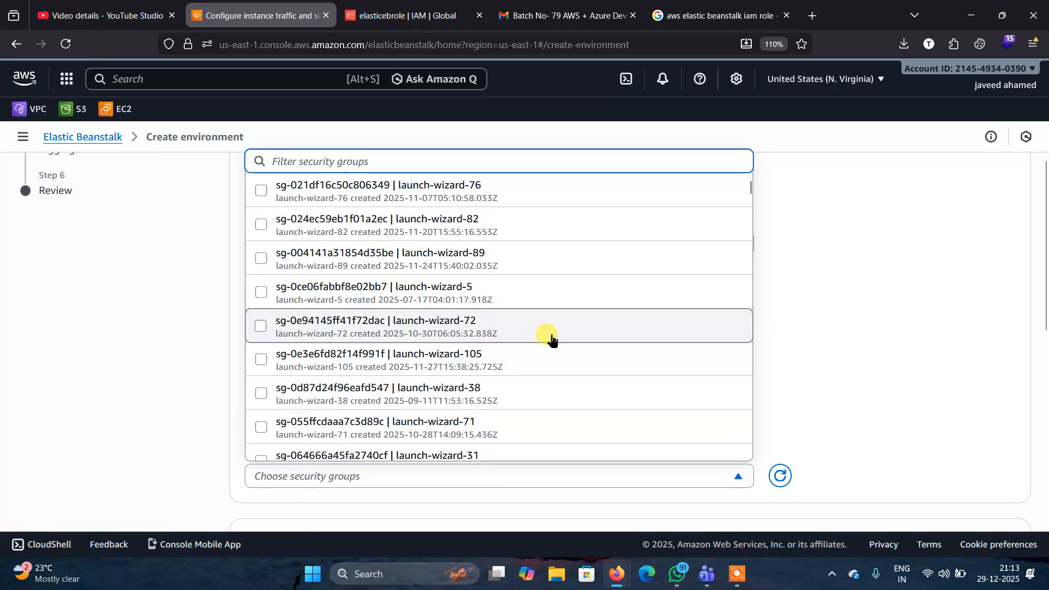
Filter the security groups by elb and assign myelb-scg to the environment's EC2 instances
{"action": "type", "text": "elb"}
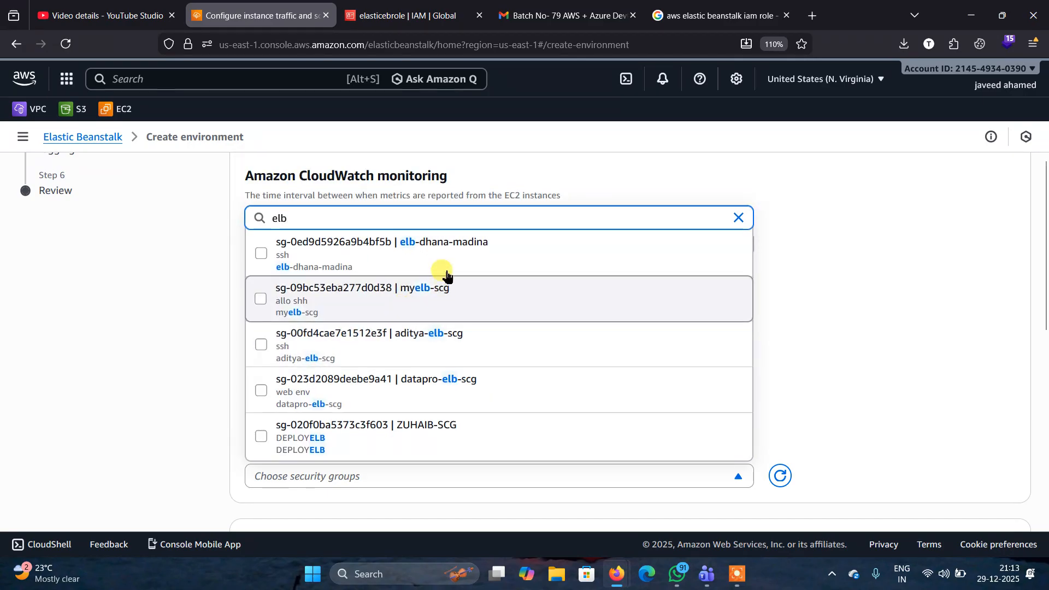
{"action": "left_click", "coordinate": [440, 297]}
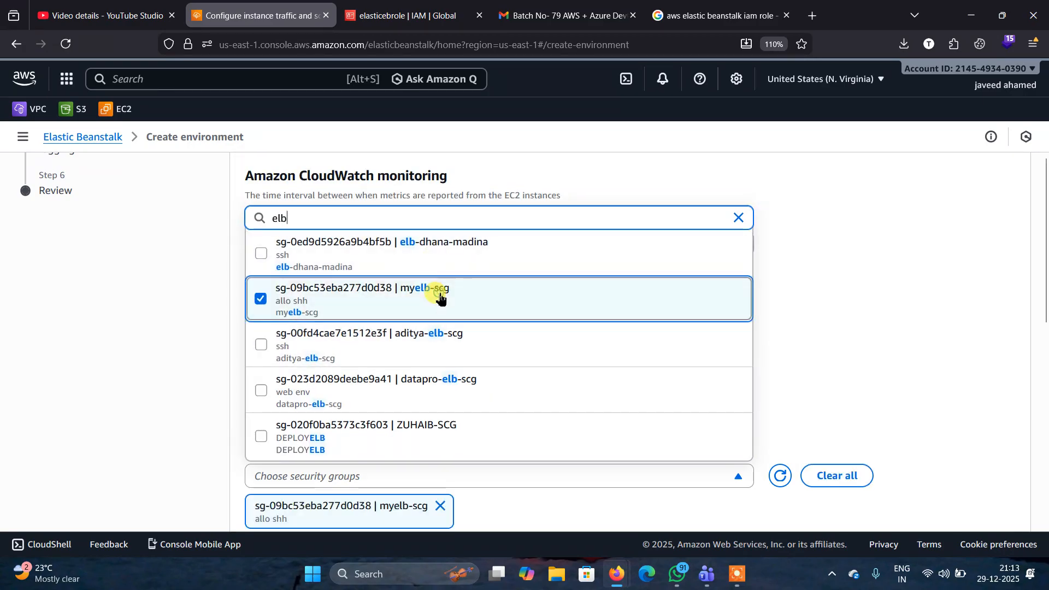
{"action": "left_click", "coordinate": [875, 296]}
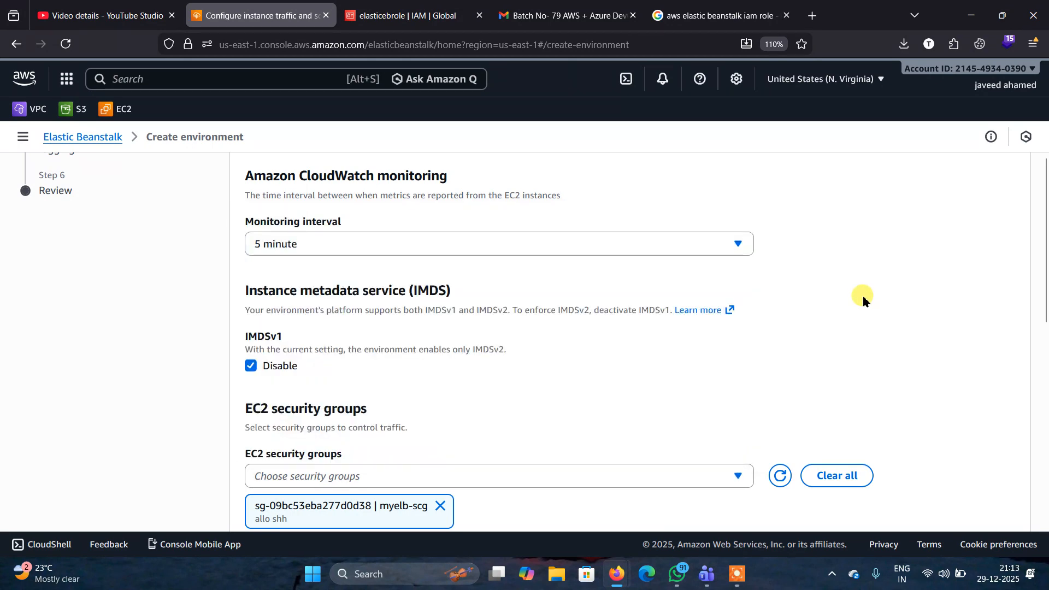
Examine the capacity settings for environment type, fleet composition, architecture, instance types and AMI ID
{"action": "scroll", "coordinate": [845, 306], "scroll_direction": "down", "scroll_amount": 3}
{"action": "scroll", "coordinate": [844, 303], "scroll_direction": "down", "scroll_amount": 3}
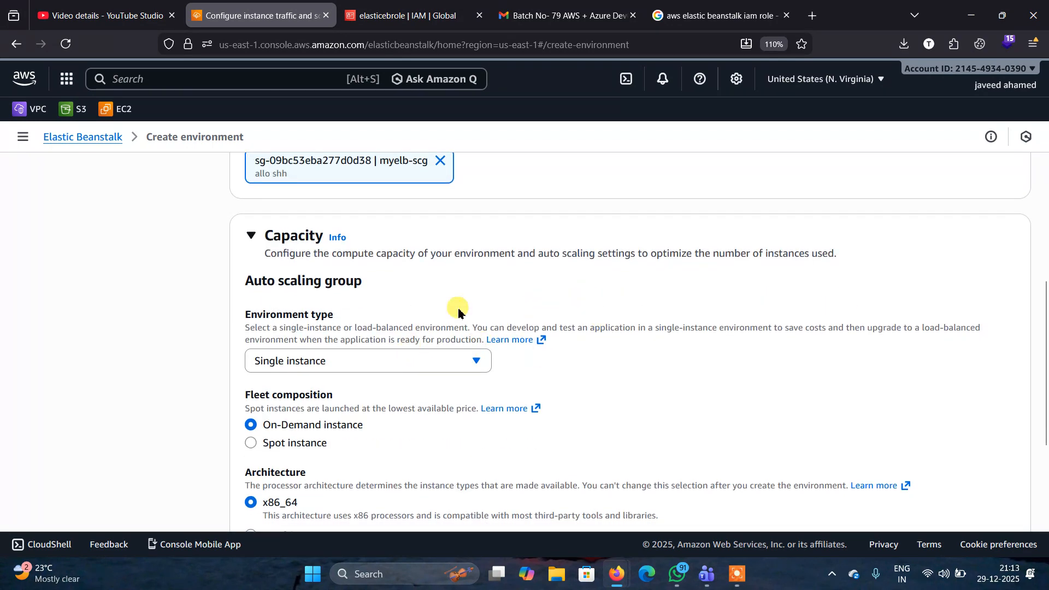
{"action": "scroll", "coordinate": [494, 349], "scroll_direction": "down", "scroll_amount": 2}
{"action": "scroll", "coordinate": [497, 353], "scroll_direction": "up", "scroll_amount": 1}
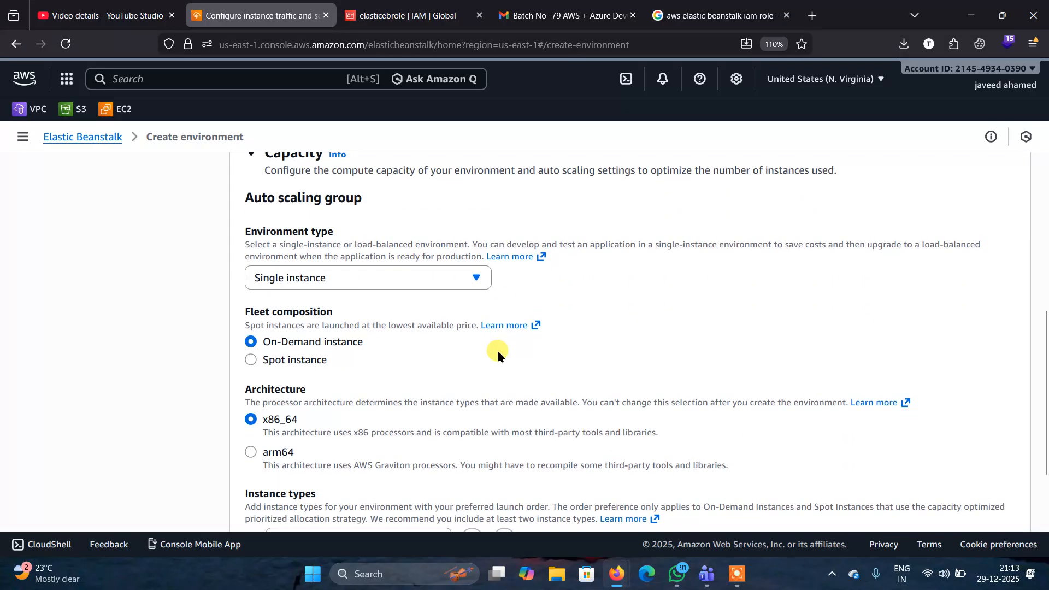
{"action": "scroll", "coordinate": [497, 353], "scroll_direction": "up", "scroll_amount": 1}
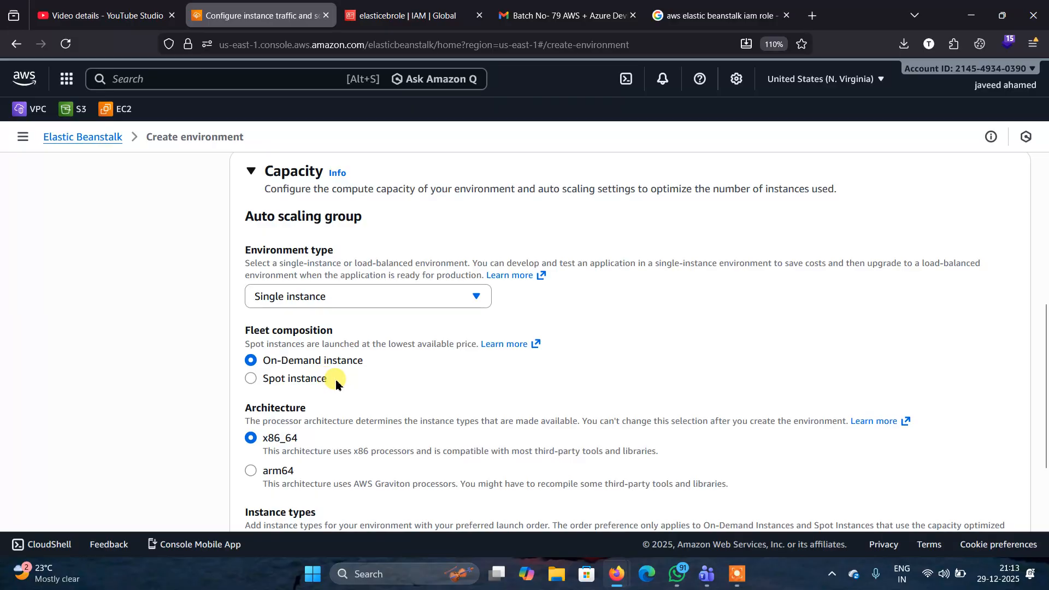
{"action": "scroll", "coordinate": [335, 382], "scroll_direction": "down", "scroll_amount": 1}
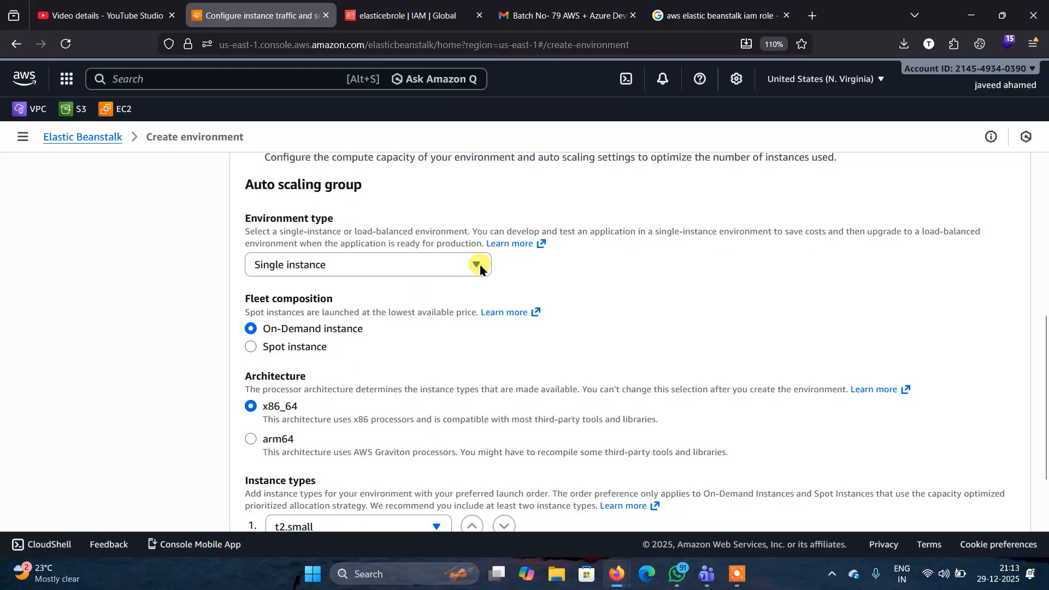
{"action": "left_click", "coordinate": [480, 270]}
{"action": "left_click", "coordinate": [480, 270]}
{"action": "scroll", "coordinate": [529, 326], "scroll_direction": "down", "scroll_amount": 1}
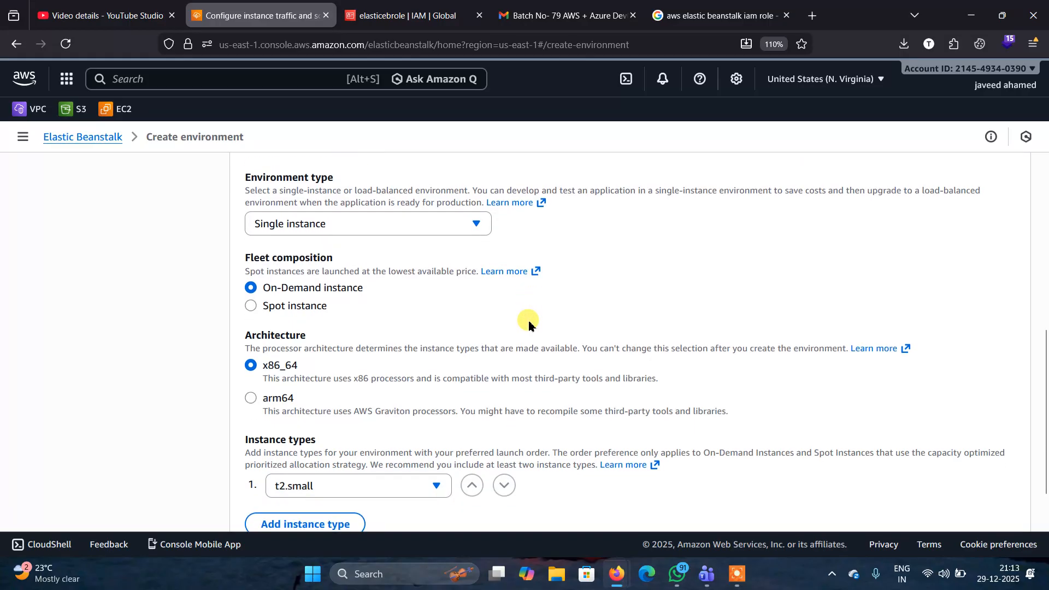
{"action": "scroll", "coordinate": [529, 326], "scroll_direction": "down", "scroll_amount": 1}
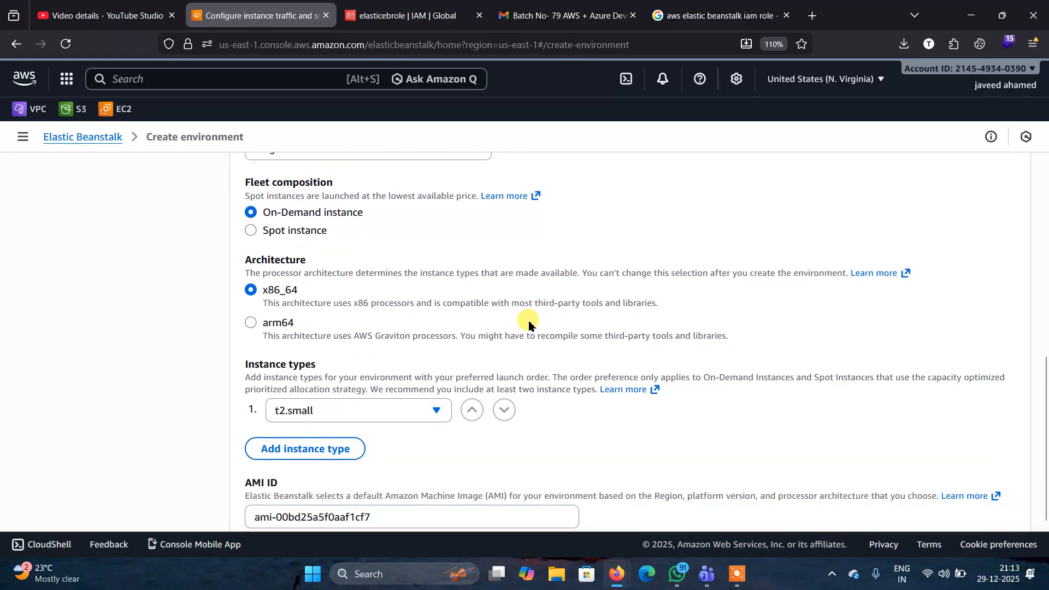
{"action": "scroll", "coordinate": [529, 326], "scroll_direction": "up", "scroll_amount": 3}
{"action": "scroll", "coordinate": [528, 326], "scroll_direction": "down", "scroll_amount": 2}
{"action": "scroll", "coordinate": [528, 326], "scroll_direction": "down", "scroll_amount": 3}
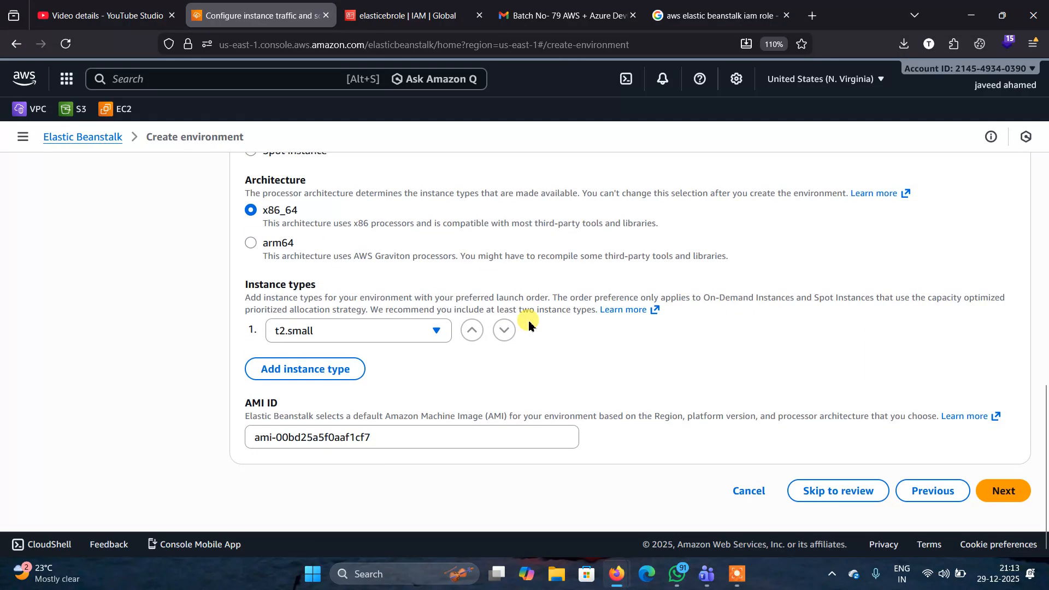
Set the environment's first instance type to t2.micro
{"action": "right_click", "coordinate": [527, 322]}
{"action": "left_click", "coordinate": [368, 331]}
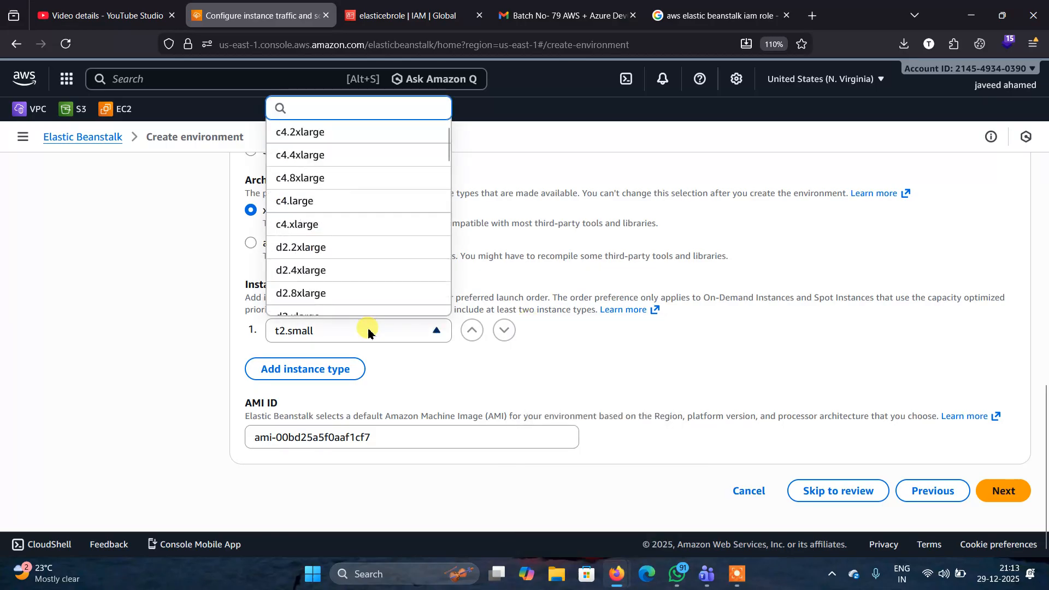
{"action": "type", "text": "t2"}
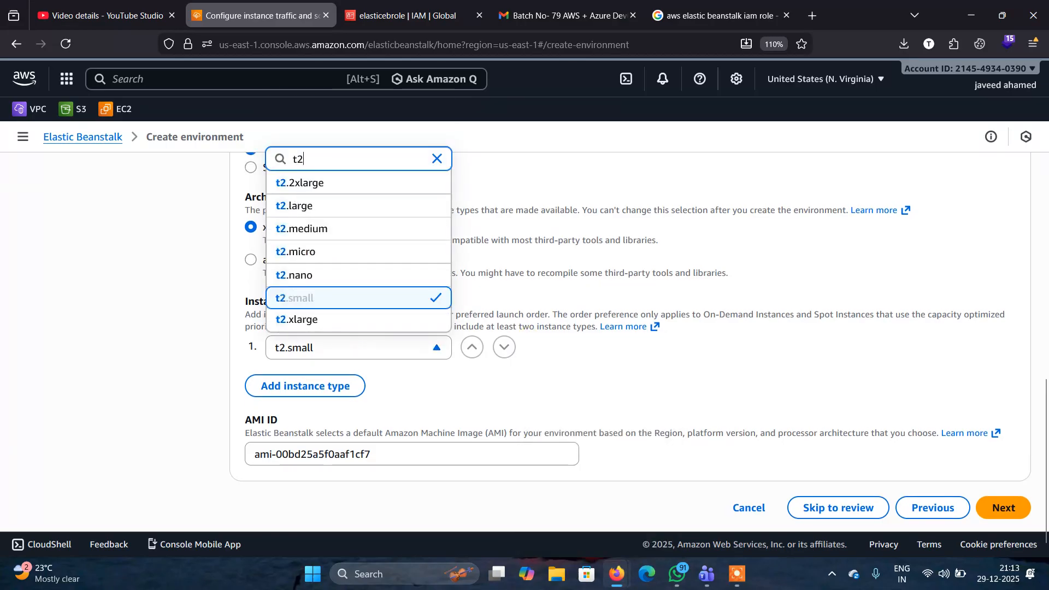
{"action": "type", "text": "."}
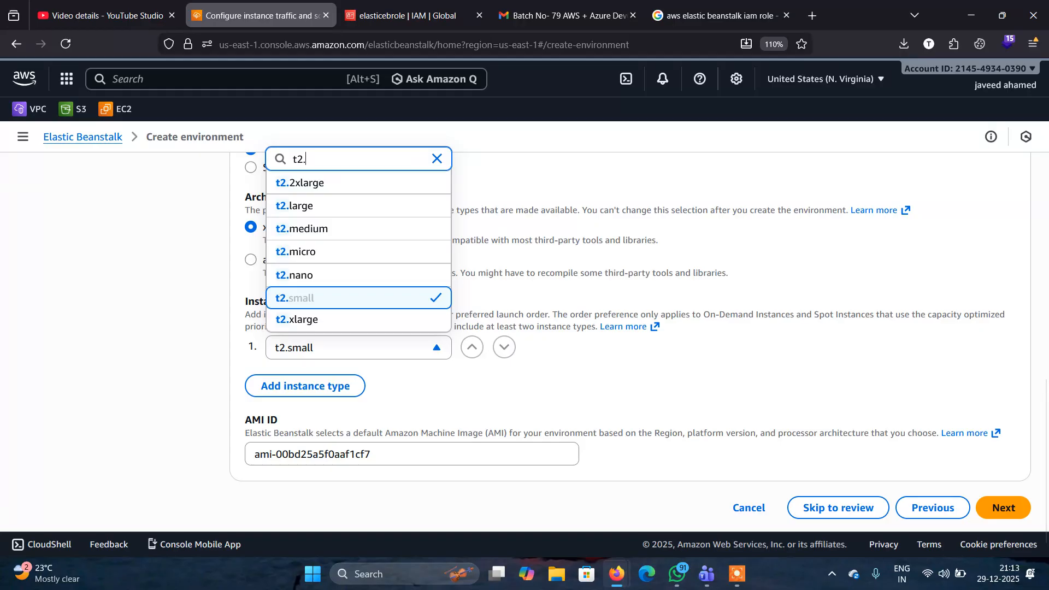
{"action": "type", "text": "micro"}
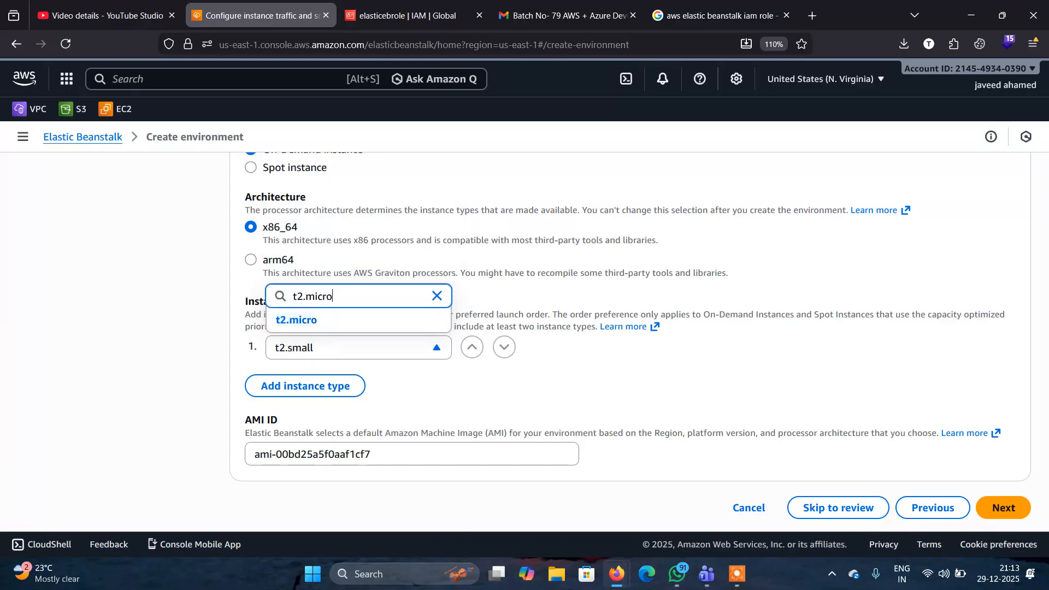
{"action": "left_click", "coordinate": [316, 321]}
Recheck the capacity settings and proceed to the updates, monitoring and logging configuration
{"action": "scroll", "coordinate": [741, 424], "scroll_direction": "down", "scroll_amount": 1}
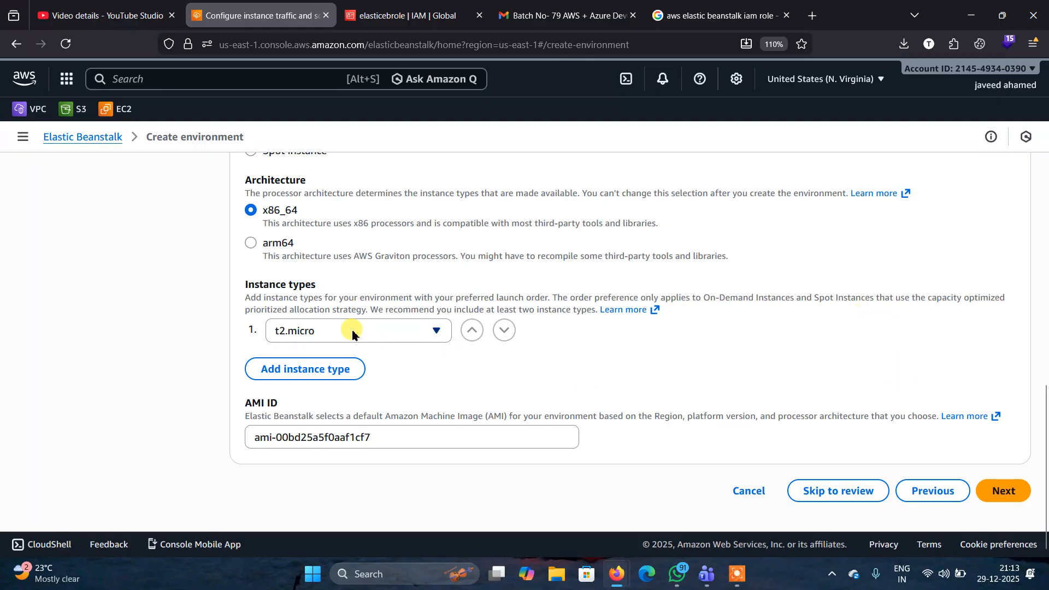
{"action": "scroll", "coordinate": [841, 278], "scroll_direction": "up", "scroll_amount": 4}
{"action": "scroll", "coordinate": [843, 279], "scroll_direction": "down", "scroll_amount": 4}
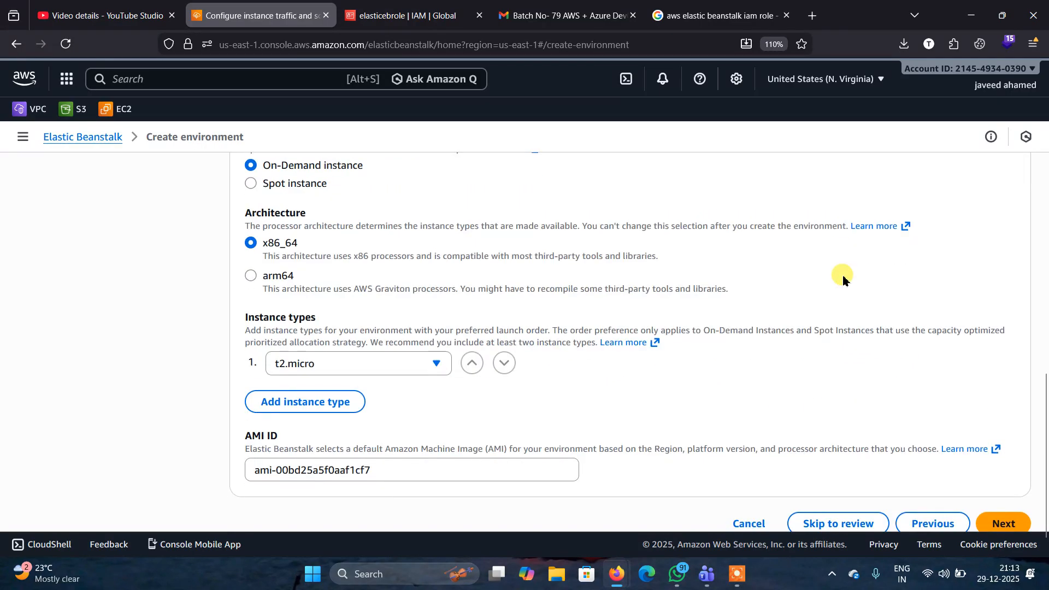
{"action": "scroll", "coordinate": [843, 279], "scroll_direction": "down", "scroll_amount": 1}
{"action": "left_click", "coordinate": [1011, 495]}
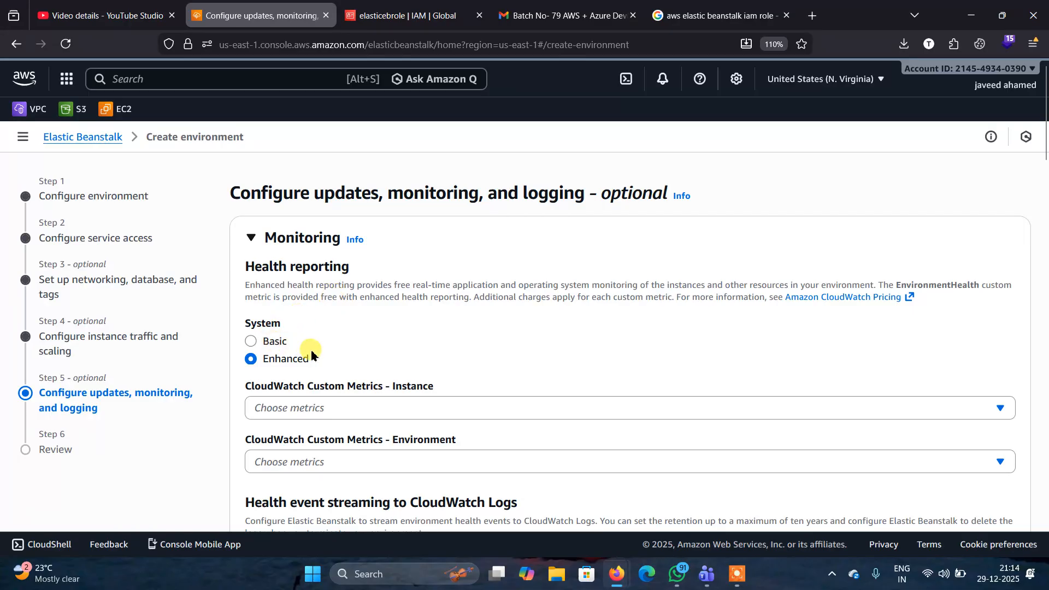
Glance at the custom instance metrics without choosing any, and set the health reporting system to Basic
{"action": "left_click", "coordinate": [339, 410]}
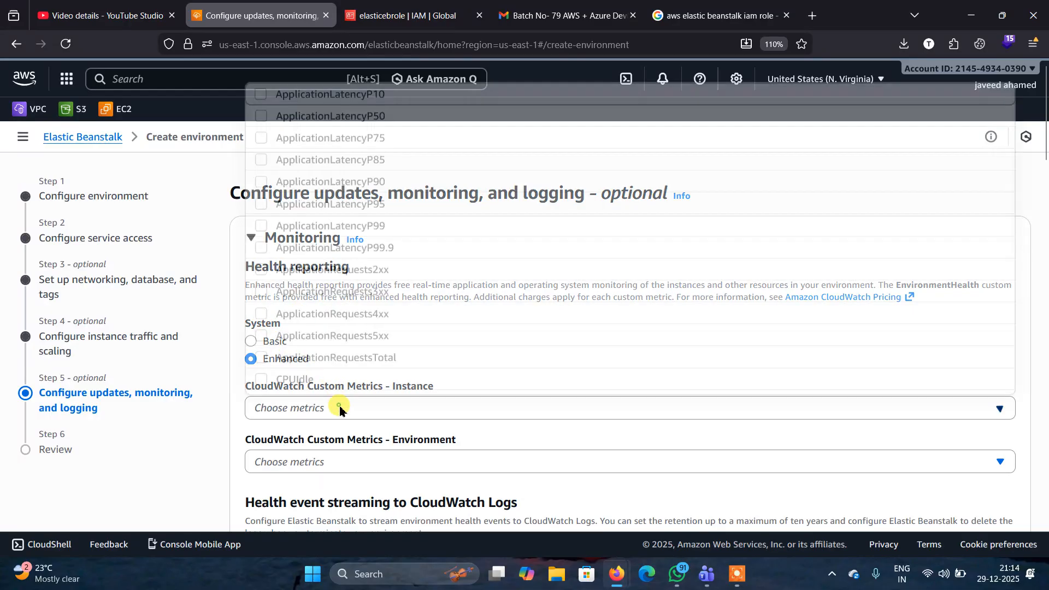
{"action": "left_click", "coordinate": [164, 447]}
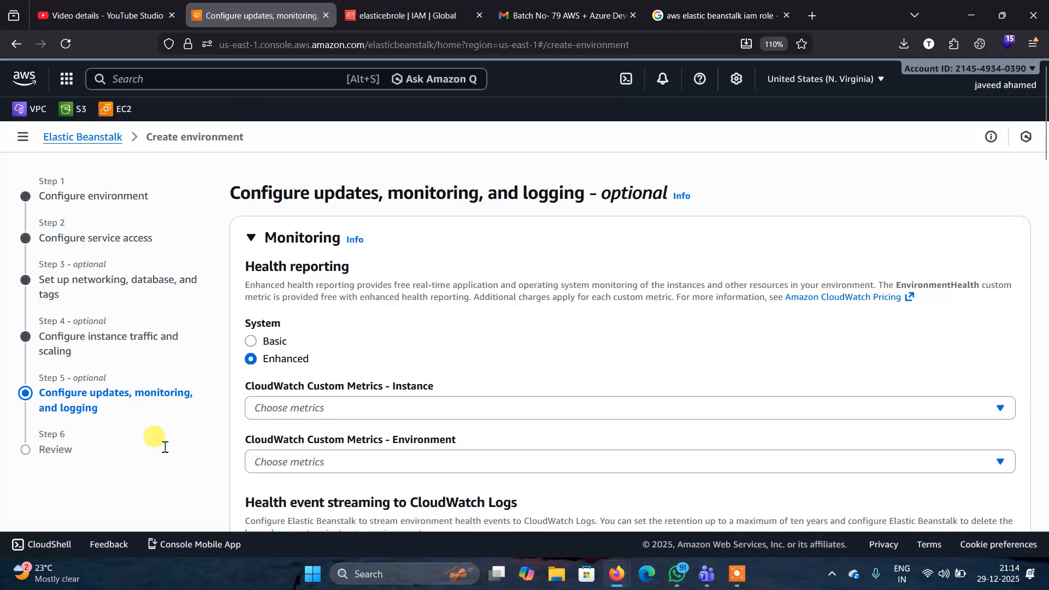
{"action": "left_click", "coordinate": [269, 343]}
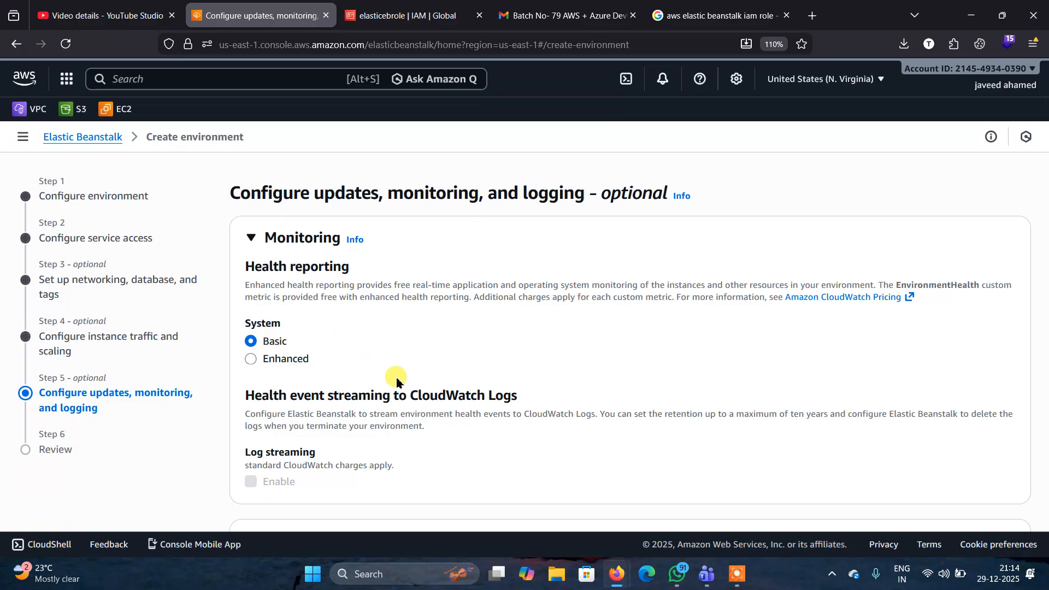
Turn off managed updates in the managed platform updates settings
{"action": "scroll", "coordinate": [397, 380], "scroll_direction": "down", "scroll_amount": 5}
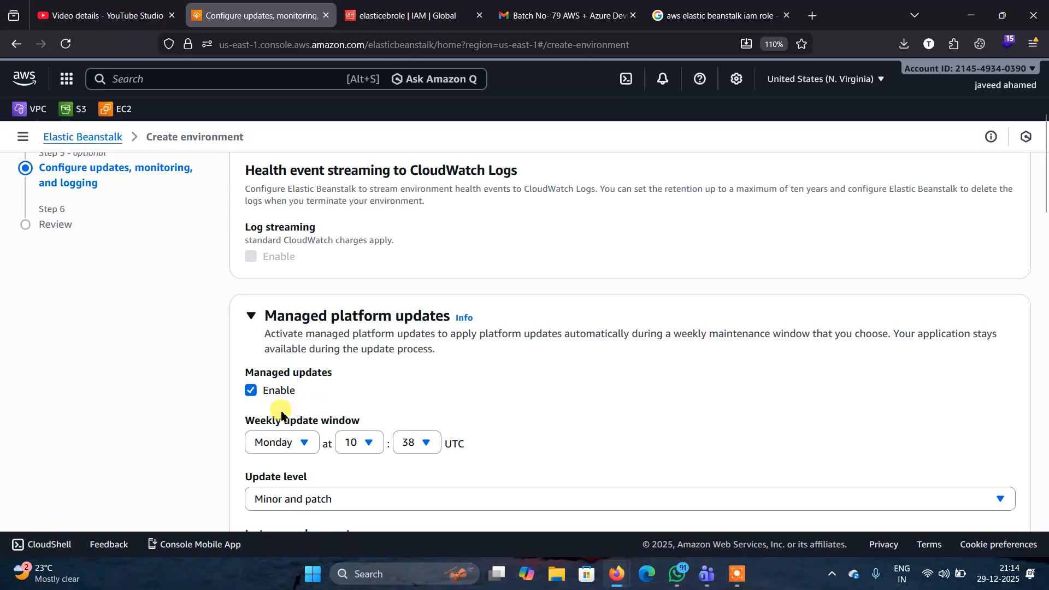
{"action": "left_click", "coordinate": [250, 391]}
{"action": "scroll", "coordinate": [521, 382], "scroll_direction": "down", "scroll_amount": 3}
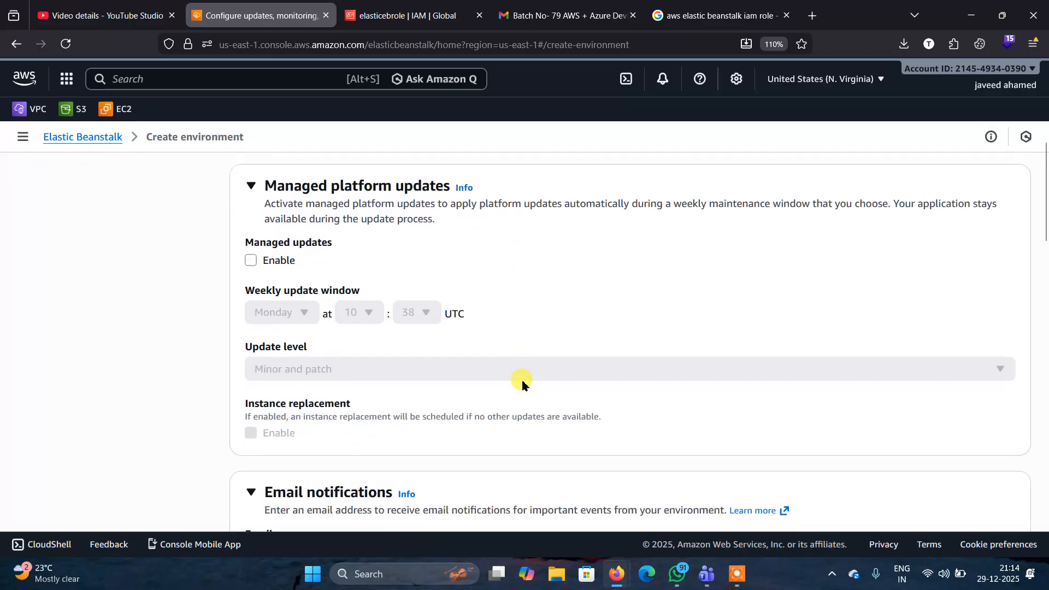
Examine the email notification, rolling deployment, configuration update and deployment preference settings
{"action": "scroll", "coordinate": [521, 382], "scroll_direction": "down", "scroll_amount": 3}
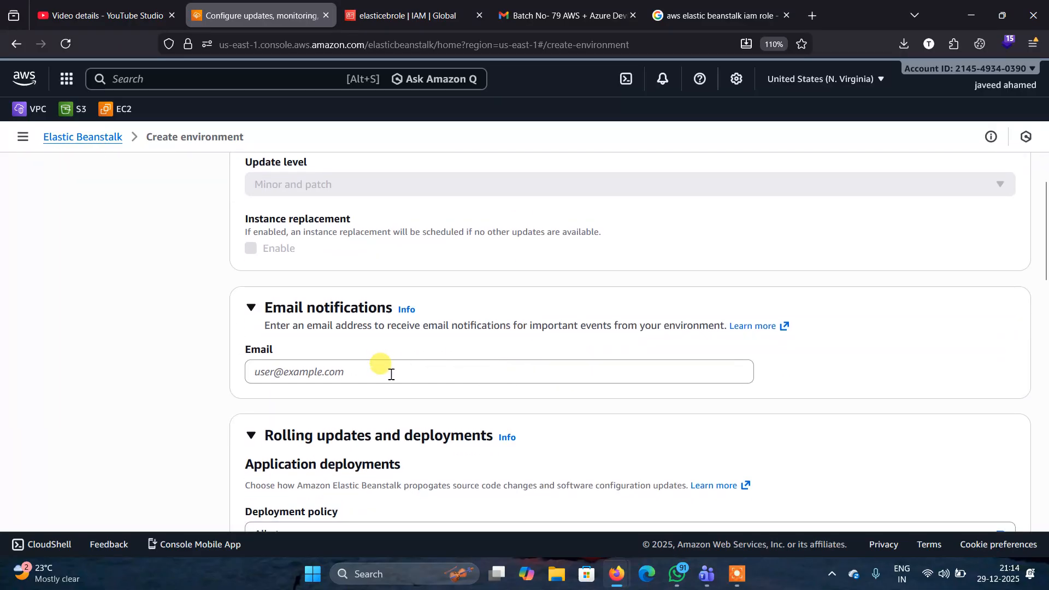
{"action": "left_click", "coordinate": [391, 375]}
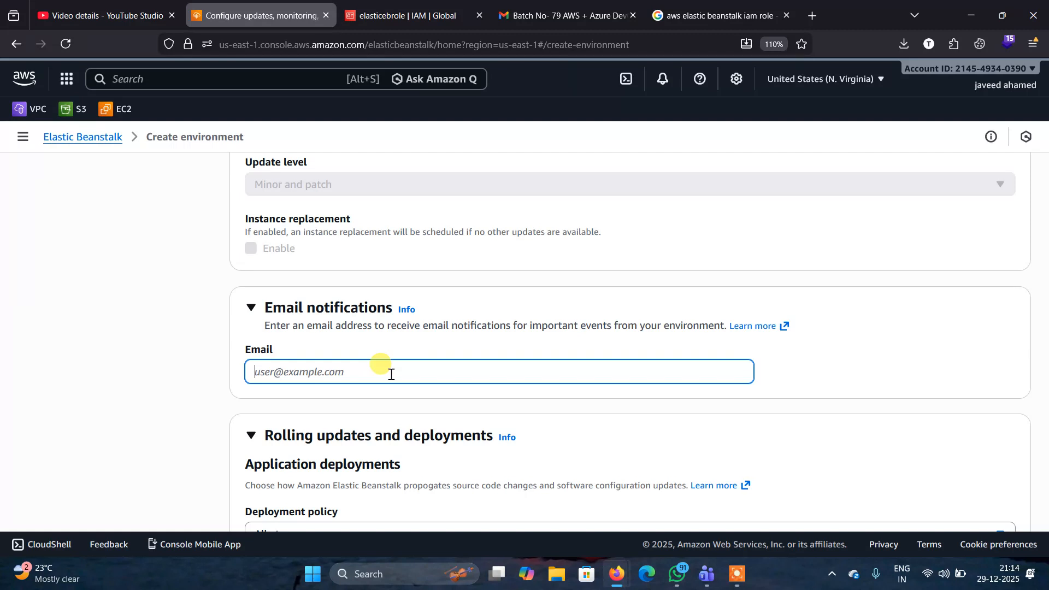
{"action": "scroll", "coordinate": [788, 408], "scroll_direction": "down", "scroll_amount": 4}
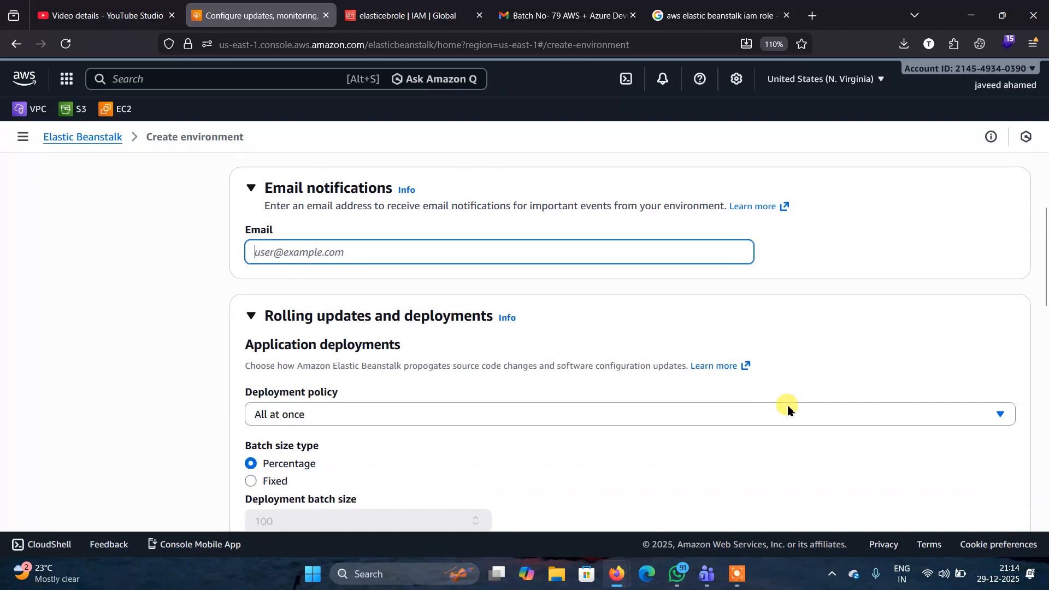
{"action": "scroll", "coordinate": [788, 408], "scroll_direction": "down", "scroll_amount": 1}
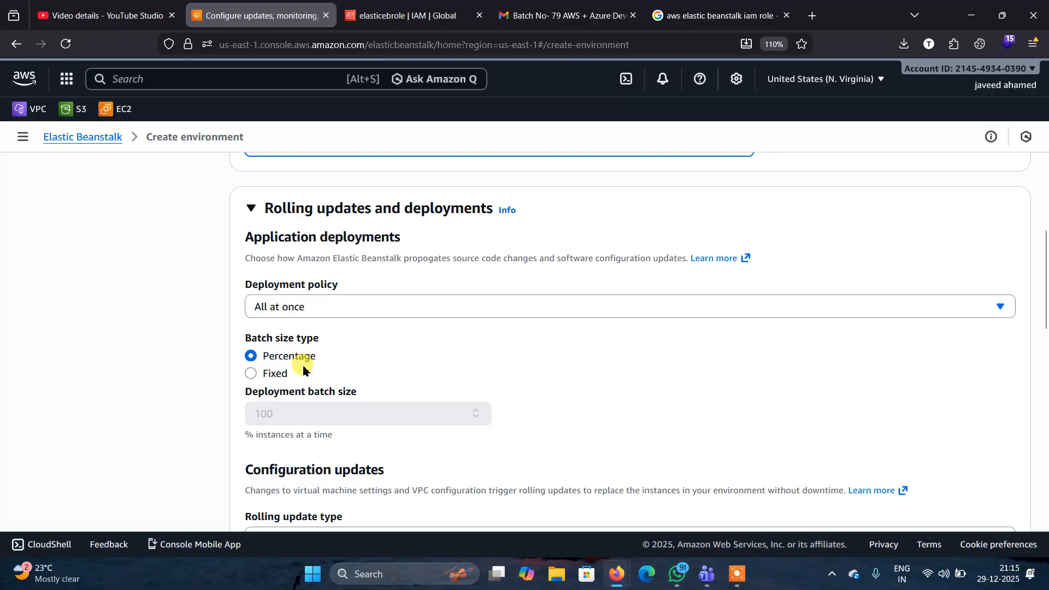
{"action": "scroll", "coordinate": [303, 367], "scroll_direction": "down", "scroll_amount": 4}
{"action": "scroll", "coordinate": [303, 369], "scroll_direction": "down", "scroll_amount": 10}
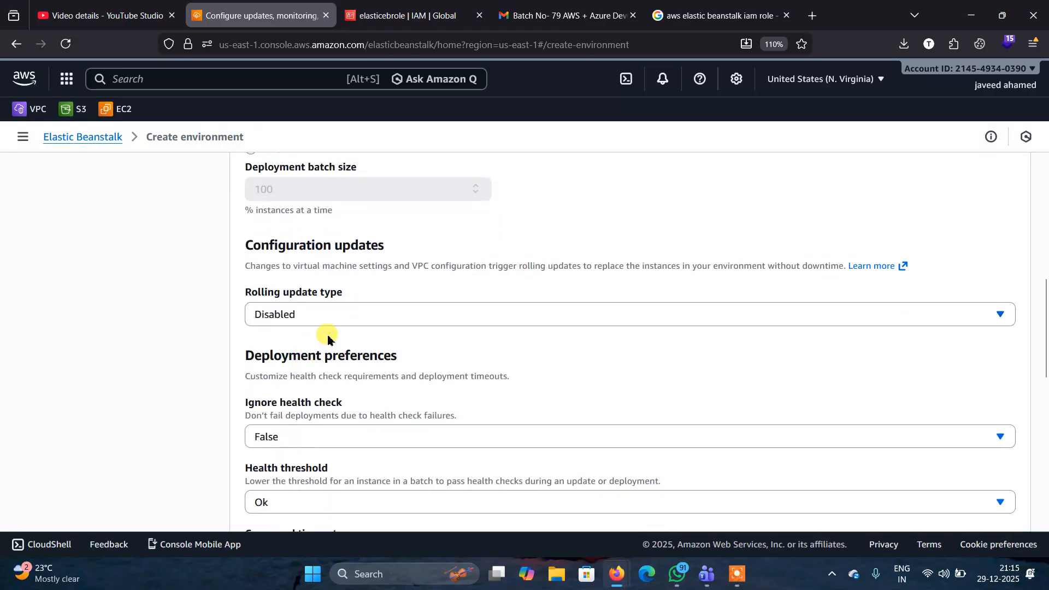
{"action": "scroll", "coordinate": [386, 299], "scroll_direction": "down", "scroll_amount": 1}
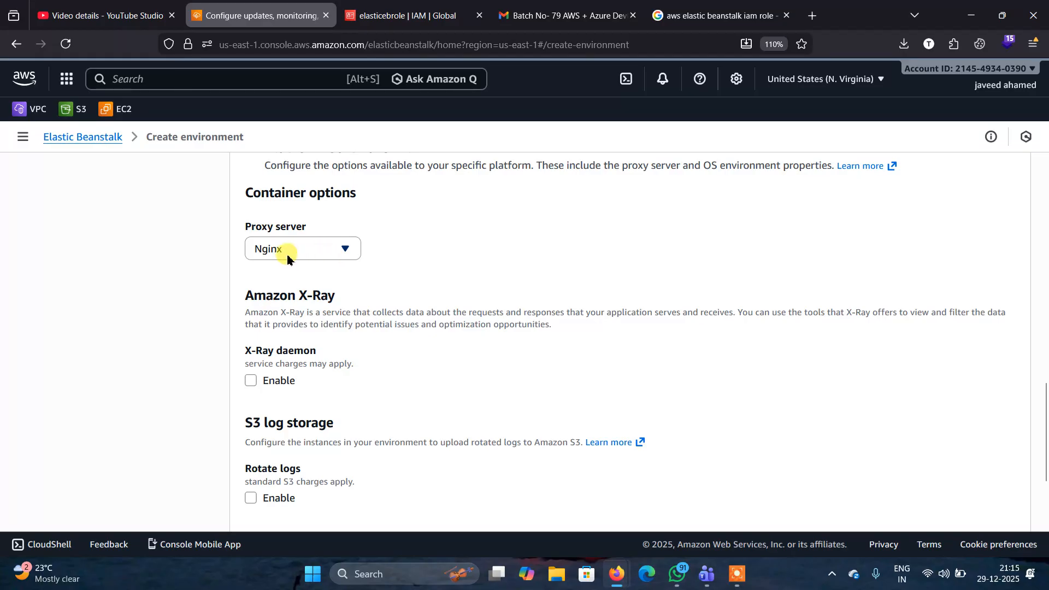
Check the proxy server, log storage and log streaming options without changing them, and proceed to the review
{"action": "left_click", "coordinate": [342, 252]}
{"action": "left_click", "coordinate": [343, 251]}
{"action": "scroll", "coordinate": [454, 256], "scroll_direction": "down", "scroll_amount": 5}
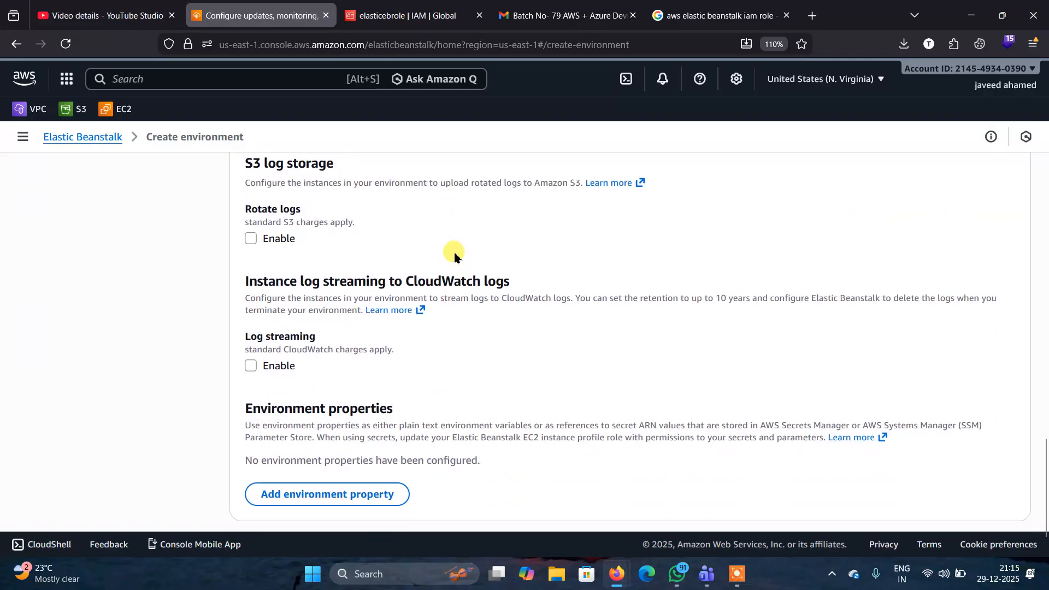
{"action": "scroll", "coordinate": [454, 255], "scroll_direction": "down", "scroll_amount": 1}
{"action": "scroll", "coordinate": [437, 256], "scroll_direction": "up", "scroll_amount": 2}
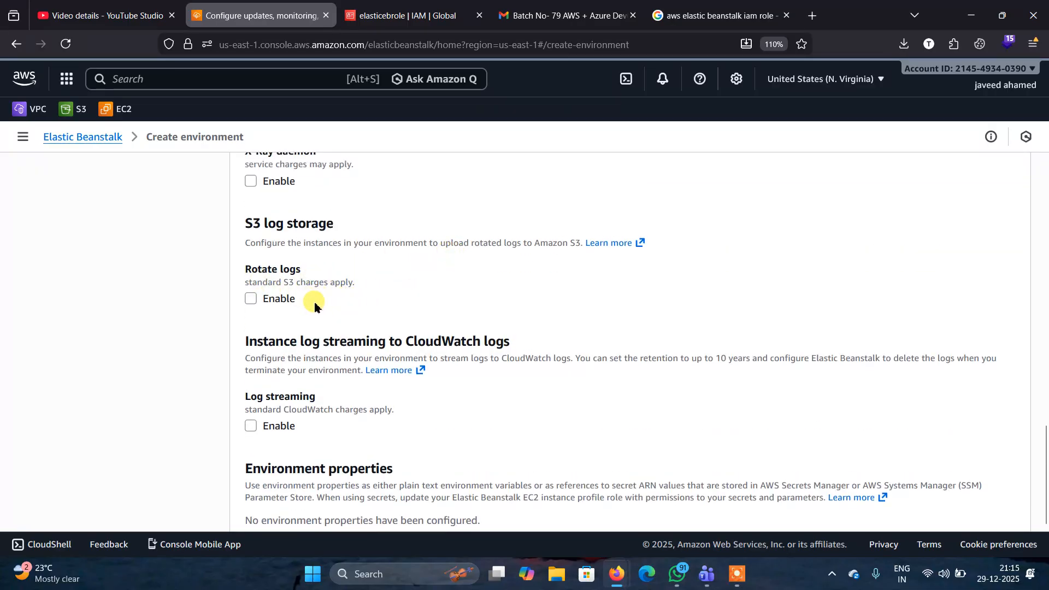
{"action": "scroll", "coordinate": [491, 288], "scroll_direction": "down", "scroll_amount": 2}
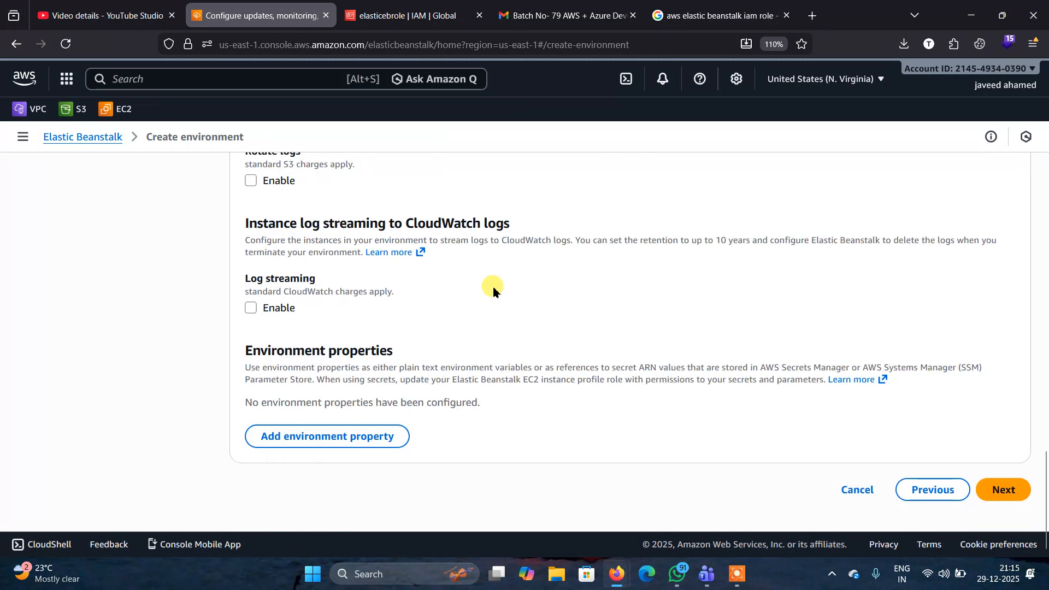
{"action": "left_click", "coordinate": [1011, 491]}
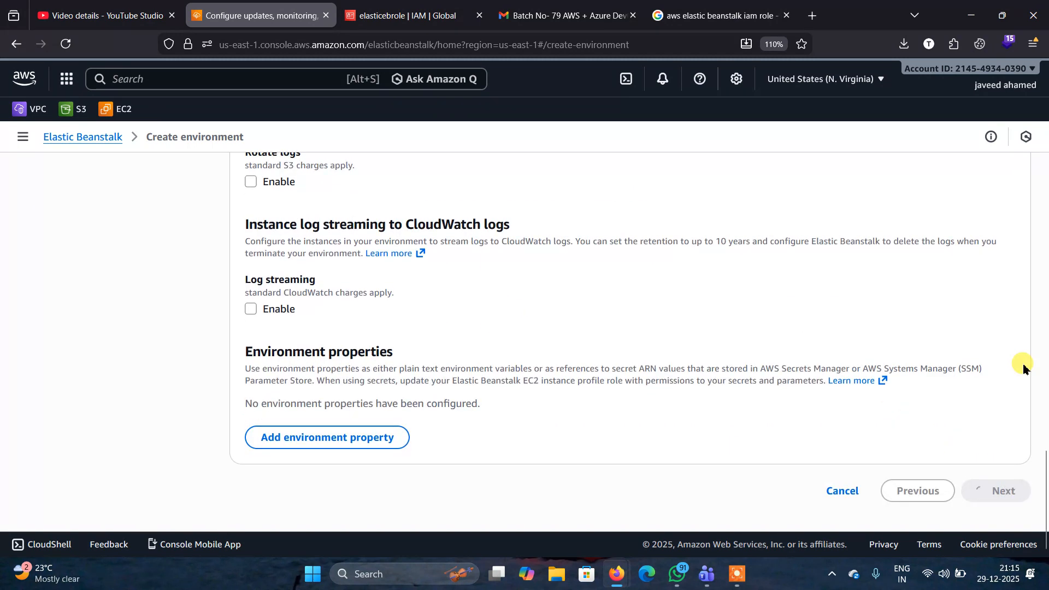
Look through the configuration summary and create the Webapp-env environment
{"action": "scroll", "coordinate": [1024, 367], "scroll_direction": "down", "scroll_amount": 10}
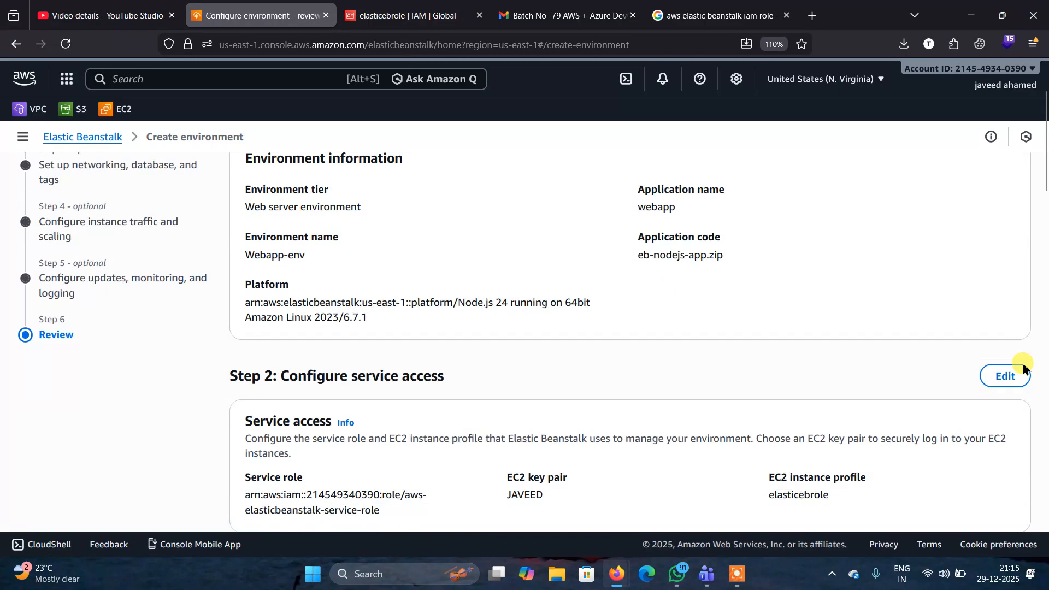
{"action": "scroll", "coordinate": [1023, 367], "scroll_direction": "down", "scroll_amount": 6}
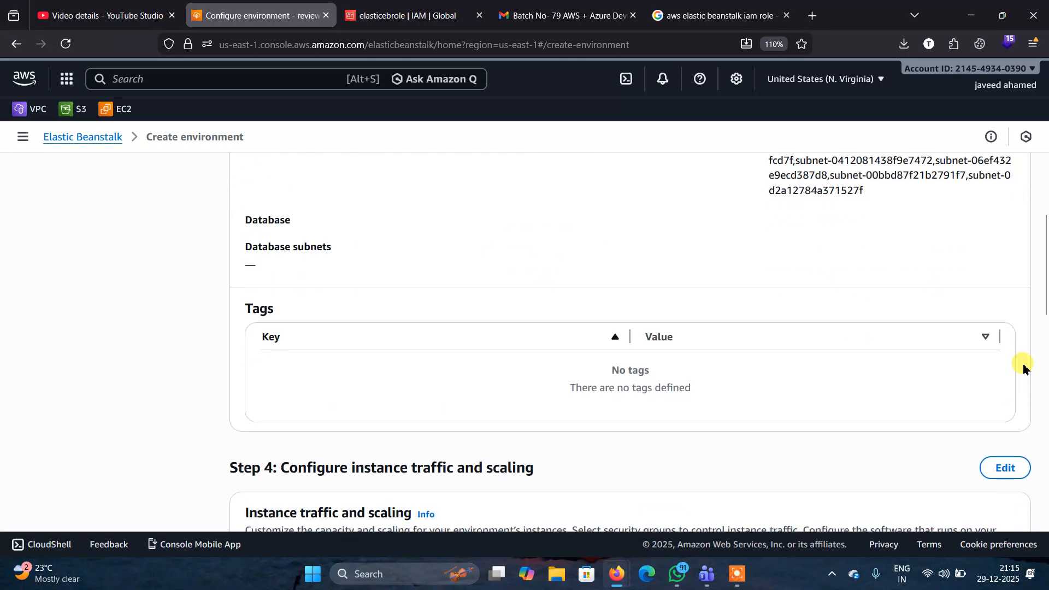
{"action": "scroll", "coordinate": [1023, 367], "scroll_direction": "down", "scroll_amount": 10}
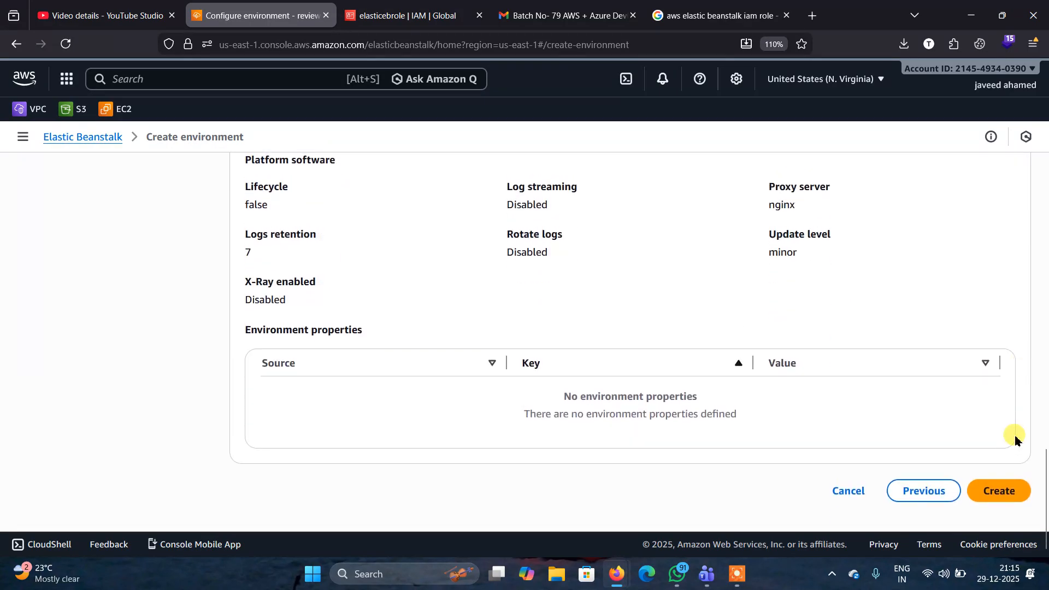
{"action": "left_click", "coordinate": [999, 492]}
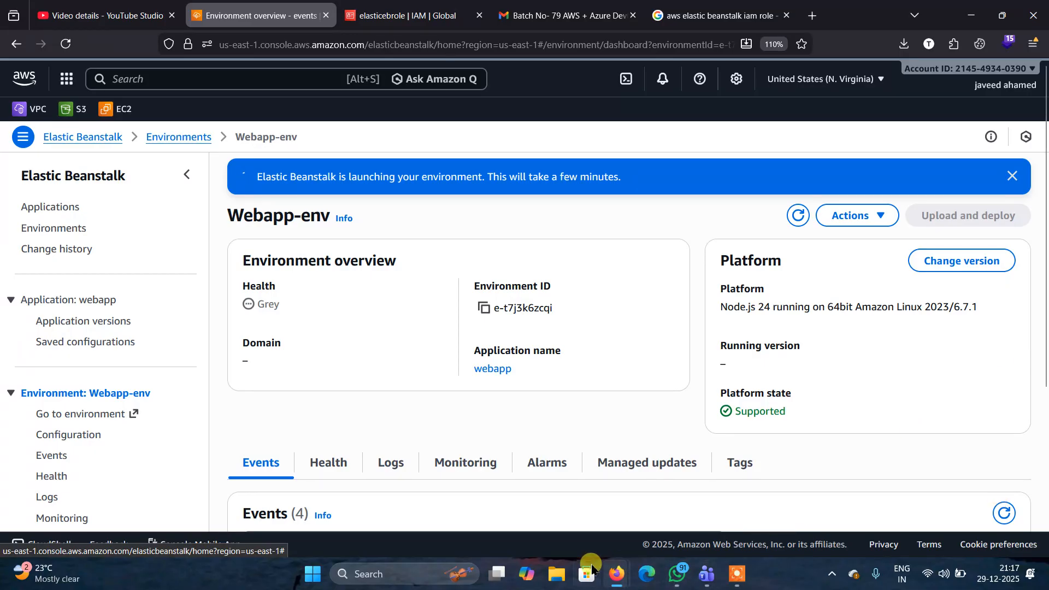
Switch to File Explorer and open the eb-nodejs-app archive in Downloads
{"action": "left_click", "coordinate": [559, 575]}
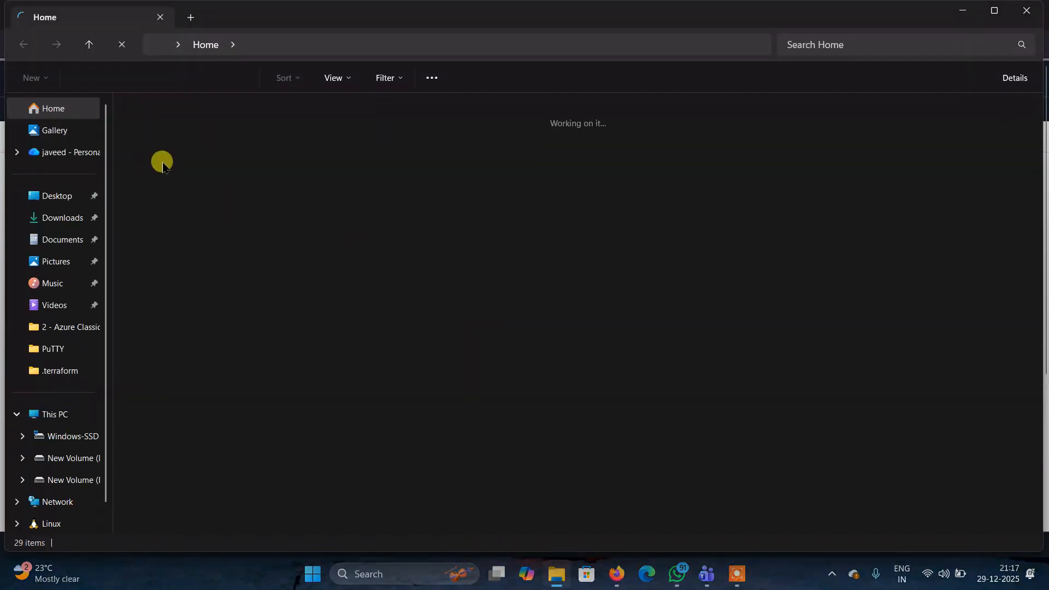
{"action": "left_click", "coordinate": [53, 224]}
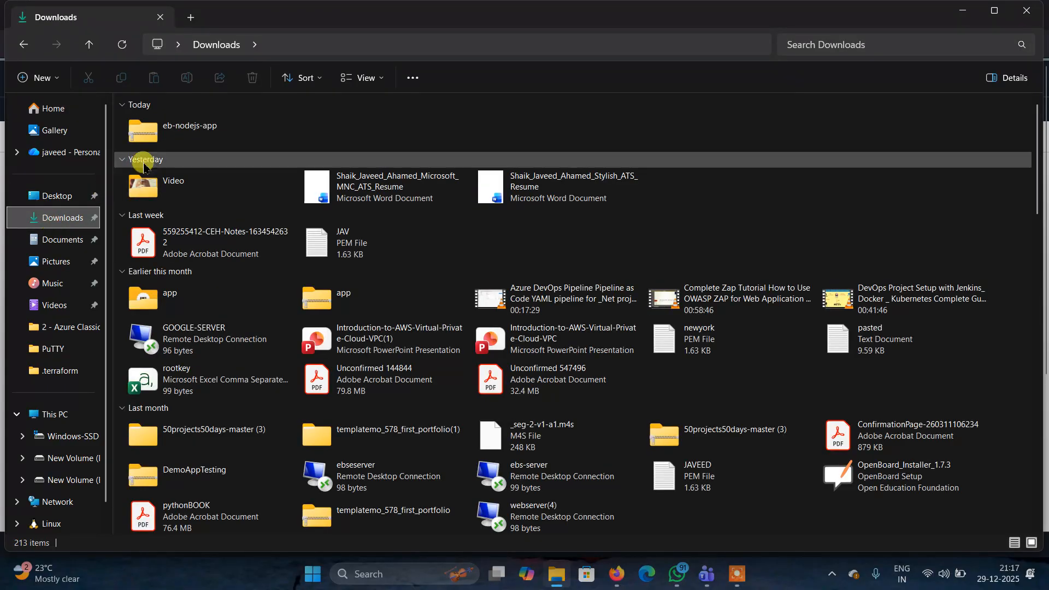
{"action": "double_click", "coordinate": [143, 130]}
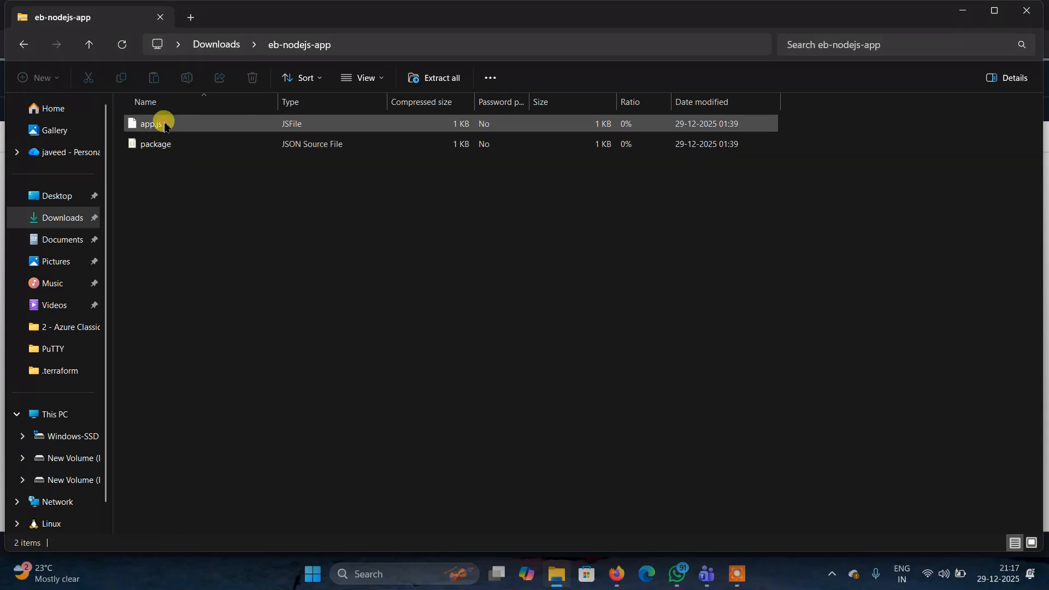
{"action": "right_click", "coordinate": [165, 126]}
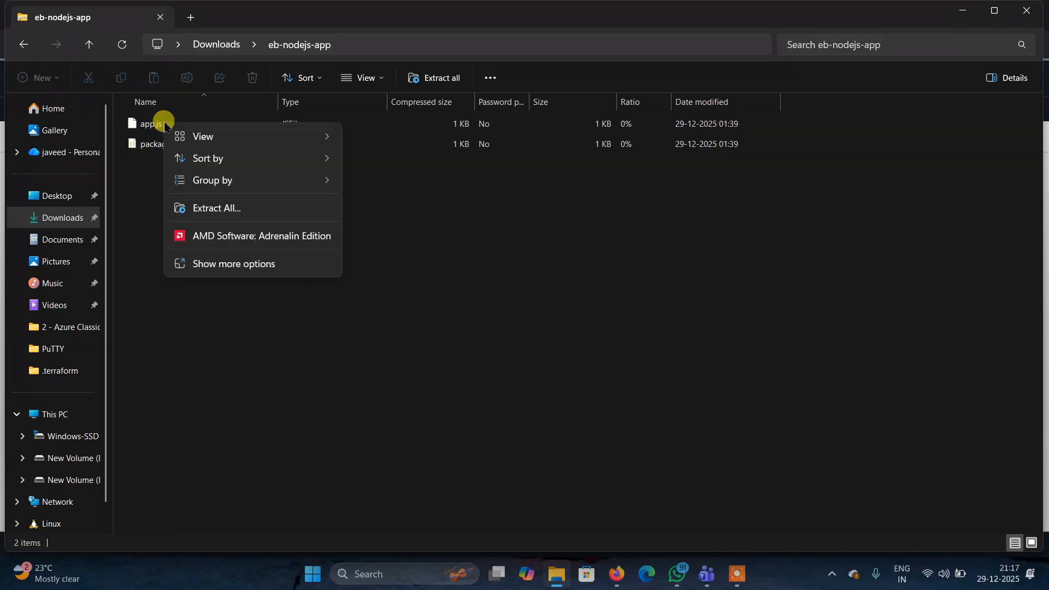
{"action": "left_click", "coordinate": [230, 263]}
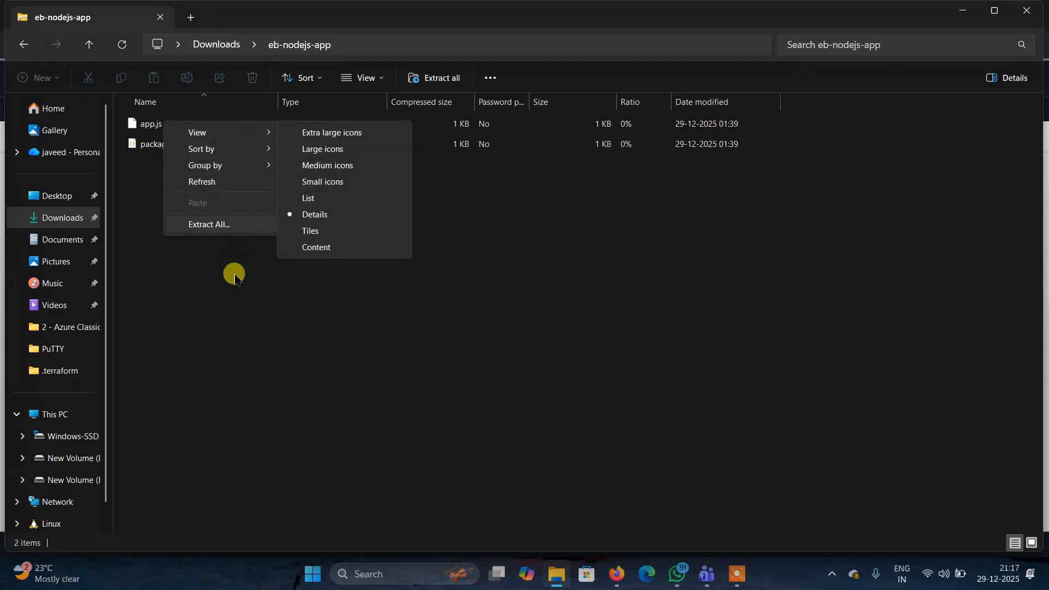
{"action": "left_click", "coordinate": [234, 280]}
Open app.js from the archive in Notepad just once to read its code, and close it
{"action": "left_click", "coordinate": [151, 123]}
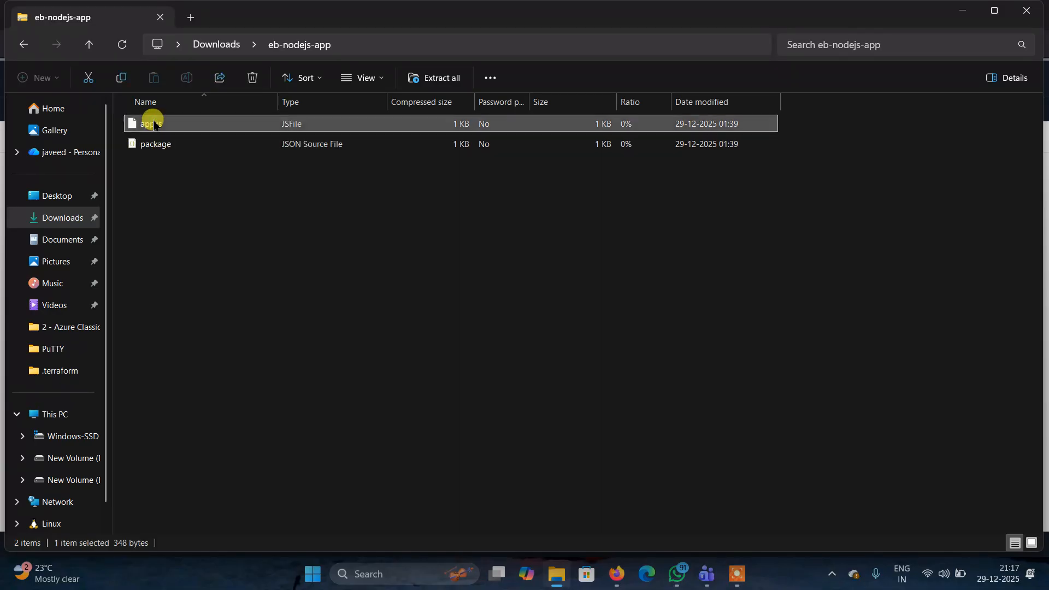
{"action": "right_click", "coordinate": [153, 125]}
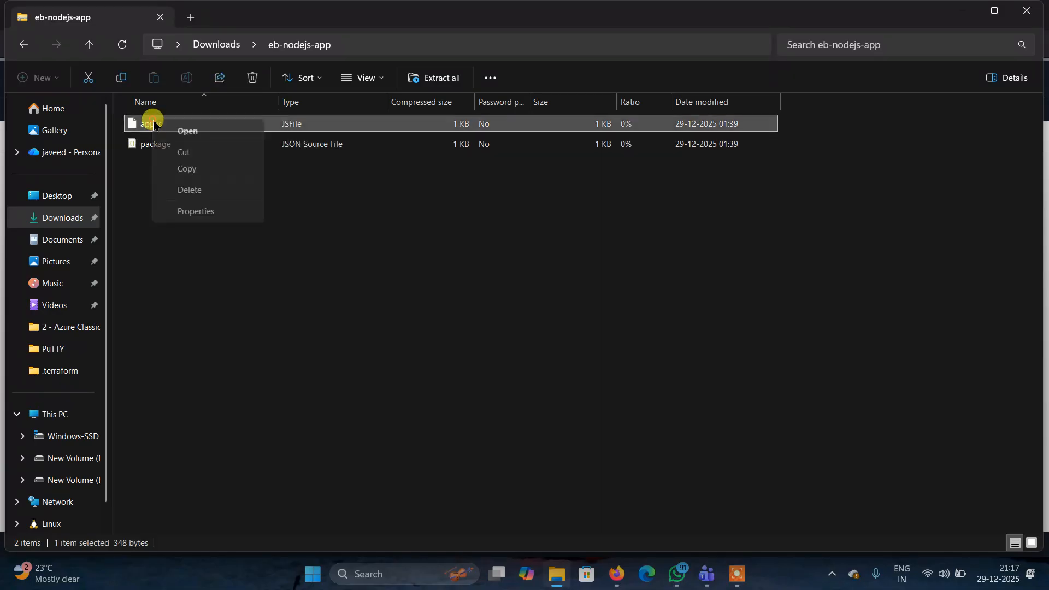
{"action": "left_click", "coordinate": [181, 134]}
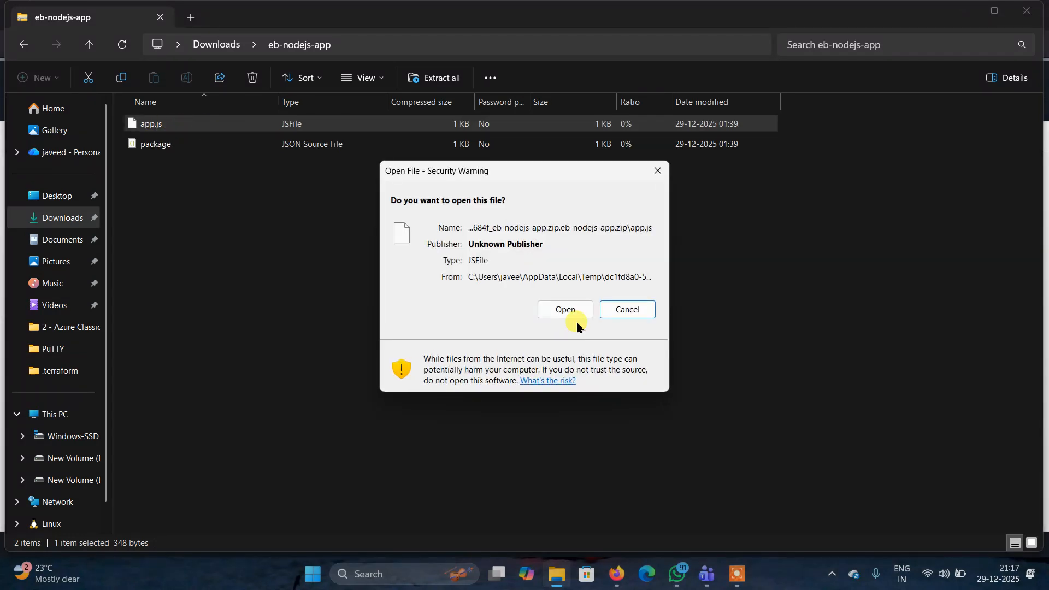
{"action": "left_click", "coordinate": [568, 313]}
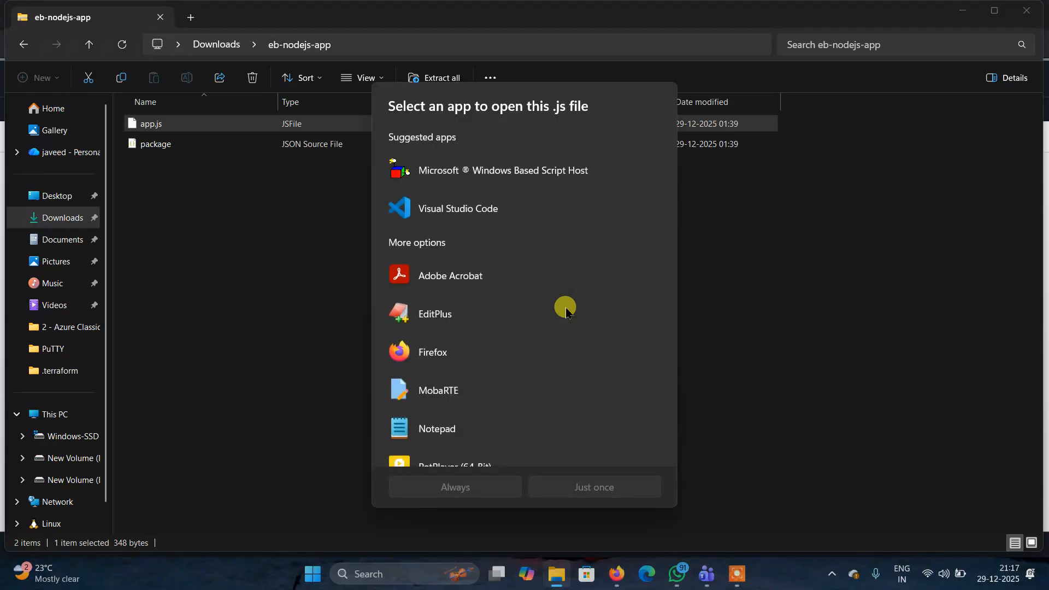
{"action": "scroll", "coordinate": [562, 317], "scroll_direction": "down", "scroll_amount": 2}
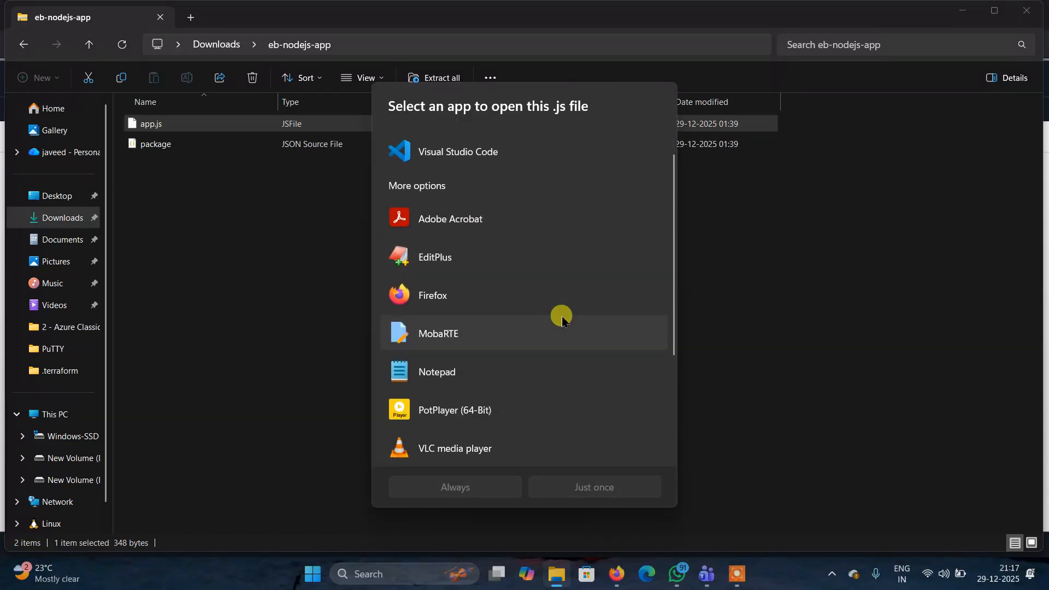
{"action": "left_click", "coordinate": [457, 374]}
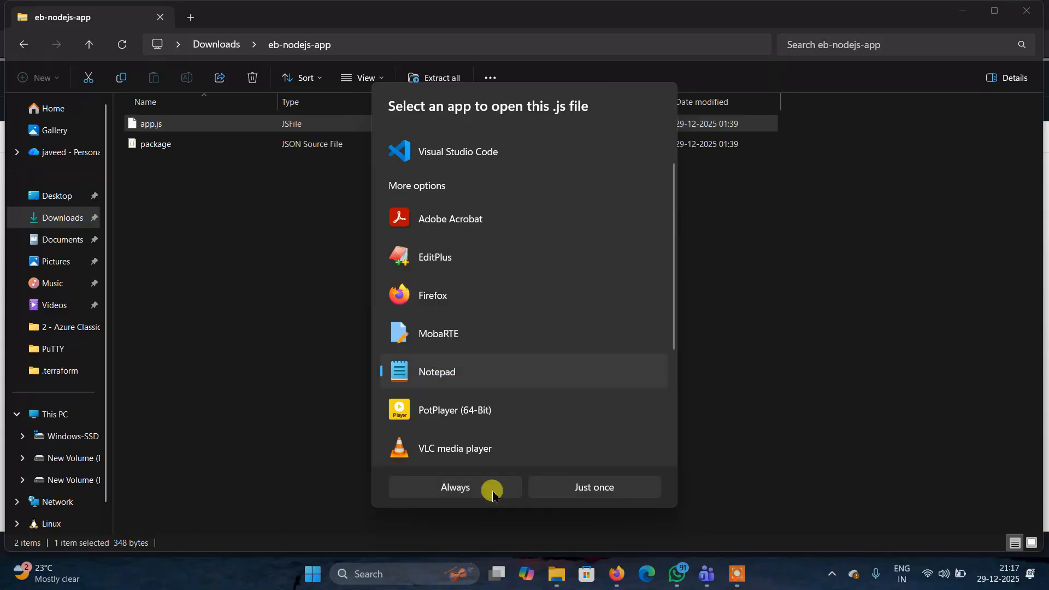
{"action": "left_click", "coordinate": [576, 488]}
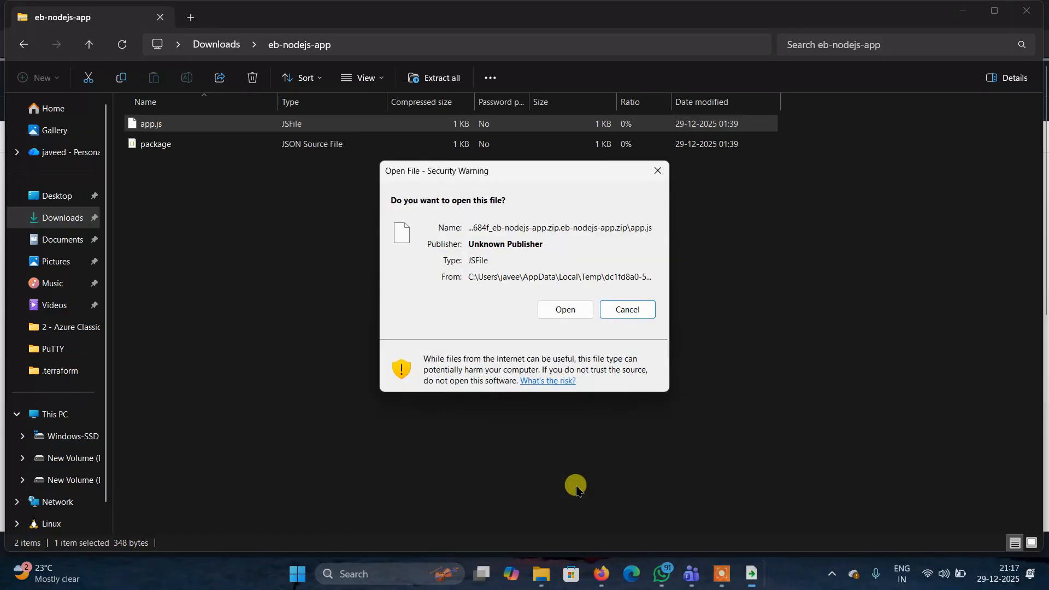
{"action": "left_click", "coordinate": [564, 316]}
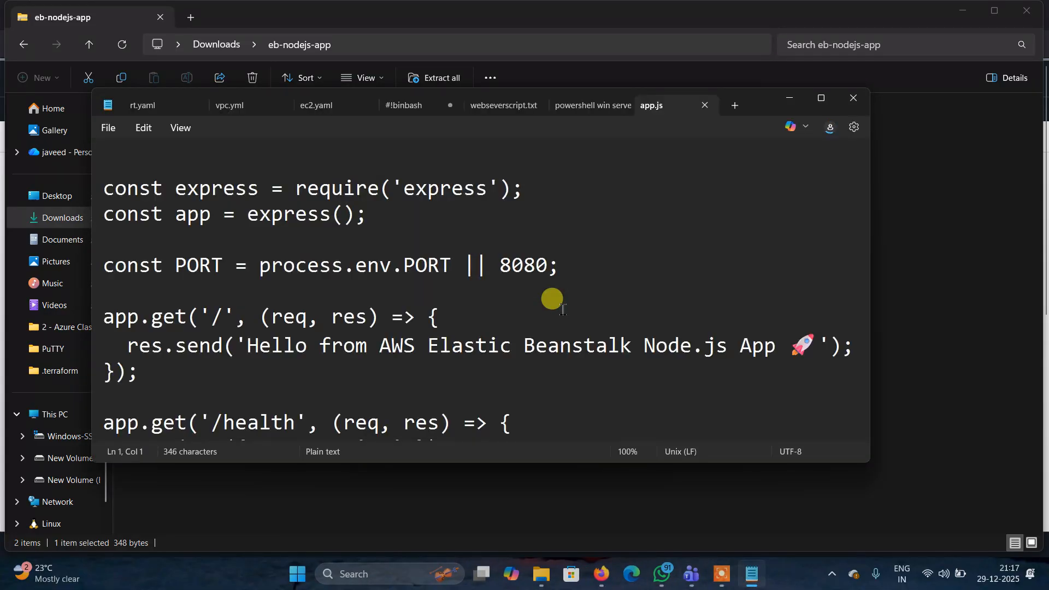
{"action": "left_click", "coordinate": [820, 99]}
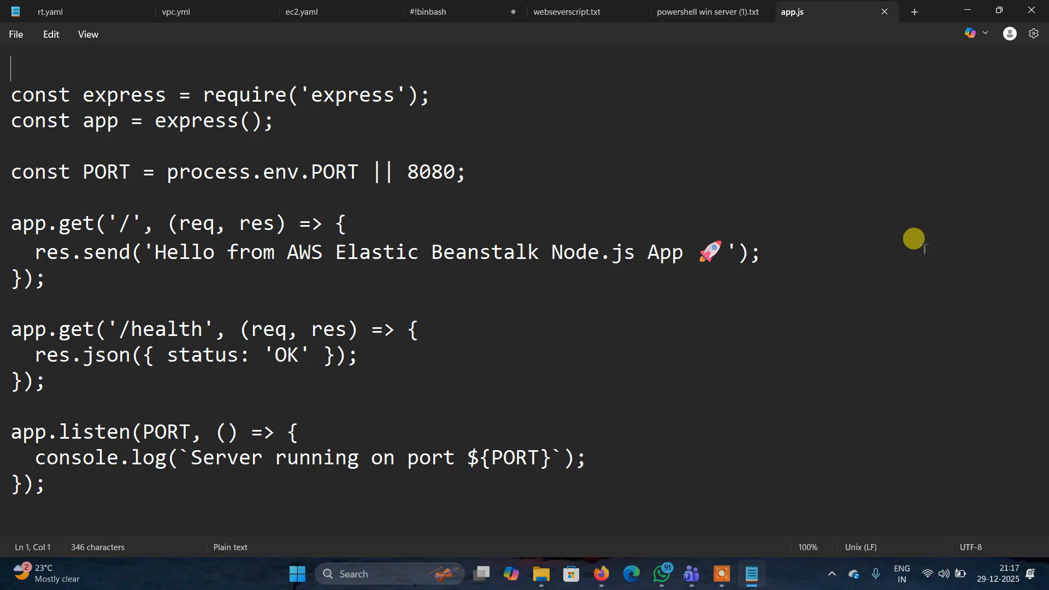
{"action": "left_click", "coordinate": [1033, 11]}
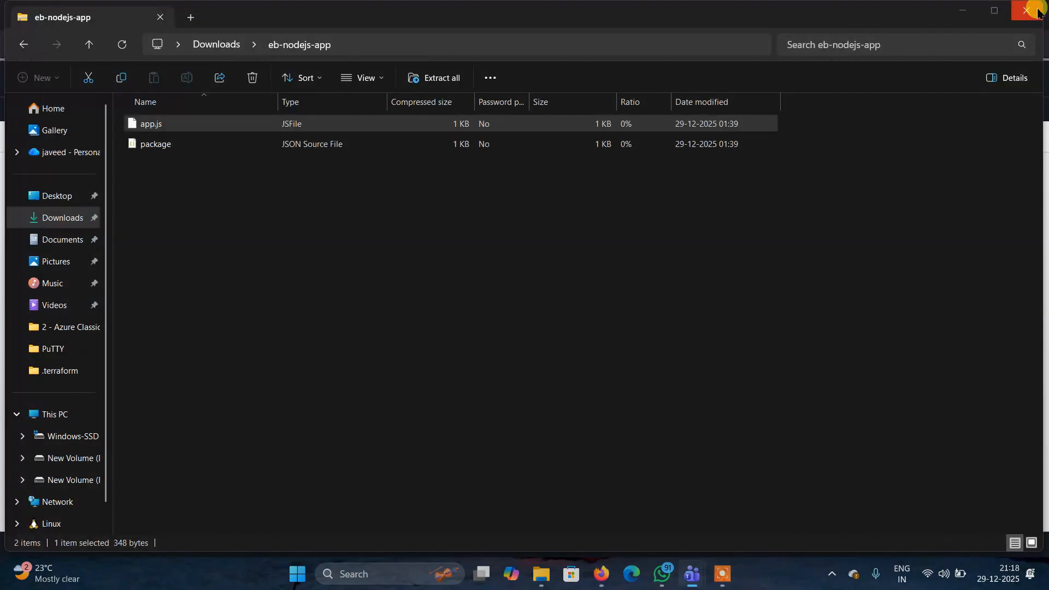
Open the archive's package.json file in Visual Studio Code and examine its name, scripts and dependencies
{"action": "left_click", "coordinate": [175, 148]}
{"action": "right_click", "coordinate": [180, 150]}
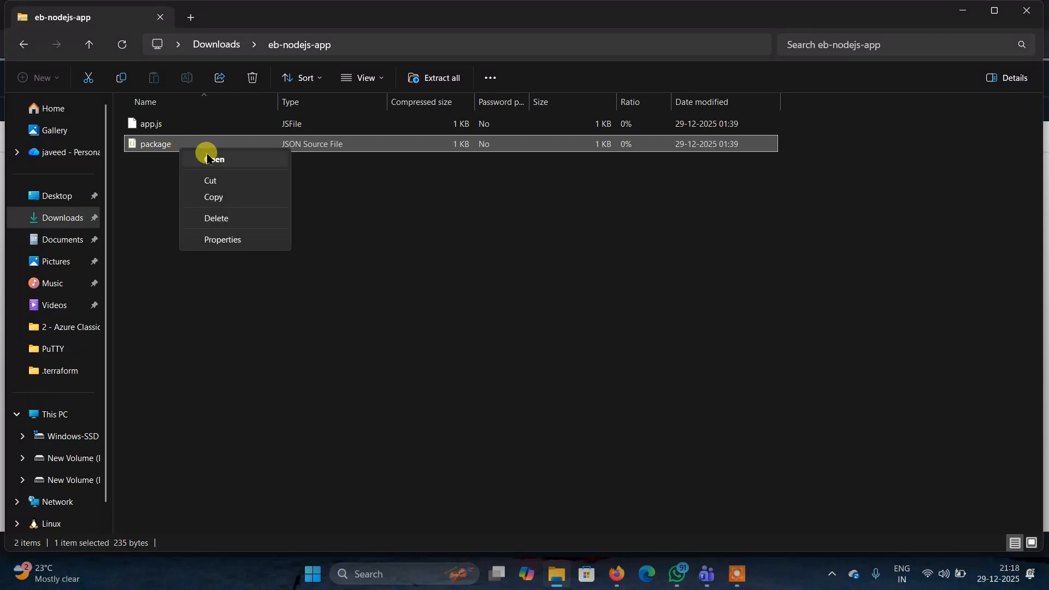
{"action": "left_click", "coordinate": [211, 160]}
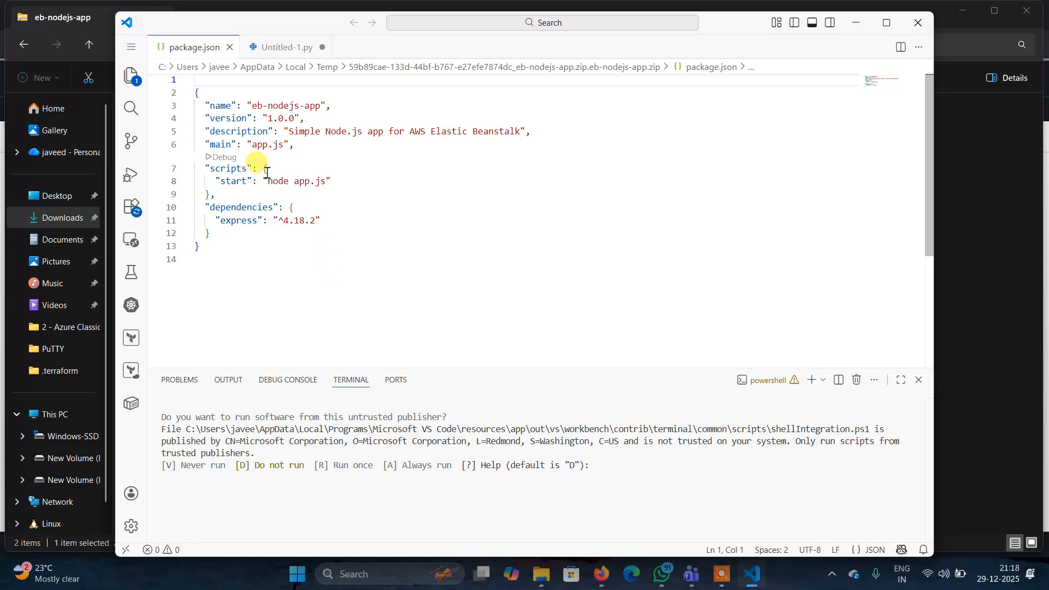
{"action": "right_click", "coordinate": [220, 105]}
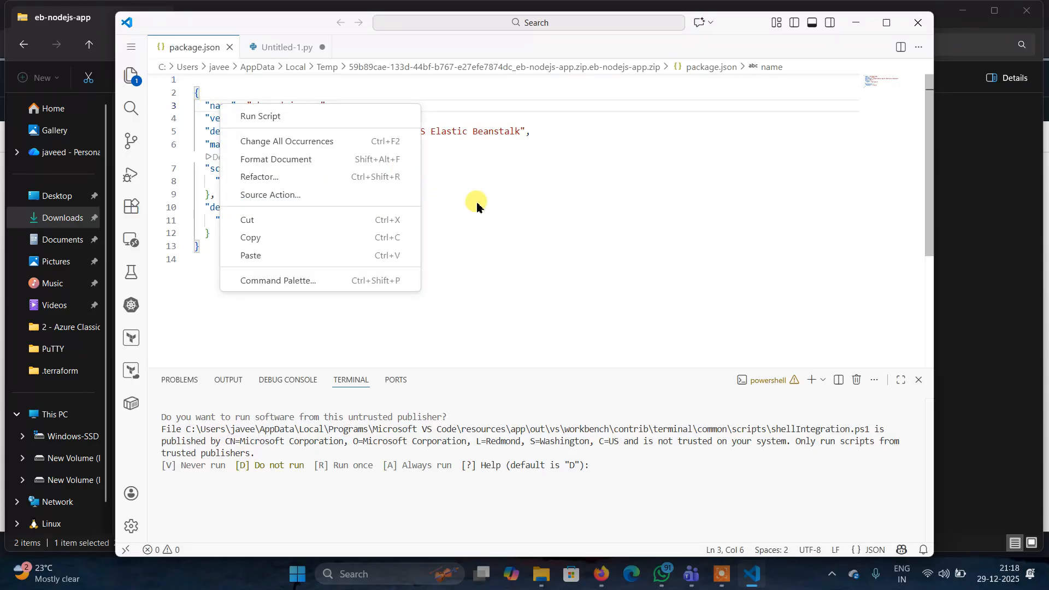
{"action": "key", "text": "Escape"}
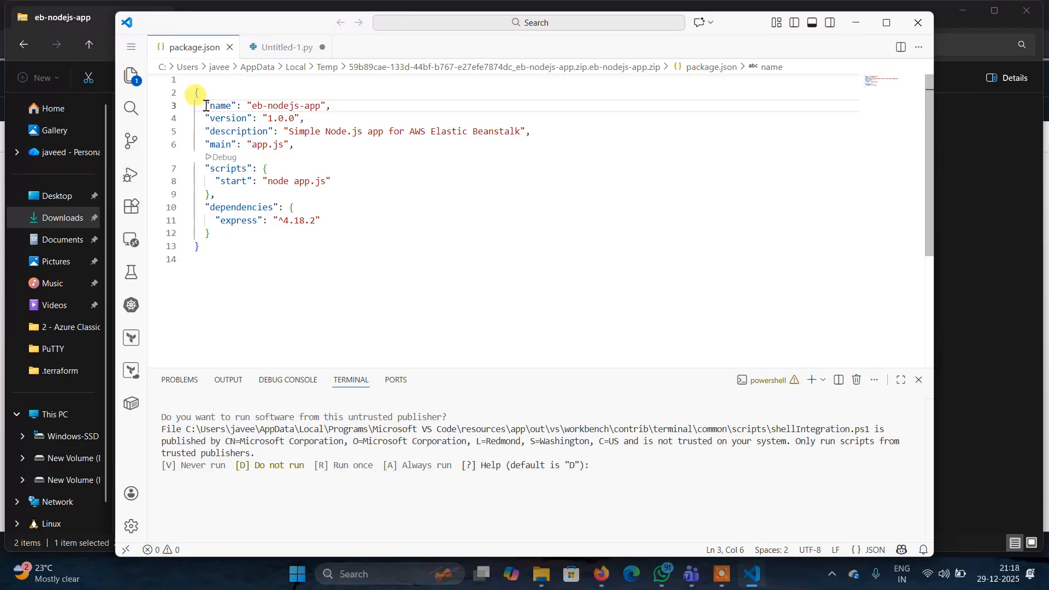
Review the full contents of package.json and close Visual Studio Code
{"action": "left_click_drag", "start_coordinate": [205, 106], "coordinate": [338, 282]}
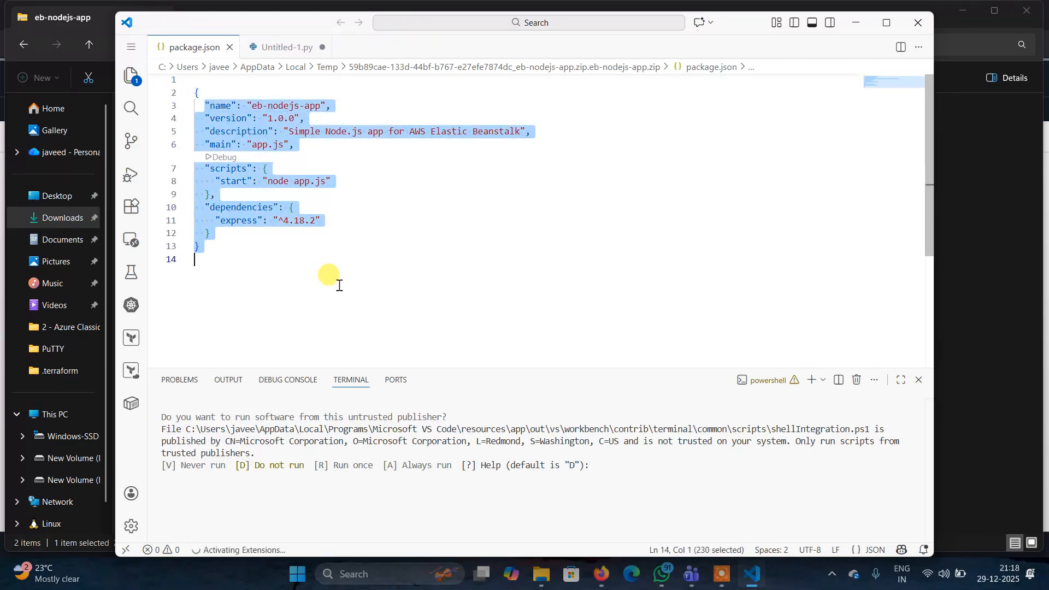
{"action": "left_click", "coordinate": [409, 256]}
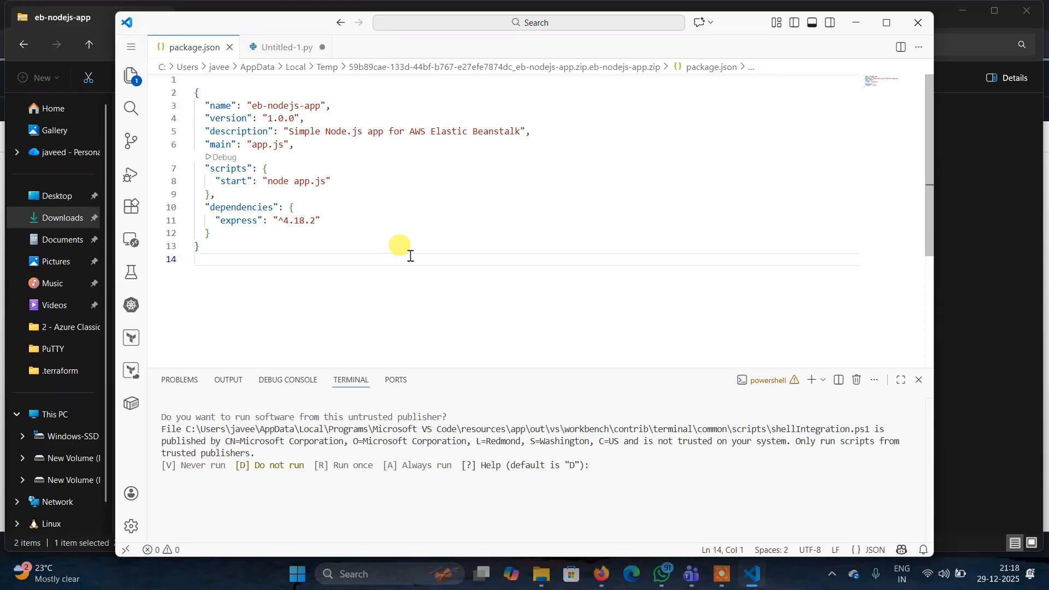
{"action": "left_click", "coordinate": [924, 23]}
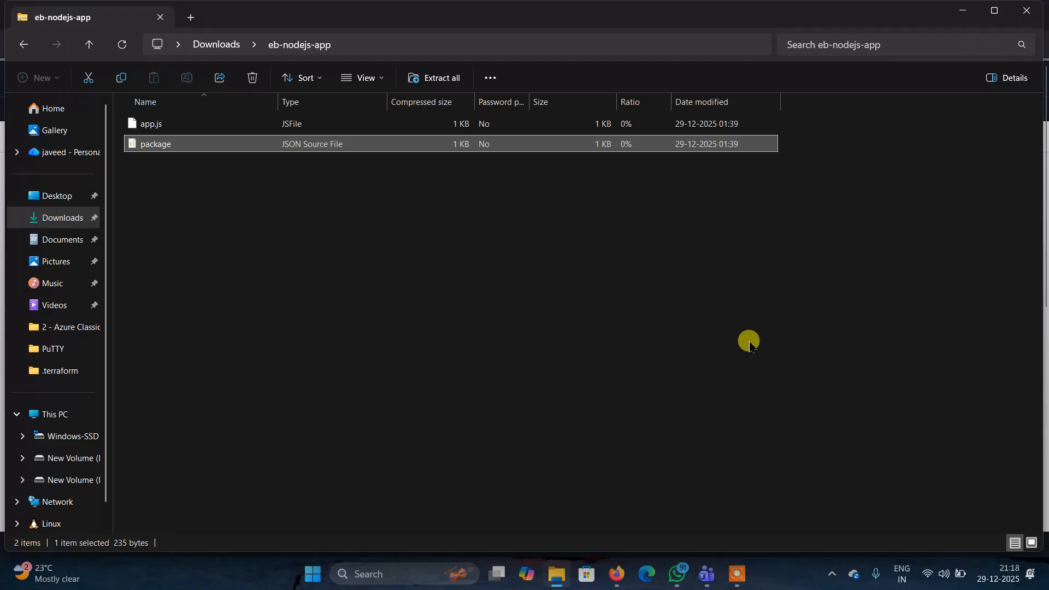
Switch to the Firefox window showing the Webapp-env overview and dismiss its launch notification
{"action": "left_click", "coordinate": [615, 578]}
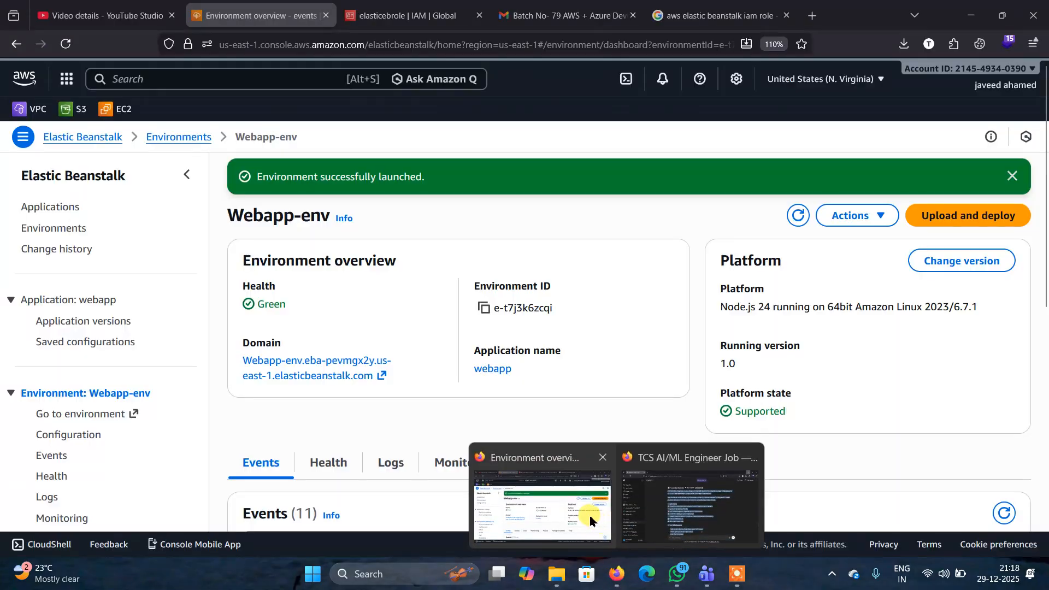
{"action": "left_click", "coordinate": [589, 462]}
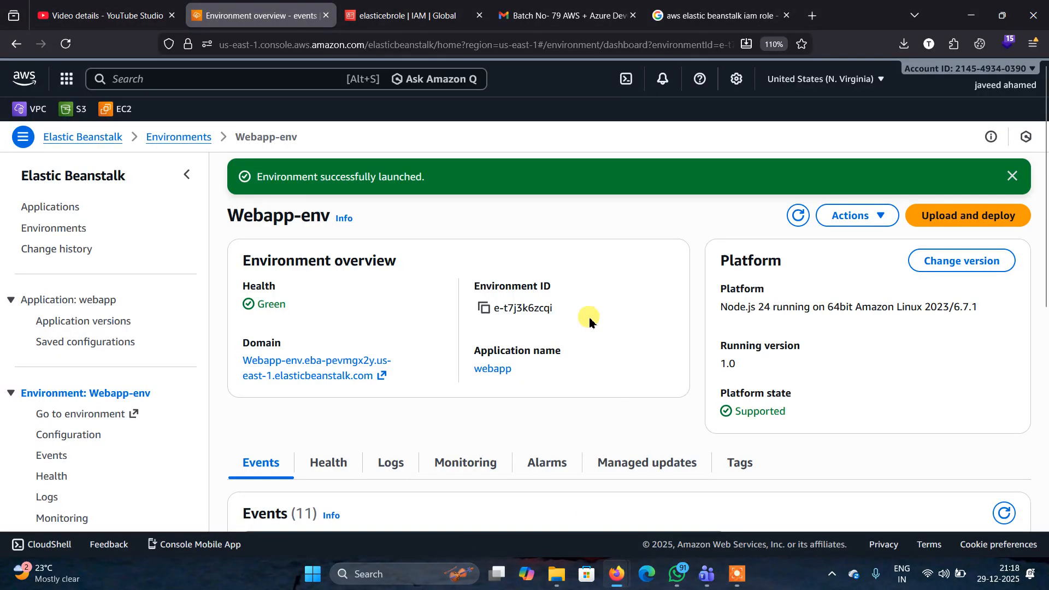
{"action": "left_click", "coordinate": [1013, 177]}
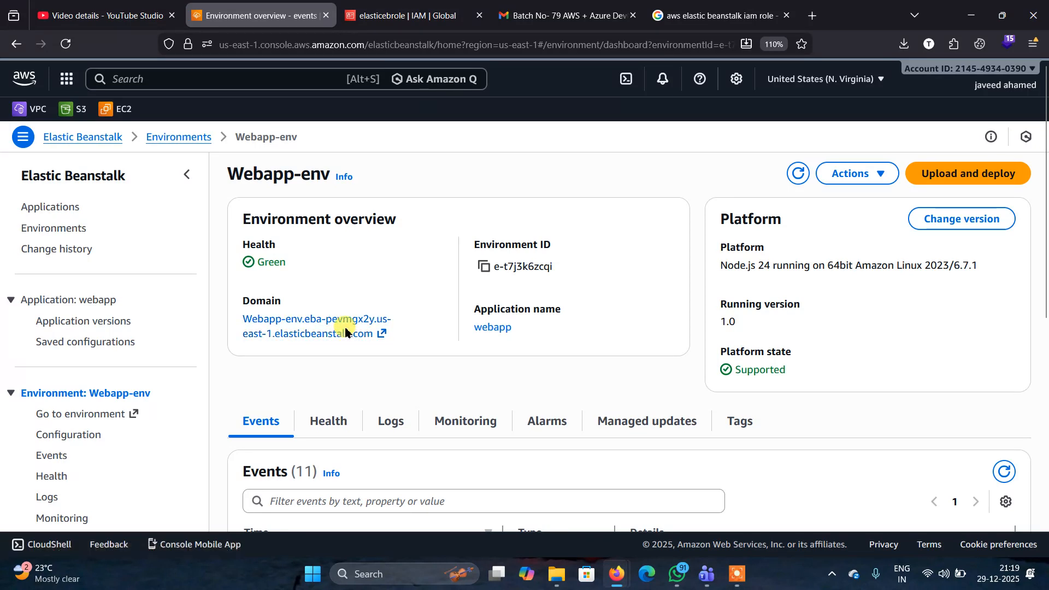
Open the Webapp-env domain to check the deployed page, magnify it briefly, and close the page
{"action": "left_click", "coordinate": [343, 327]}
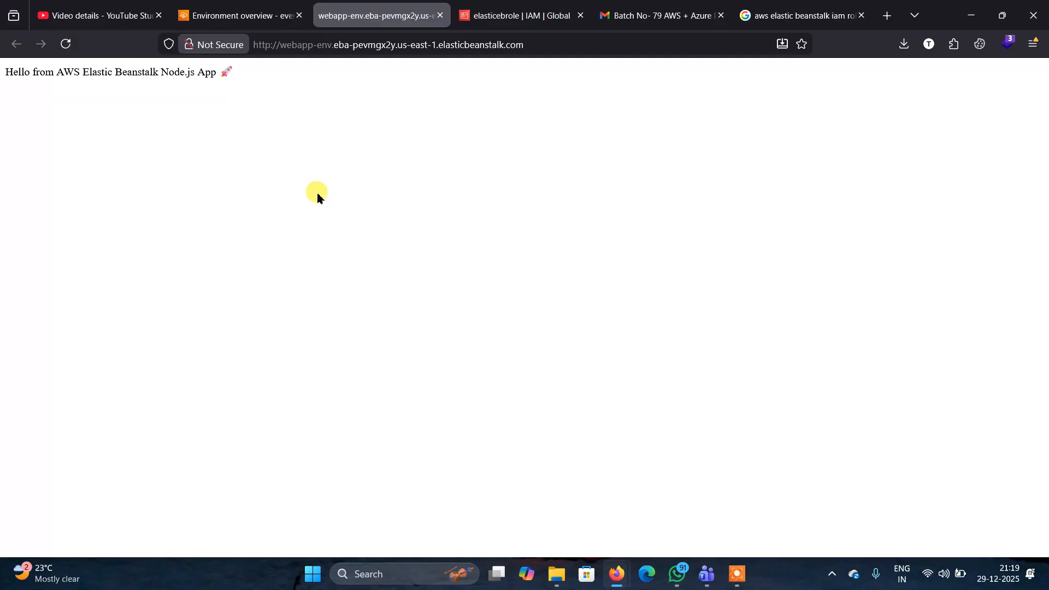
{"action": "key", "text": "super+plus"}
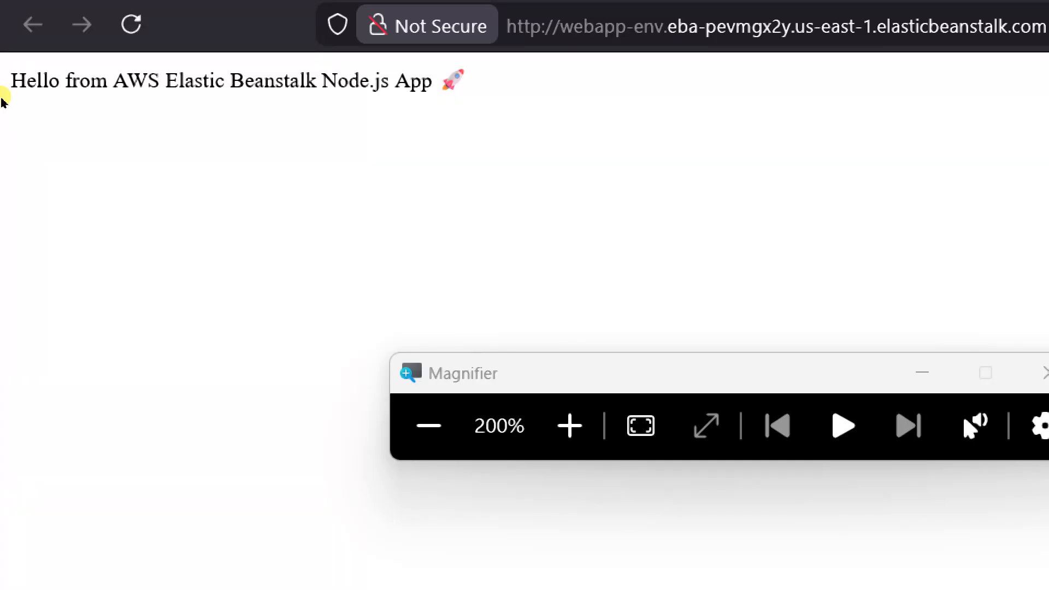
{"action": "key", "text": "super+minus"}
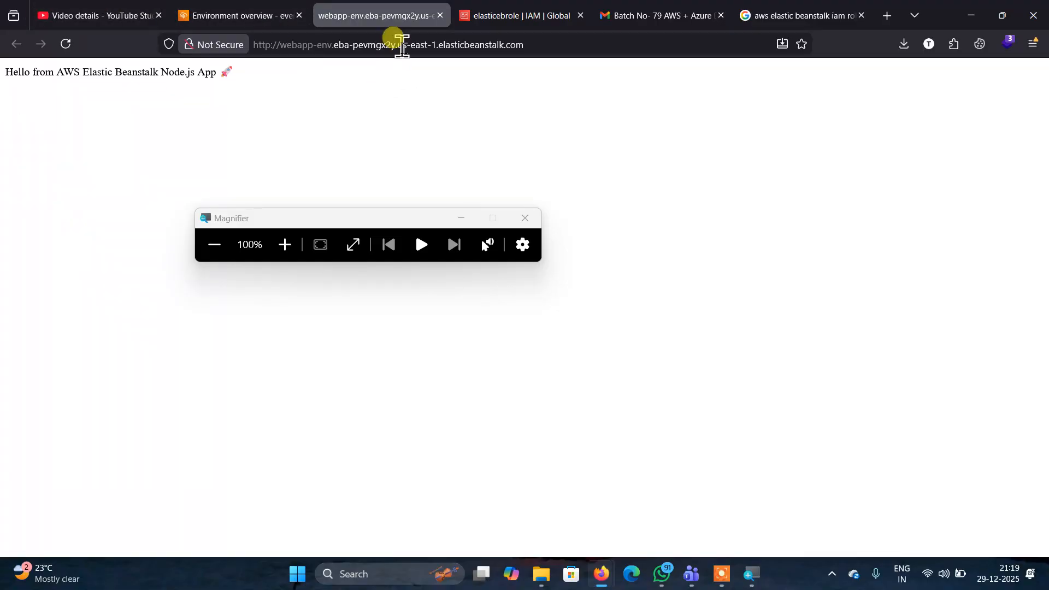
{"action": "left_click", "coordinate": [441, 15]}
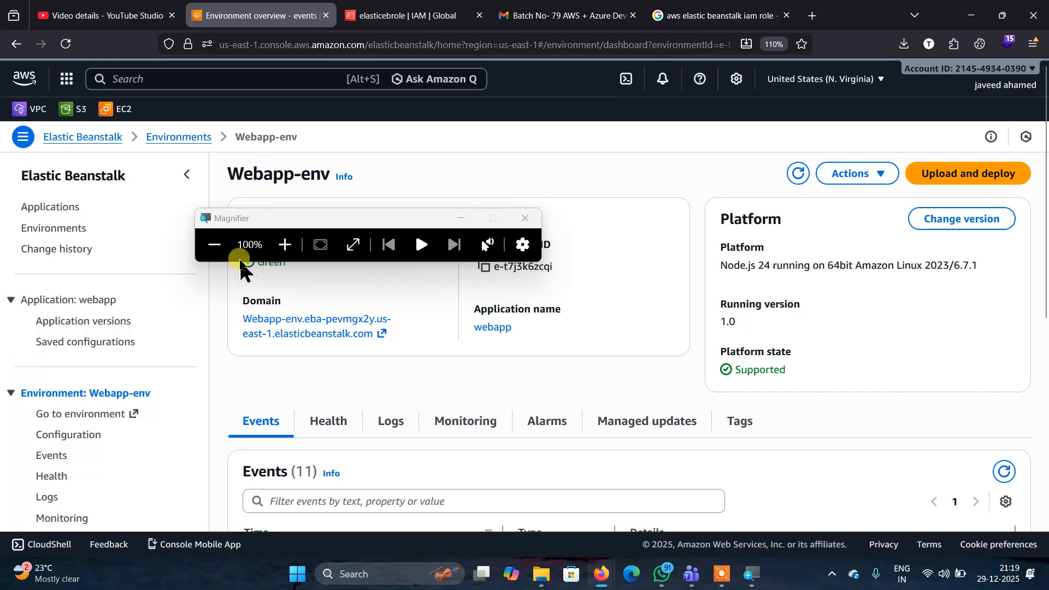
Display the list of Elastic Beanstalk applications and close Magnifier
{"action": "left_click", "coordinate": [214, 246]}
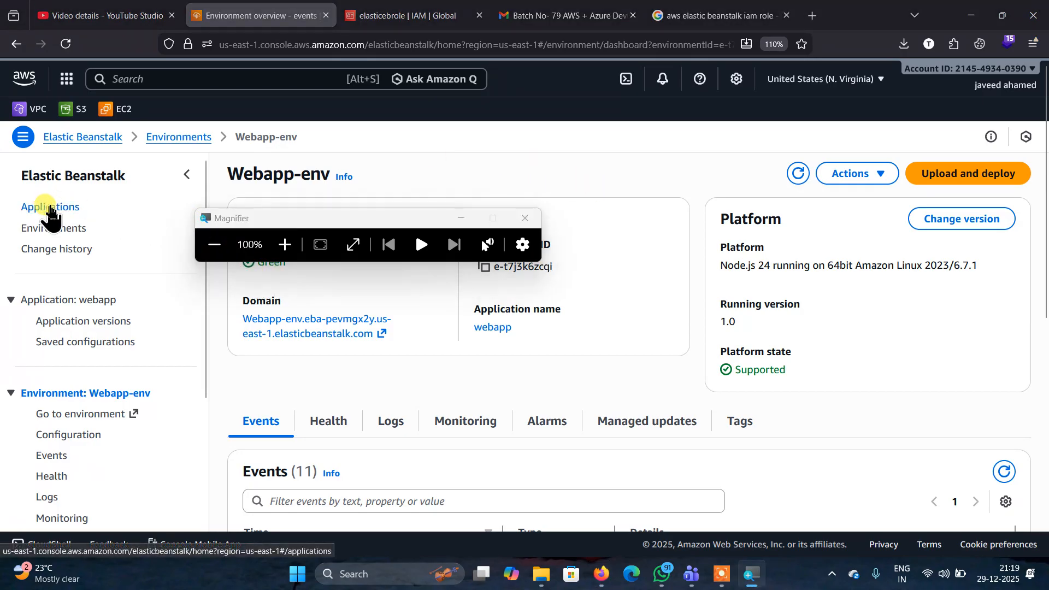
{"action": "left_click", "coordinate": [48, 209]}
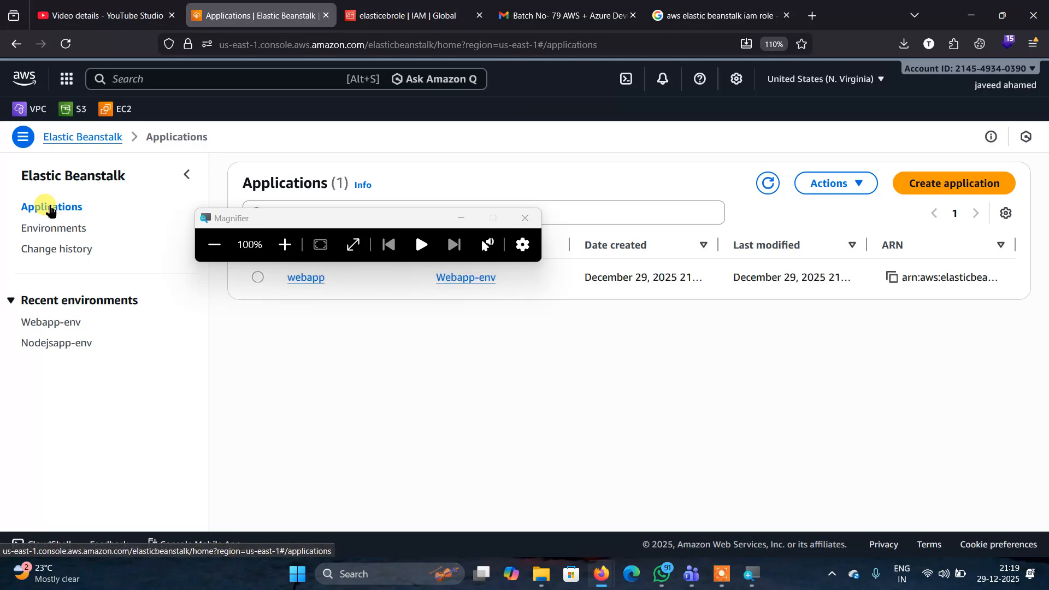
{"action": "left_click", "coordinate": [220, 249]}
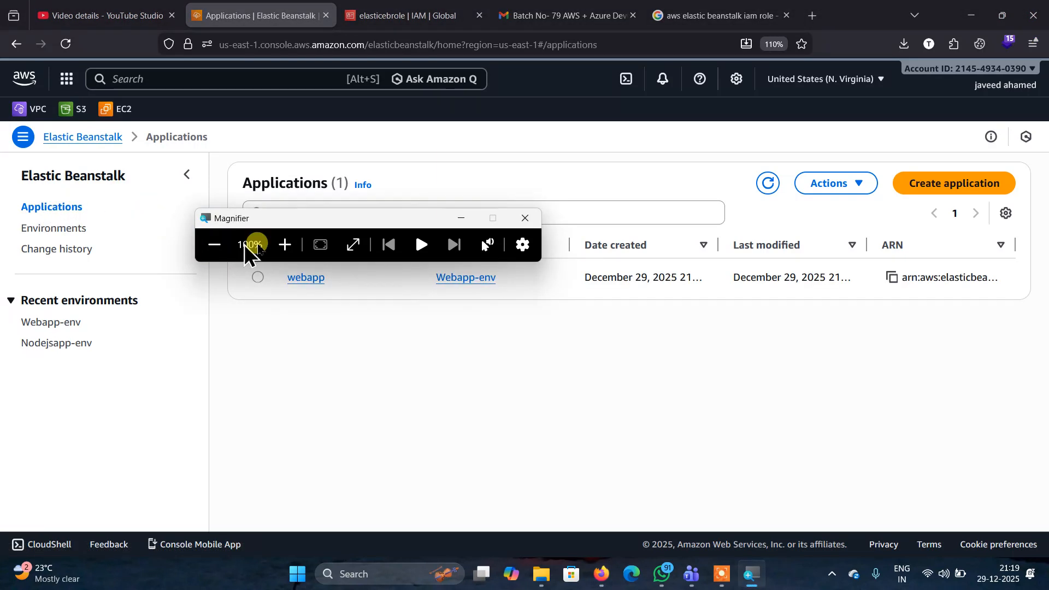
{"action": "left_click", "coordinate": [527, 218]}
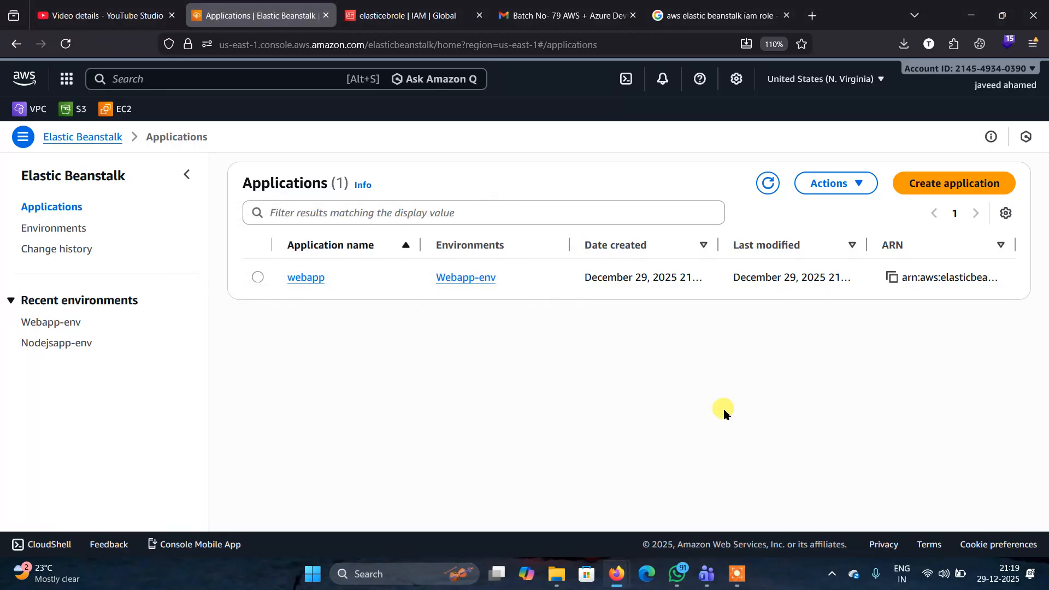
Delete the webapp application, entering its name webapp to confirm the deletion
{"action": "left_click", "coordinate": [260, 279]}
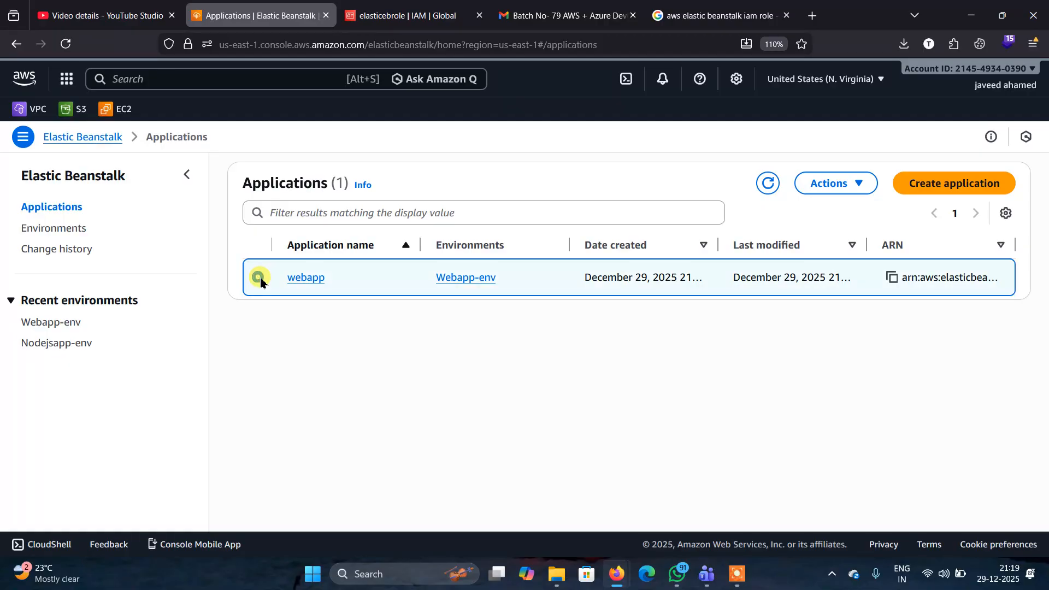
{"action": "left_click", "coordinate": [855, 185]}
{"action": "left_click", "coordinate": [848, 232]}
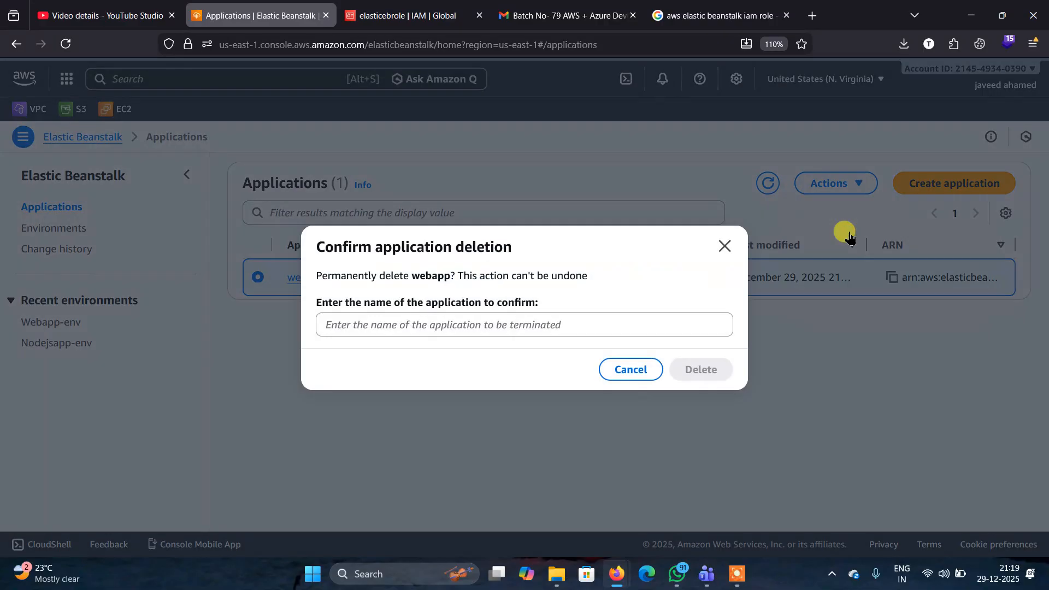
{"action": "left_click", "coordinate": [376, 377]}
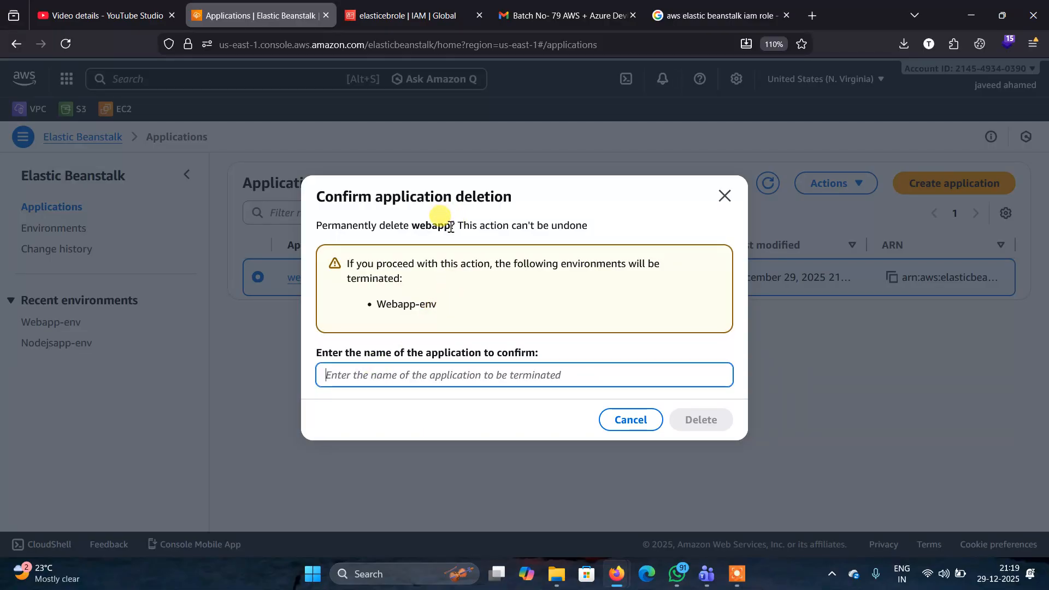
{"action": "left_click_drag", "start_coordinate": [451, 227], "coordinate": [413, 230]}
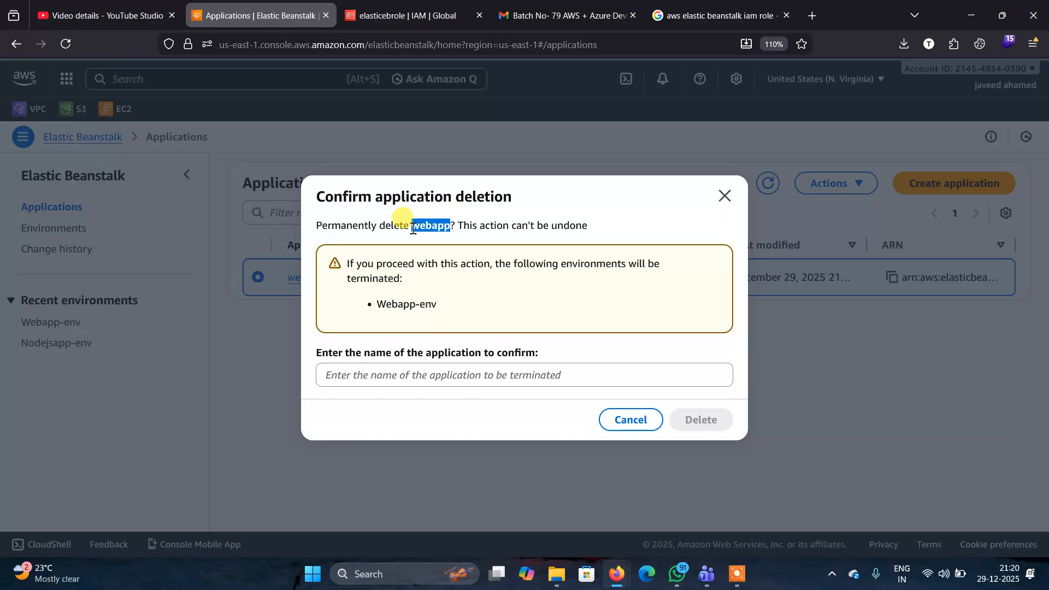
{"action": "right_click", "coordinate": [423, 229]}
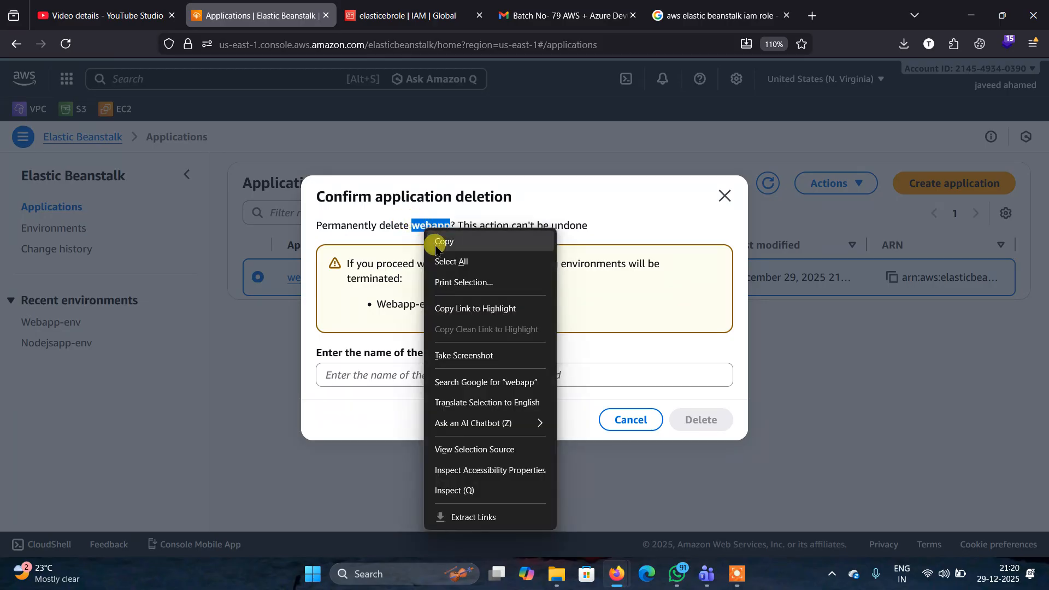
{"action": "left_click", "coordinate": [436, 245]}
{"action": "left_click", "coordinate": [339, 372]}
{"action": "right_click", "coordinate": [349, 377]}
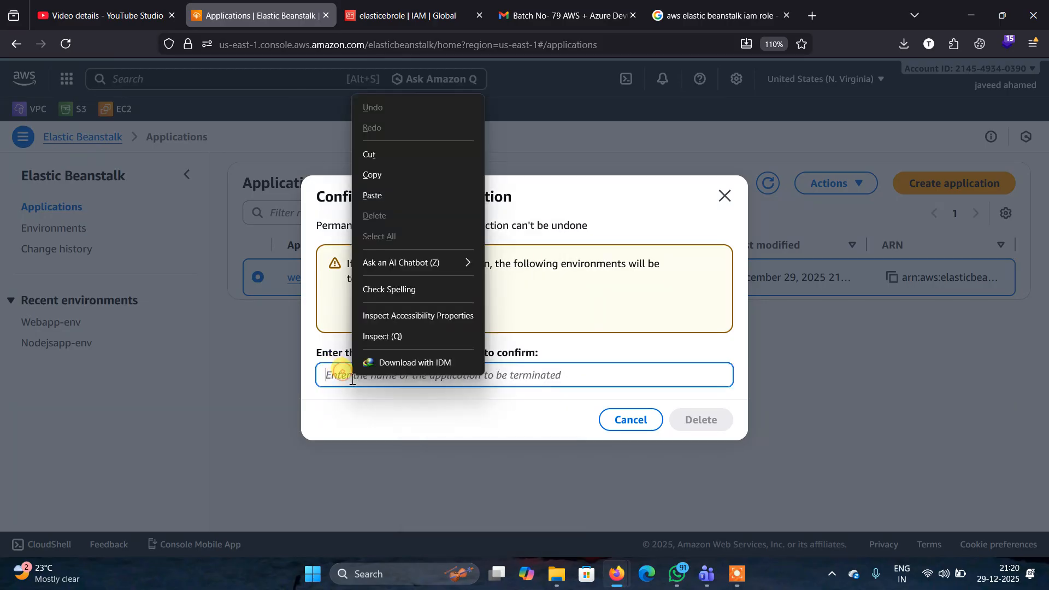
{"action": "left_click", "coordinate": [372, 195]}
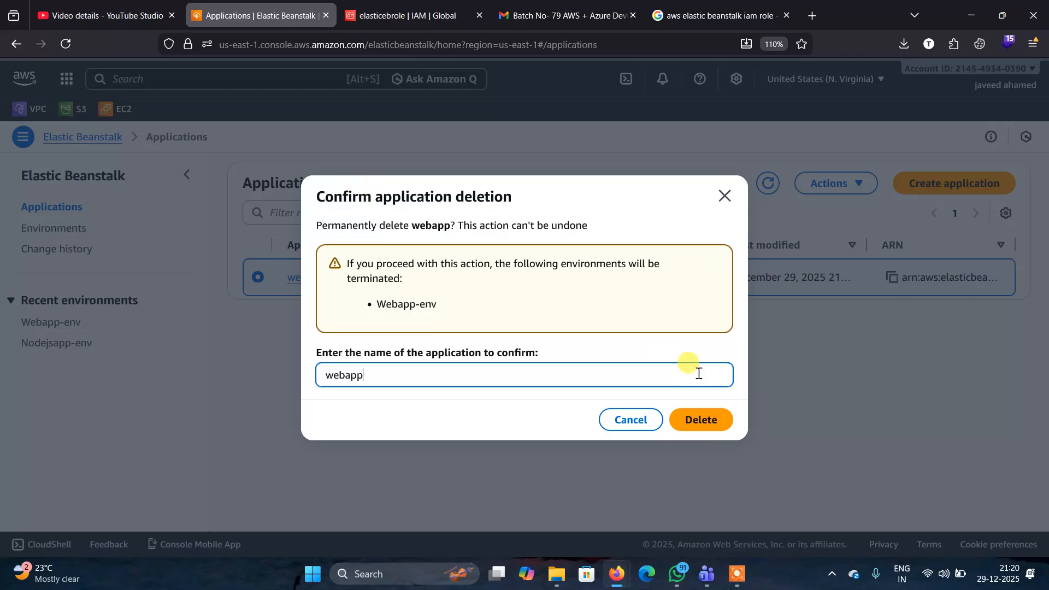
{"action": "left_click", "coordinate": [717, 420]}
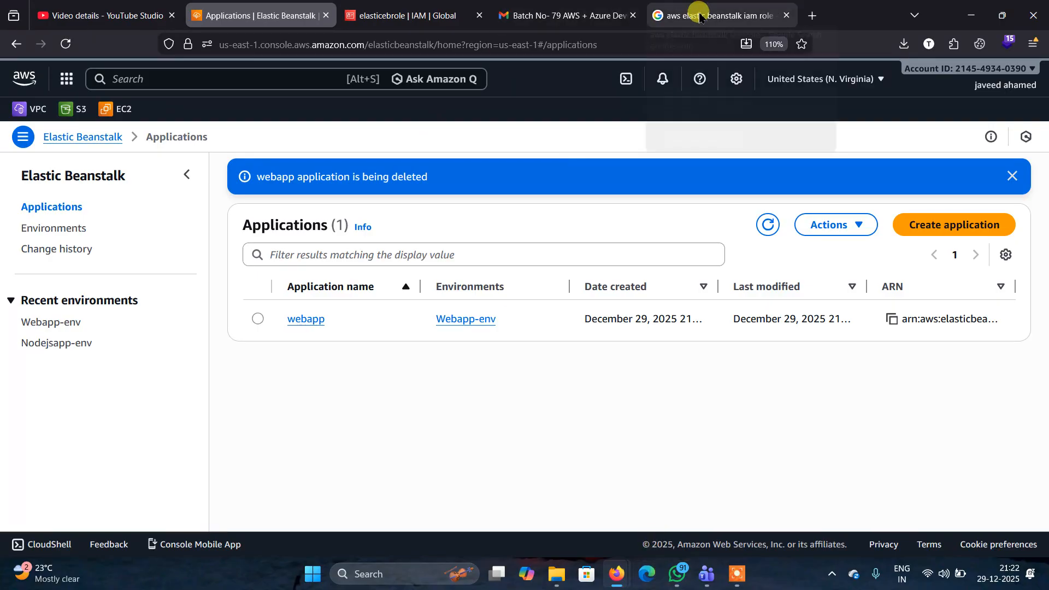
Load chatgpt.com in place of the Google search about the Elastic Beanstalk IAM role and open the Lambda EC2 Stop Script chat
{"action": "left_click", "coordinate": [716, 15]}
{"action": "left_click", "coordinate": [303, 44]}
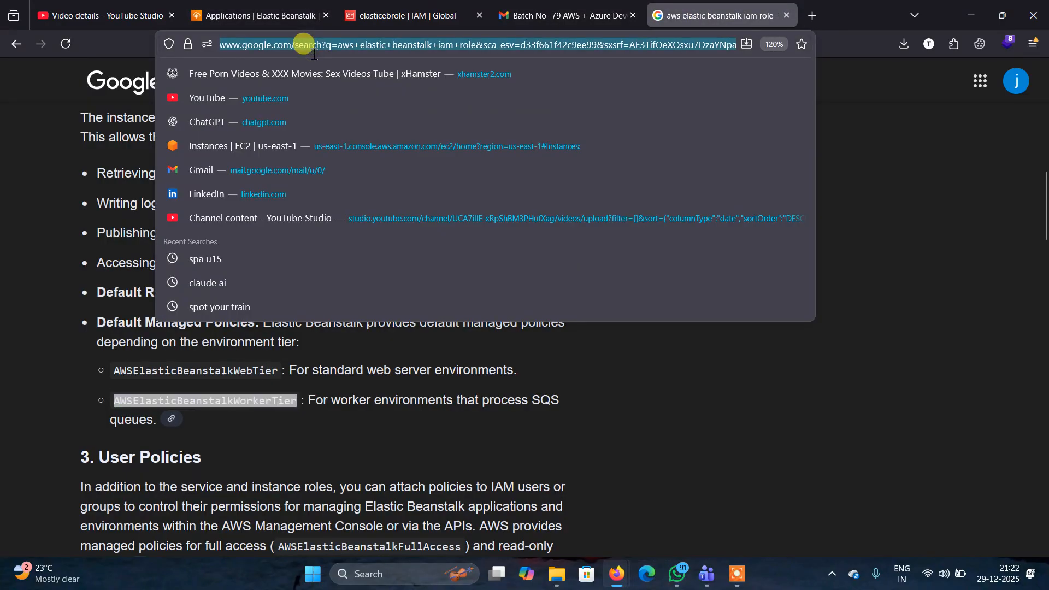
{"action": "type", "text": "cg"}
{"action": "key", "text": "BackSpace"}
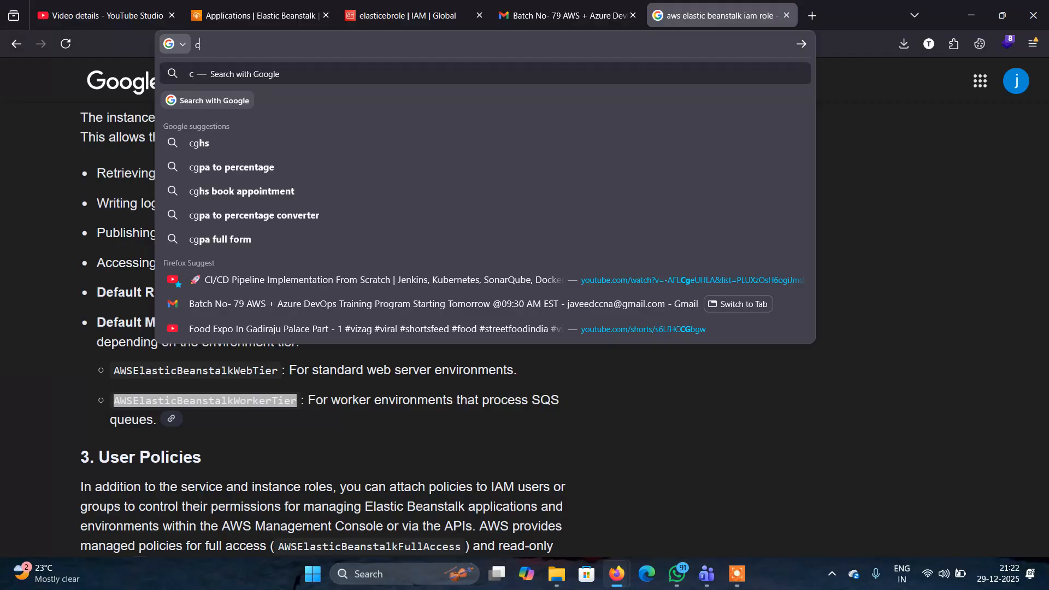
{"action": "type", "text": "hat"}
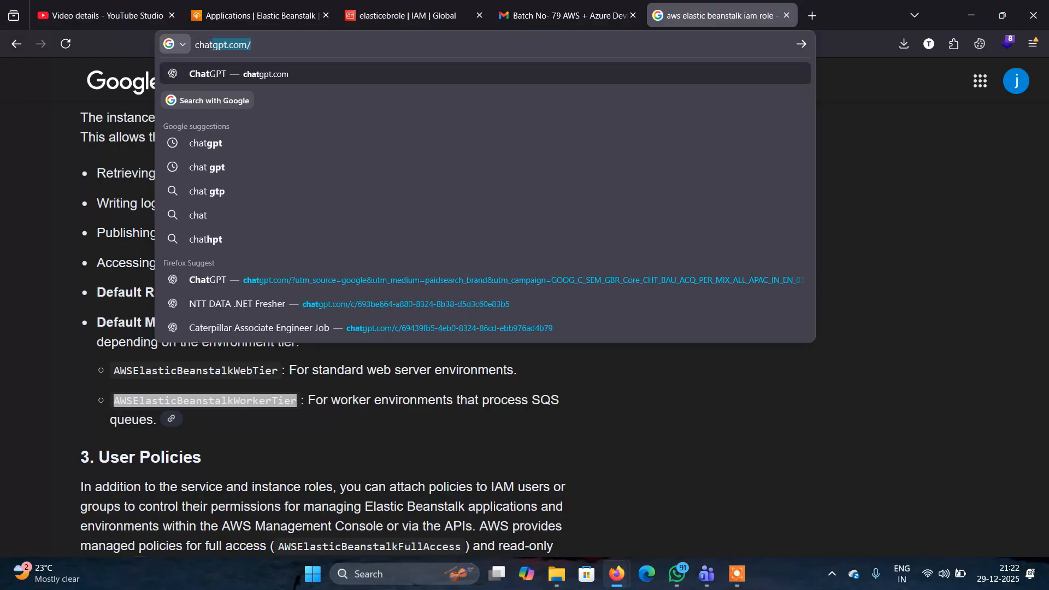
{"action": "left_click", "coordinate": [232, 75]}
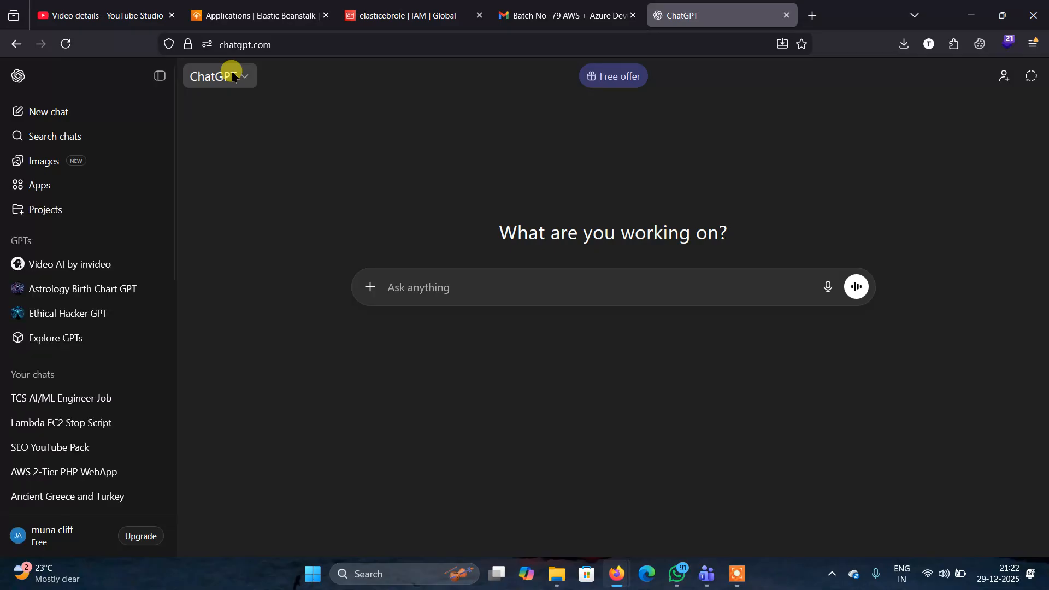
{"action": "left_click", "coordinate": [82, 425]}
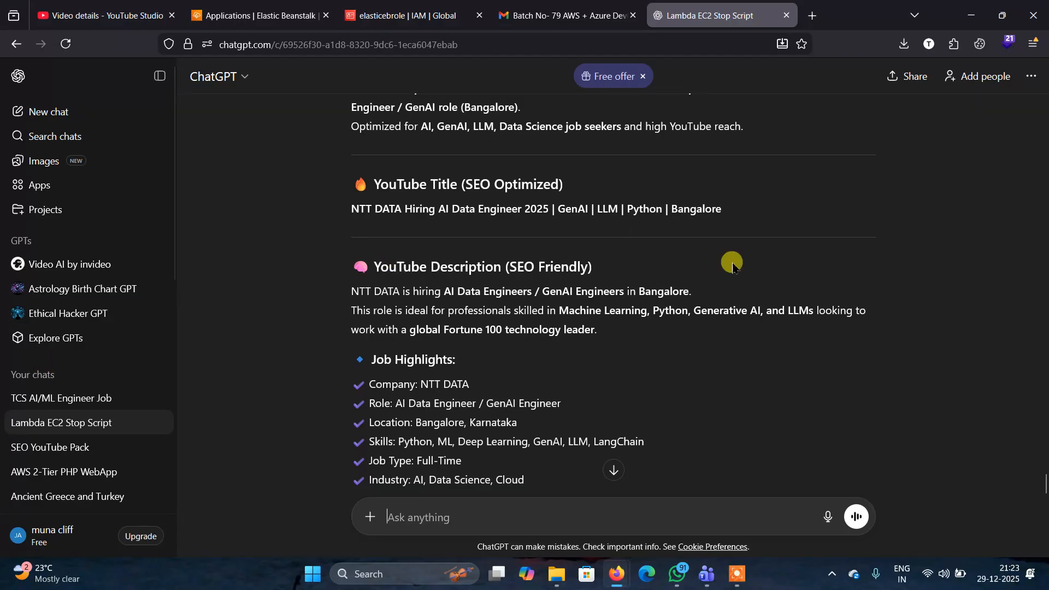
Examine the Lambda EC2 Stop Script chat for the VPC timeout fixes, the Lambda IAM role permission and the minimal boto3 test code
{"action": "scroll", "coordinate": [767, 278], "scroll_direction": "up", "scroll_amount": 4}
{"action": "scroll", "coordinate": [767, 278], "scroll_direction": "up", "scroll_amount": 20}
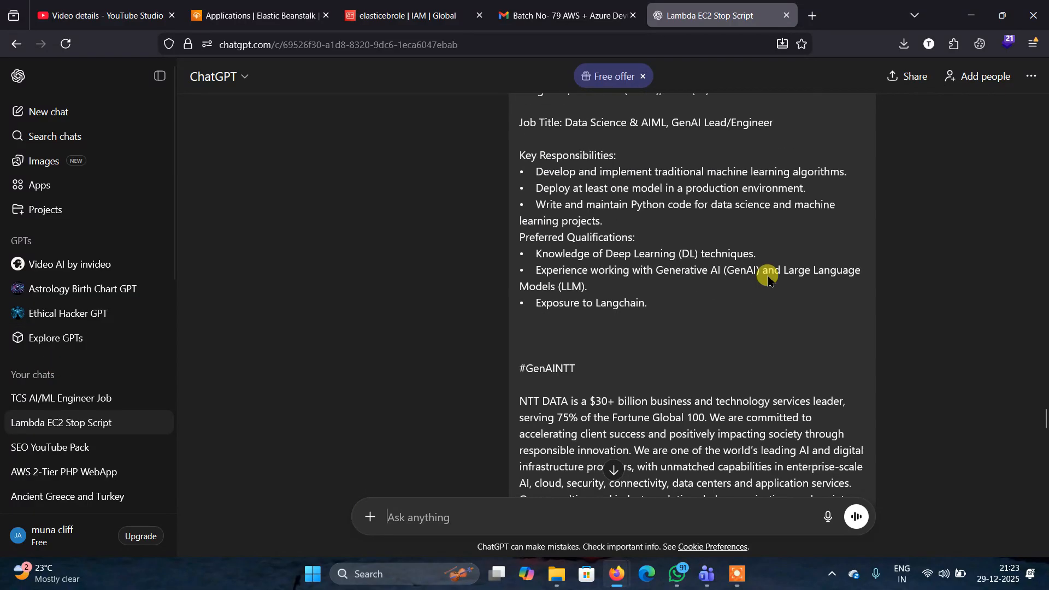
{"action": "scroll", "coordinate": [767, 278], "scroll_direction": "up", "scroll_amount": 20}
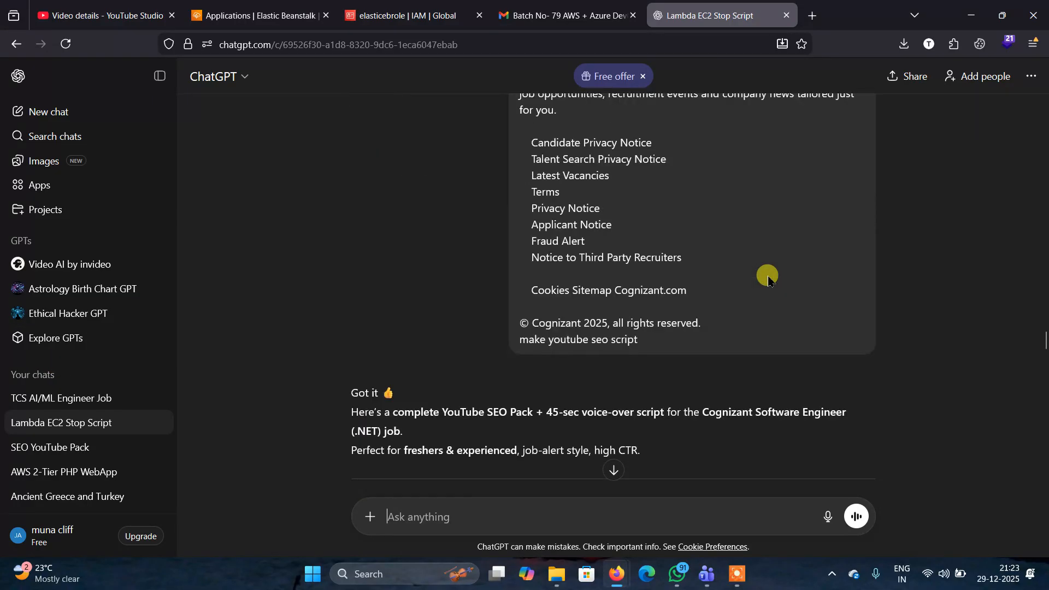
{"action": "scroll", "coordinate": [767, 279], "scroll_direction": "up", "scroll_amount": 20}
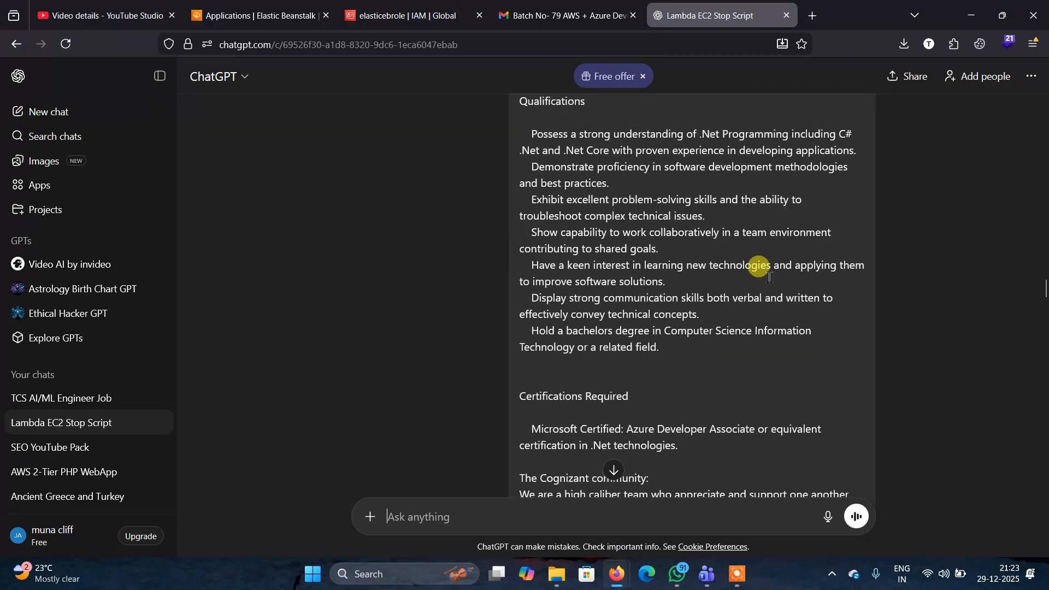
{"action": "scroll", "coordinate": [769, 277], "scroll_direction": "up", "scroll_amount": 15}
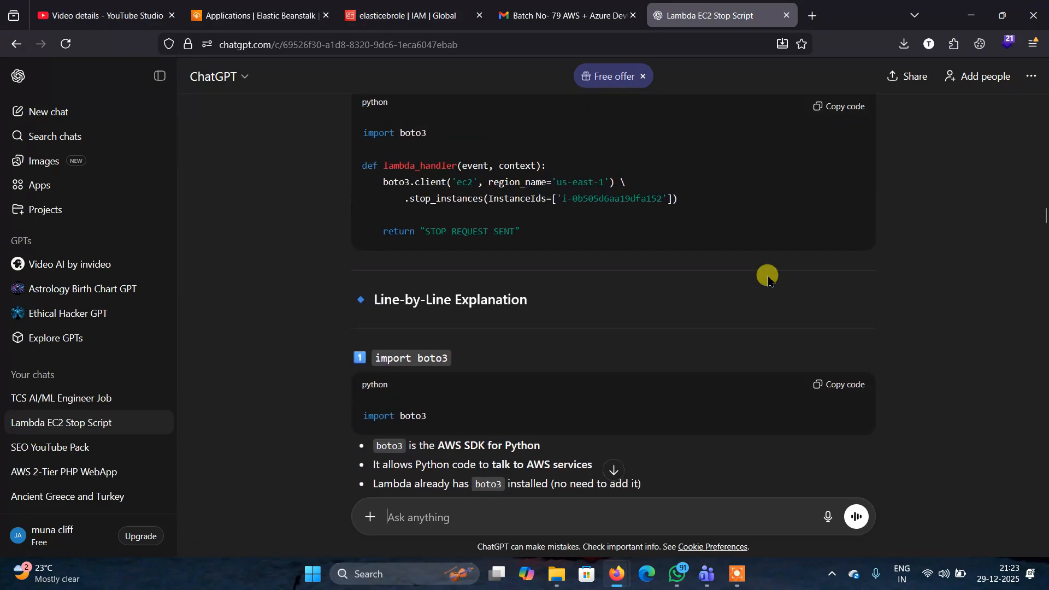
{"action": "scroll", "coordinate": [768, 280], "scroll_direction": "up", "scroll_amount": 15}
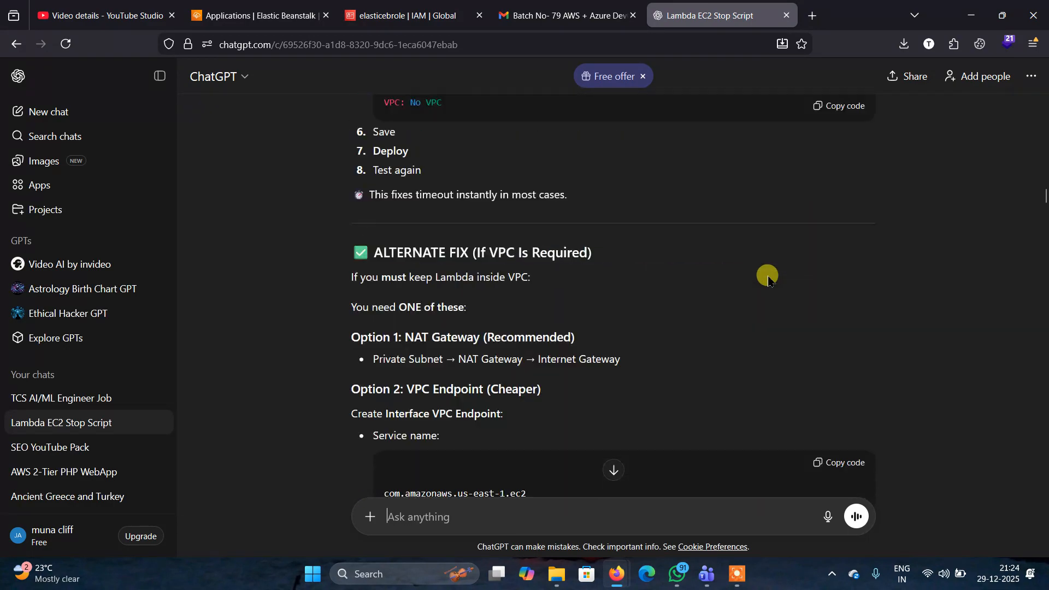
{"action": "scroll", "coordinate": [767, 279], "scroll_direction": "down", "scroll_amount": 2}
{"action": "scroll", "coordinate": [768, 278], "scroll_direction": "up", "scroll_amount": 2}
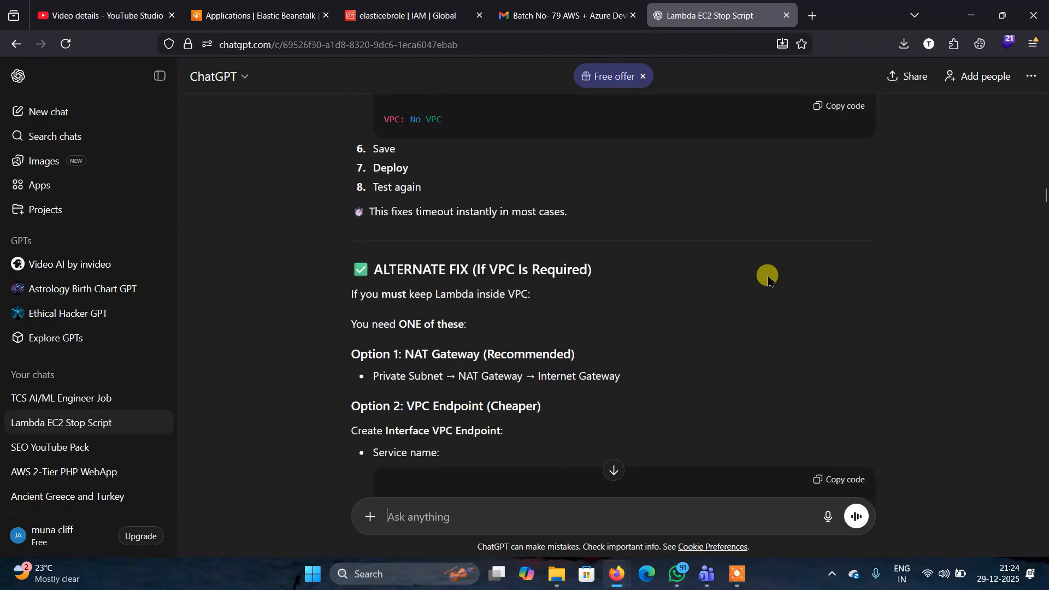
{"action": "scroll", "coordinate": [769, 279], "scroll_direction": "up", "scroll_amount": 8}
{"action": "scroll", "coordinate": [769, 279], "scroll_direction": "down", "scroll_amount": 5}
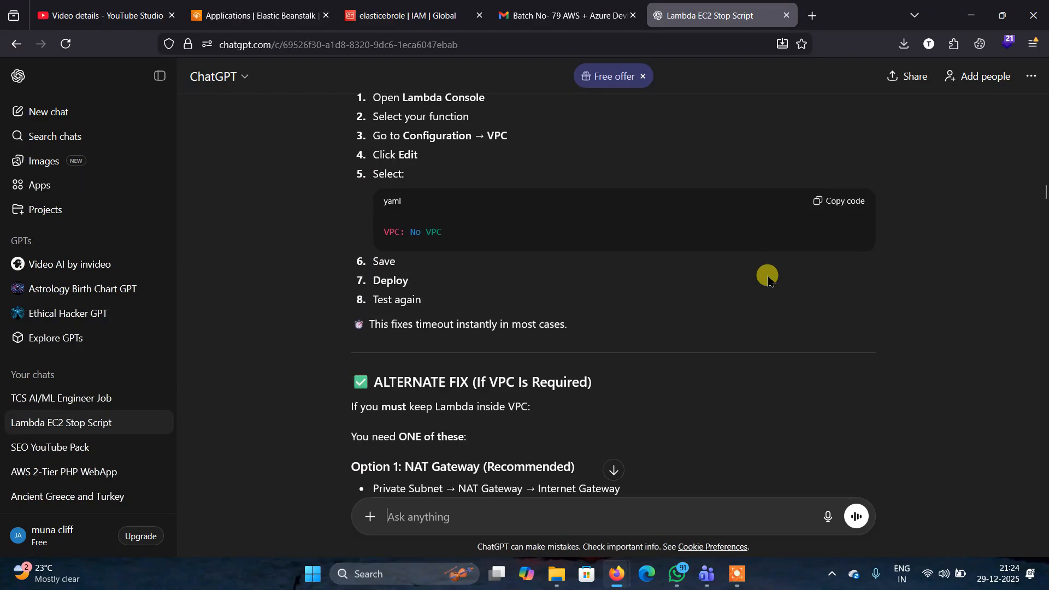
{"action": "scroll", "coordinate": [769, 279], "scroll_direction": "down", "scroll_amount": 3}
{"action": "scroll", "coordinate": [769, 279], "scroll_direction": "down", "scroll_amount": 2}
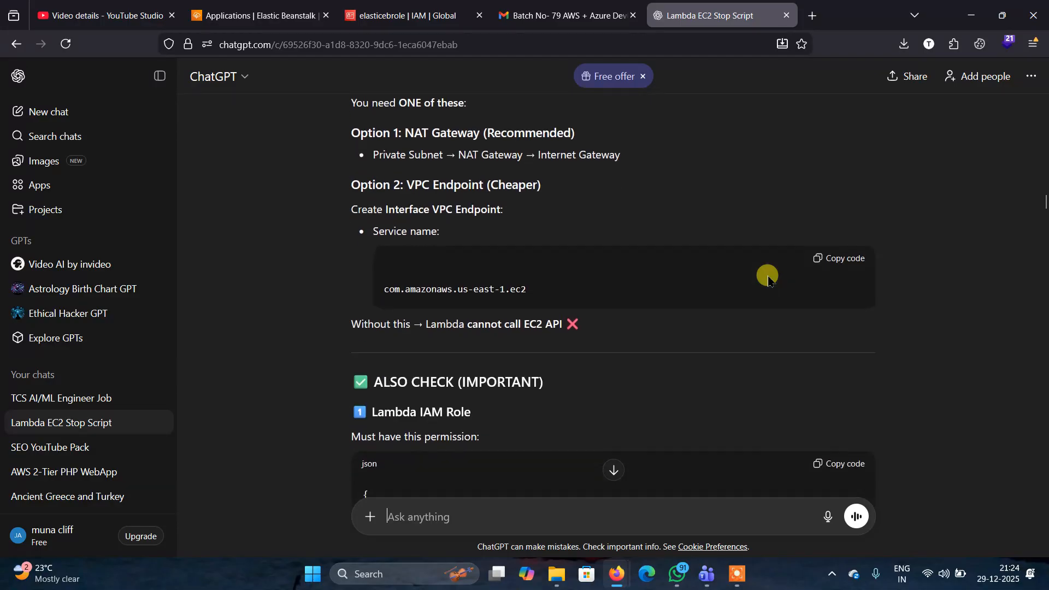
{"action": "scroll", "coordinate": [769, 279], "scroll_direction": "down", "scroll_amount": 4}
{"action": "scroll", "coordinate": [768, 279], "scroll_direction": "down", "scroll_amount": 3}
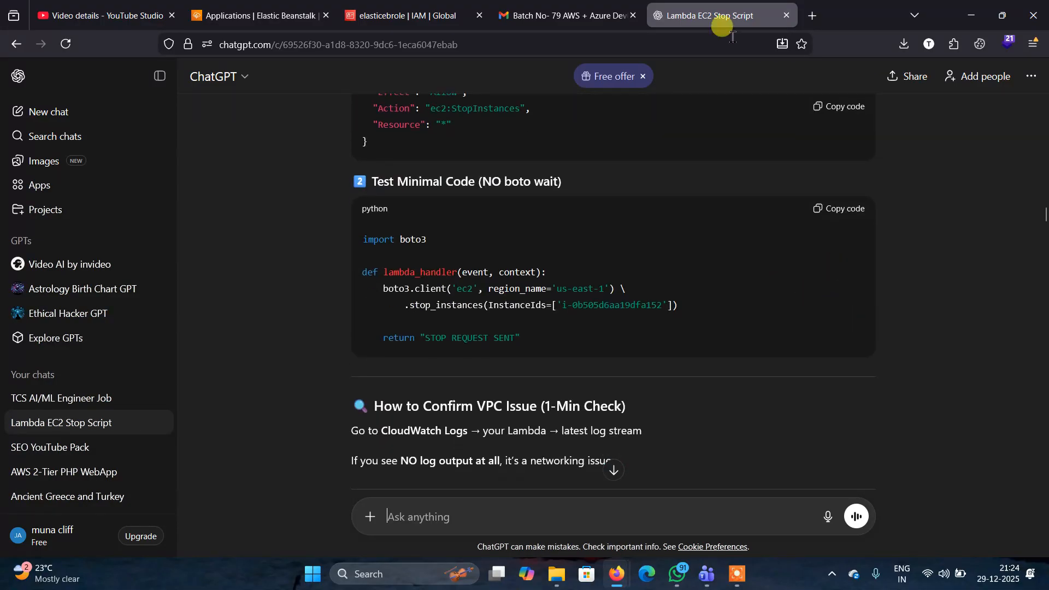
Open Google in a new browser tab and search for "lambda in aws"
{"action": "left_click", "coordinate": [813, 15]}
{"action": "left_click", "coordinate": [426, 42]}
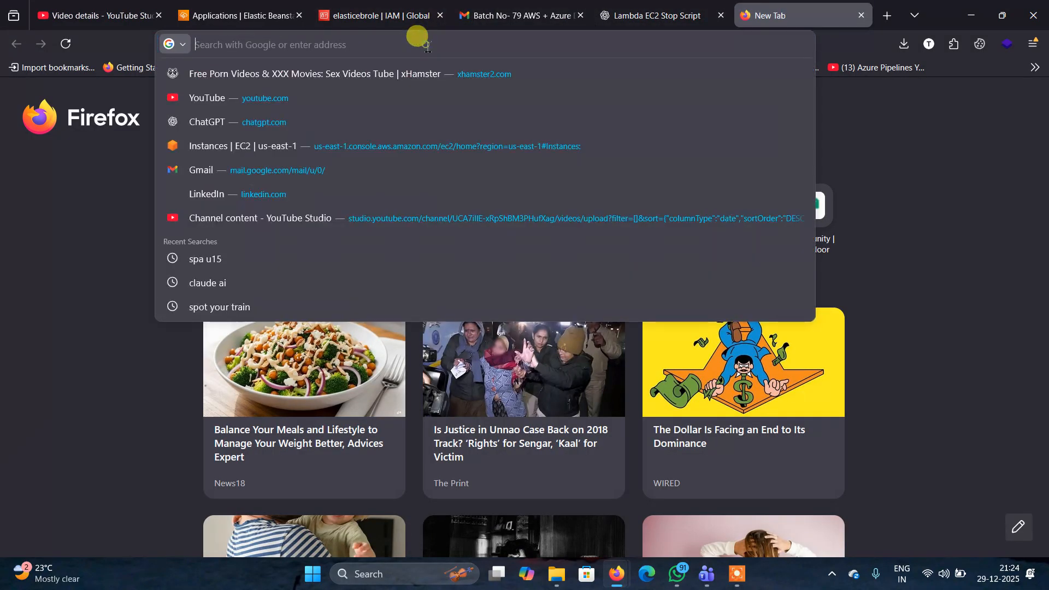
{"action": "type", "text": "google.com/"}
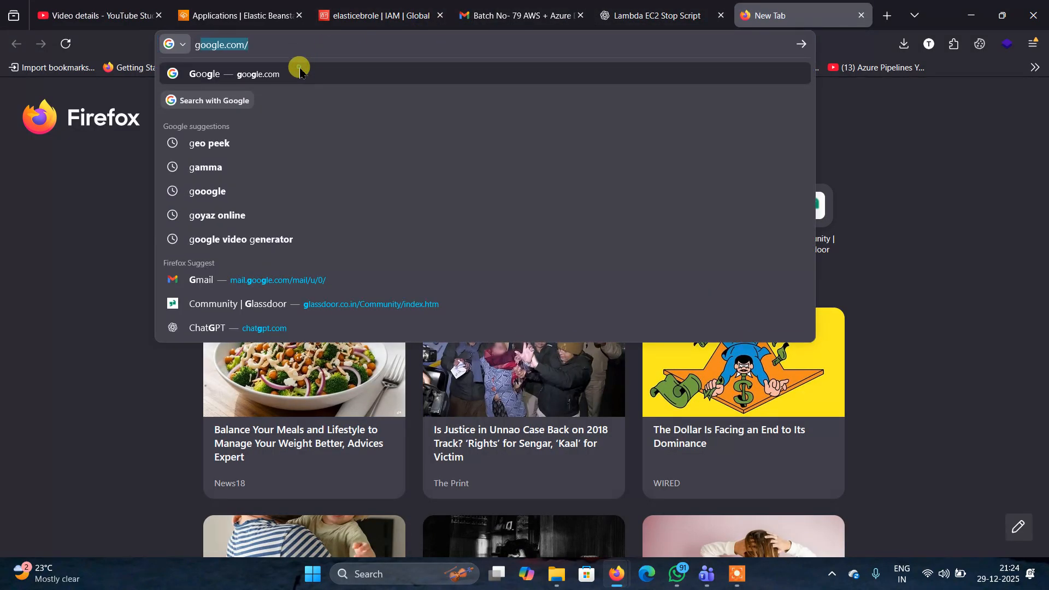
{"action": "left_click", "coordinate": [301, 66]}
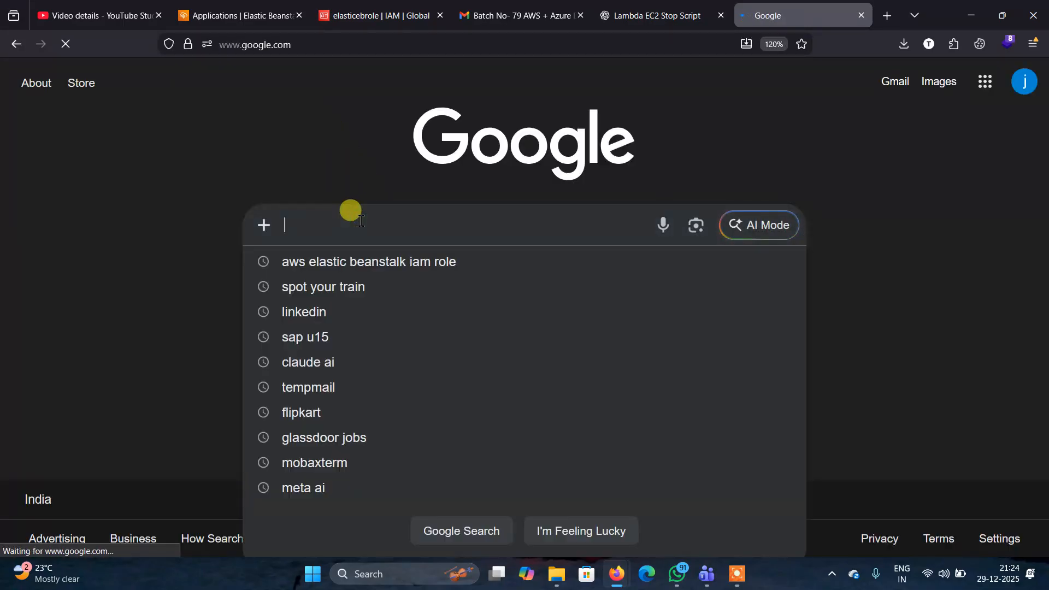
{"action": "left_click", "coordinate": [360, 217]}
{"action": "type", "text": "lamb"}
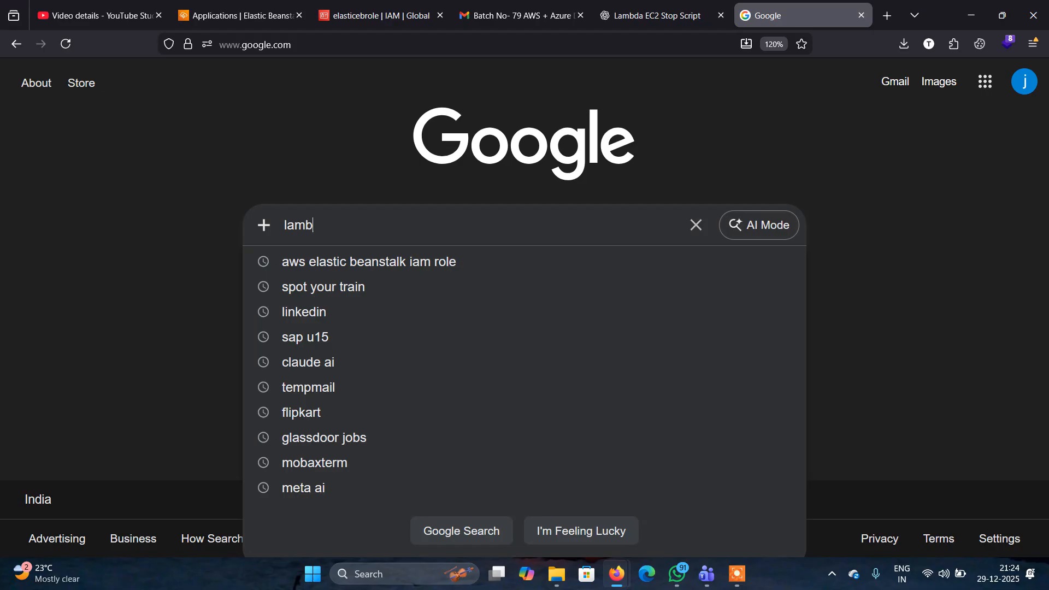
{"action": "type", "text": "d"}
{"action": "left_click", "coordinate": [364, 265]}
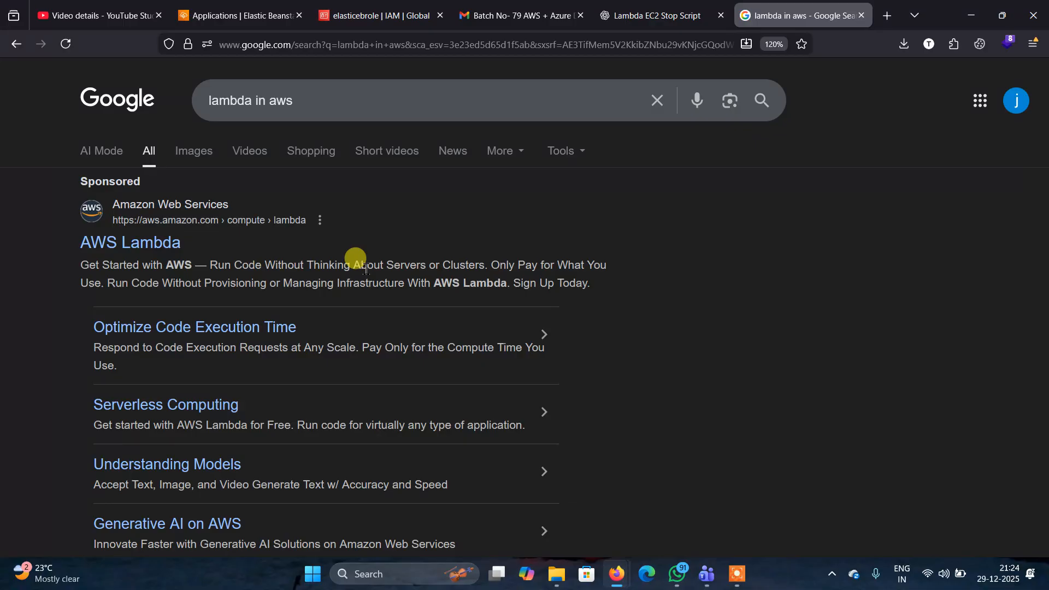
Open the sponsored AWS Lambda search result and review the What is AWS Lambda and Use Cases sections
{"action": "left_click", "coordinate": [147, 245]}
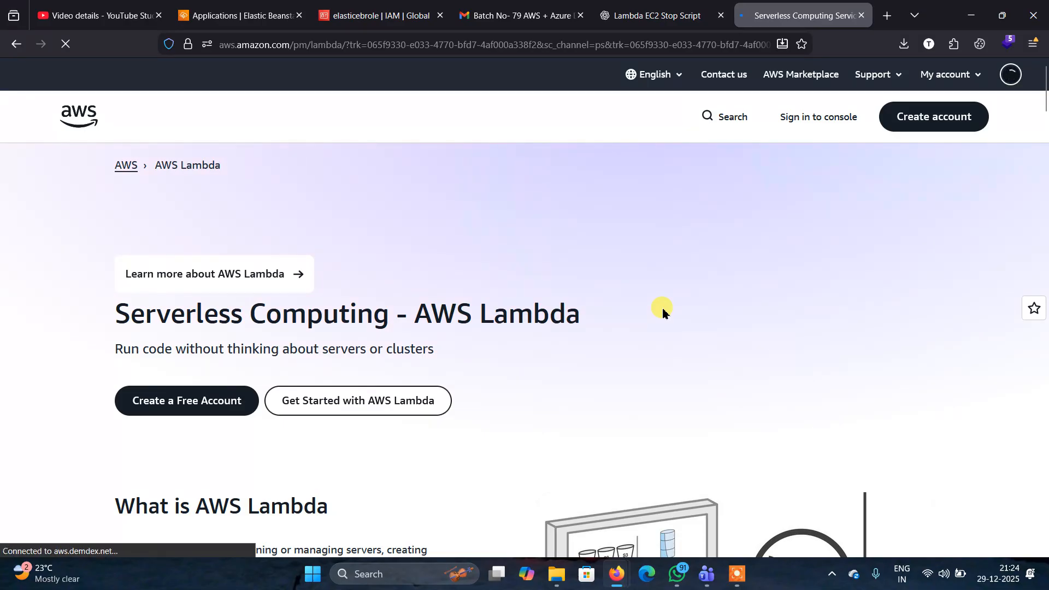
{"action": "scroll", "coordinate": [664, 309], "scroll_direction": "down", "scroll_amount": 3}
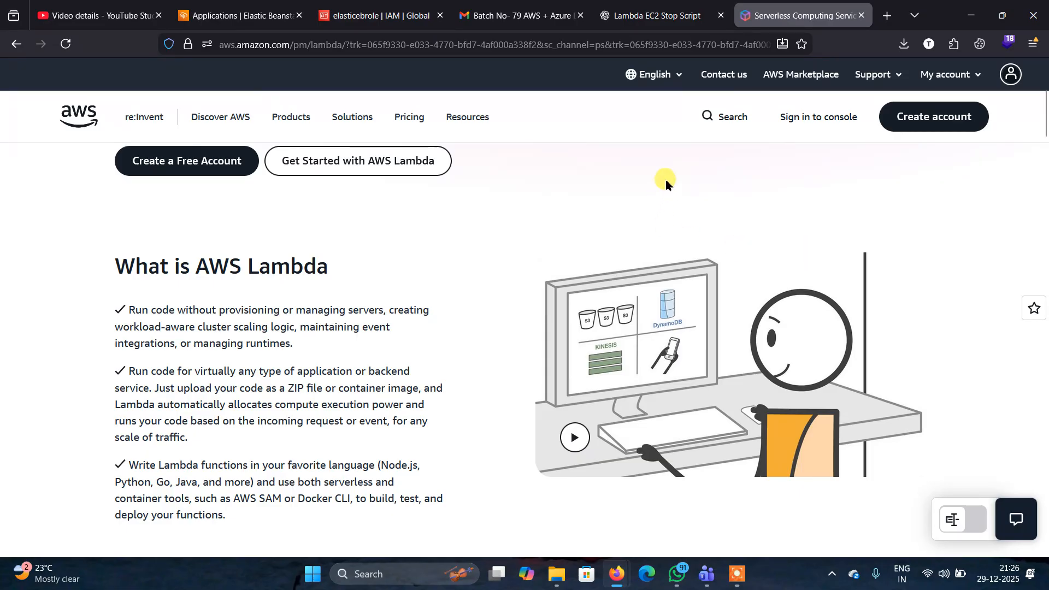
{"action": "scroll", "coordinate": [504, 228], "scroll_direction": "down", "scroll_amount": 2}
{"action": "scroll", "coordinate": [504, 229], "scroll_direction": "down", "scroll_amount": 2}
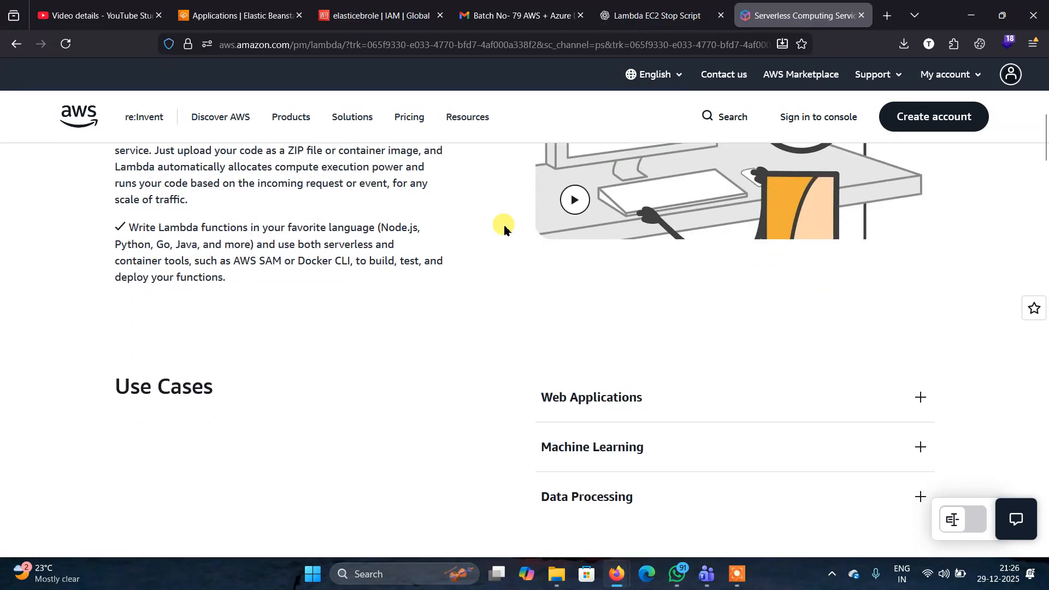
{"action": "scroll", "coordinate": [426, 361], "scroll_direction": "up", "scroll_amount": 2}
{"action": "scroll", "coordinate": [426, 361], "scroll_direction": "up", "scroll_amount": 6}
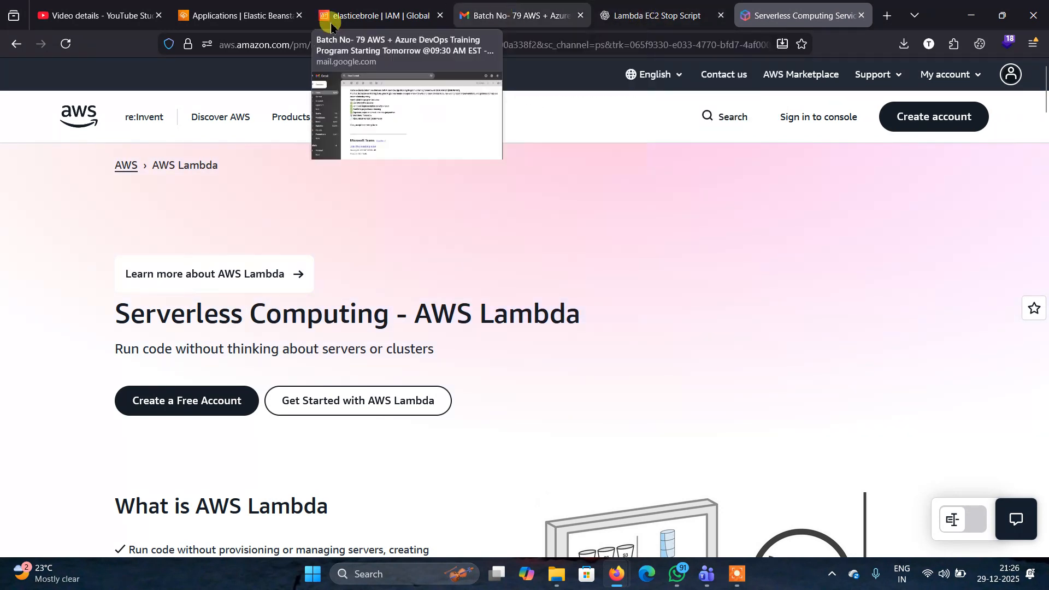
Return to the Elastic Beanstalk applications list and reload it to check the webapp deletion
{"action": "left_click", "coordinate": [250, 20]}
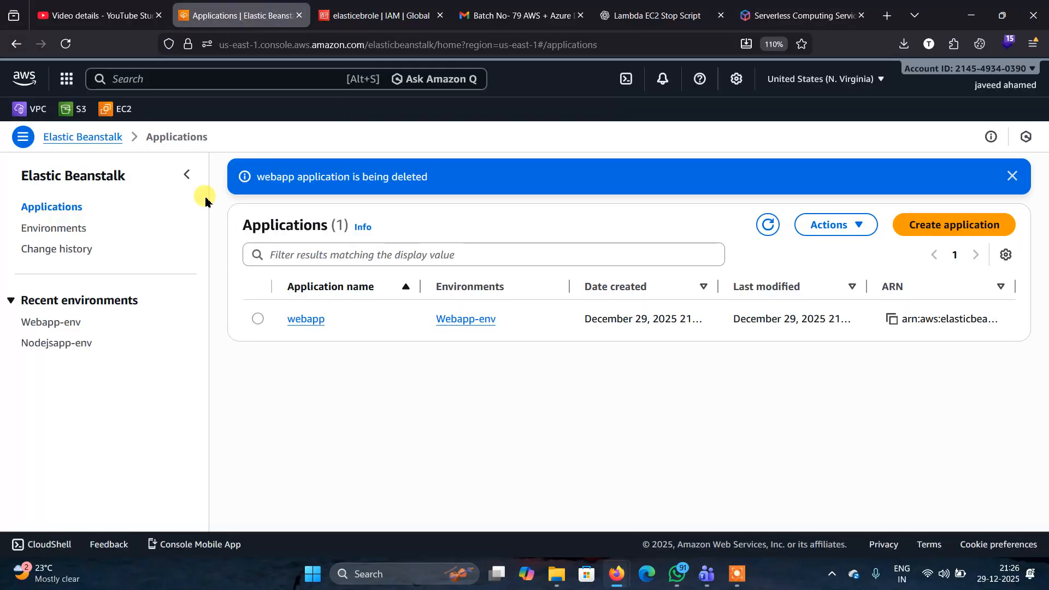
{"action": "left_click", "coordinate": [66, 43]}
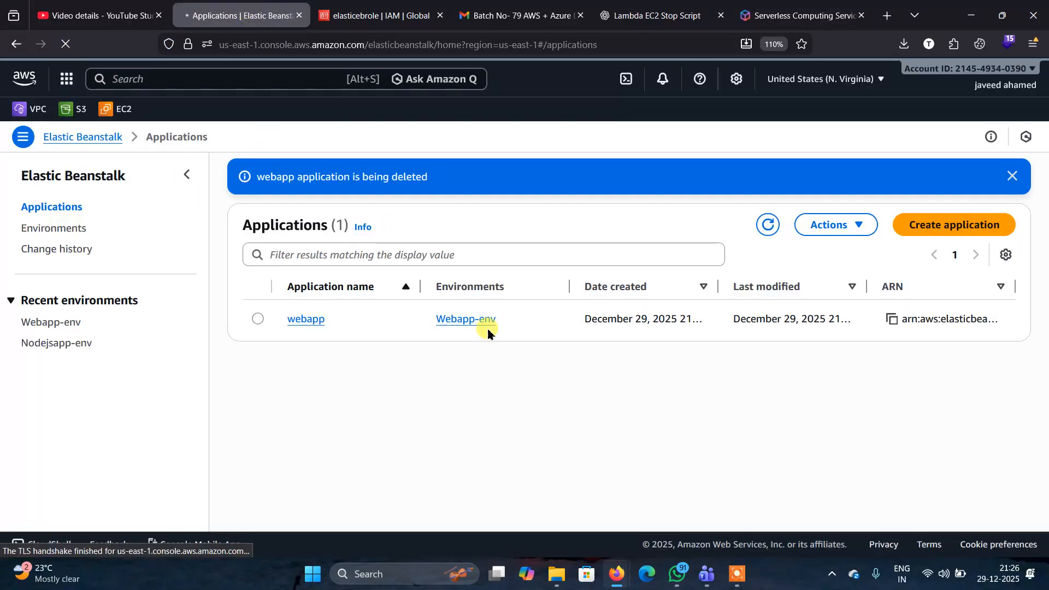
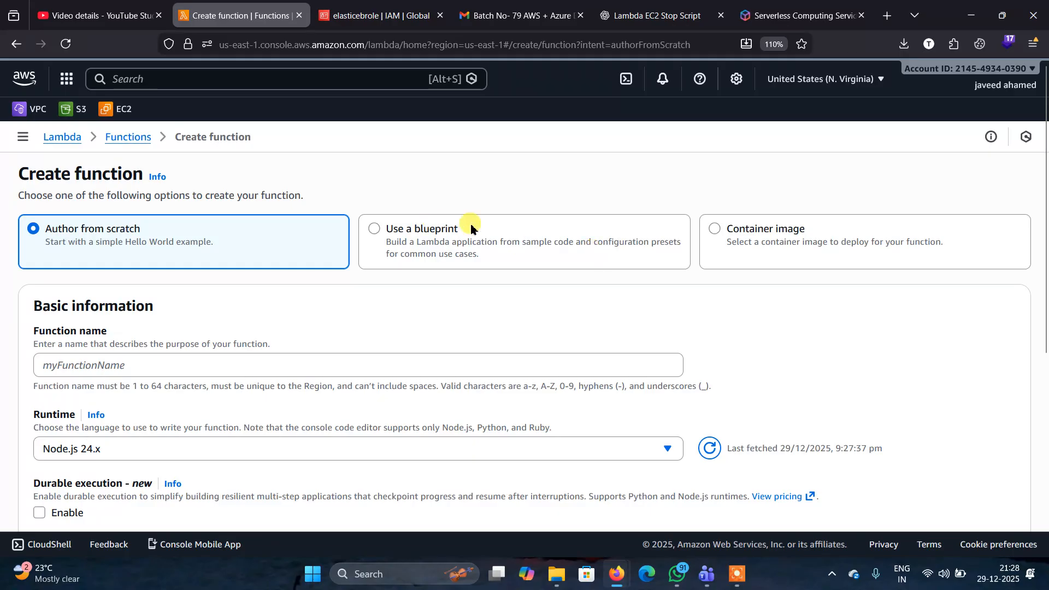
Preview the Container image option, return to Author from scratch, and name the new Lambda function WEBAPP
{"action": "left_click", "coordinate": [716, 229]}
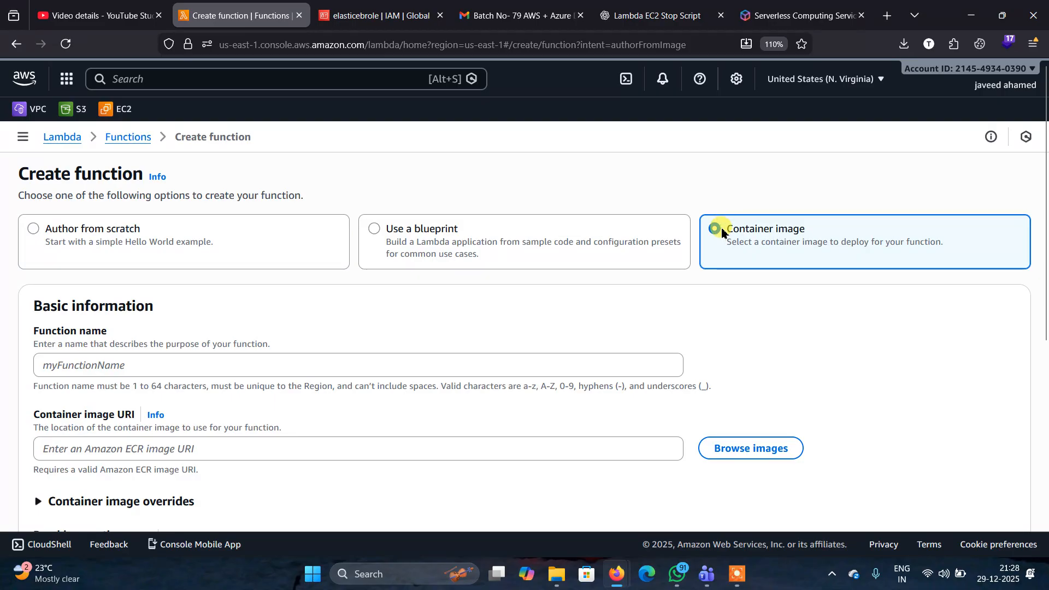
{"action": "left_click", "coordinate": [110, 230]}
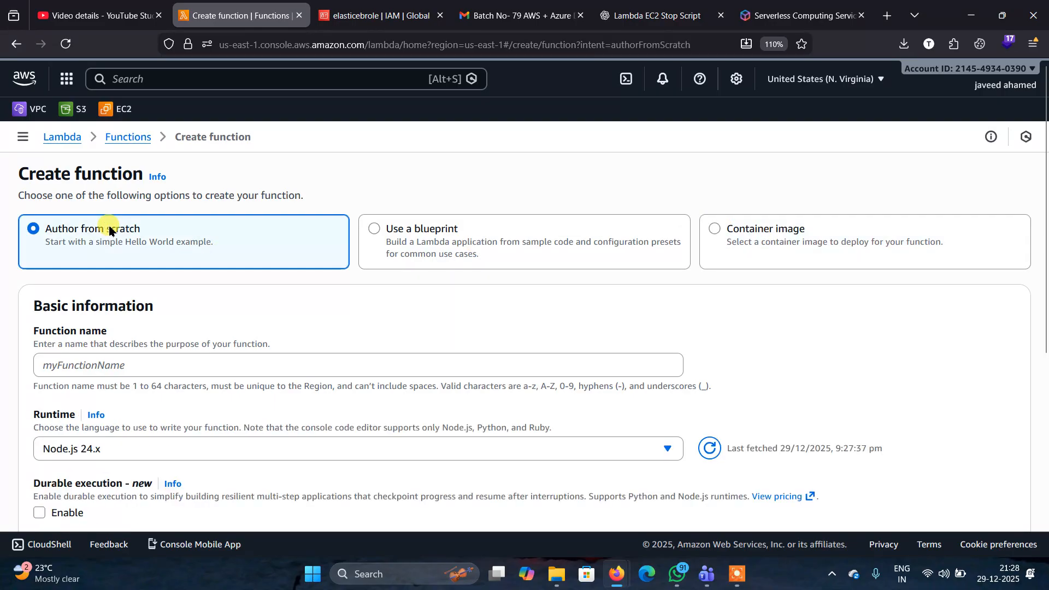
{"action": "scroll", "coordinate": [789, 363], "scroll_direction": "down", "scroll_amount": 1}
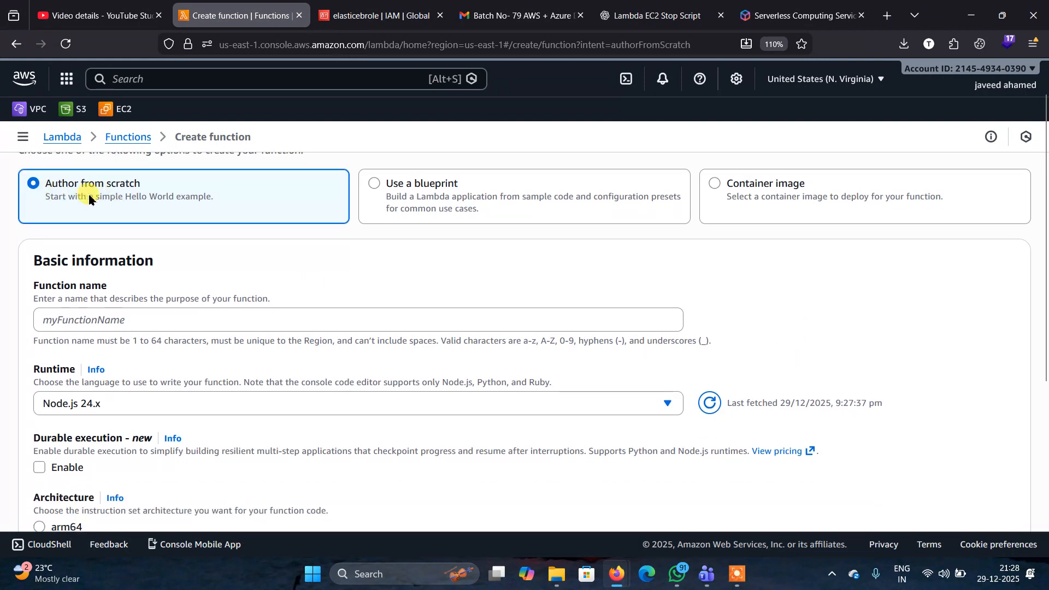
{"action": "left_click", "coordinate": [171, 317]}
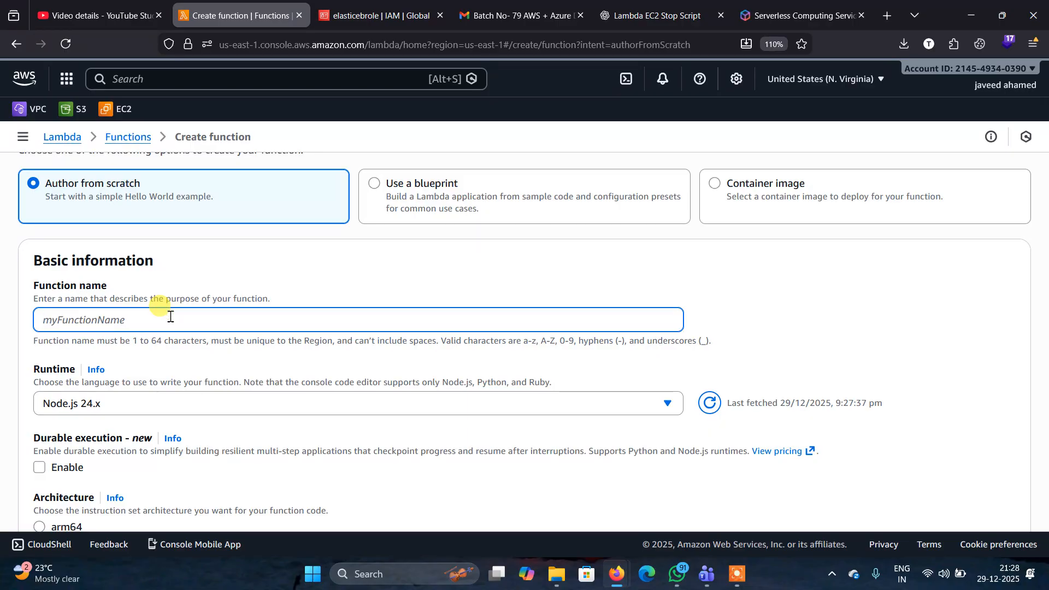
{"action": "type", "text": "WEBAPP"}
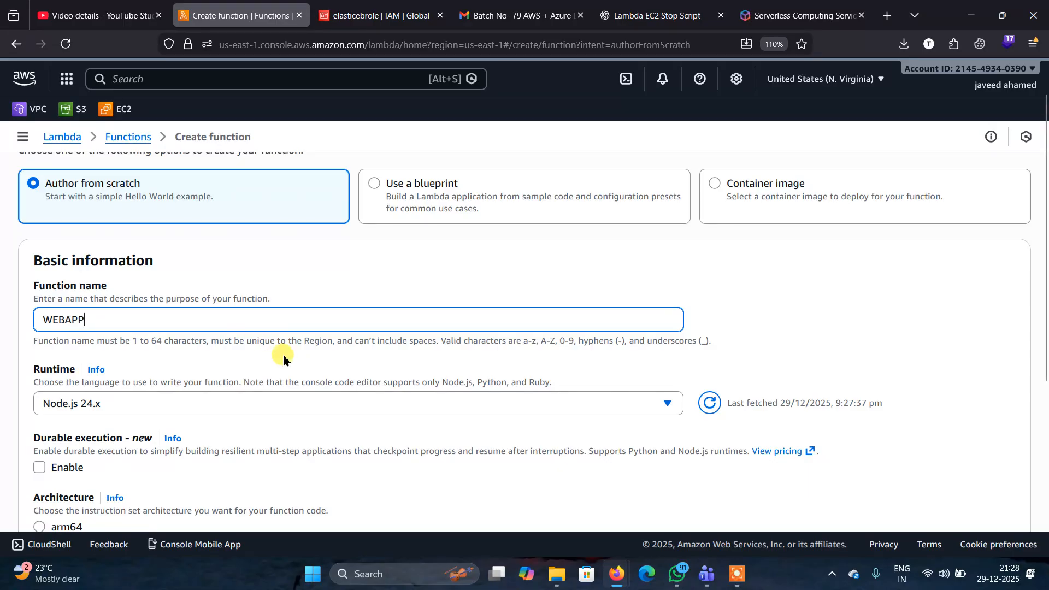
{"action": "key", "text": "Caps_Lock"}
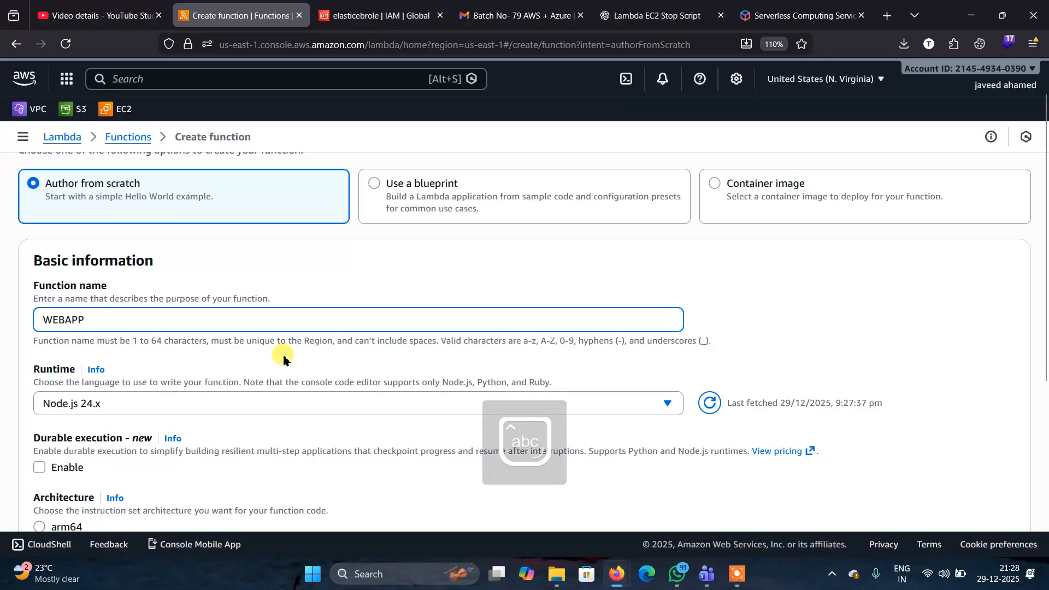
Set the function's runtime to Python 3.13
{"action": "left_click", "coordinate": [281, 405]}
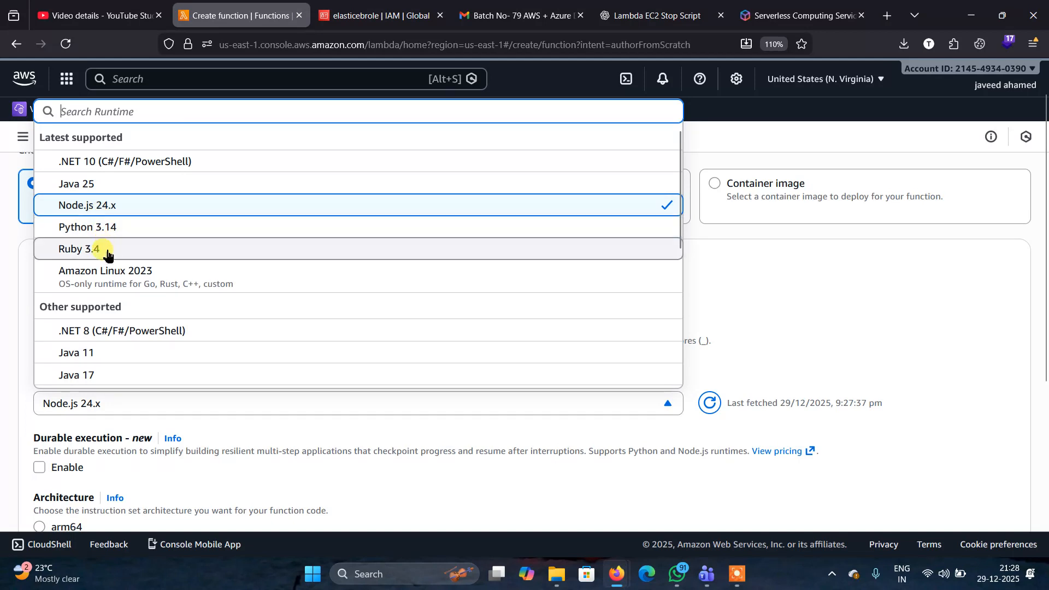
{"action": "scroll", "coordinate": [175, 265], "scroll_direction": "down", "scroll_amount": 4}
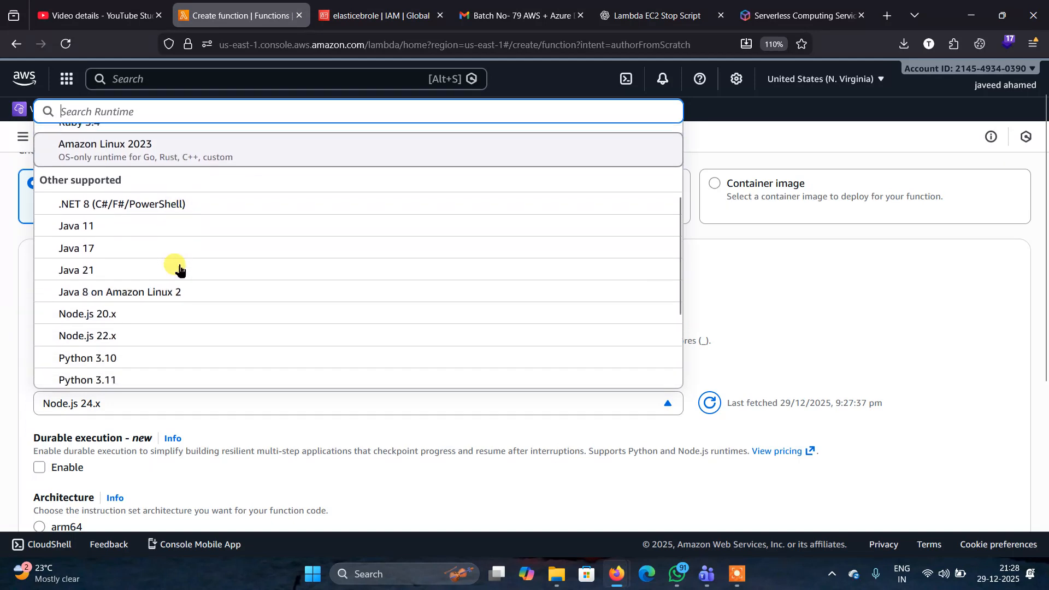
{"action": "scroll", "coordinate": [180, 270], "scroll_direction": "down", "scroll_amount": 5}
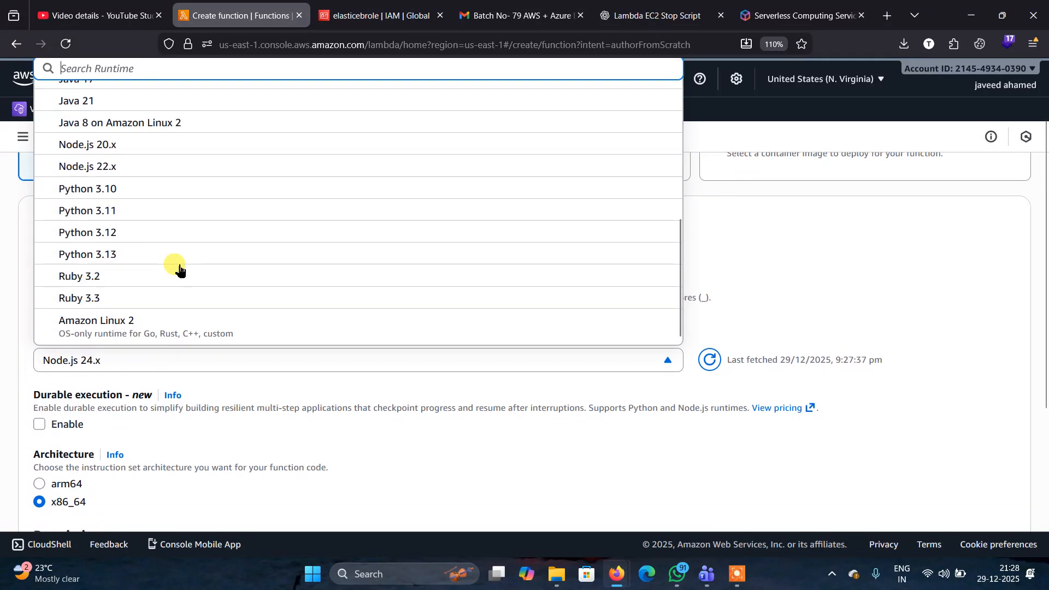
{"action": "left_click", "coordinate": [108, 260]}
Expand the default execution role settings and review the available role options for the function
{"action": "scroll", "coordinate": [316, 340], "scroll_direction": "down", "scroll_amount": 3}
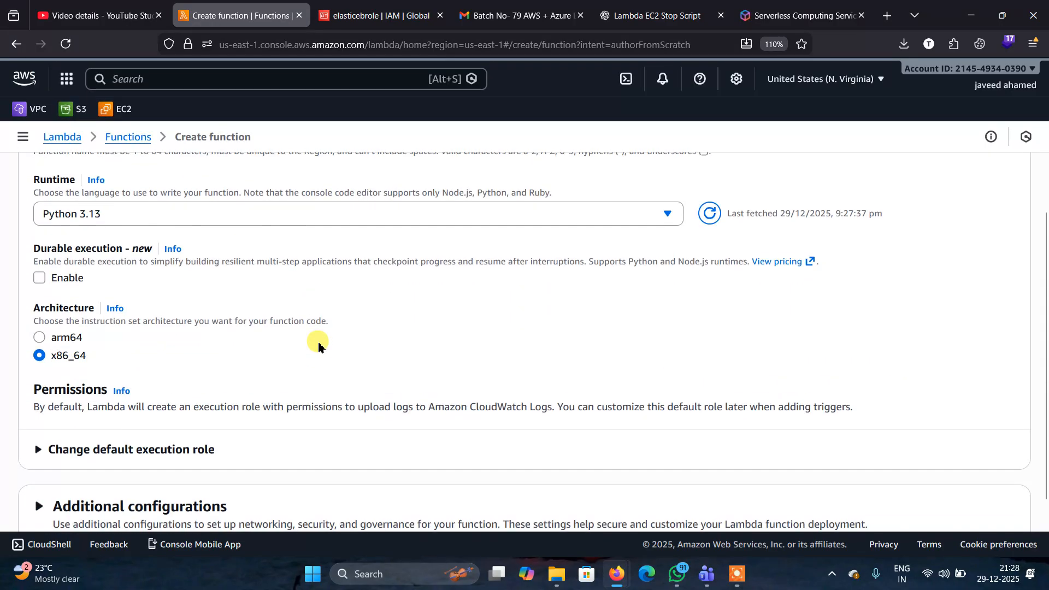
{"action": "scroll", "coordinate": [316, 342], "scroll_direction": "down", "scroll_amount": 1}
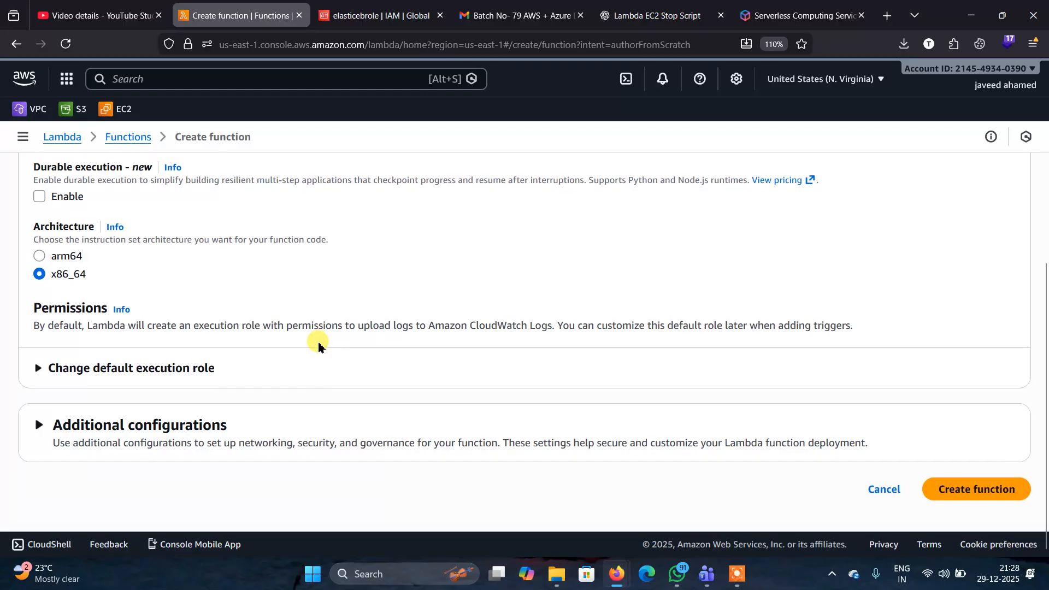
{"action": "left_click", "coordinate": [170, 370]}
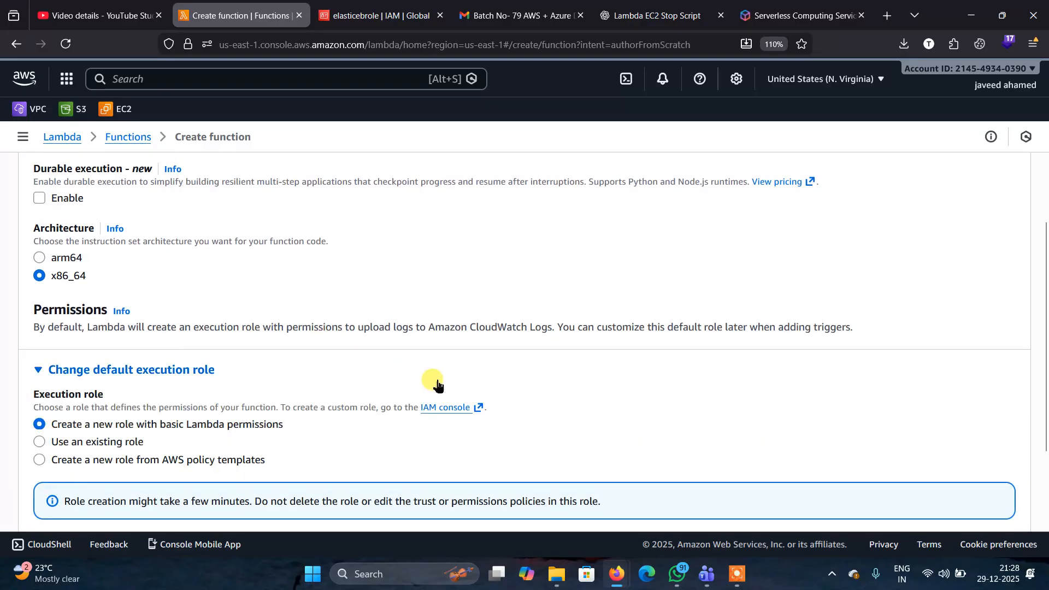
{"action": "scroll", "coordinate": [437, 382], "scroll_direction": "down", "scroll_amount": 1}
{"action": "scroll", "coordinate": [437, 383], "scroll_direction": "down", "scroll_amount": 1}
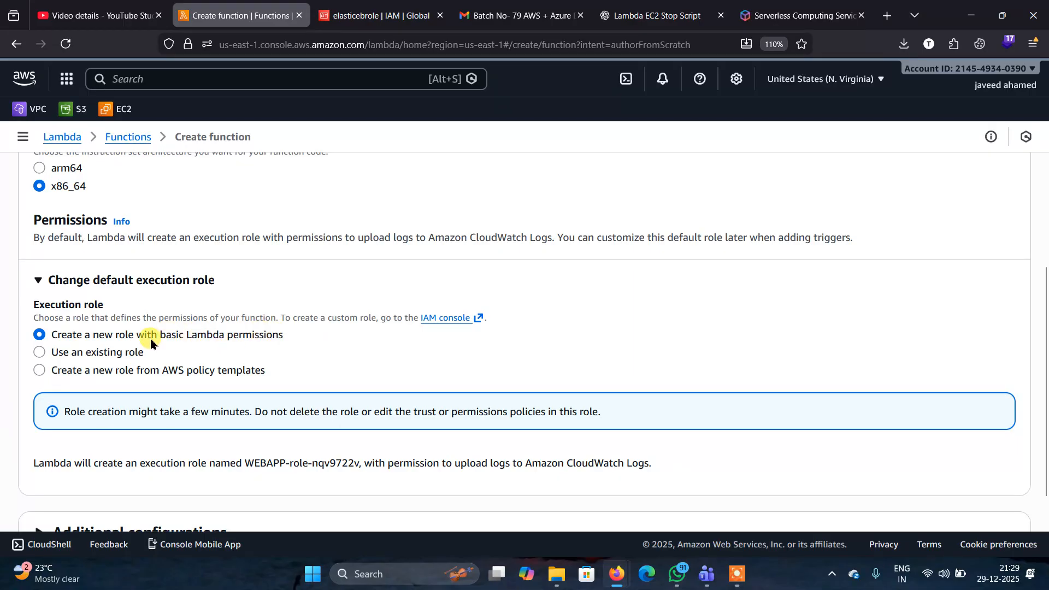
{"action": "scroll", "coordinate": [239, 344], "scroll_direction": "down", "scroll_amount": 2}
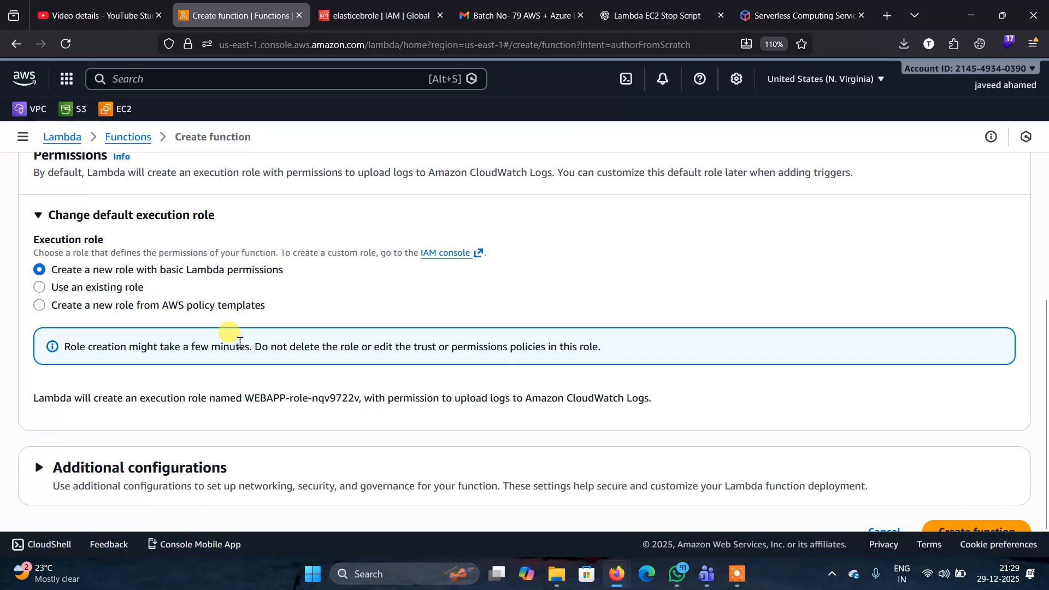
Preview the existing role option, then switch back to creating a new role with basic Lambda permissions
{"action": "left_click", "coordinate": [112, 288]}
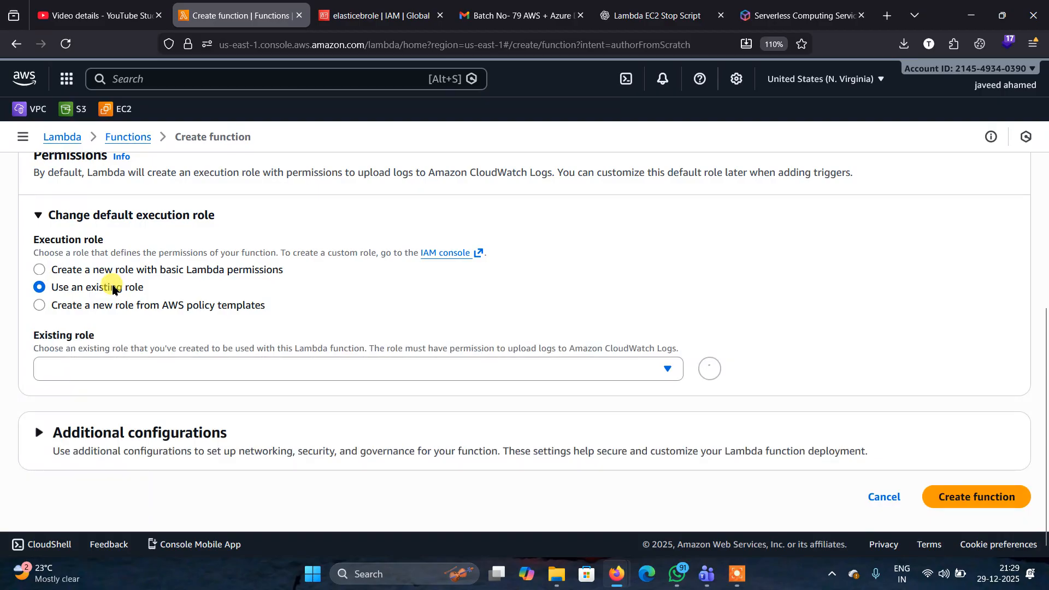
{"action": "left_click", "coordinate": [83, 272]}
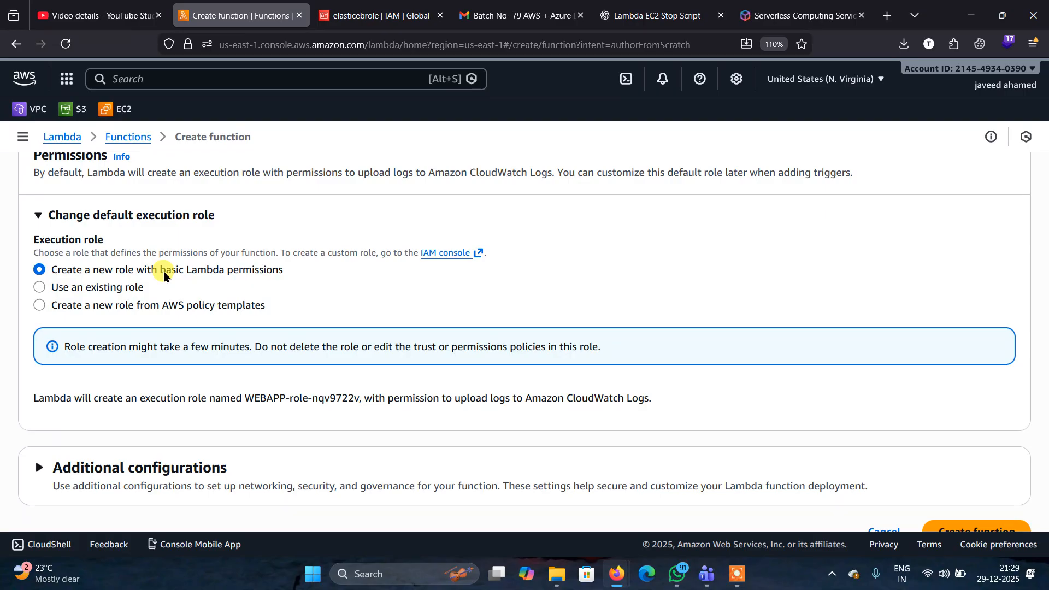
Return to the Lambda functions list and permanently delete the ec2stop function, entering "confirm" to approve the deletion
{"action": "left_click", "coordinate": [17, 48]}
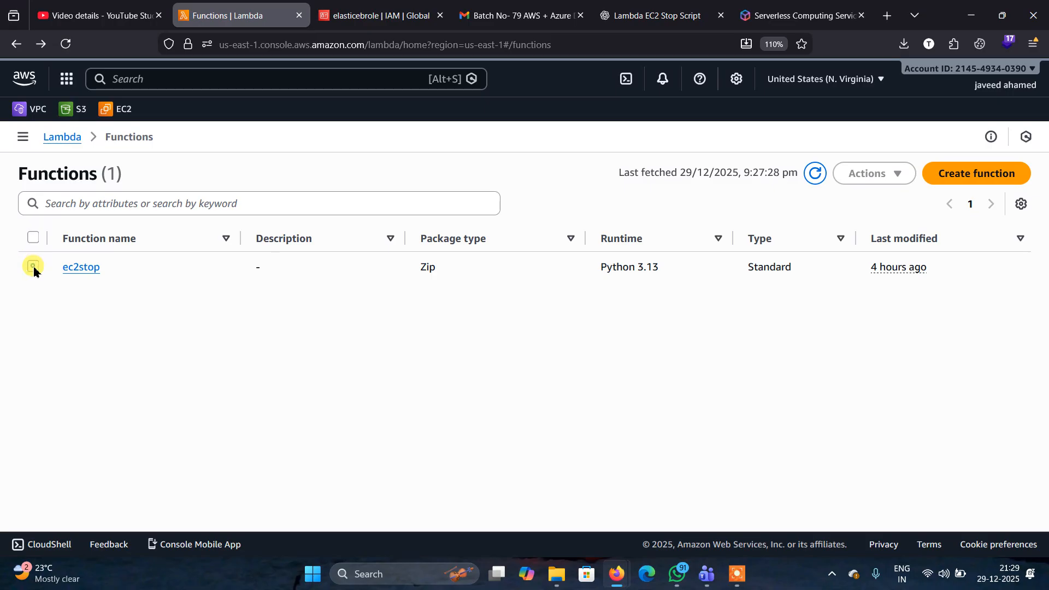
{"action": "left_click", "coordinate": [33, 267]}
{"action": "left_click", "coordinate": [886, 175]}
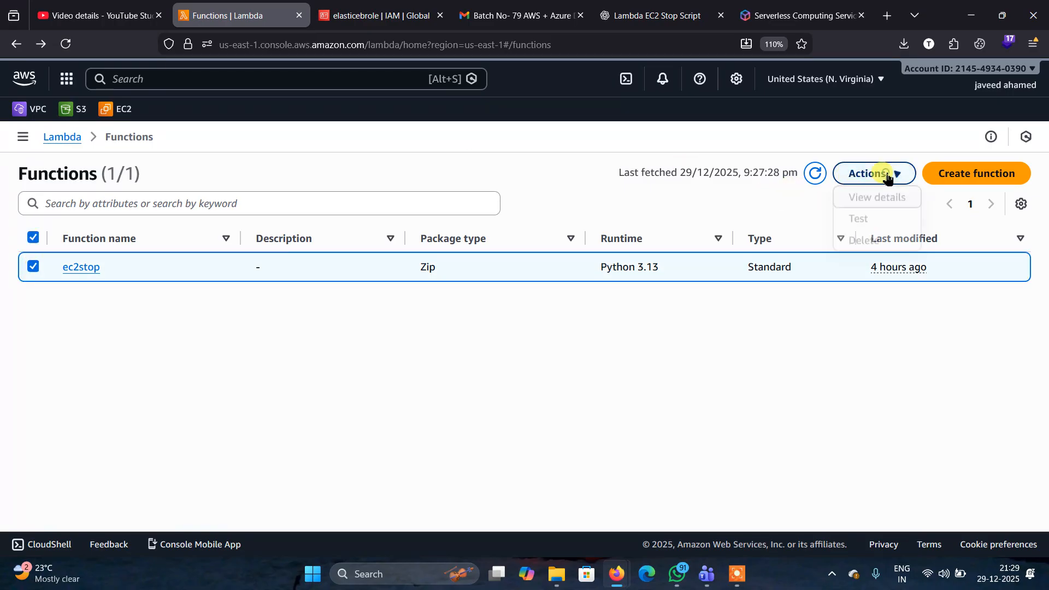
{"action": "left_click", "coordinate": [863, 241]}
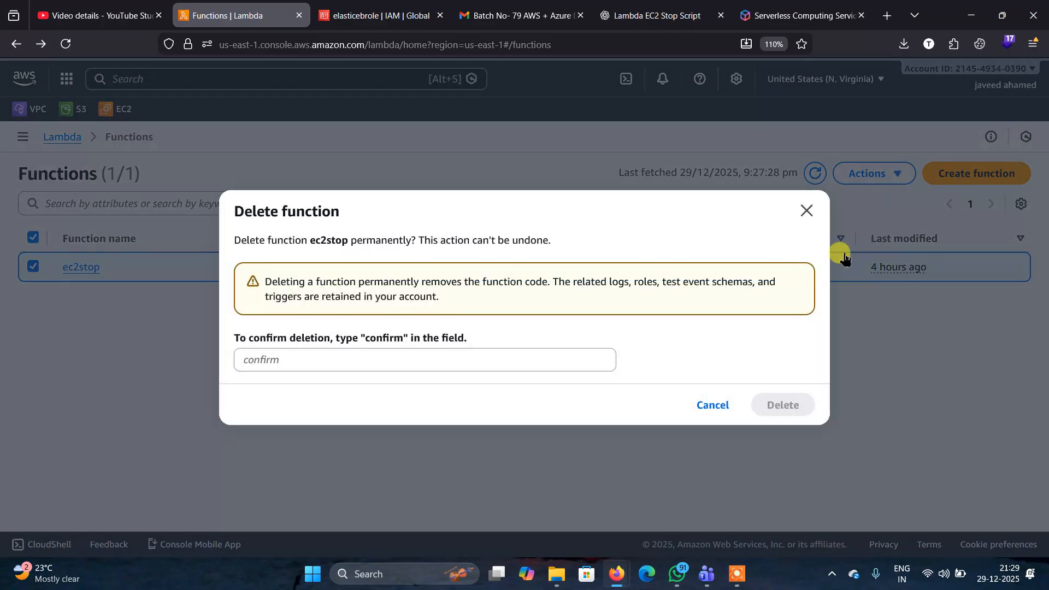
{"action": "left_click", "coordinate": [342, 361]}
{"action": "type", "text": "c"}
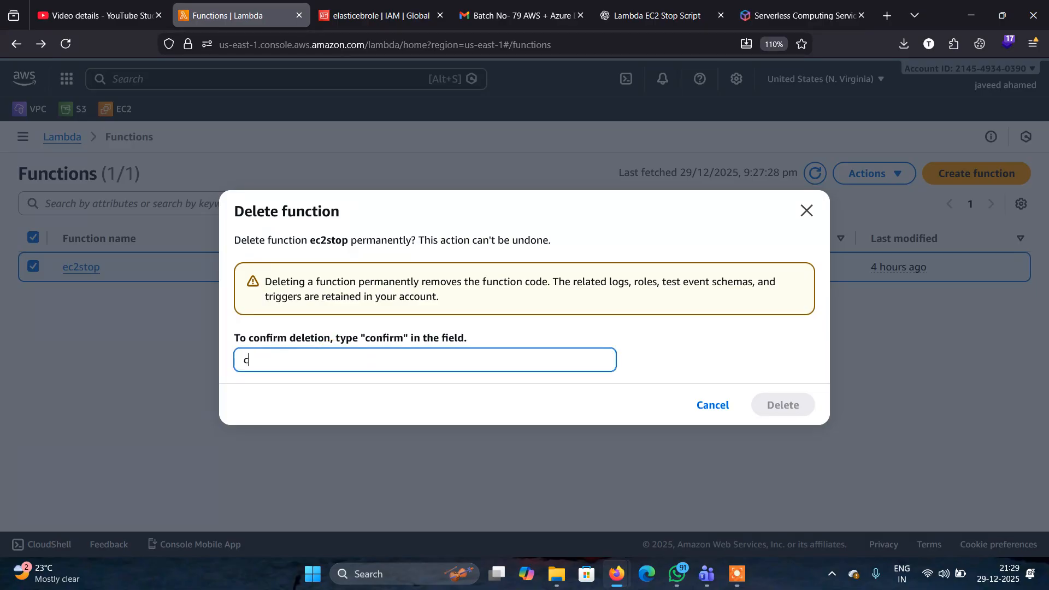
{"action": "type", "text": "onfirm"}
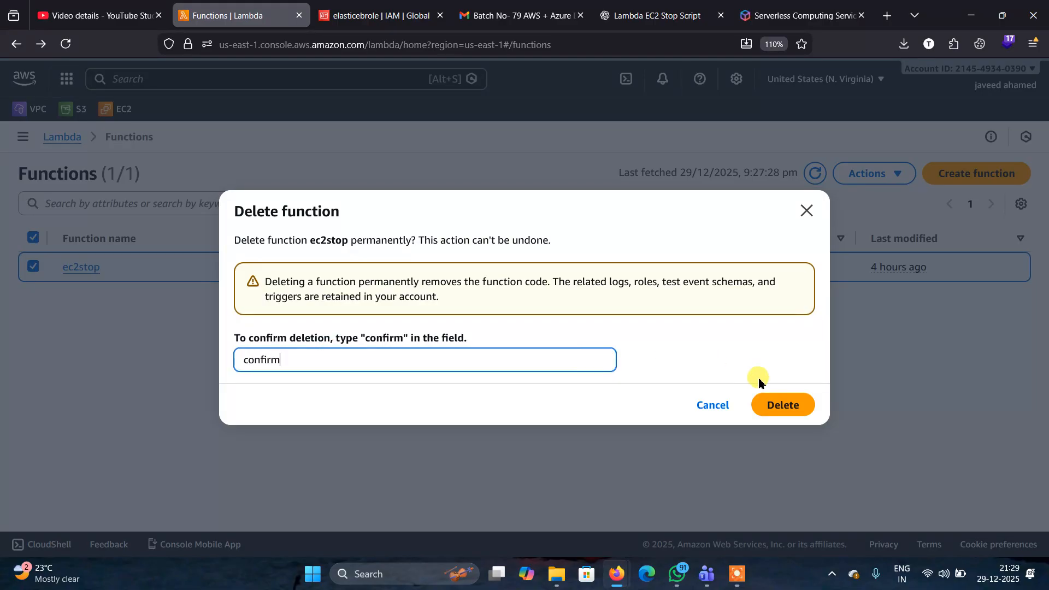
{"action": "left_click", "coordinate": [789, 405]}
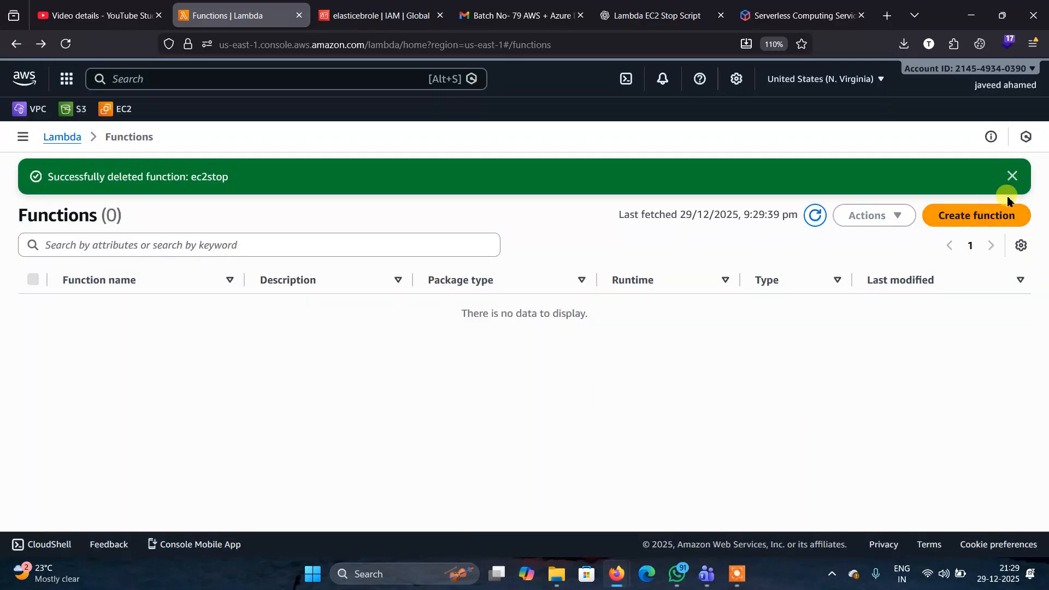
Start creating a new Lambda function from scratch and name it webapp
{"action": "left_click", "coordinate": [1001, 216]}
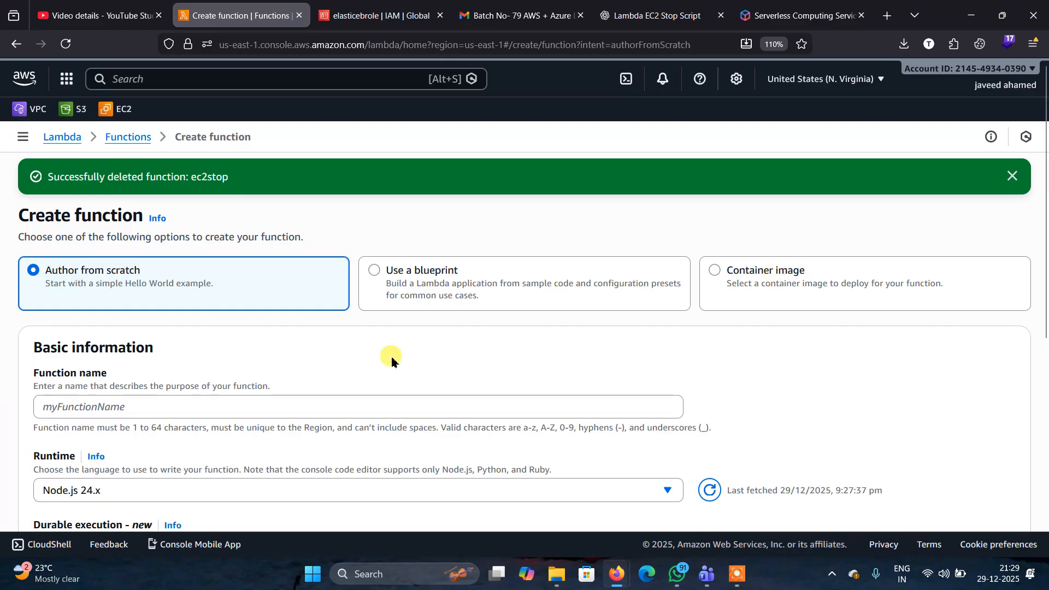
{"action": "scroll", "coordinate": [392, 361], "scroll_direction": "down", "scroll_amount": 2}
{"action": "left_click", "coordinate": [155, 291]}
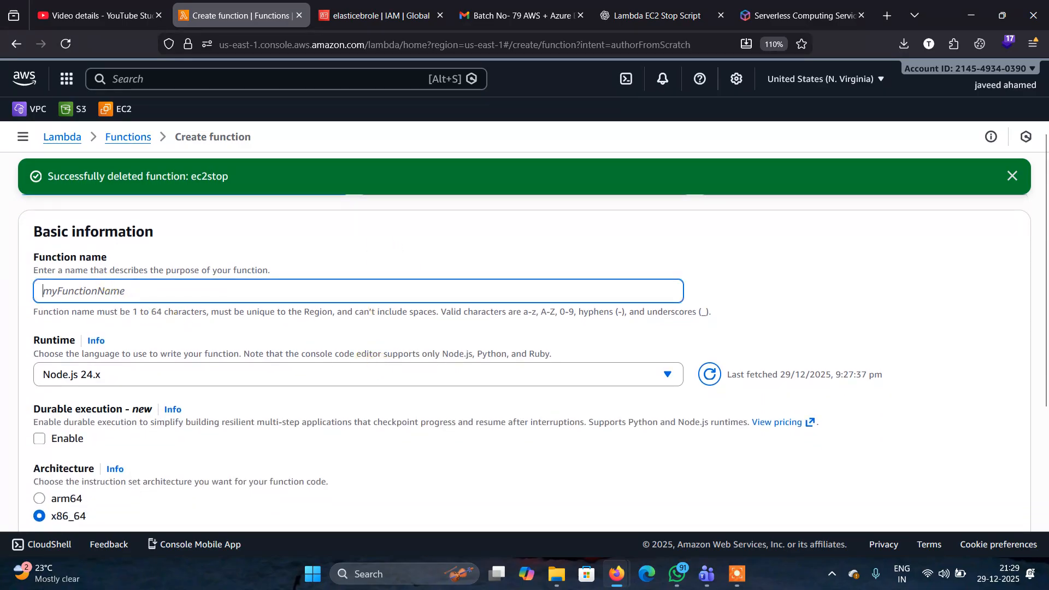
{"action": "type", "text": "weba"}
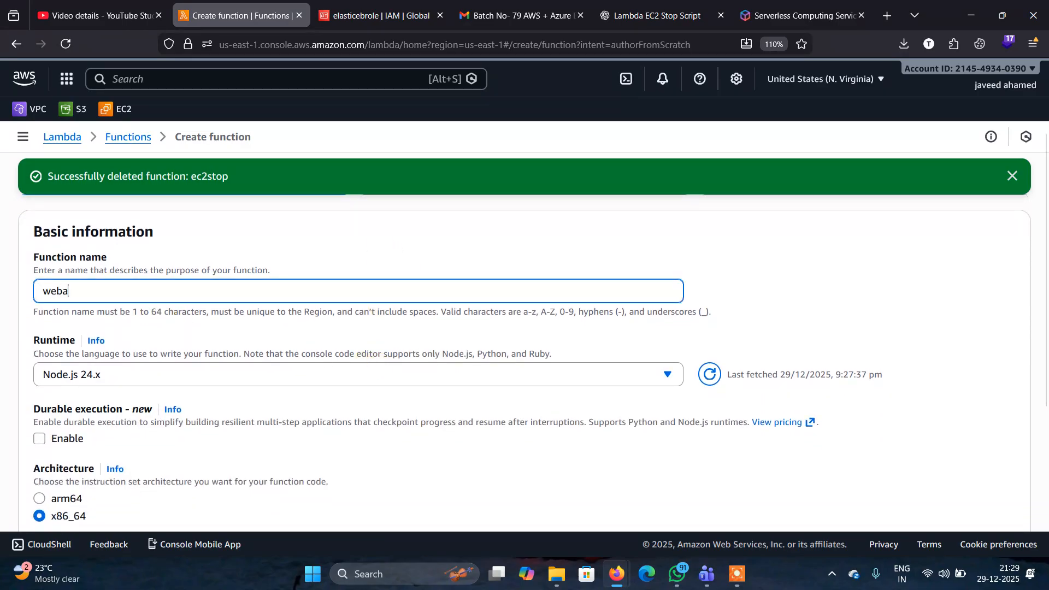
{"action": "type", "text": "pp"}
Set the webapp function's runtime to Python 3.13
{"action": "left_click", "coordinate": [170, 383]}
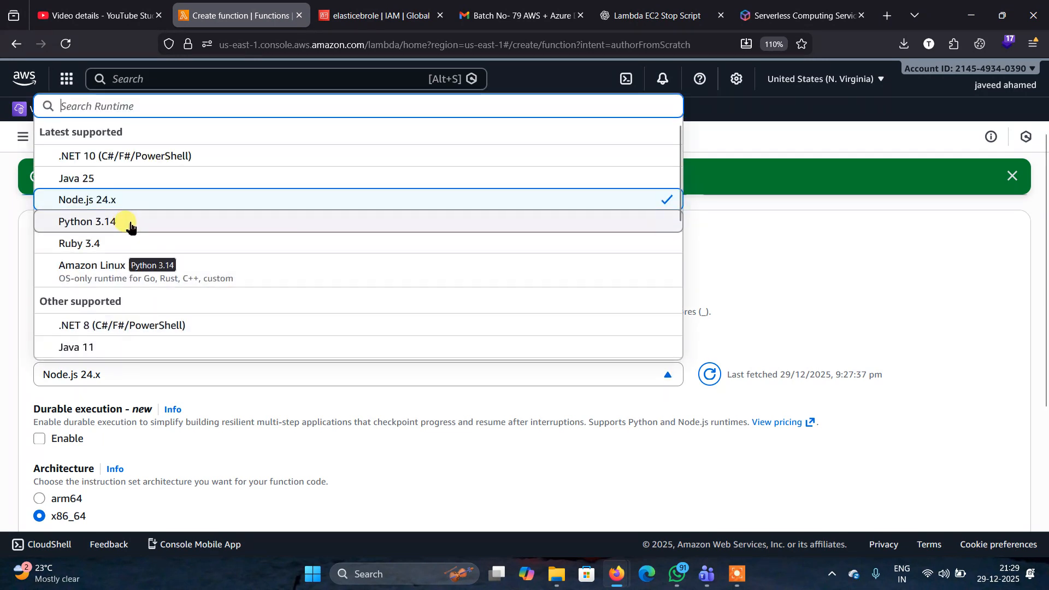
{"action": "scroll", "coordinate": [130, 227], "scroll_direction": "down", "scroll_amount": 5}
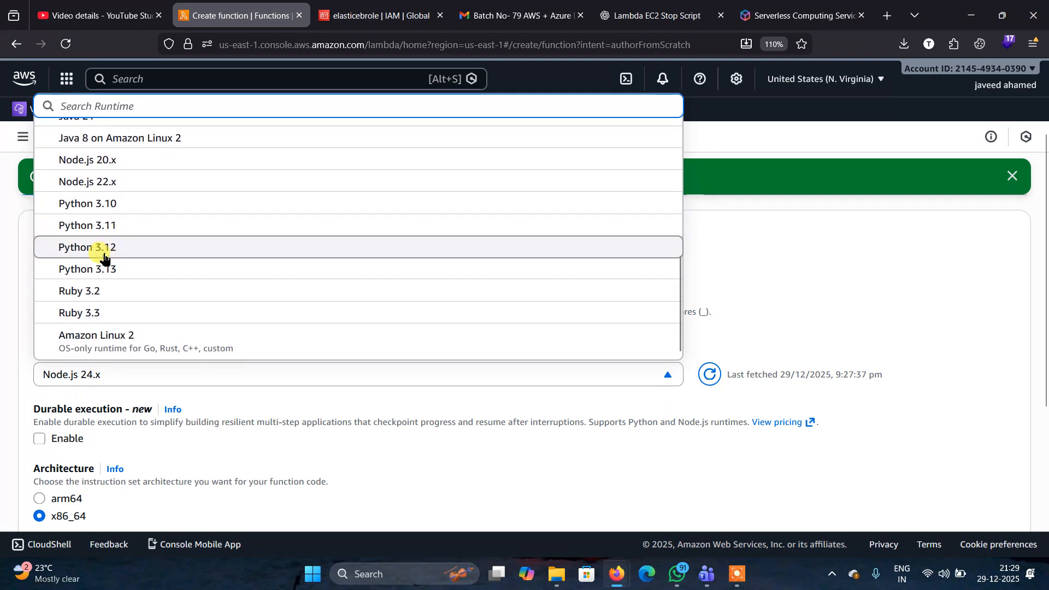
{"action": "left_click", "coordinate": [93, 268]}
Expand the default execution role settings, preview the existing role option, and choose to create a new role with basic Lambda permissions
{"action": "scroll", "coordinate": [229, 298], "scroll_direction": "down", "scroll_amount": 3}
{"action": "scroll", "coordinate": [229, 298], "scroll_direction": "down", "scroll_amount": 2}
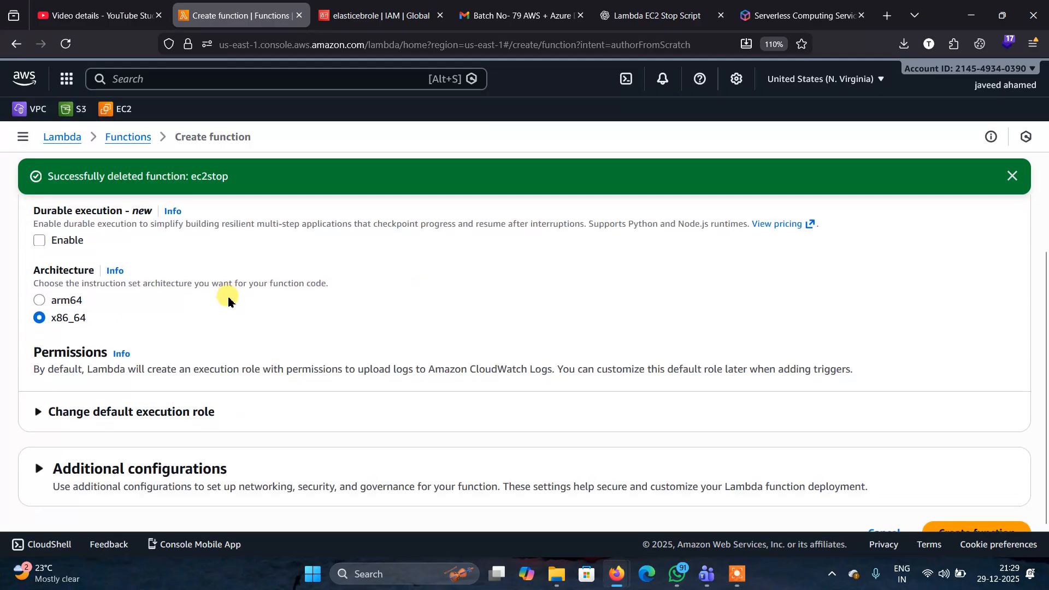
{"action": "scroll", "coordinate": [224, 295], "scroll_direction": "up", "scroll_amount": 1}
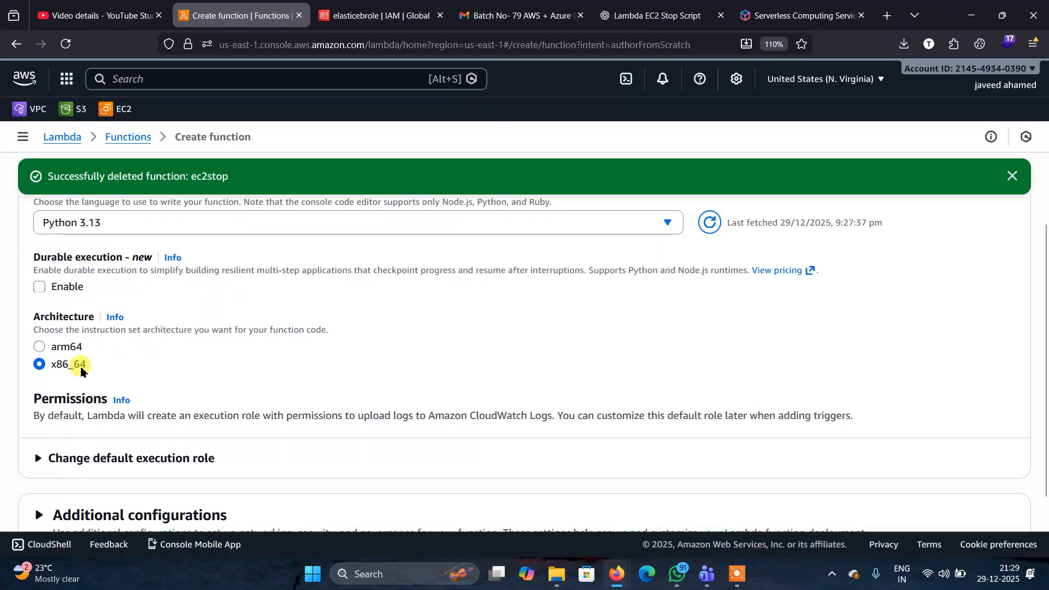
{"action": "scroll", "coordinate": [202, 363], "scroll_direction": "down", "scroll_amount": 2}
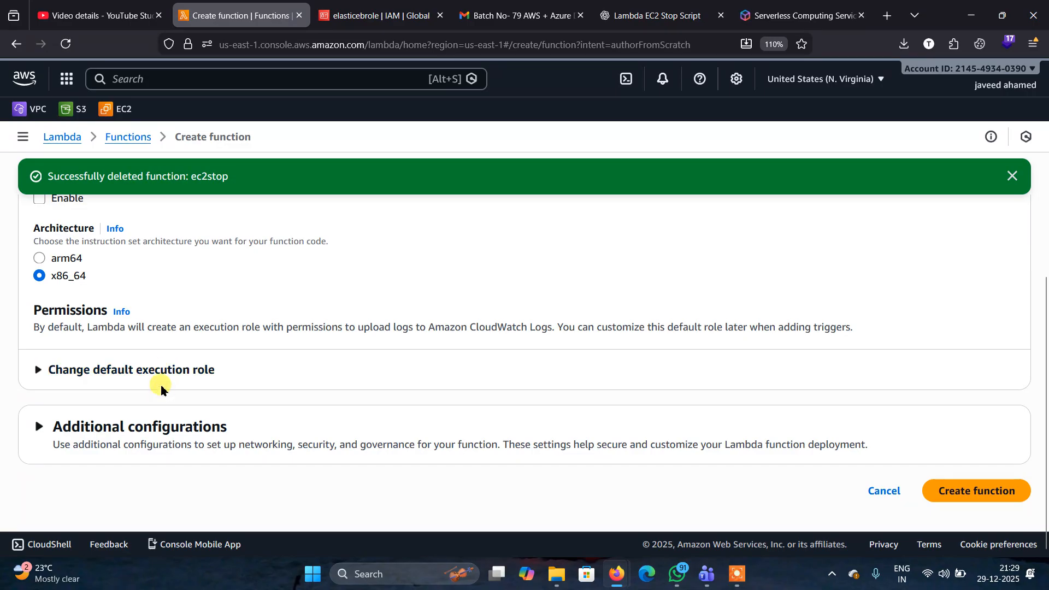
{"action": "left_click", "coordinate": [155, 370]}
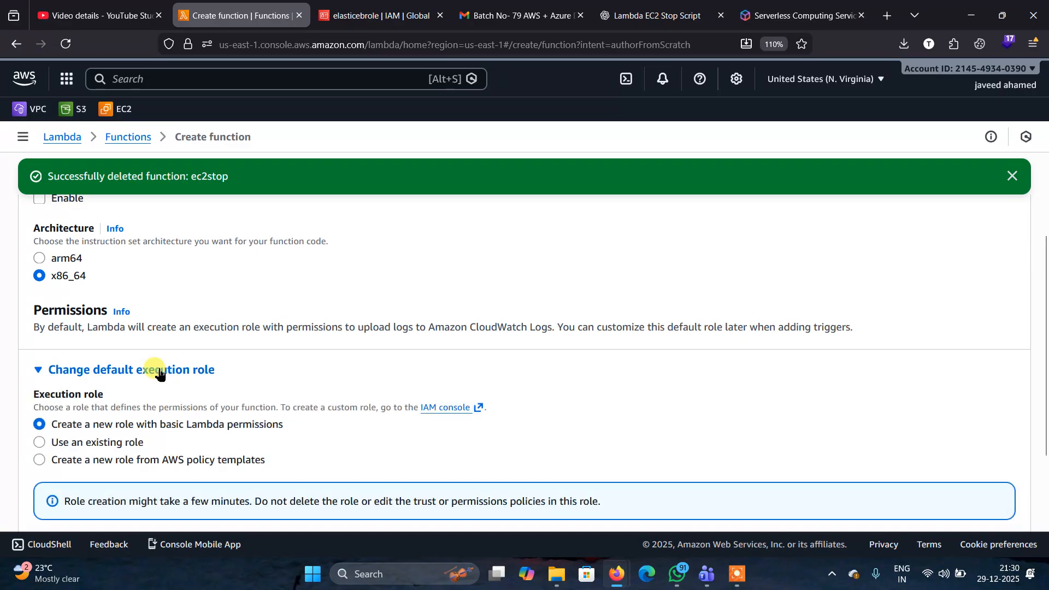
{"action": "left_click", "coordinate": [109, 443]}
{"action": "scroll", "coordinate": [316, 438], "scroll_direction": "down", "scroll_amount": 2}
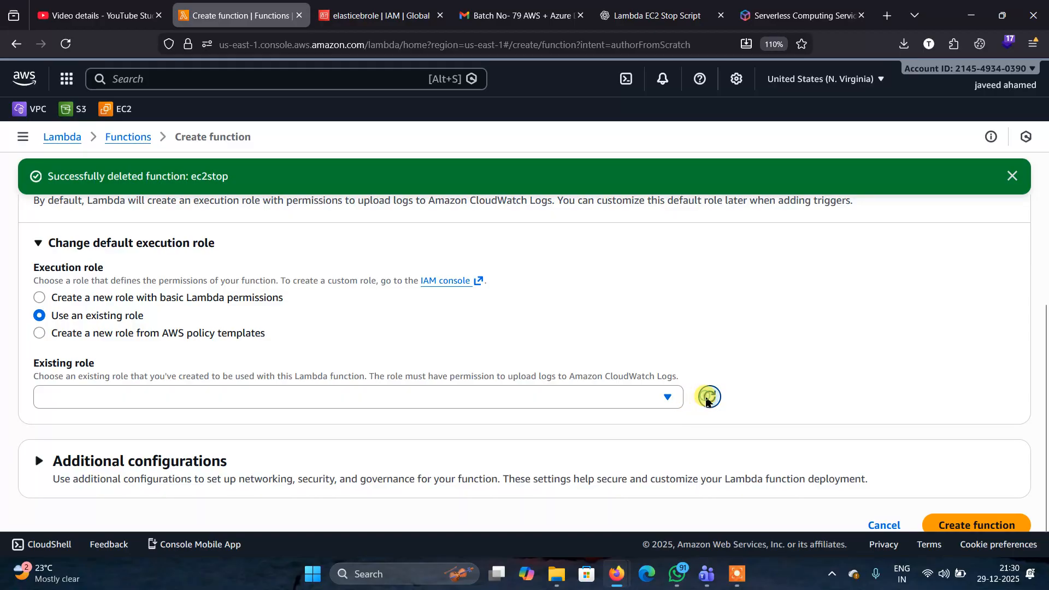
{"action": "left_click", "coordinate": [706, 397]}
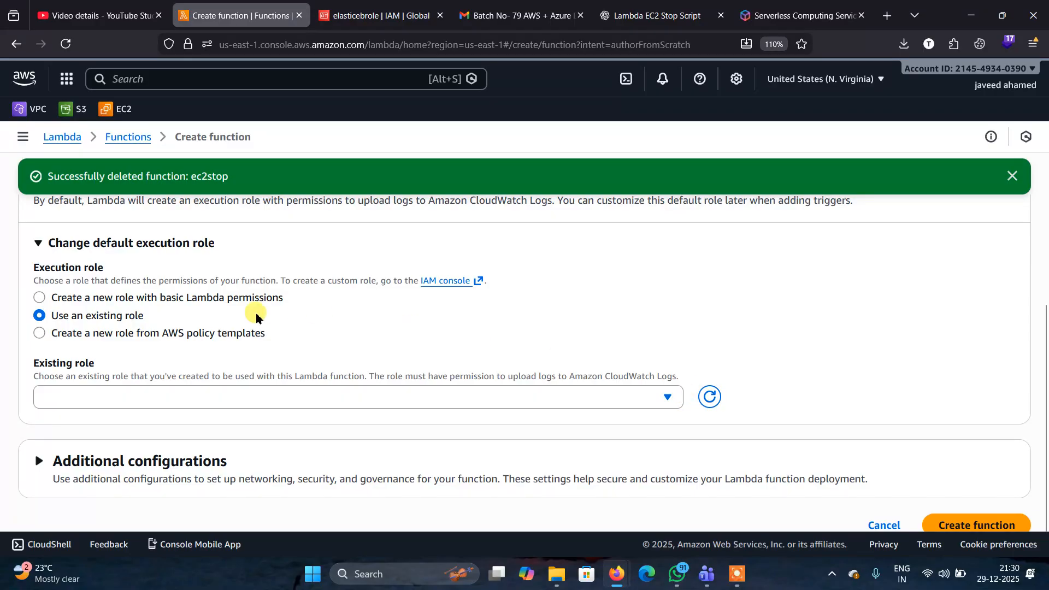
{"action": "left_click", "coordinate": [231, 300]}
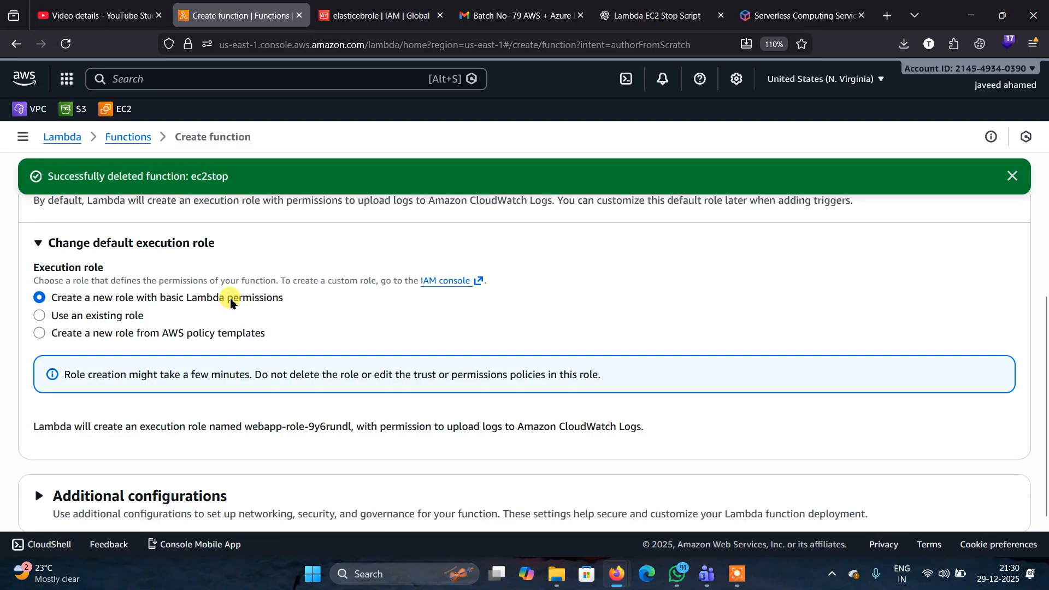
Create the webapp function with the configured settings
{"action": "scroll", "coordinate": [364, 340], "scroll_direction": "down", "scroll_amount": 1}
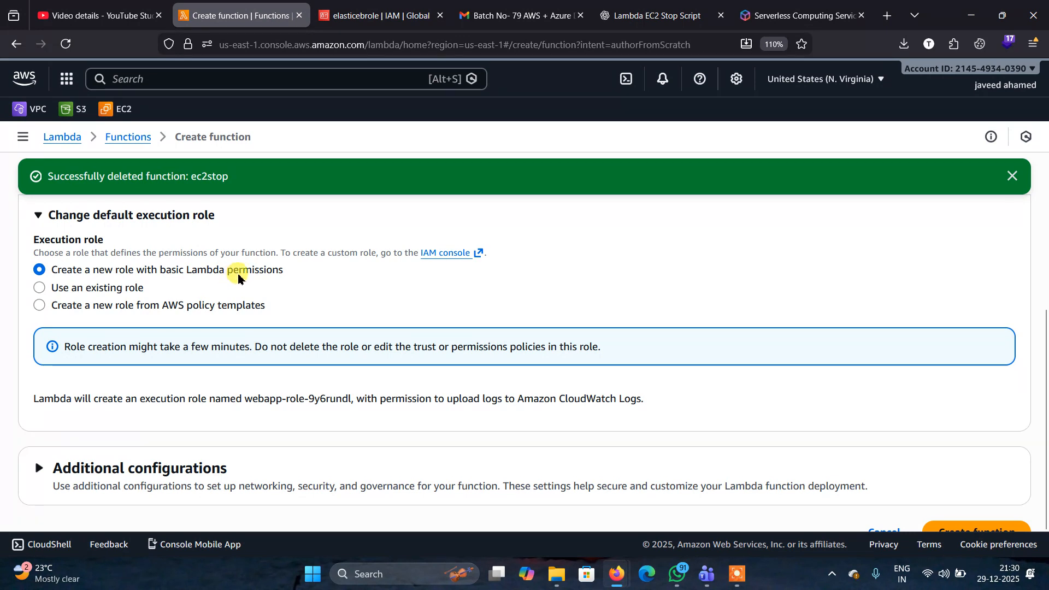
{"action": "scroll", "coordinate": [646, 291], "scroll_direction": "down", "scroll_amount": 2}
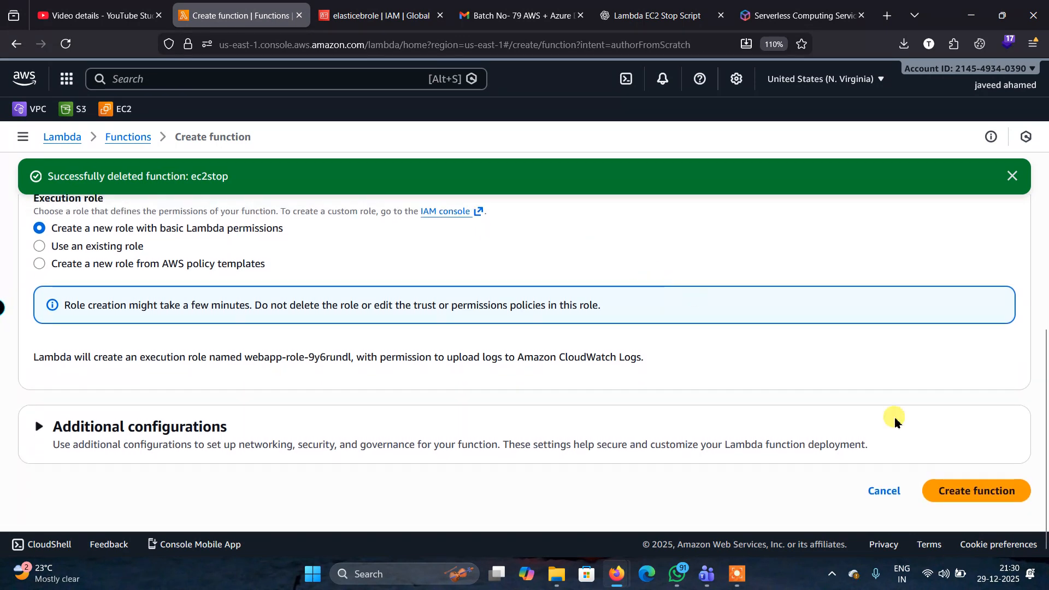
{"action": "left_click", "coordinate": [953, 493]}
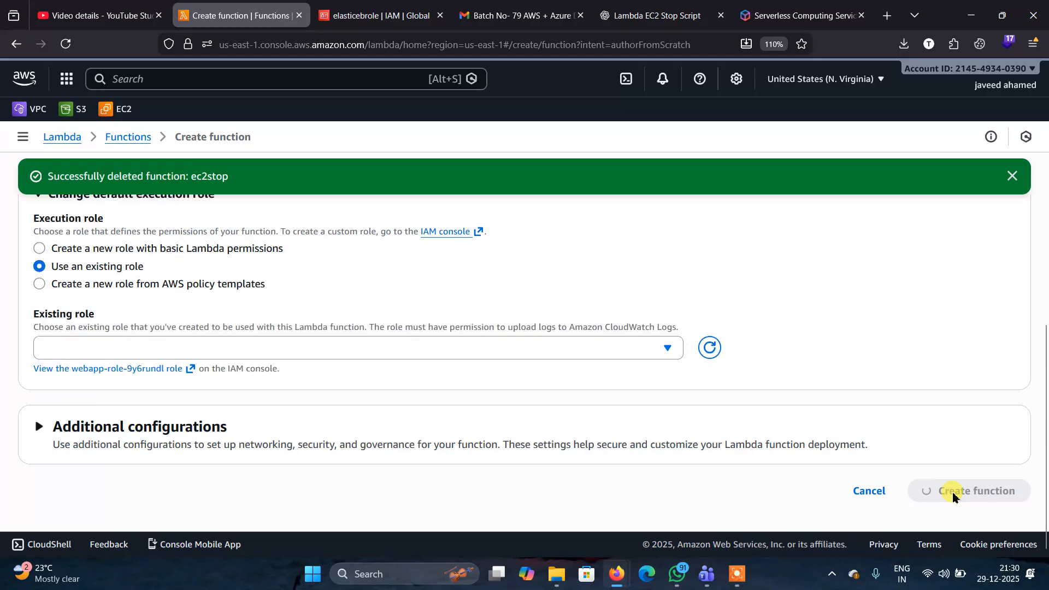
{"action": "left_click", "coordinate": [662, 350]}
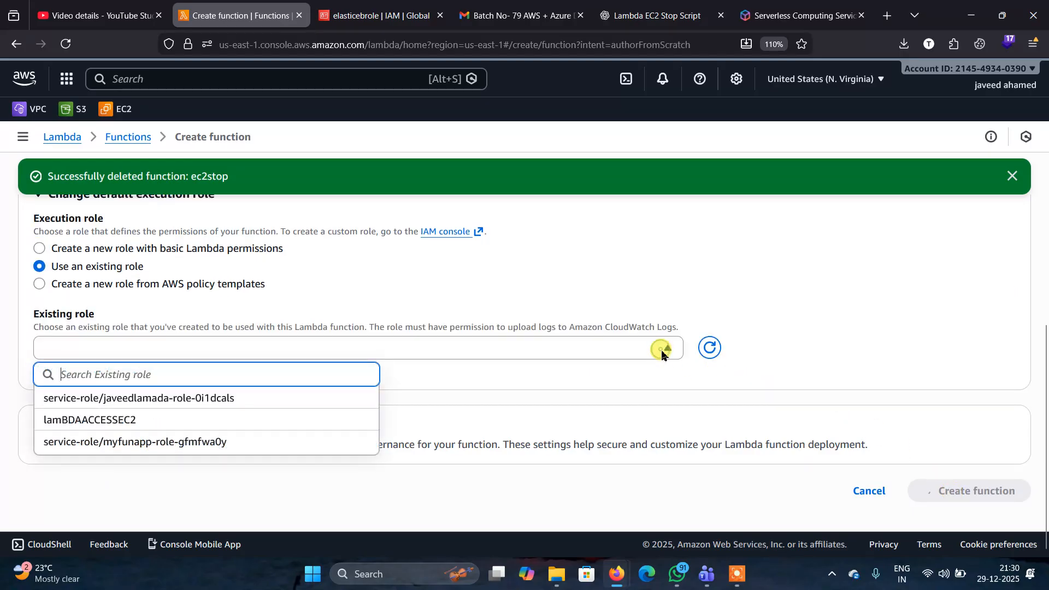
{"action": "left_click", "coordinate": [219, 399]}
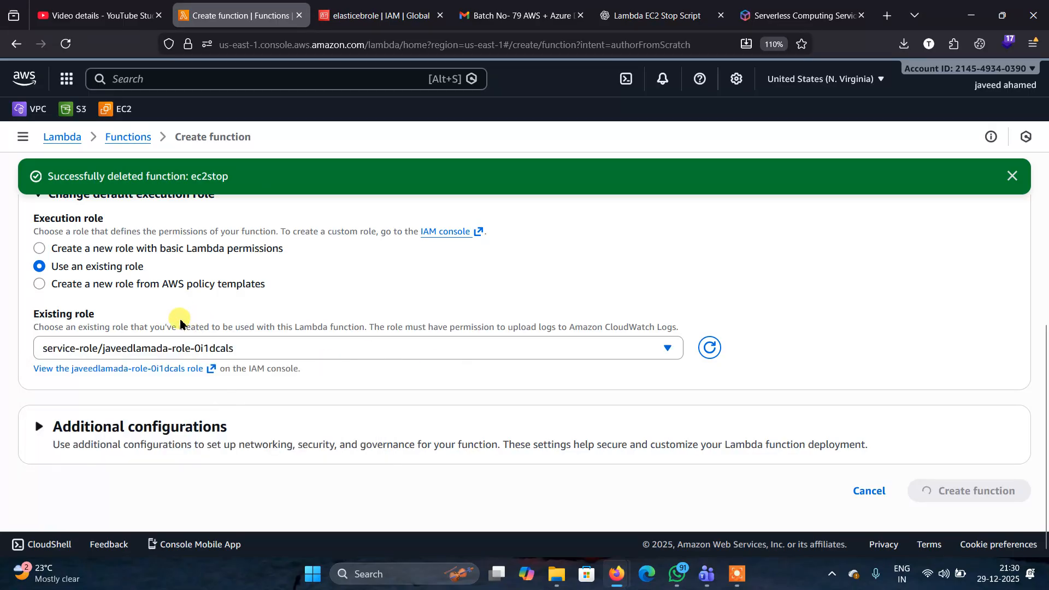
{"action": "scroll", "coordinate": [331, 328], "scroll_direction": "up", "scroll_amount": 6}
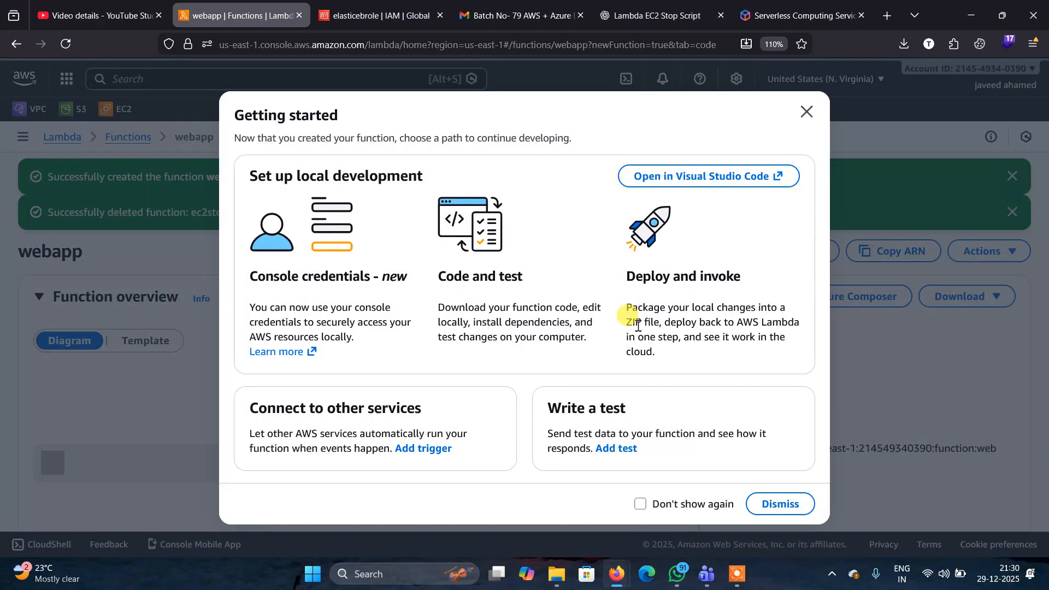
Dismiss the Getting started dialog and both success notifications on the webapp function page
{"action": "left_click", "coordinate": [807, 111]}
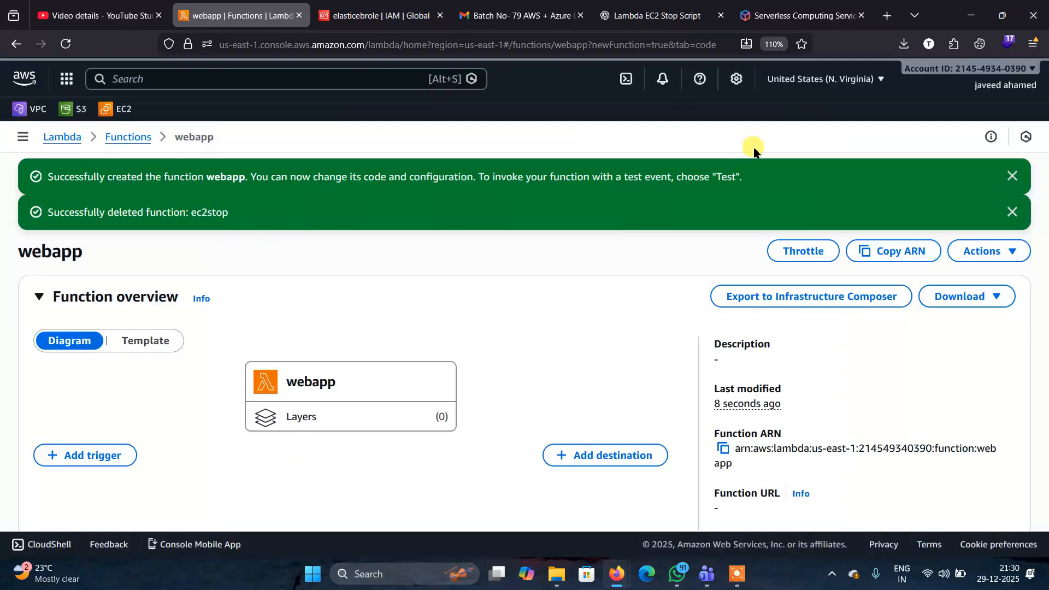
{"action": "scroll", "coordinate": [582, 381], "scroll_direction": "down", "scroll_amount": 5}
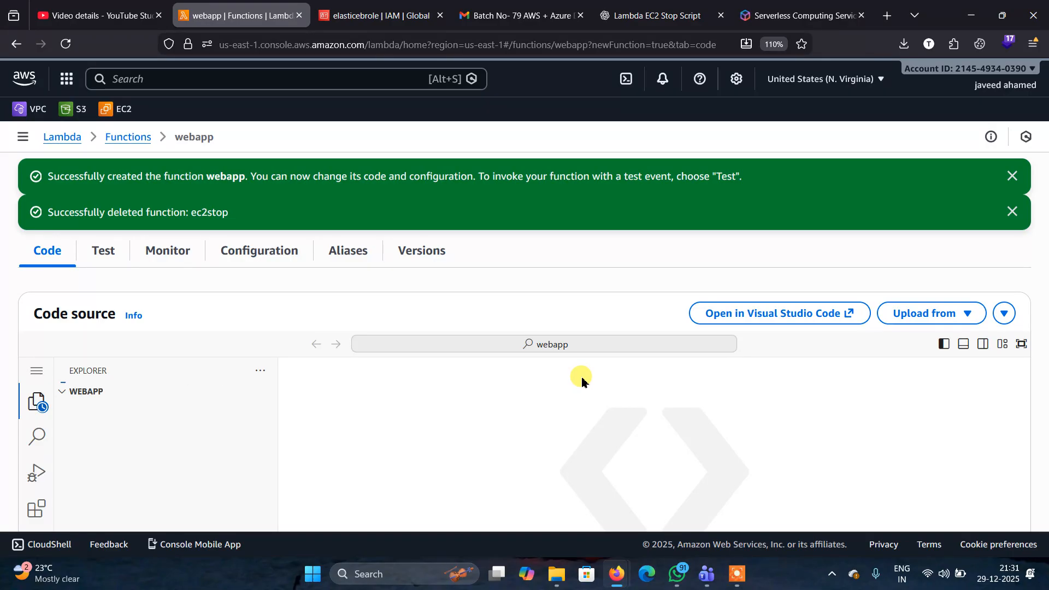
{"action": "left_click", "coordinate": [1012, 212]}
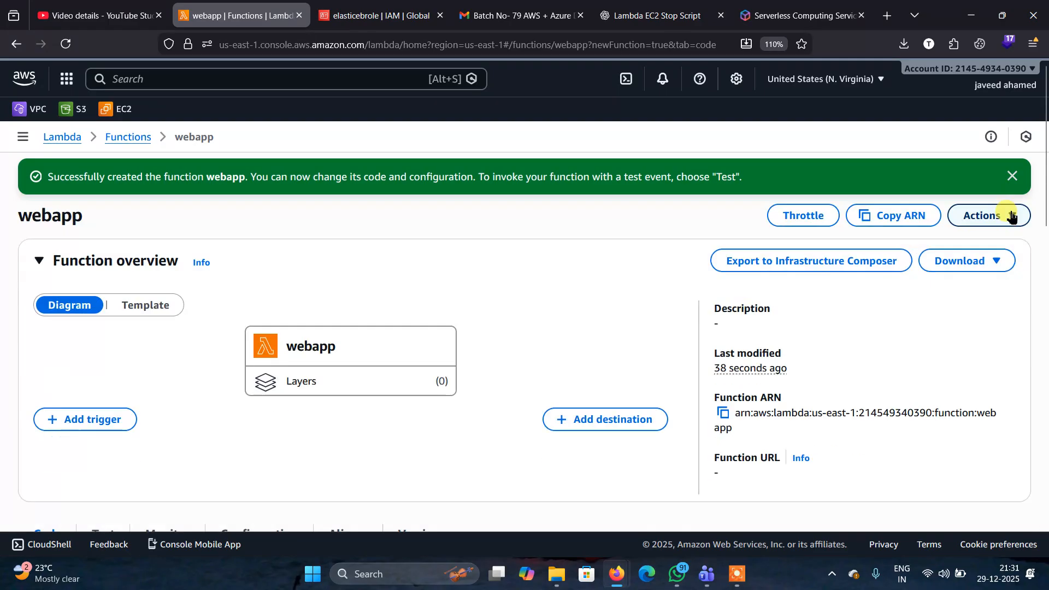
{"action": "left_click", "coordinate": [1012, 175]}
Examine the default code in lambda_function.py, highlighting the def keyword and the lambda_handler function name
{"action": "scroll", "coordinate": [584, 333], "scroll_direction": "down", "scroll_amount": 6}
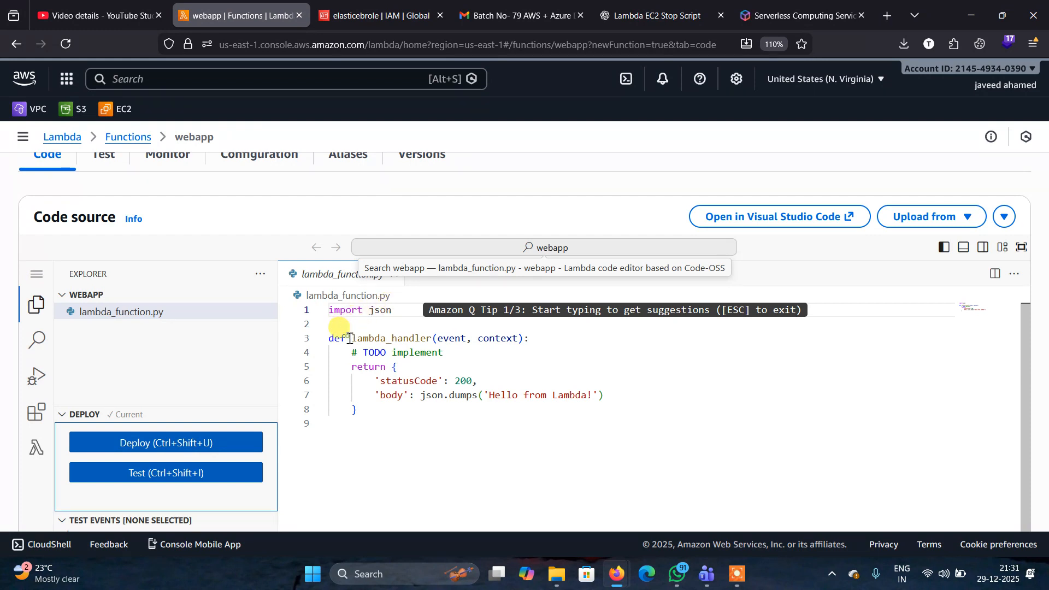
{"action": "left_click_drag", "start_coordinate": [329, 339], "coordinate": [347, 340]}
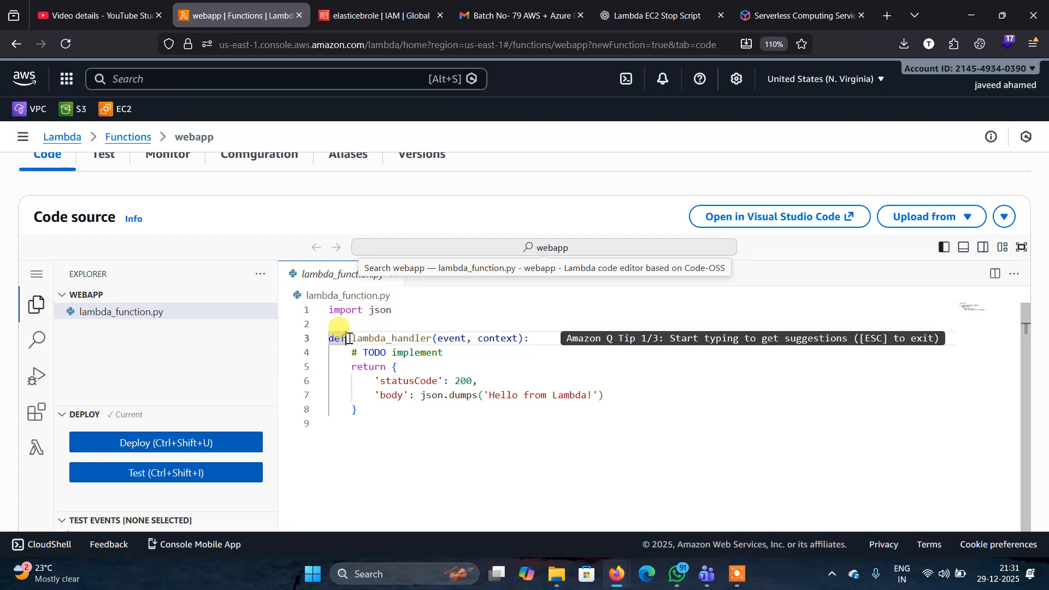
{"action": "left_click", "coordinate": [532, 316]}
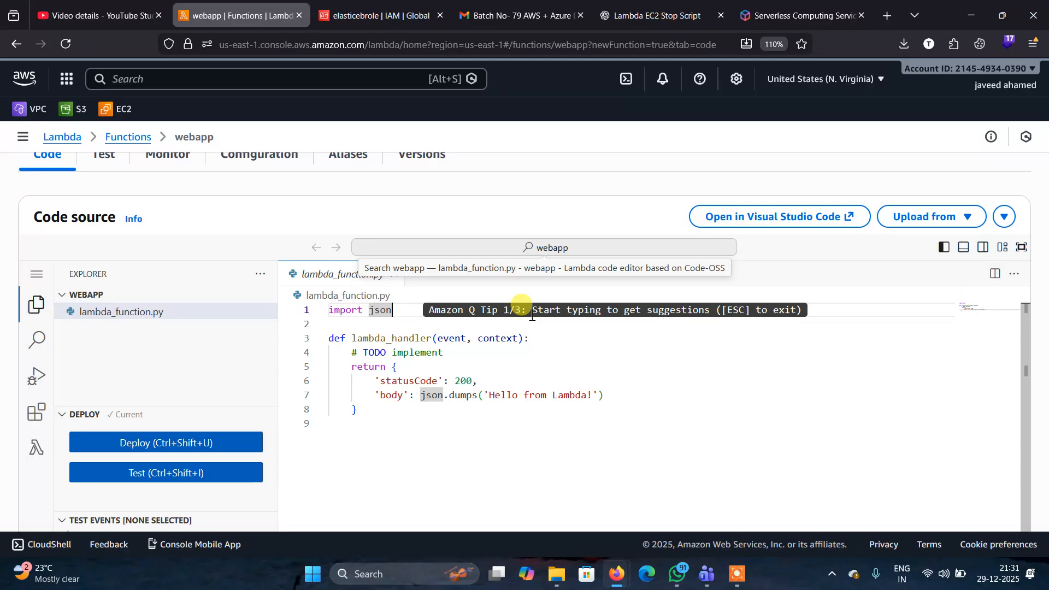
{"action": "left_click_drag", "start_coordinate": [349, 330], "coordinate": [325, 335]}
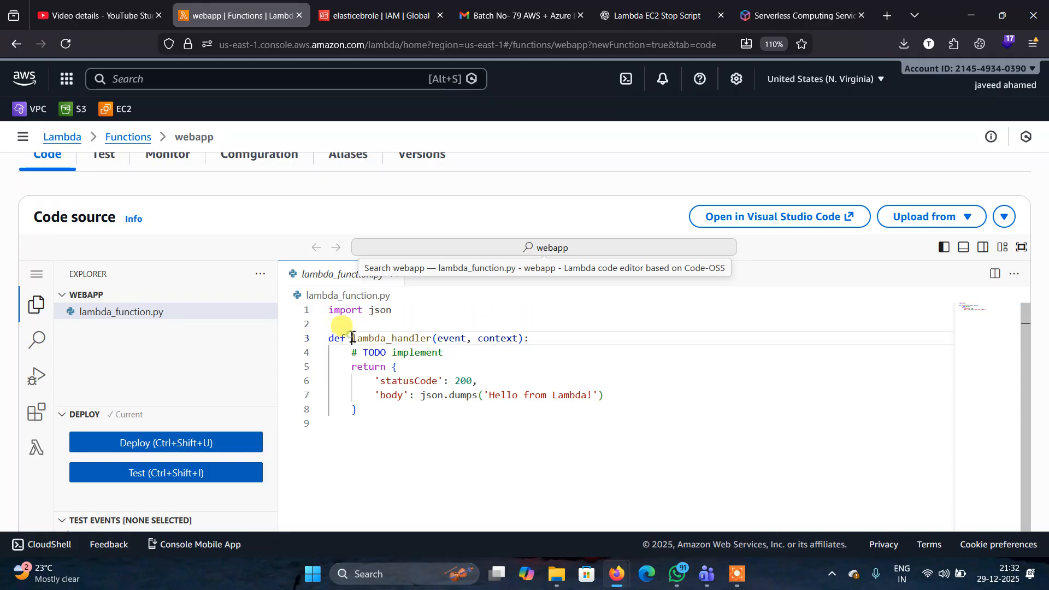
{"action": "double_click", "coordinate": [398, 338]}
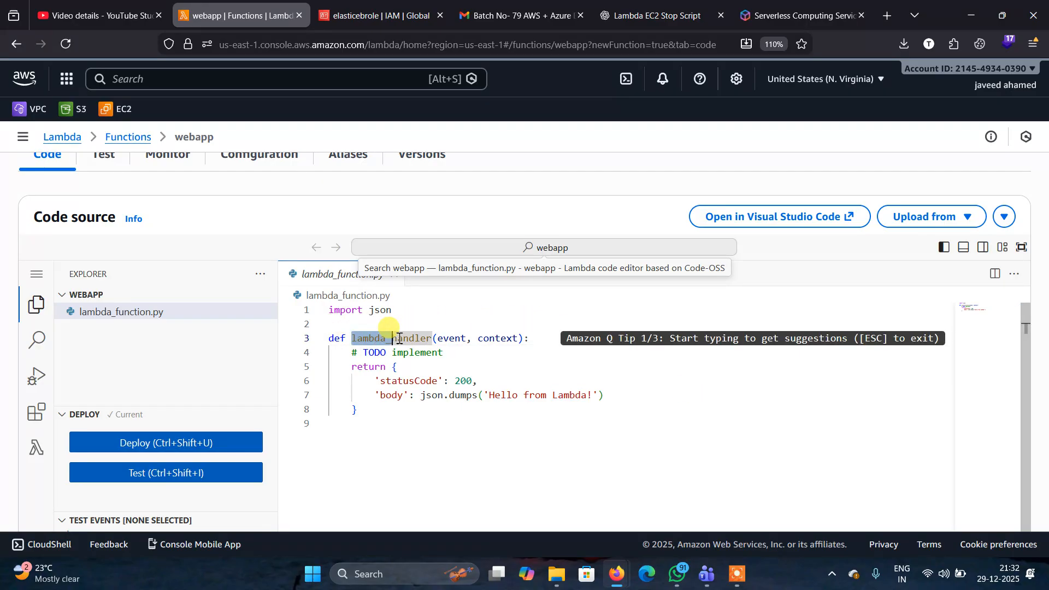
{"action": "left_click", "coordinate": [471, 351]}
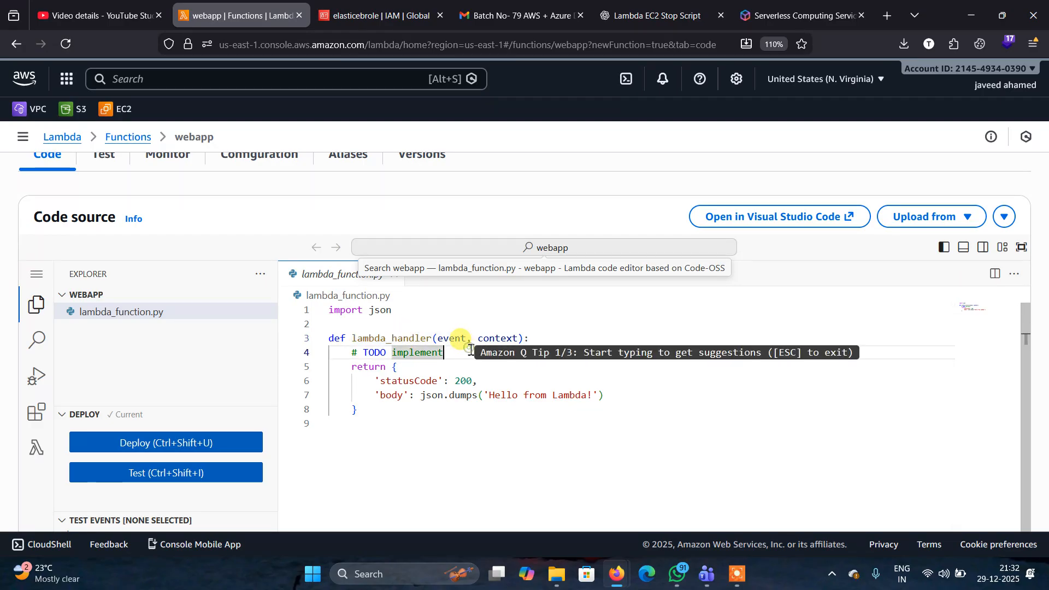
Examine the handler's return block in lambda_function.py, highlighting the 200 status code and the "Hello from Lambda" body text
{"action": "left_click", "coordinate": [573, 324]}
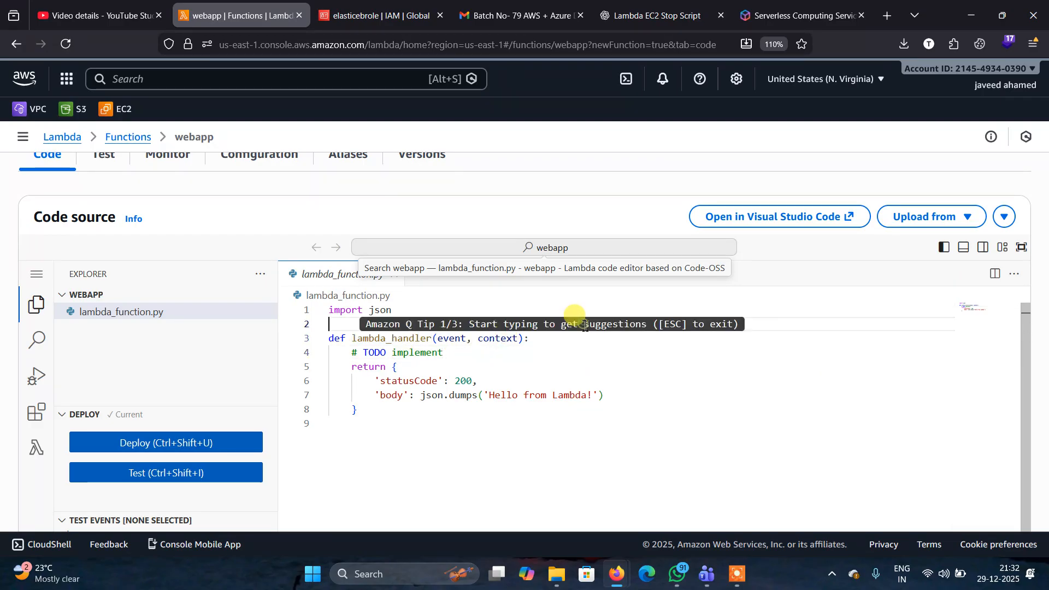
{"action": "left_click", "coordinate": [483, 379]}
{"action": "left_click_drag", "start_coordinate": [482, 380], "coordinate": [460, 379]}
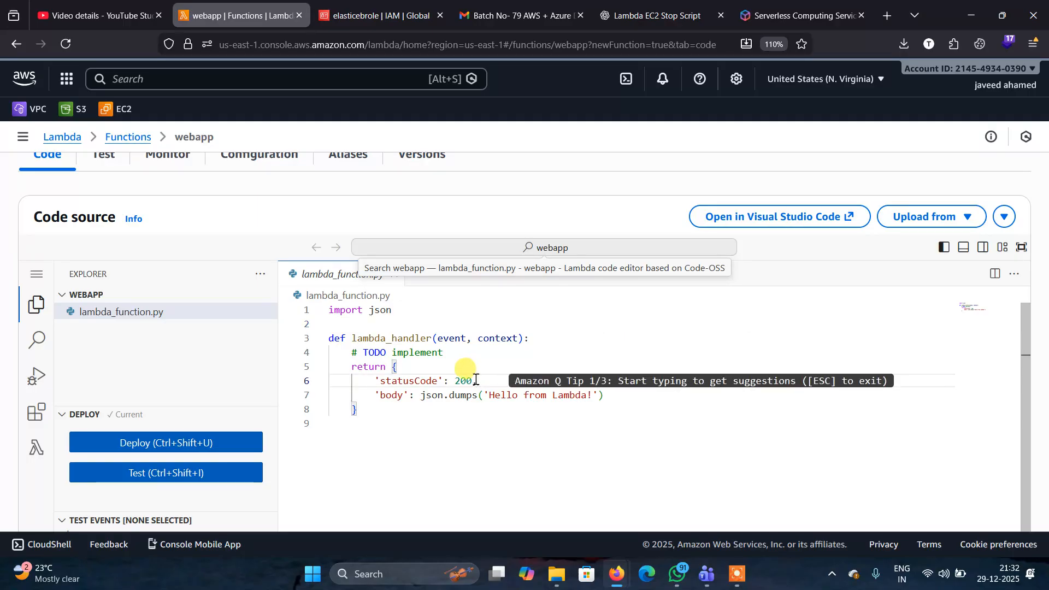
{"action": "left_click", "coordinate": [538, 468]}
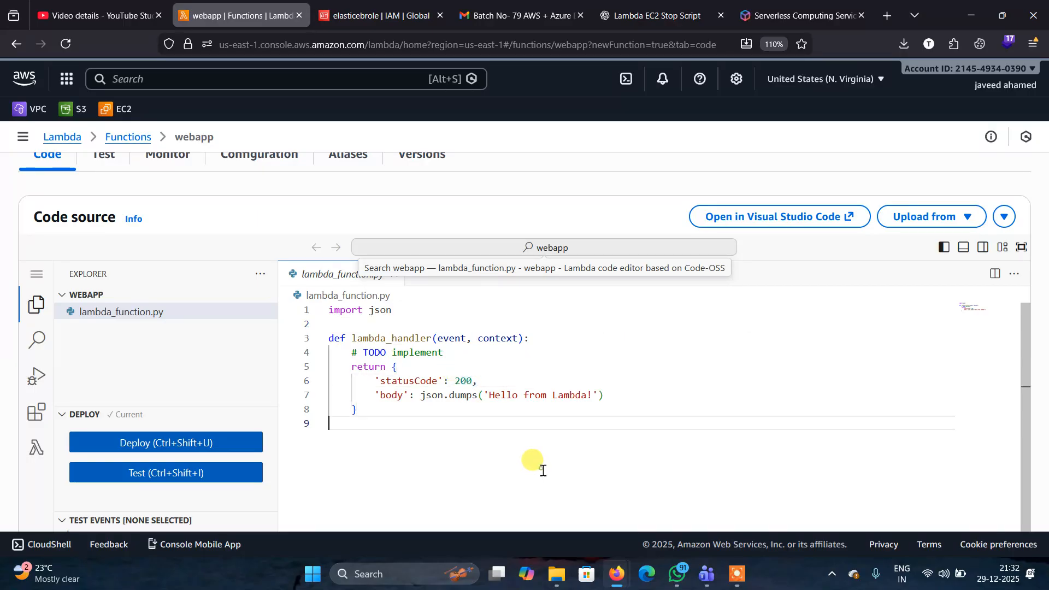
{"action": "left_click", "coordinate": [490, 396]}
{"action": "left_click_drag", "start_coordinate": [490, 396], "coordinate": [588, 393]}
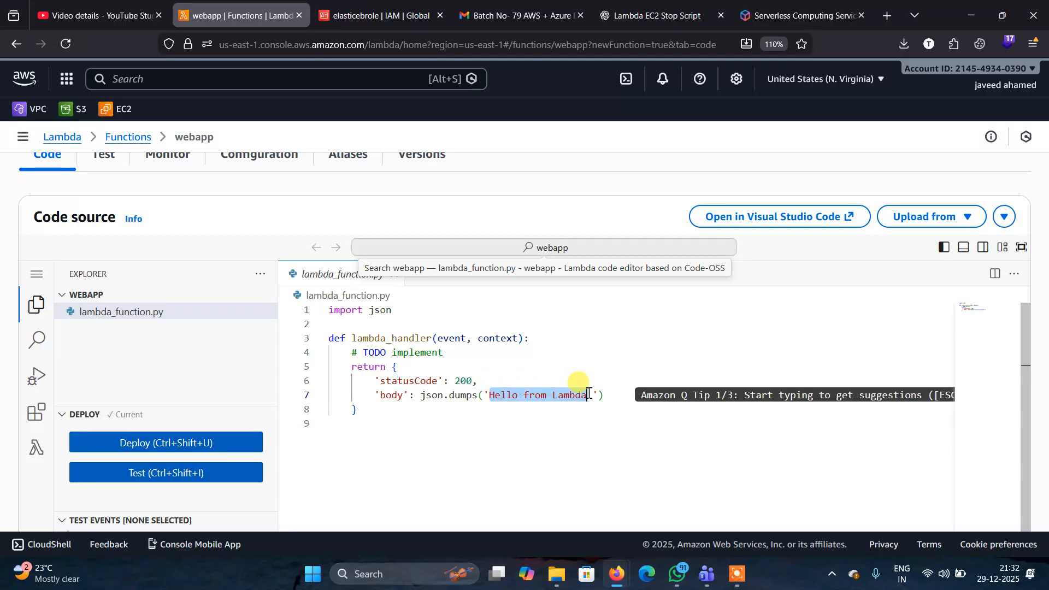
{"action": "left_click", "coordinate": [479, 424]}
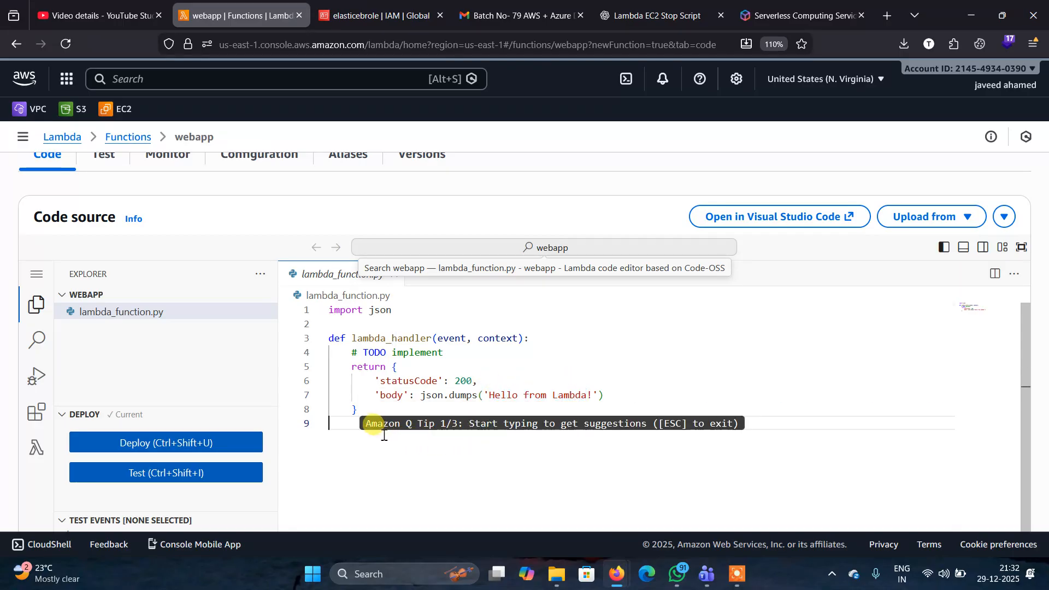
Highlight the whole default script in lambda_function.py, from the json import to the closing brace, and review it
{"action": "left_click_drag", "start_coordinate": [368, 427], "coordinate": [309, 306]}
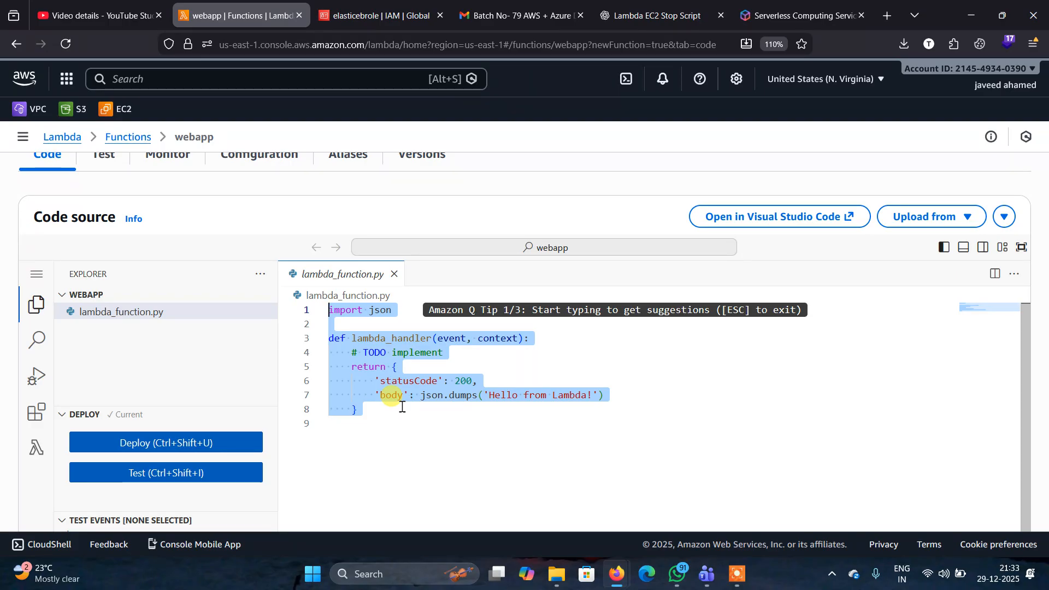
{"action": "left_click", "coordinate": [430, 442]}
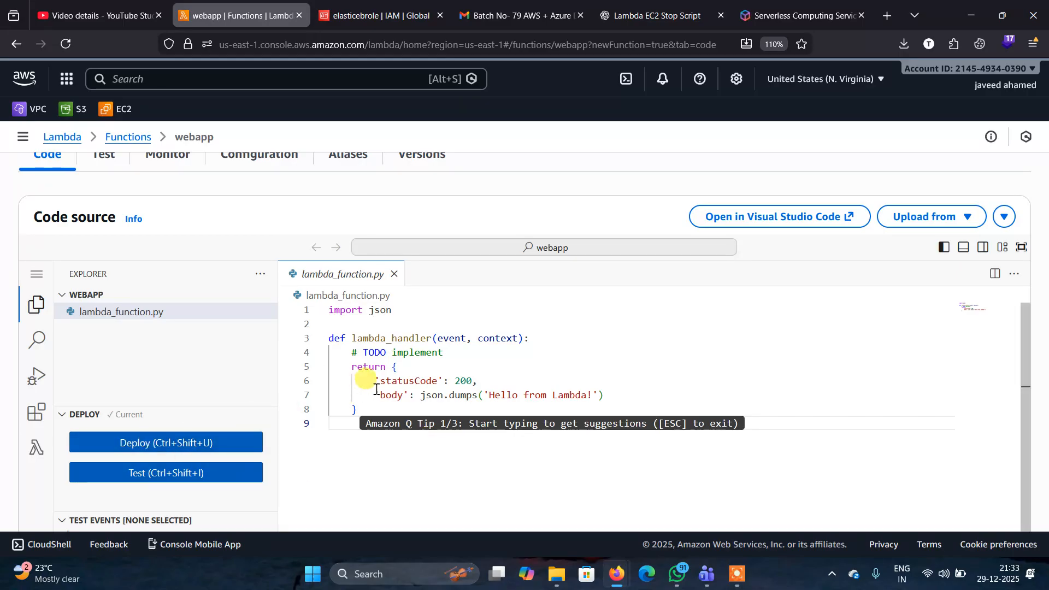
{"action": "scroll", "coordinate": [658, 300], "scroll_direction": "down", "scroll_amount": 2}
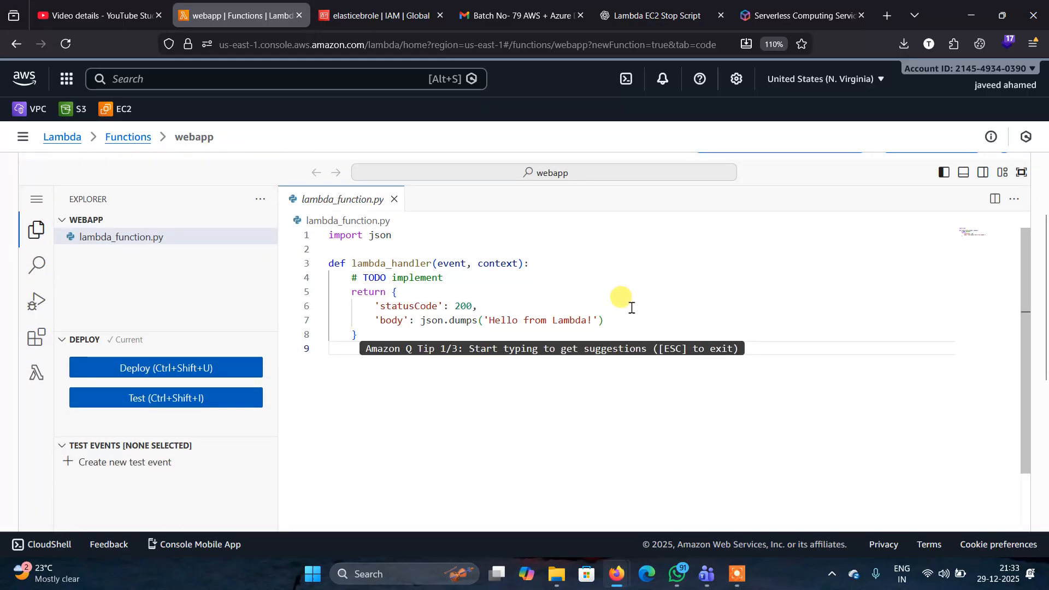
{"action": "left_click", "coordinate": [632, 308]}
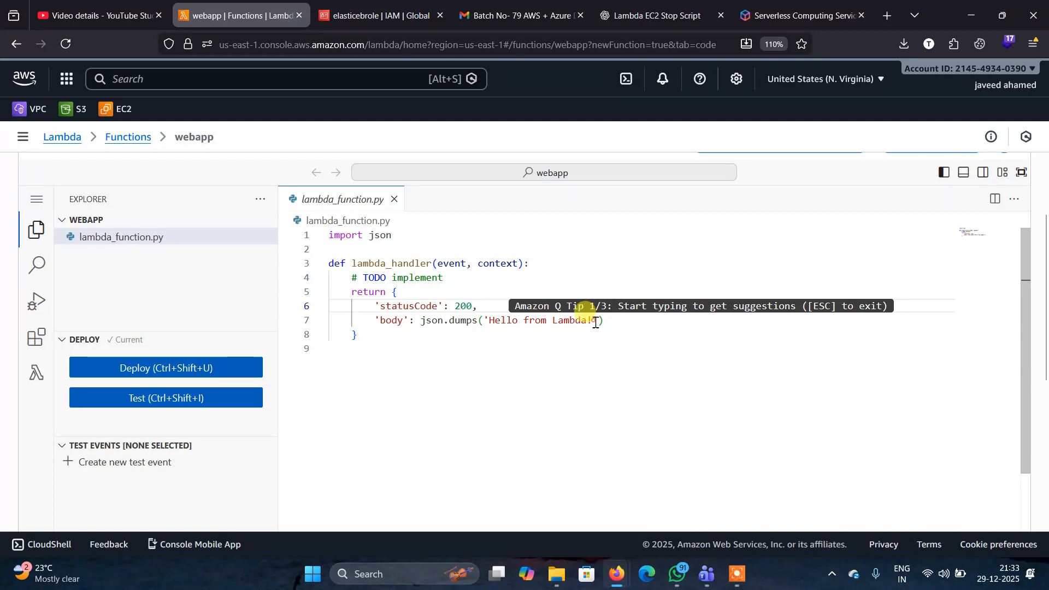
Deploy the webapp function's lambda_function.py code with the "Hello from Lambda!" response body
{"action": "right_click", "coordinate": [500, 321]}
{"action": "left_click", "coordinate": [492, 321]}
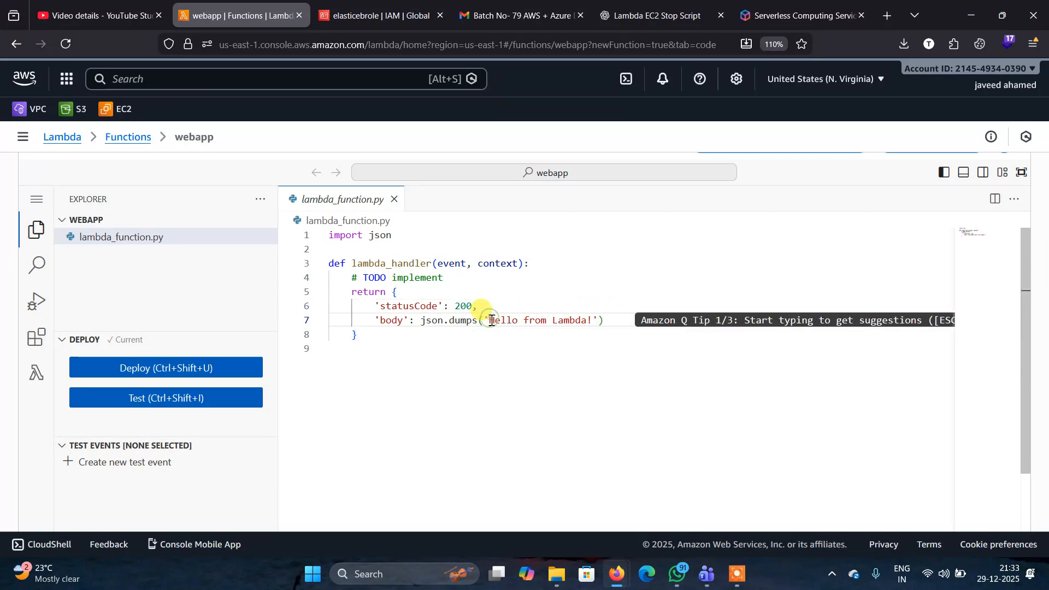
{"action": "left_click_drag", "start_coordinate": [492, 321], "coordinate": [592, 321]}
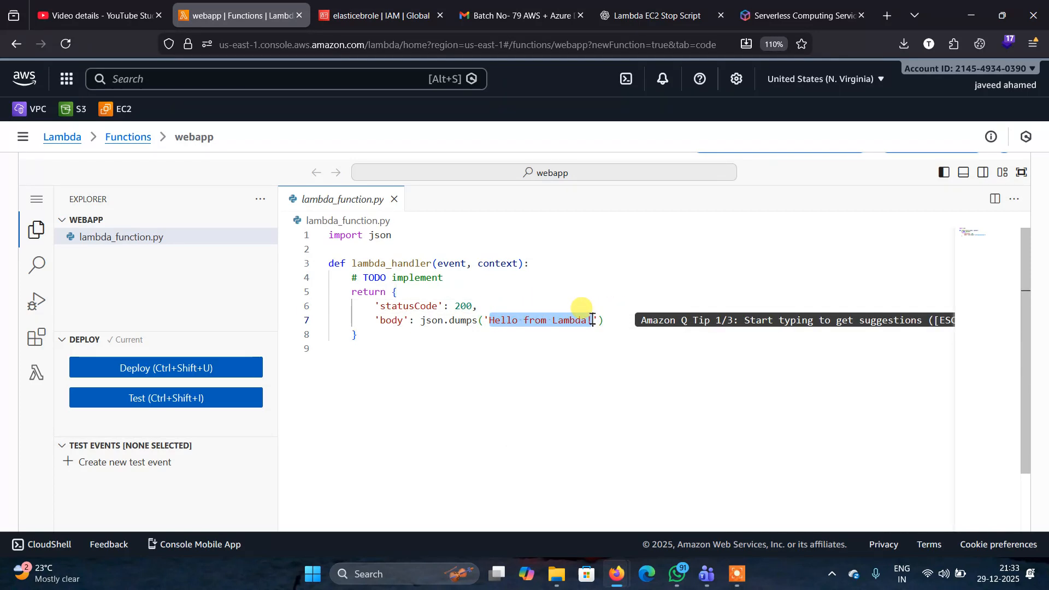
{"action": "left_click", "coordinate": [166, 367]}
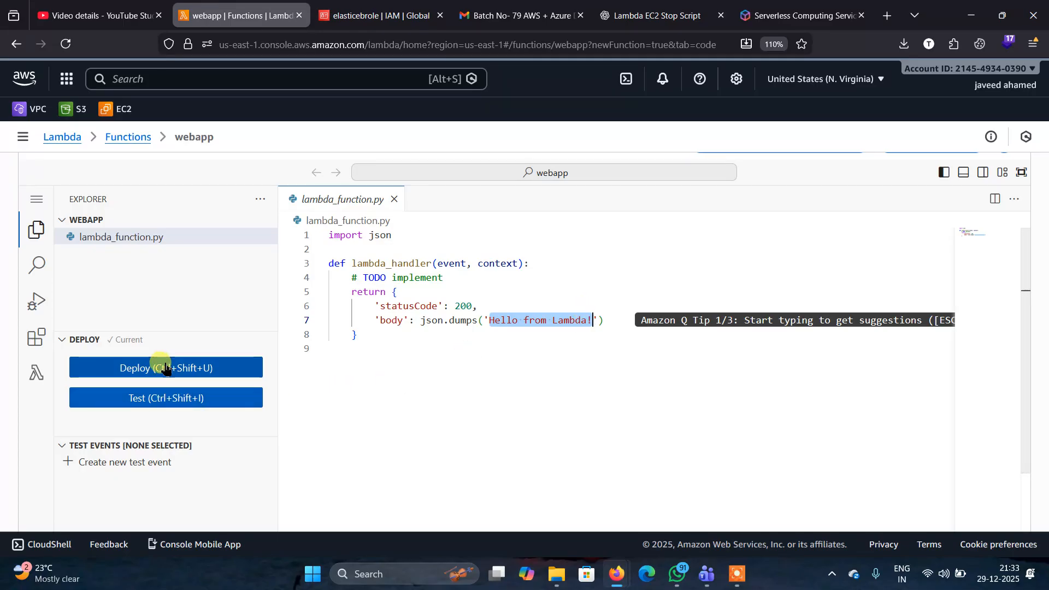
{"action": "left_click", "coordinate": [165, 368]}
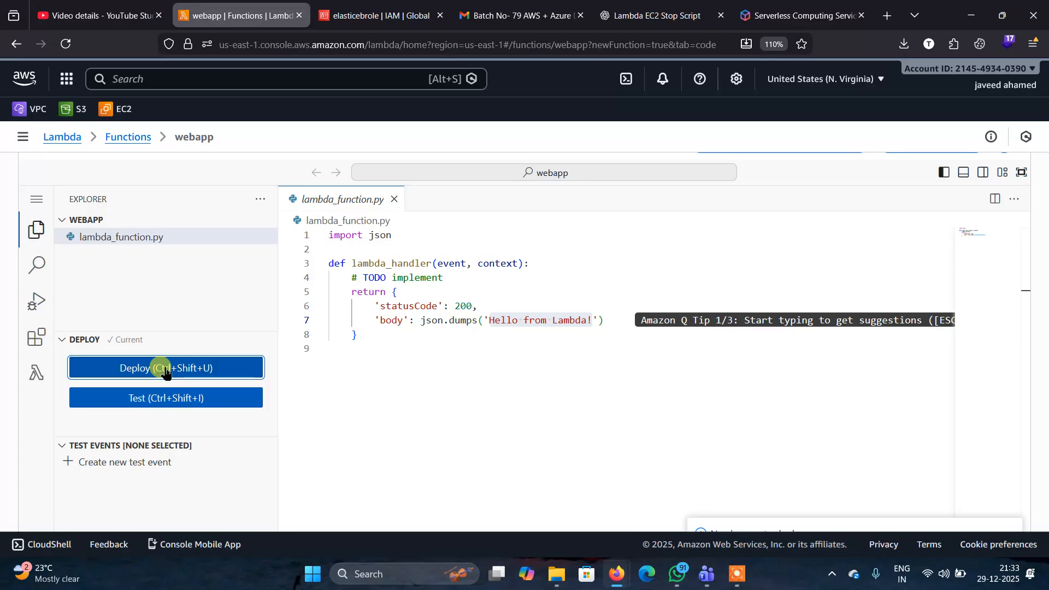
{"action": "scroll", "coordinate": [221, 323], "scroll_direction": "up", "scroll_amount": 2}
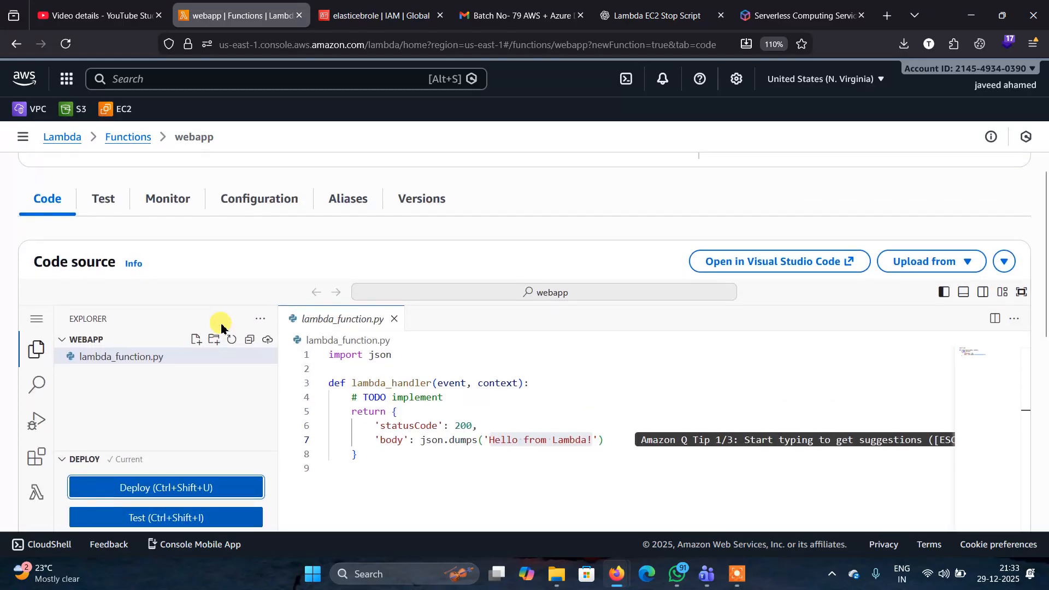
{"action": "scroll", "coordinate": [222, 327], "scroll_direction": "down", "scroll_amount": 2}
{"action": "left_click", "coordinate": [155, 367]}
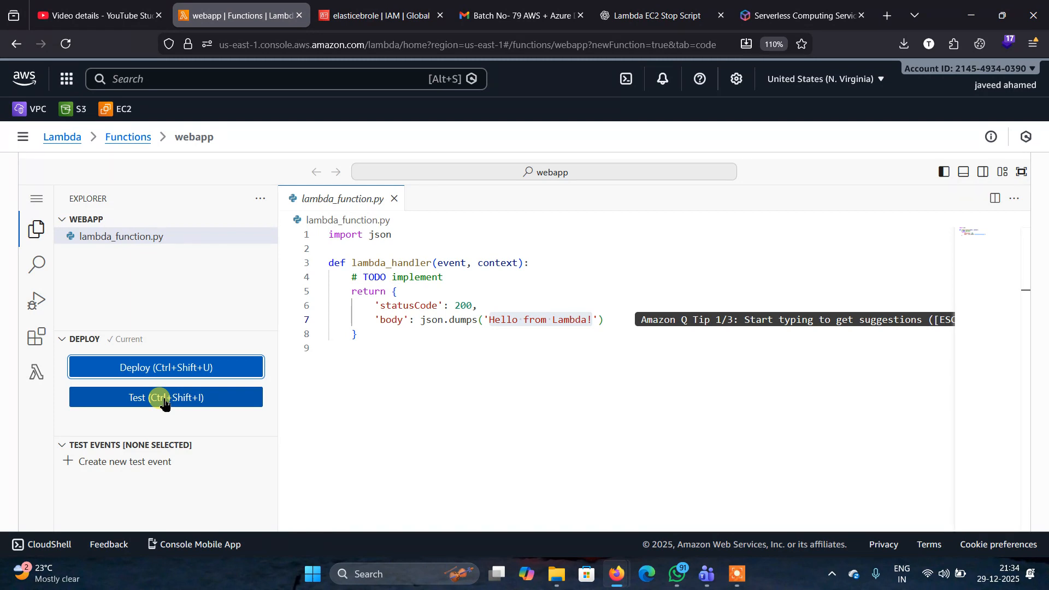
Start creating a new test event from the code editor and review its invocation, sharing, template and JSON settings
{"action": "left_click_drag", "start_coordinate": [375, 334], "coordinate": [297, 234]}
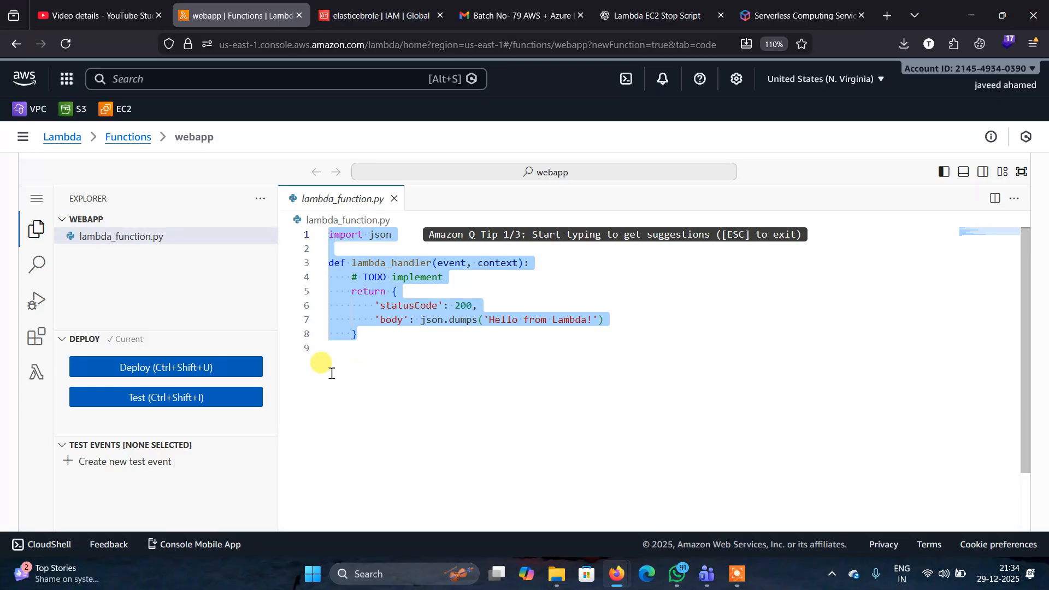
{"action": "left_click", "coordinate": [164, 399]}
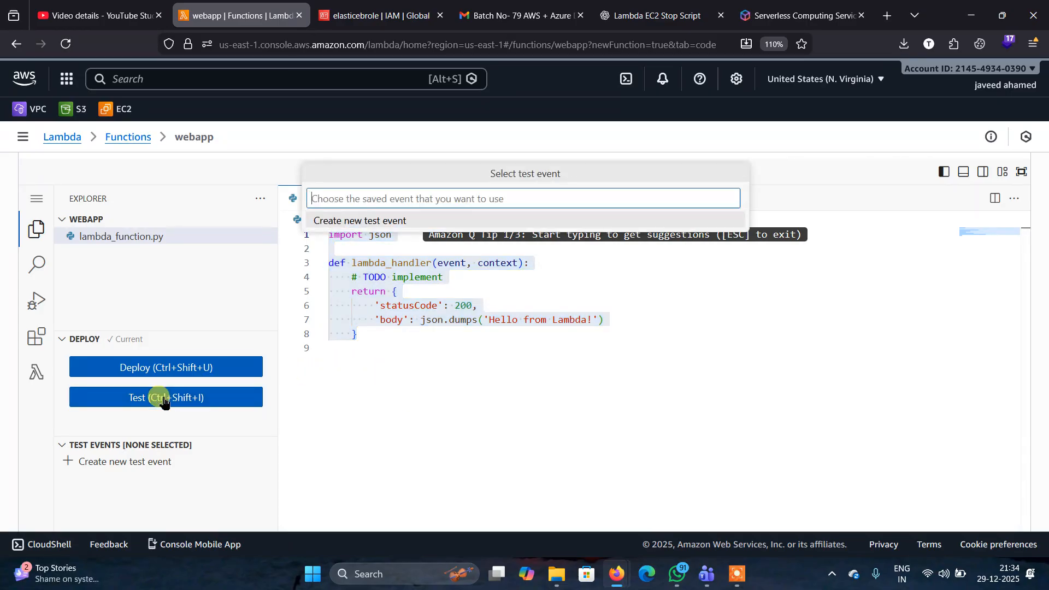
{"action": "left_click", "coordinate": [376, 221]}
{"action": "left_click", "coordinate": [377, 221]}
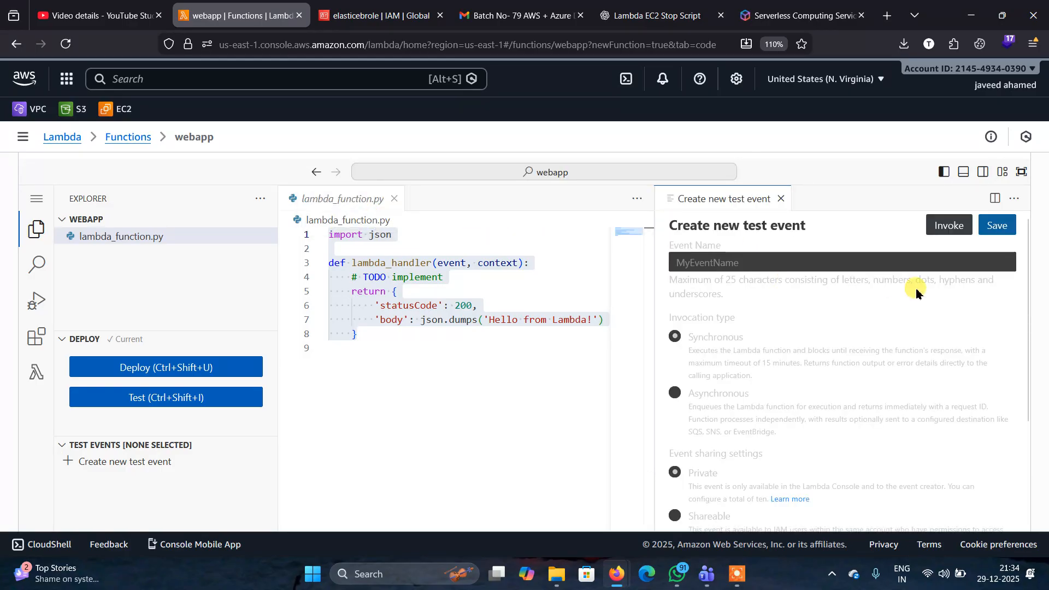
{"action": "scroll", "coordinate": [916, 292], "scroll_direction": "down", "scroll_amount": 4}
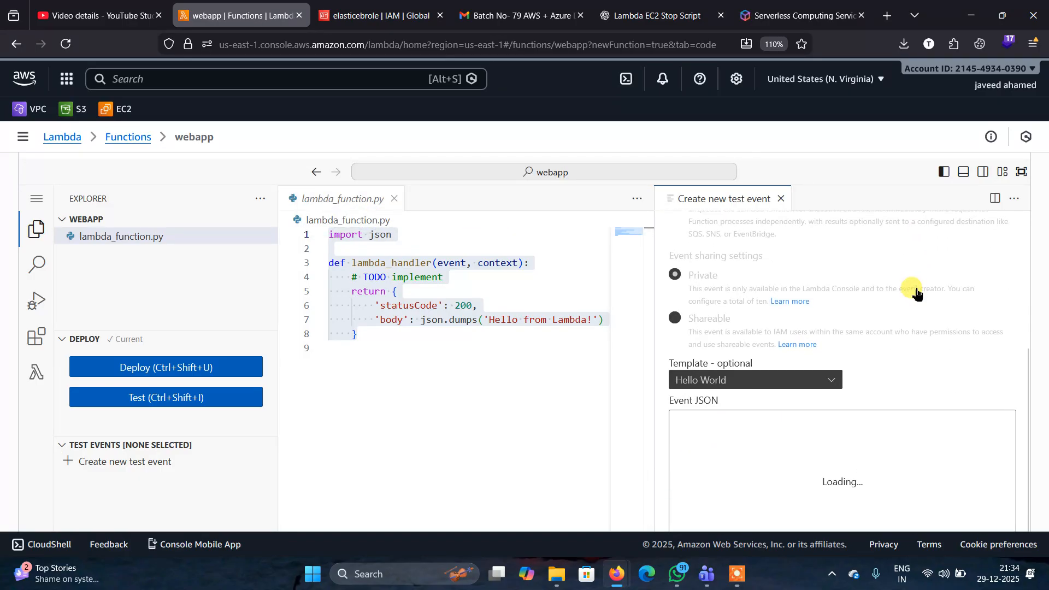
{"action": "scroll", "coordinate": [917, 293], "scroll_direction": "down", "scroll_amount": 4}
{"action": "scroll", "coordinate": [916, 293], "scroll_direction": "up", "scroll_amount": 10}
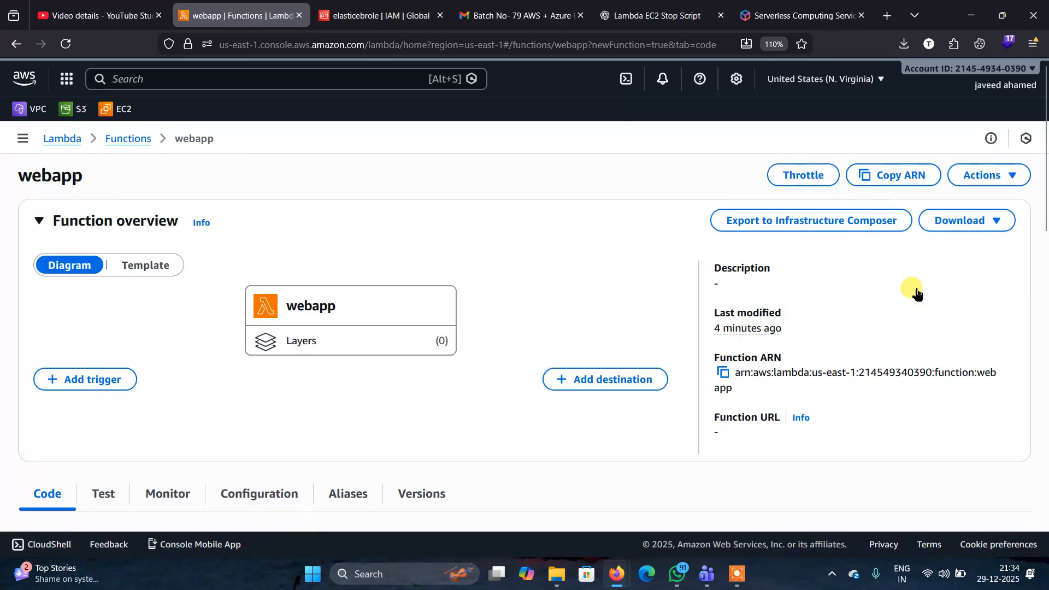
{"action": "scroll", "coordinate": [917, 293], "scroll_direction": "down", "scroll_amount": 5}
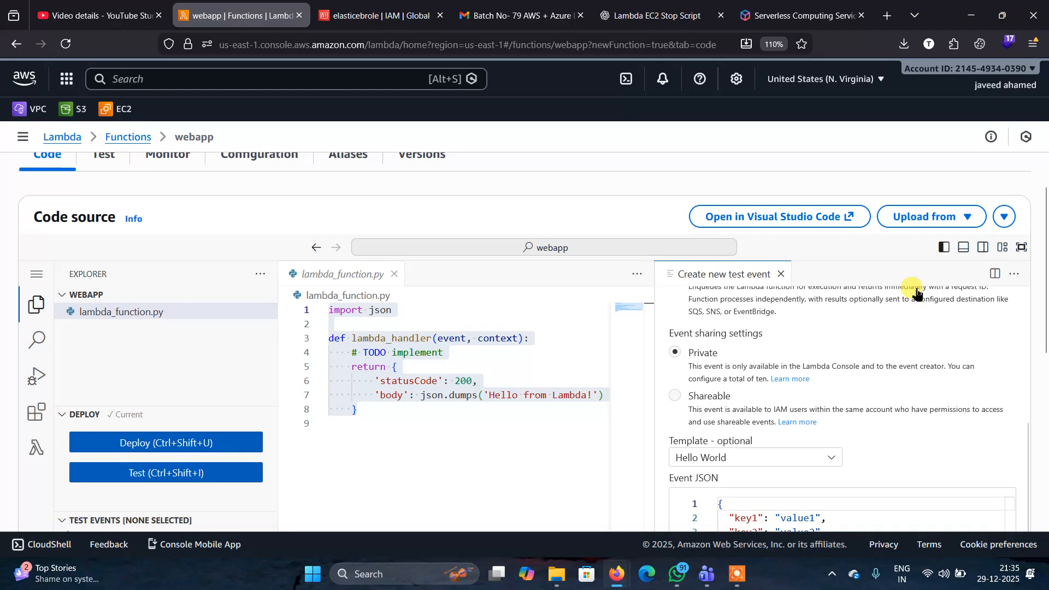
{"action": "scroll", "coordinate": [916, 293], "scroll_direction": "down", "scroll_amount": 6}
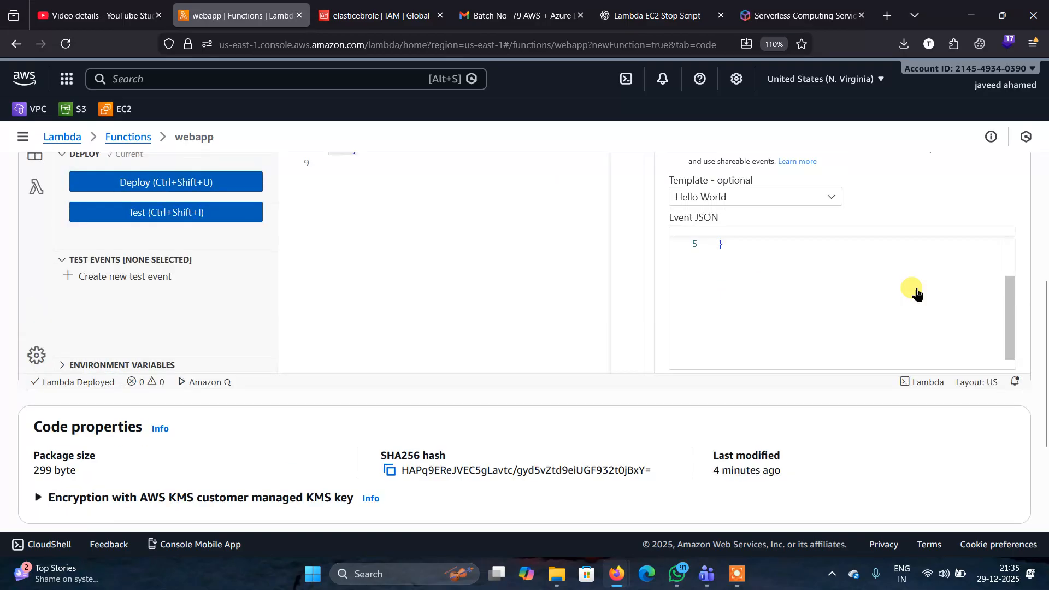
{"action": "scroll", "coordinate": [916, 293], "scroll_direction": "up", "scroll_amount": 8}
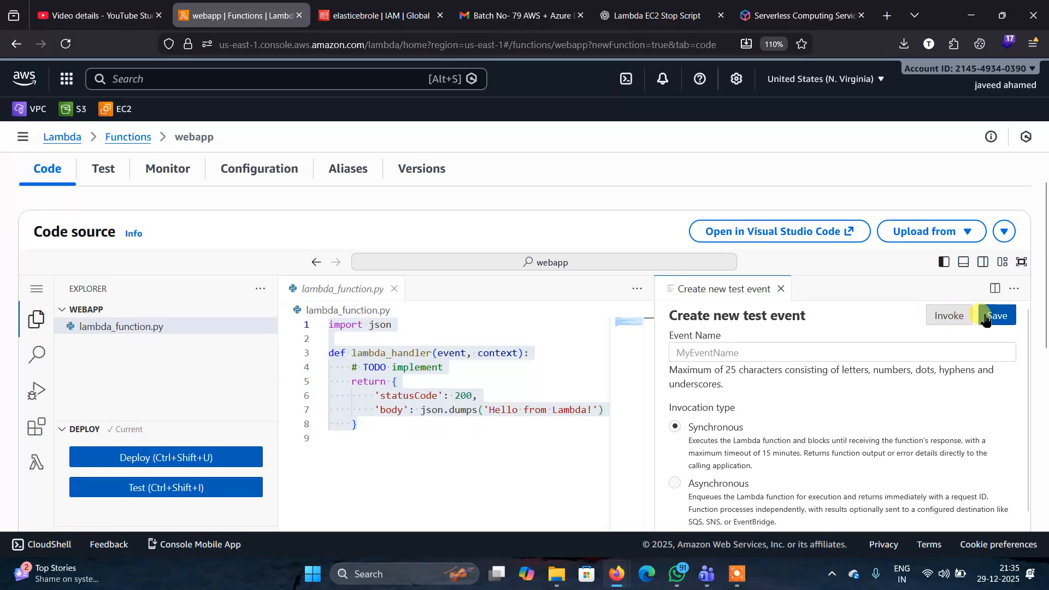
Try to save the new private, synchronous test event under the name event1
{"action": "left_click", "coordinate": [743, 351]}
{"action": "type", "text": "ev"}
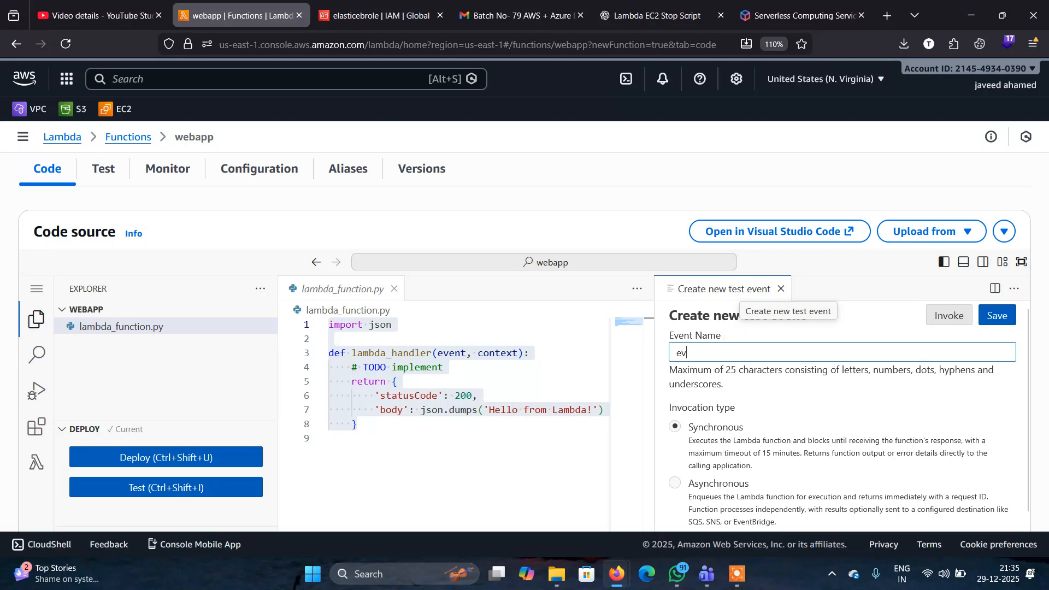
{"action": "type", "text": "ent1"}
{"action": "left_click", "coordinate": [1001, 313]}
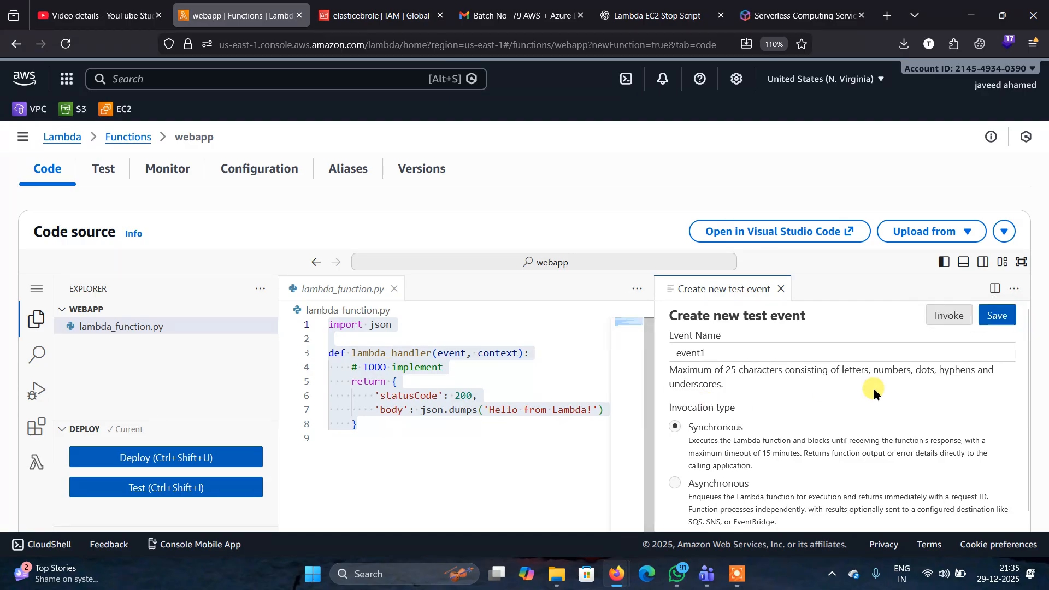
Request a test of lambda_function.py from the code editor and close the new test event form
{"action": "scroll", "coordinate": [874, 392], "scroll_direction": "down", "scroll_amount": 5}
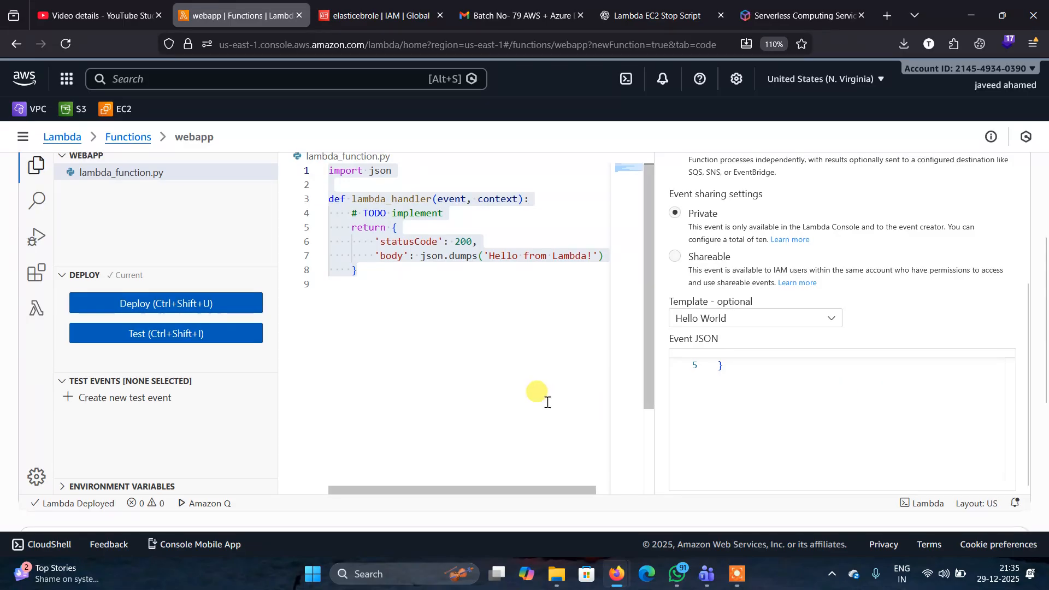
{"action": "scroll", "coordinate": [547, 402], "scroll_direction": "up", "scroll_amount": 4}
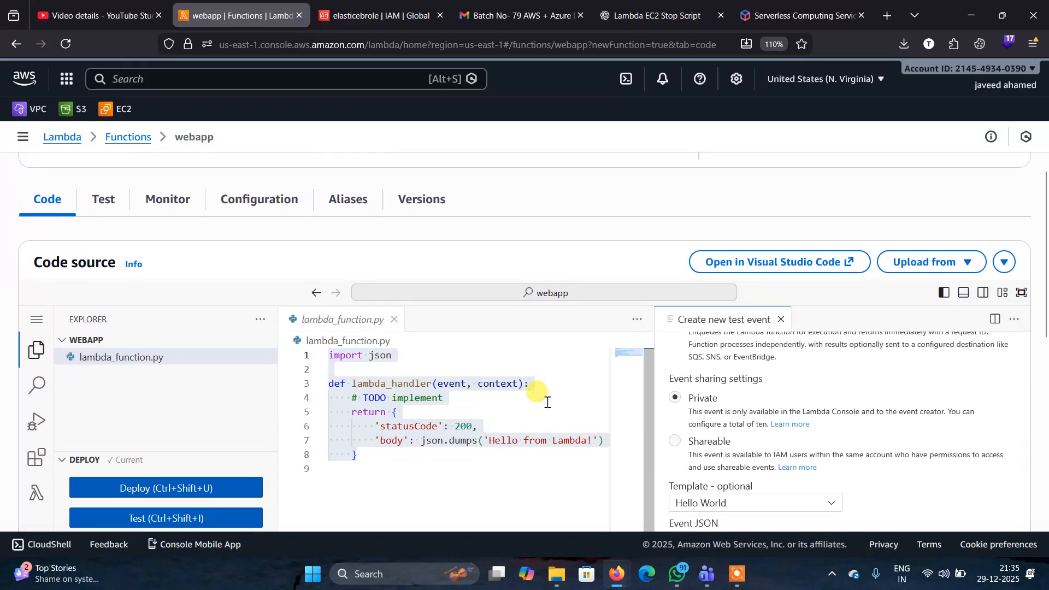
{"action": "scroll", "coordinate": [547, 402], "scroll_direction": "down", "scroll_amount": 3}
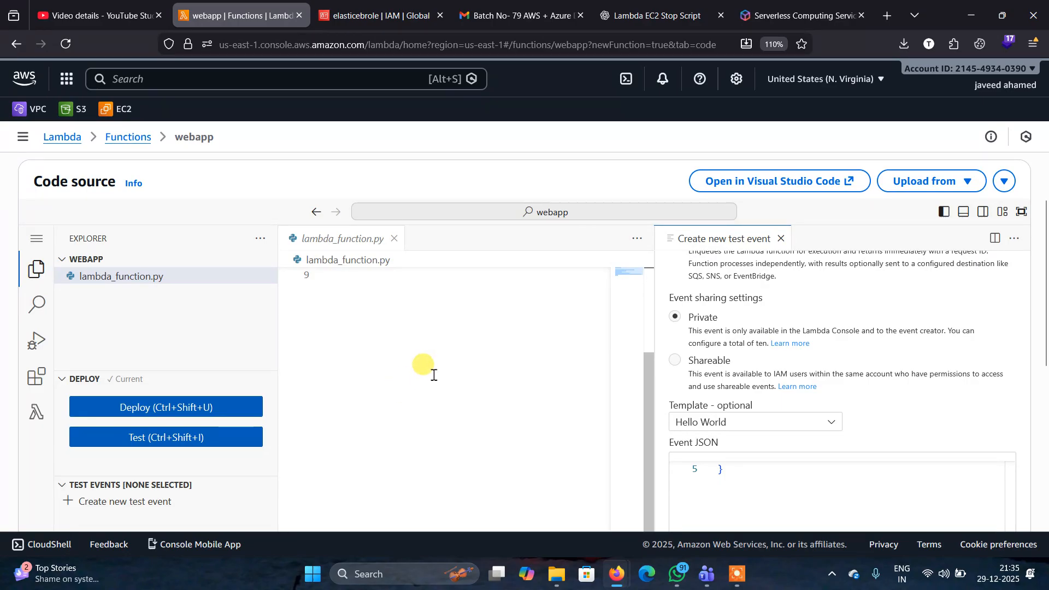
{"action": "scroll", "coordinate": [428, 361], "scroll_direction": "up", "scroll_amount": 3}
{"action": "key", "text": "ctrl+a"}
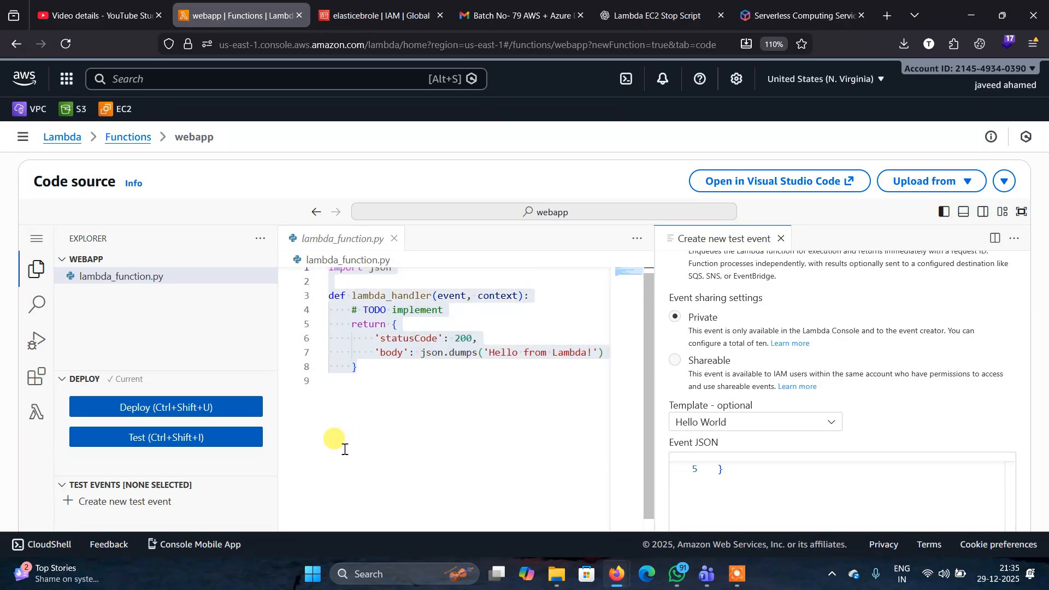
{"action": "left_click", "coordinate": [174, 438]}
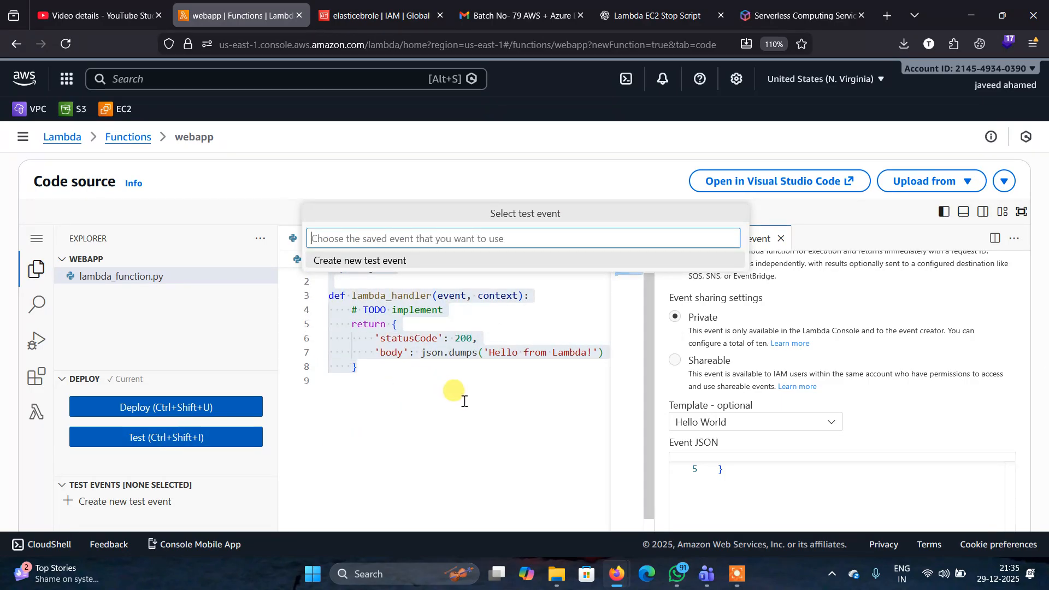
{"action": "left_click", "coordinate": [784, 239]}
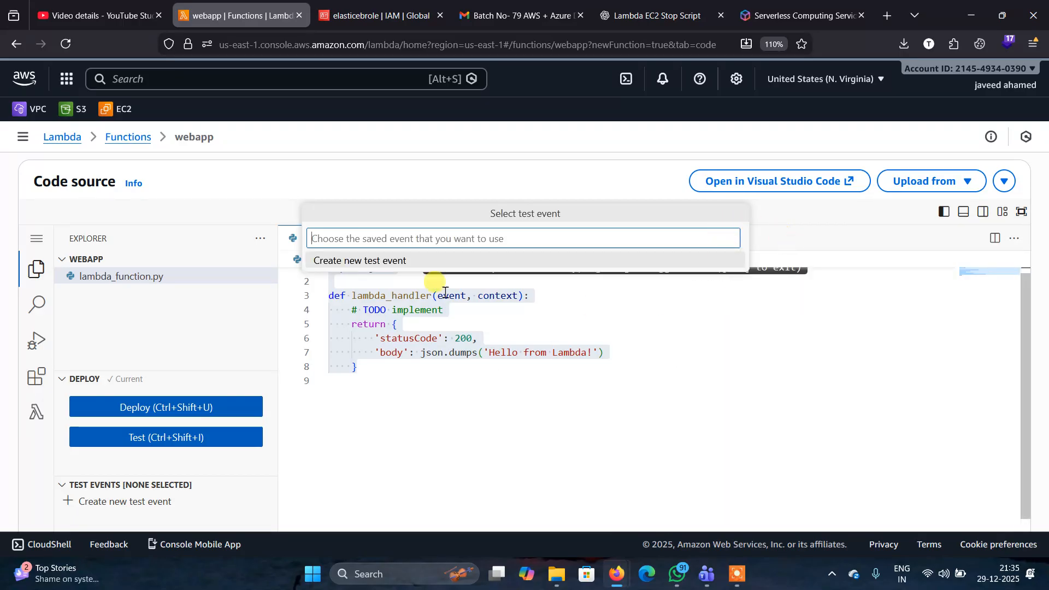
Return to the Lambda functions list and reopen the webapp function
{"action": "left_click", "coordinate": [114, 138]}
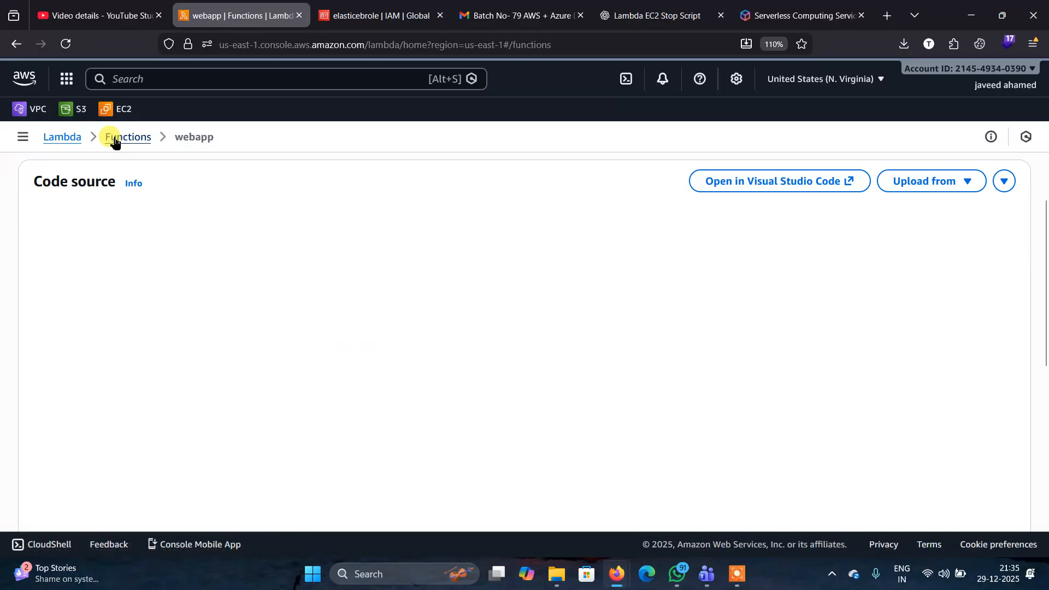
{"action": "left_click", "coordinate": [31, 266]}
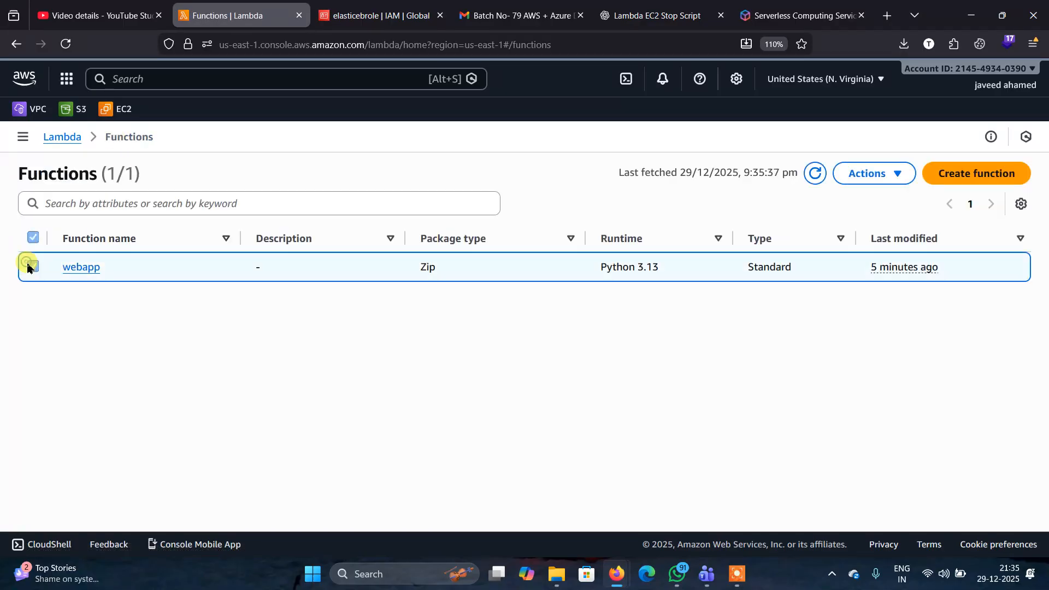
{"action": "left_click", "coordinate": [71, 270]}
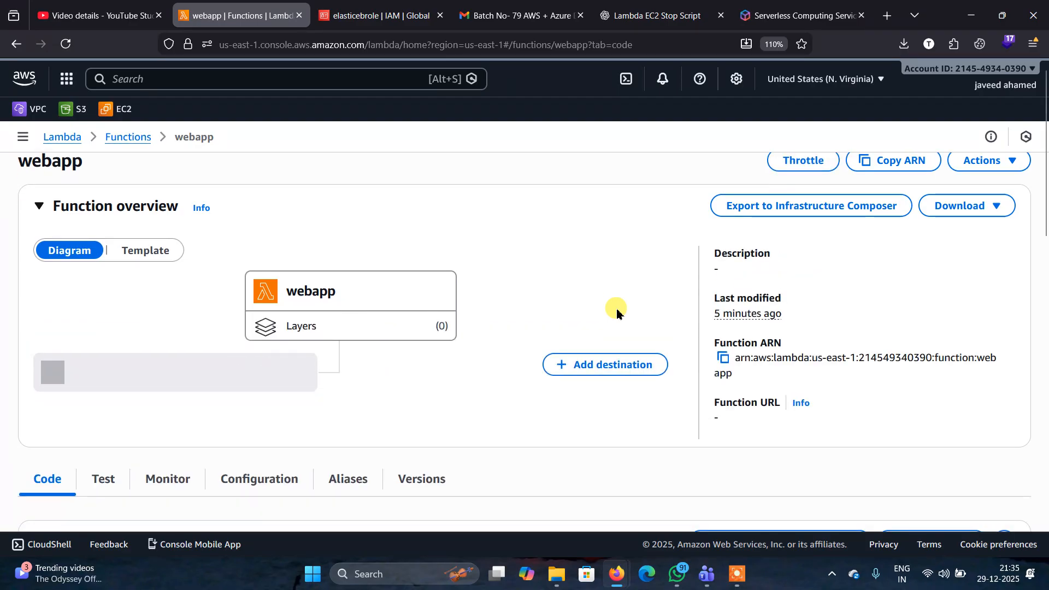
Run a synchronous test of the webapp function from its test page using the Hello World template event
{"action": "scroll", "coordinate": [512, 267], "scroll_direction": "down", "scroll_amount": 3}
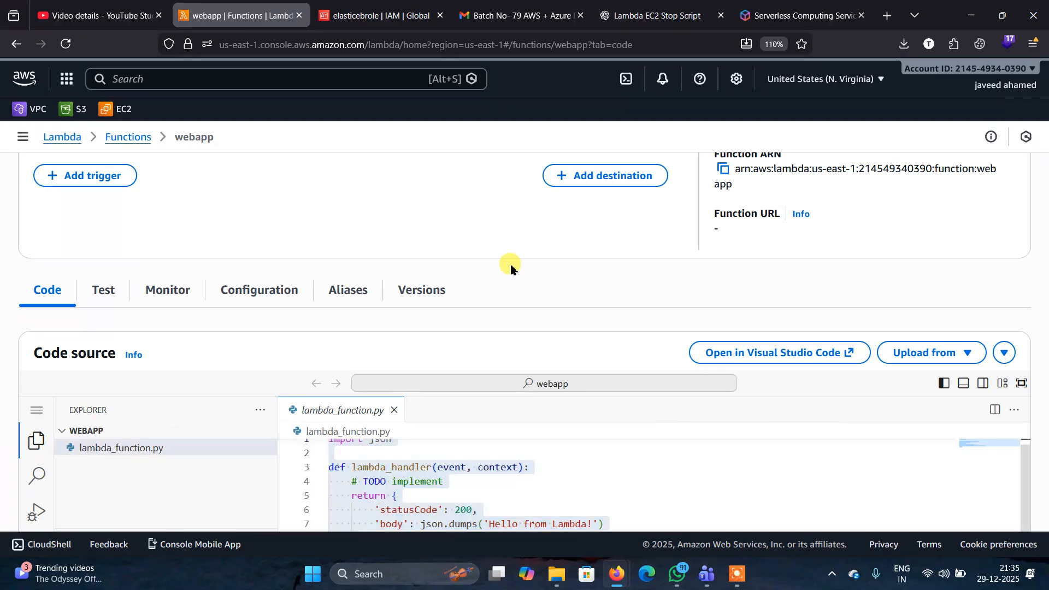
{"action": "left_click", "coordinate": [88, 293]}
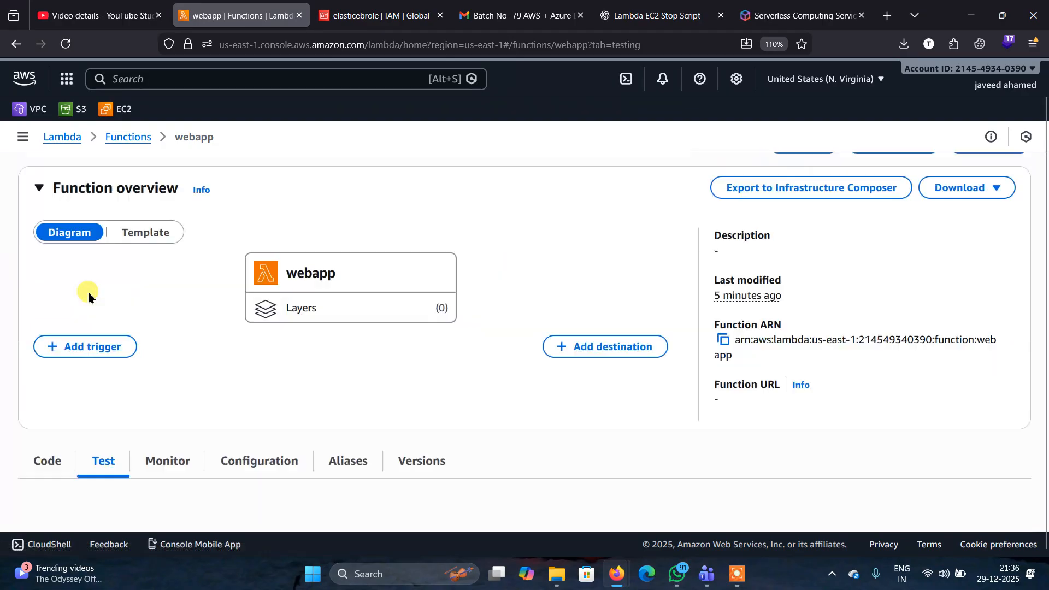
{"action": "scroll", "coordinate": [270, 365], "scroll_direction": "down", "scroll_amount": 1}
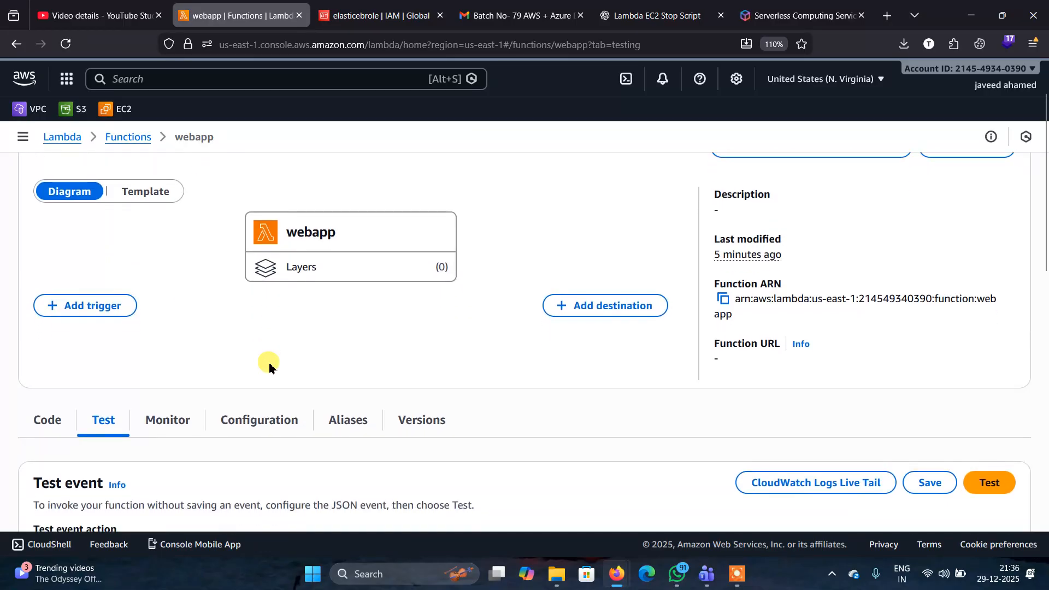
{"action": "scroll", "coordinate": [269, 365], "scroll_direction": "down", "scroll_amount": 3}
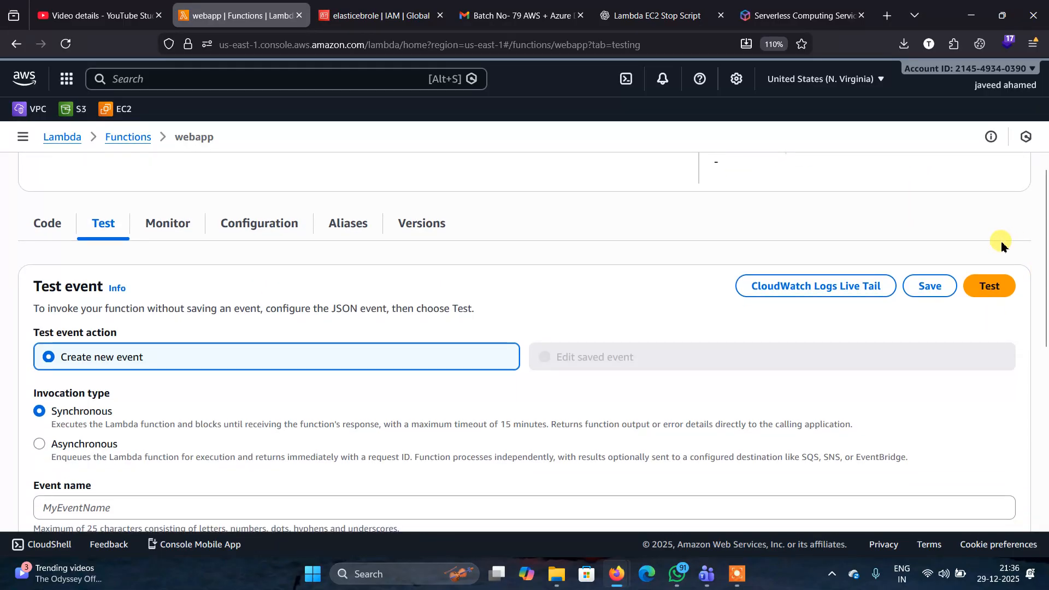
{"action": "left_click", "coordinate": [989, 285]}
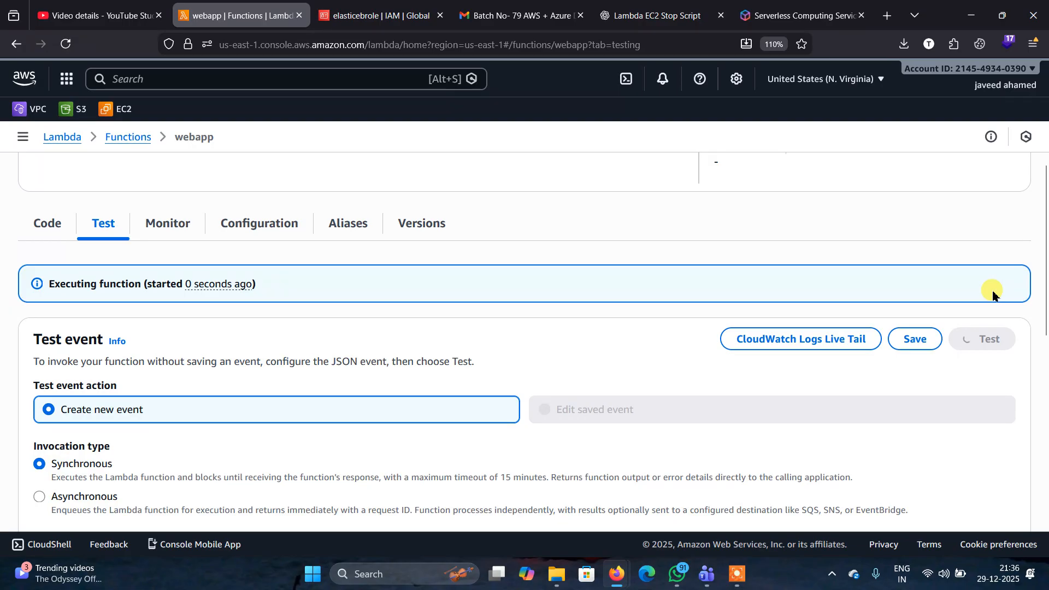
Name the new test event evety, review its event JSON and return to the execution result
{"action": "scroll", "coordinate": [679, 339], "scroll_direction": "down", "scroll_amount": 5}
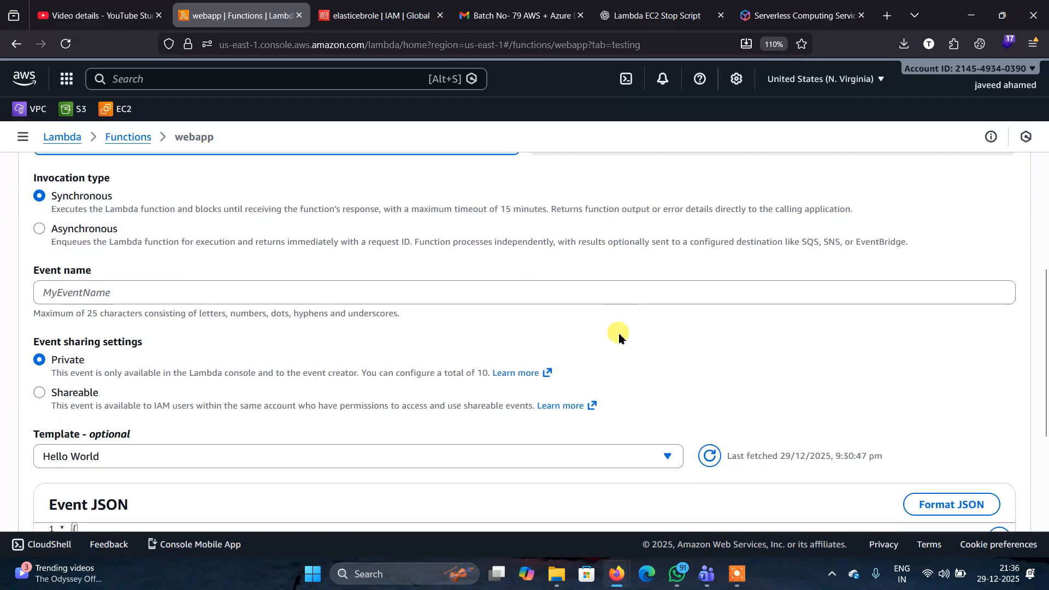
{"action": "left_click", "coordinate": [90, 295]}
{"action": "type", "text": "e"}
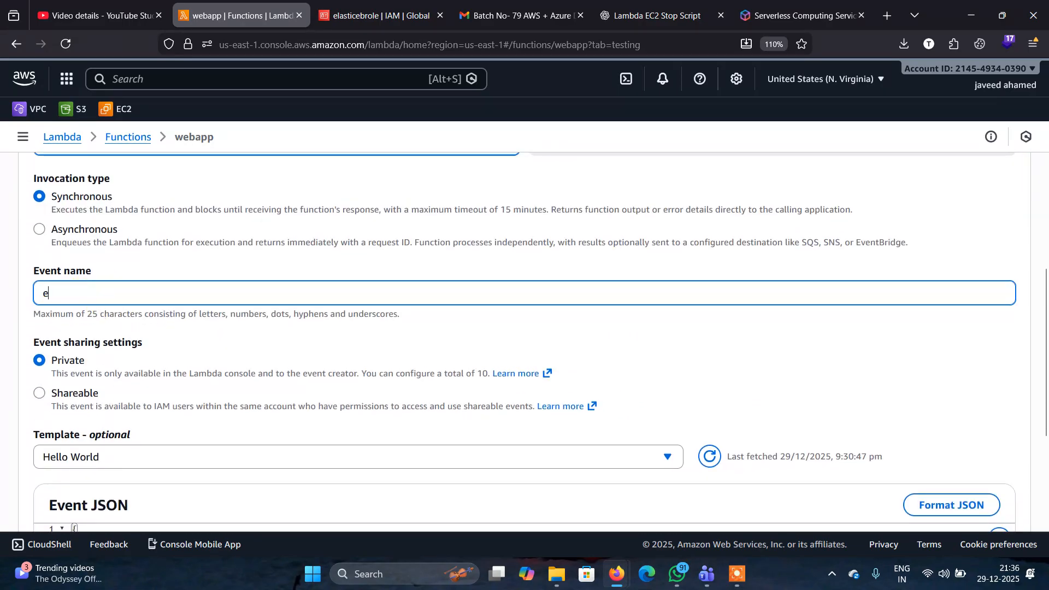
{"action": "type", "text": "vety"}
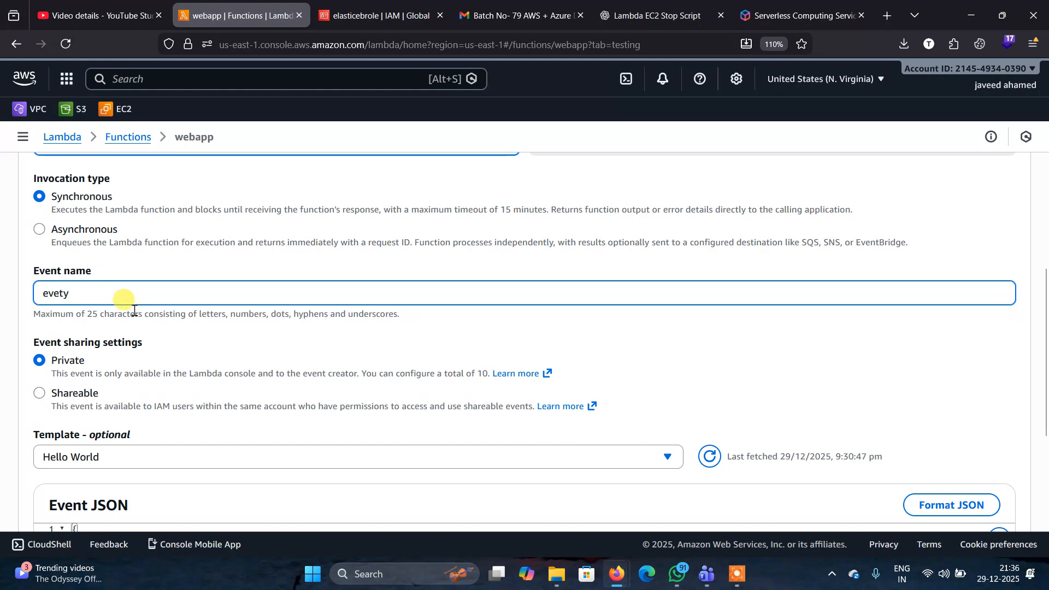
{"action": "scroll", "coordinate": [679, 374], "scroll_direction": "down", "scroll_amount": 3}
{"action": "scroll", "coordinate": [749, 268], "scroll_direction": "down", "scroll_amount": 3}
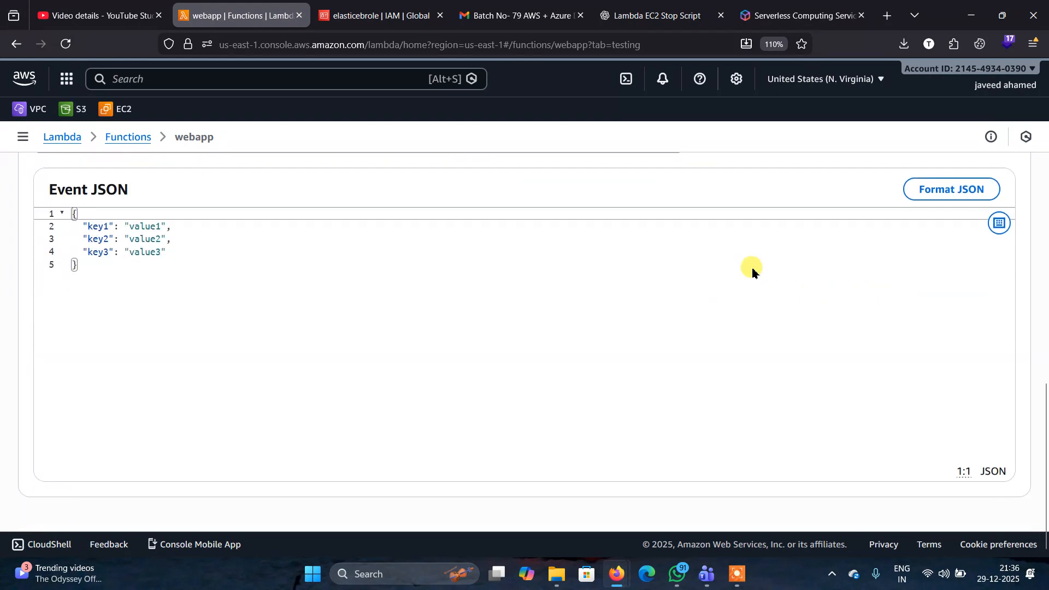
{"action": "scroll", "coordinate": [752, 269], "scroll_direction": "up", "scroll_amount": 10}
{"action": "scroll", "coordinate": [749, 263], "scroll_direction": "up", "scroll_amount": 4}
{"action": "scroll", "coordinate": [752, 269], "scroll_direction": "down", "scroll_amount": 3}
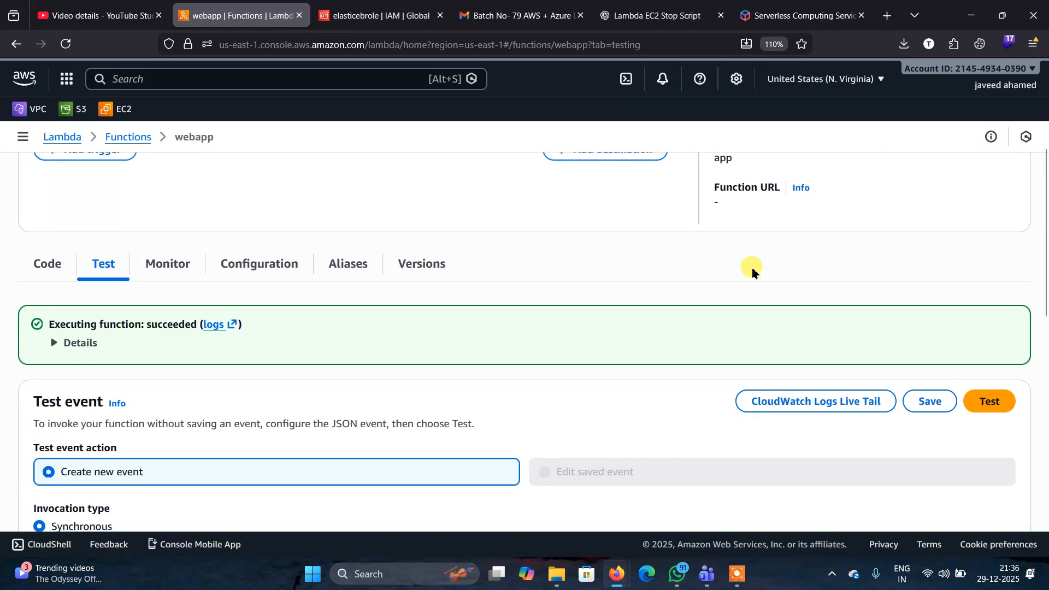
Run the webapp function's test again and expand the execution details to read the returned status code and body
{"action": "left_click", "coordinate": [995, 403]}
{"action": "left_click", "coordinate": [78, 346]}
{"action": "scroll", "coordinate": [351, 449], "scroll_direction": "down", "scroll_amount": 3}
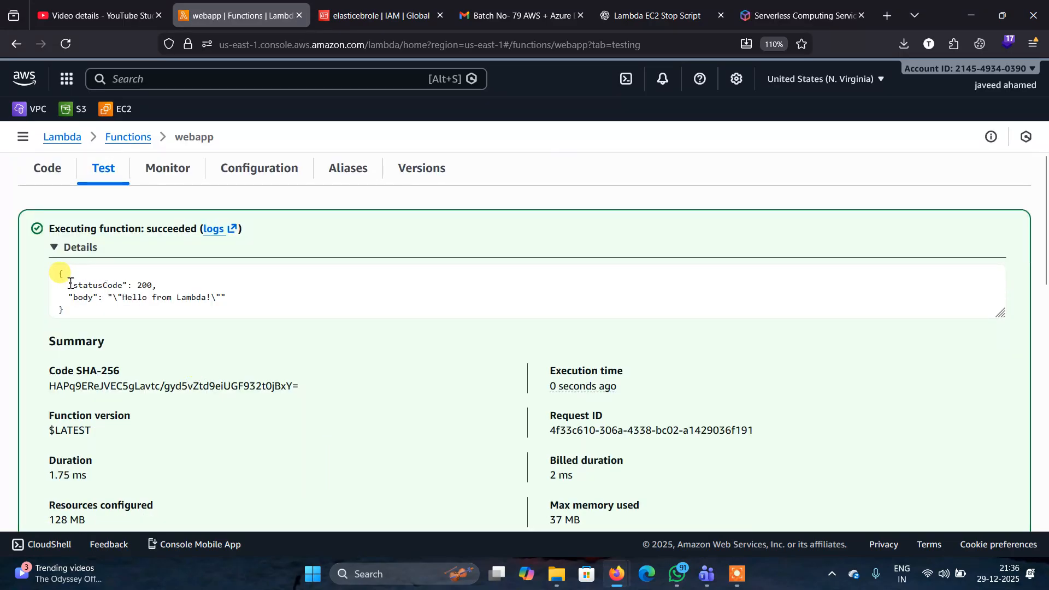
{"action": "left_click_drag", "start_coordinate": [68, 285], "coordinate": [232, 302]}
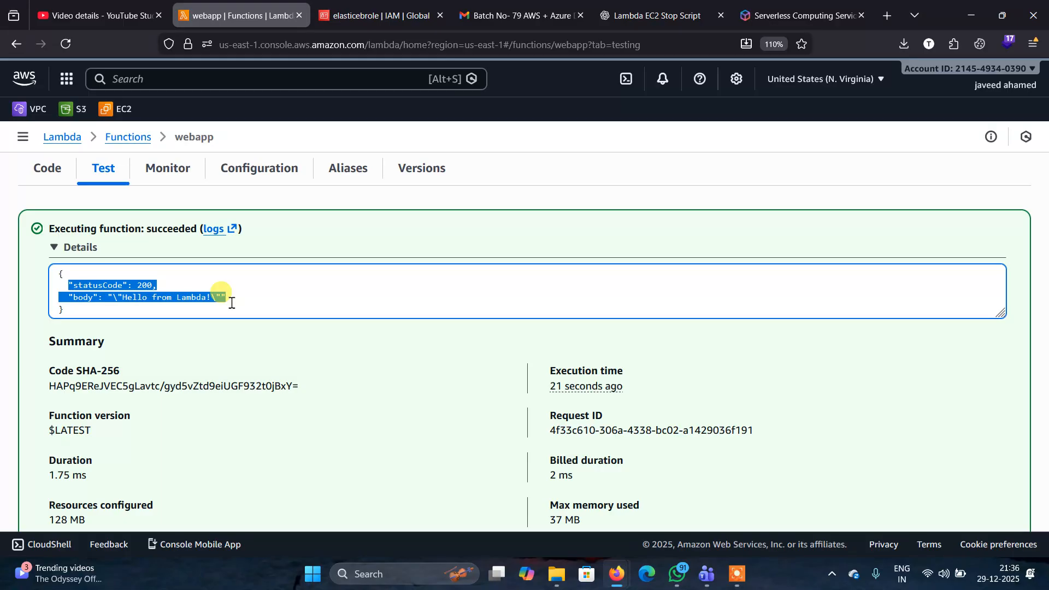
{"action": "left_click", "coordinate": [231, 302]}
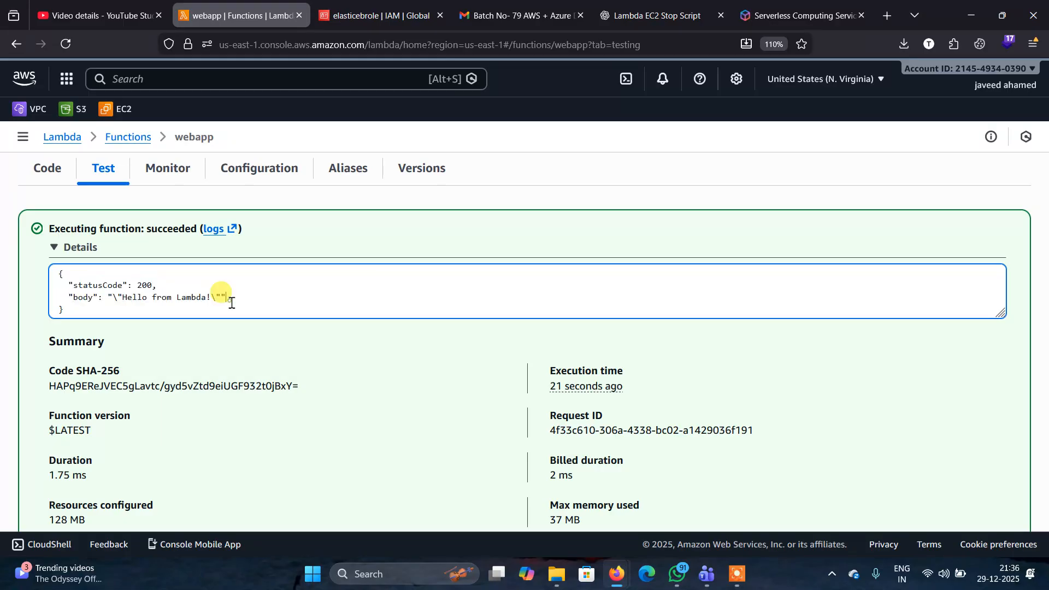
{"action": "left_click_drag", "start_coordinate": [119, 299], "coordinate": [221, 300]}
{"action": "left_click", "coordinate": [257, 301]}
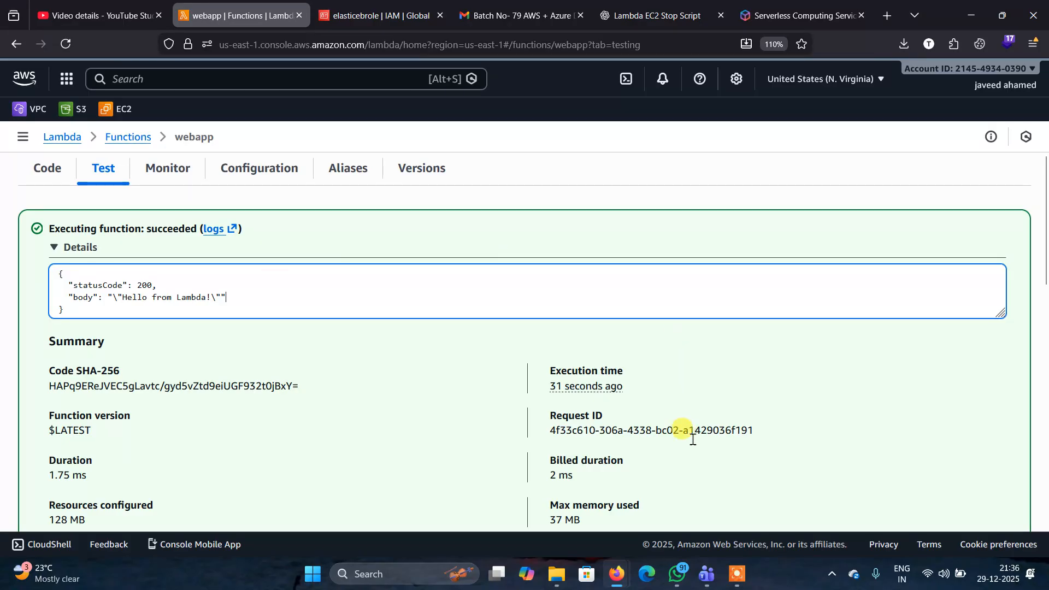
Switch to the ChatGPT browser window and open the Lambda EC2 Stop Script chat
{"action": "mouse_move", "coordinate": [617, 574]}
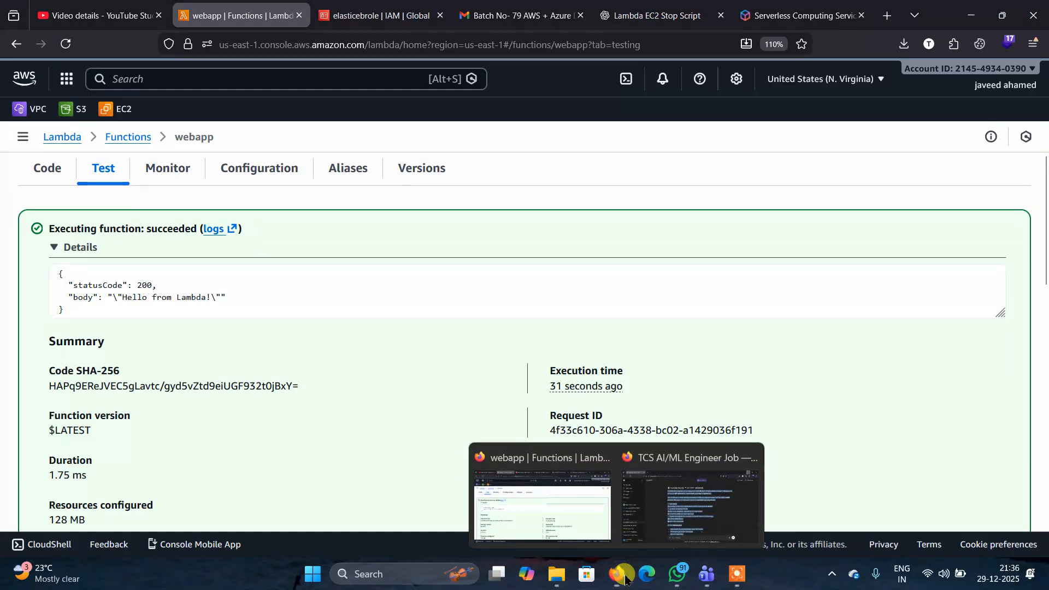
{"action": "left_click", "coordinate": [663, 504]}
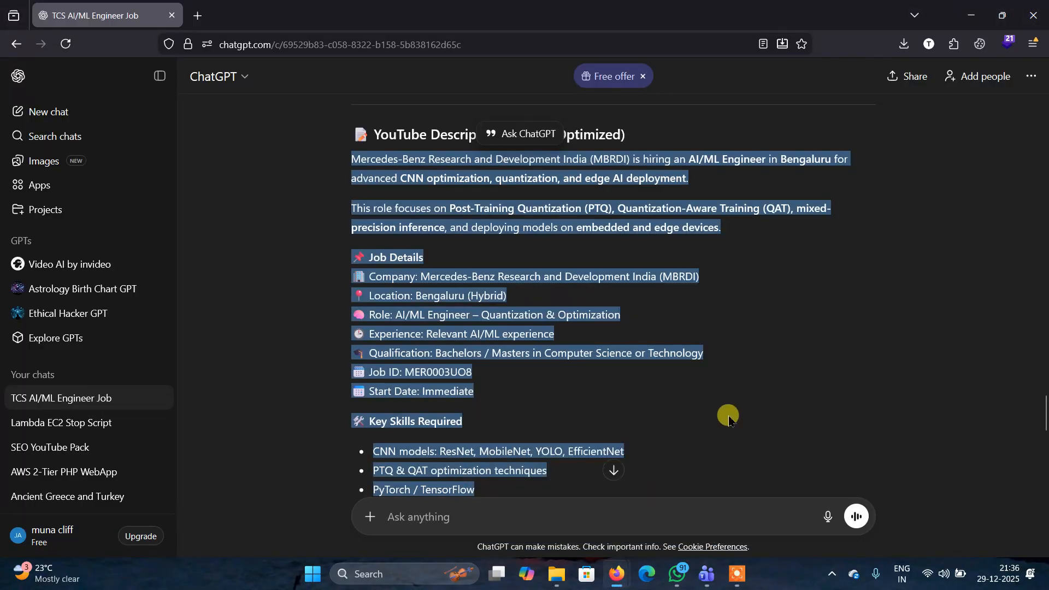
{"action": "mouse_move", "coordinate": [615, 574]}
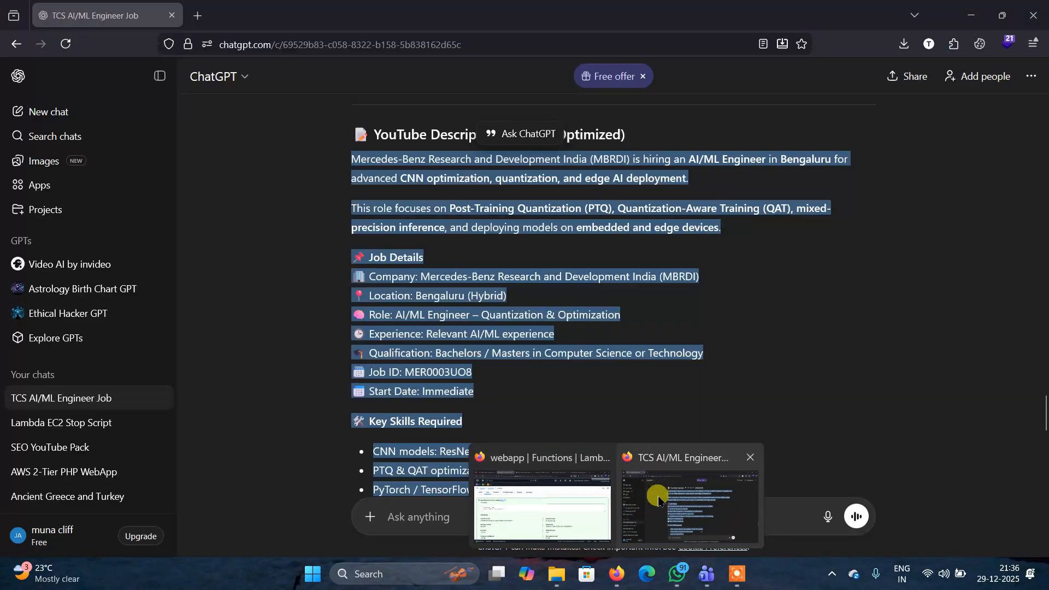
{"action": "left_click", "coordinate": [658, 500]}
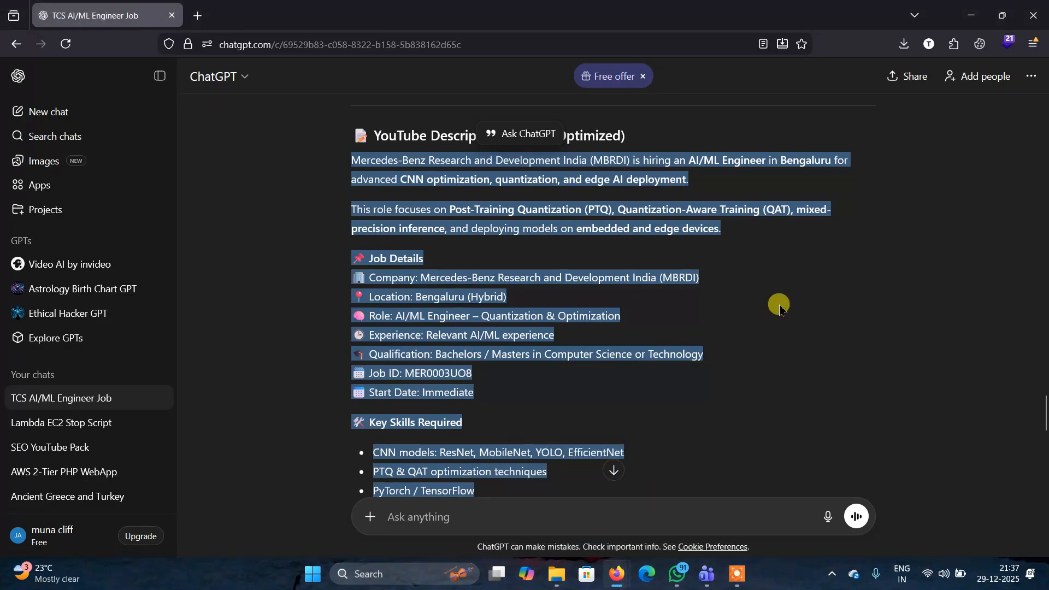
{"action": "scroll", "coordinate": [778, 309], "scroll_direction": "up", "scroll_amount": 2}
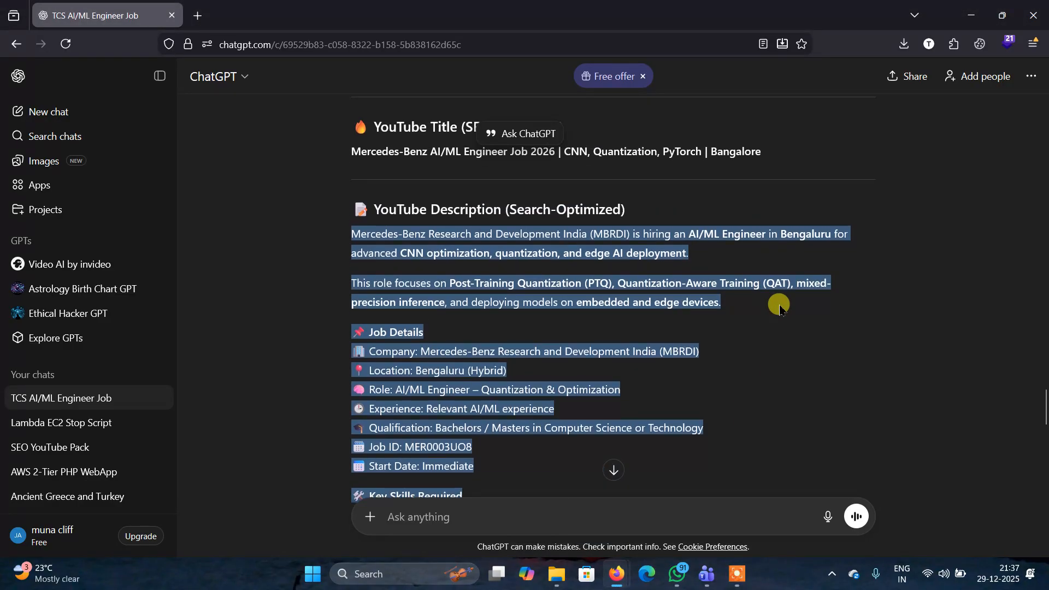
{"action": "left_click", "coordinate": [92, 422]}
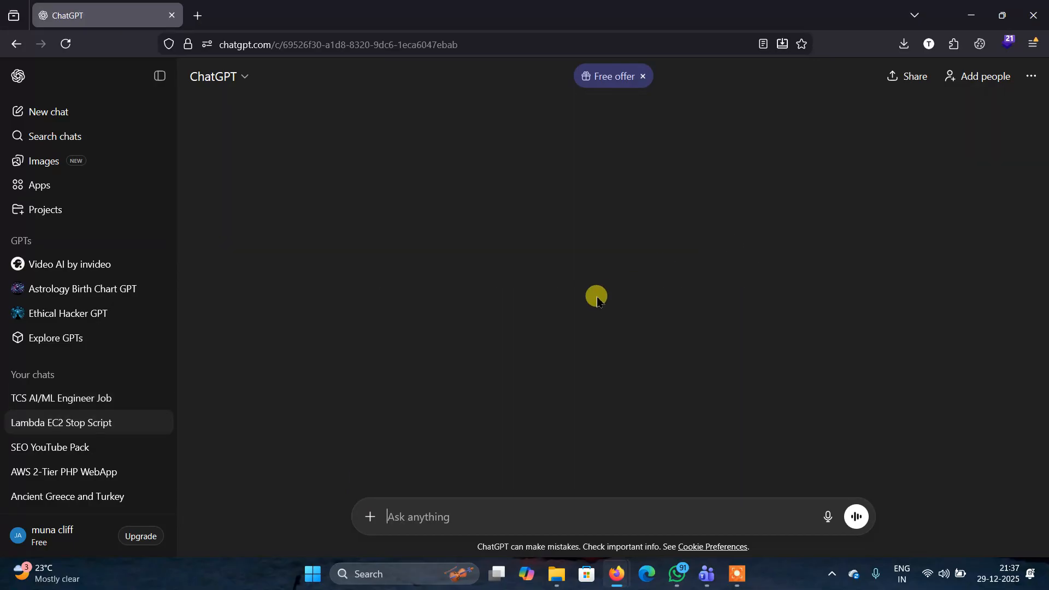
Look through the Lambda EC2 Stop Script chat for the complete boto3 stop-instances code and its line-by-line explanation
{"action": "scroll", "coordinate": [757, 184], "scroll_direction": "down", "scroll_amount": 2}
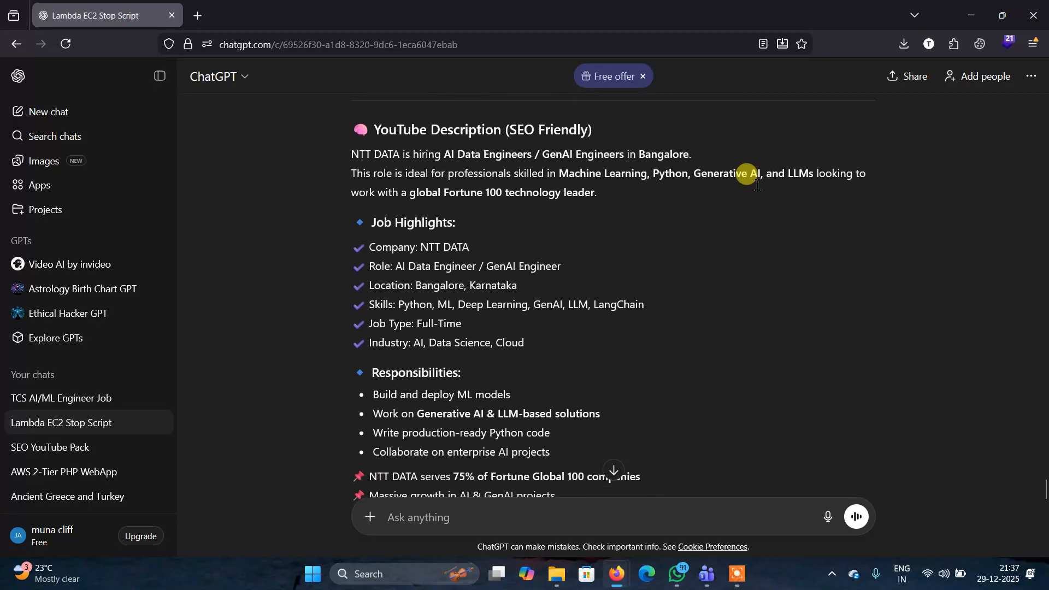
{"action": "scroll", "coordinate": [758, 185], "scroll_direction": "up", "scroll_amount": 15}
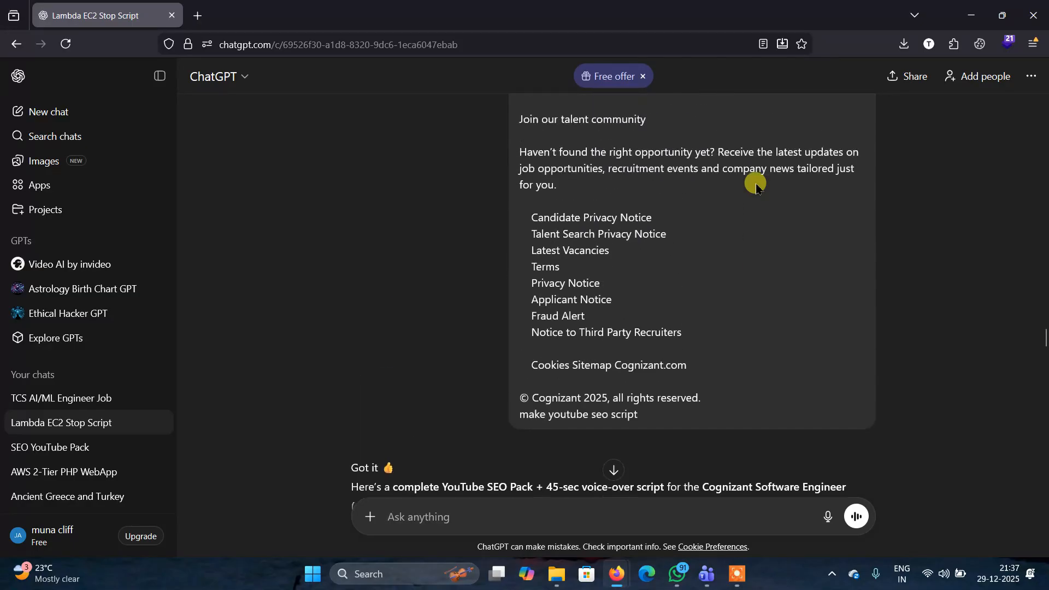
{"action": "scroll", "coordinate": [757, 184], "scroll_direction": "up", "scroll_amount": 20}
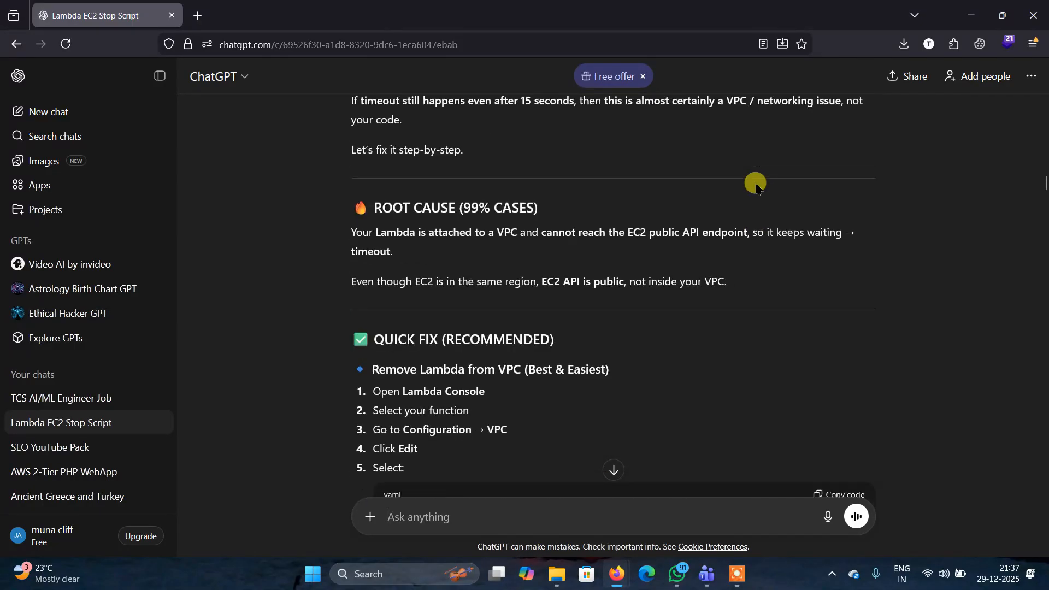
{"action": "scroll", "coordinate": [757, 185], "scroll_direction": "down", "scroll_amount": 15}
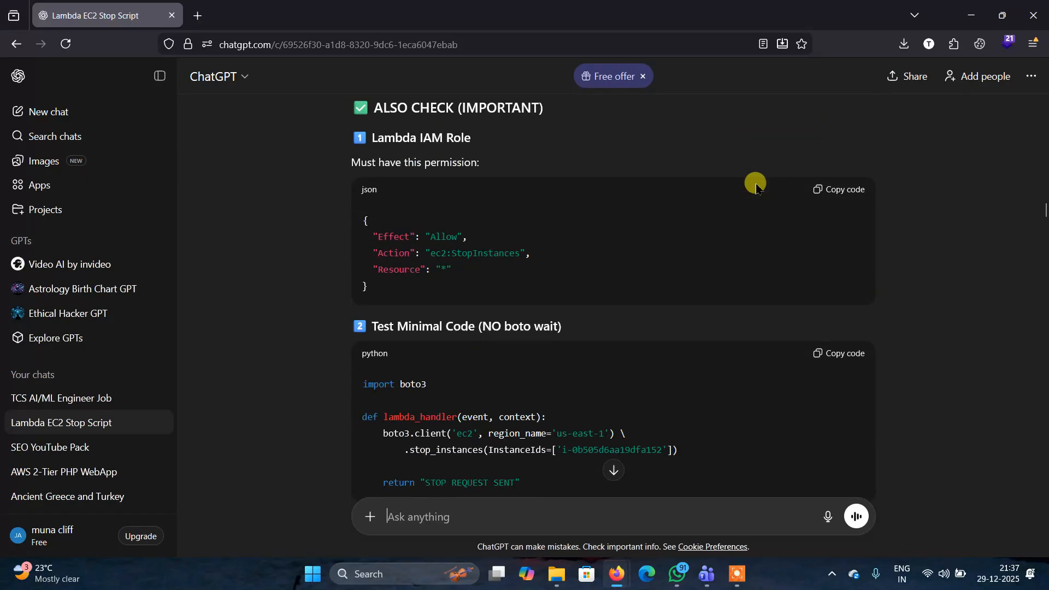
{"action": "scroll", "coordinate": [756, 184], "scroll_direction": "down", "scroll_amount": 5}
{"action": "scroll", "coordinate": [755, 184], "scroll_direction": "up", "scroll_amount": 3}
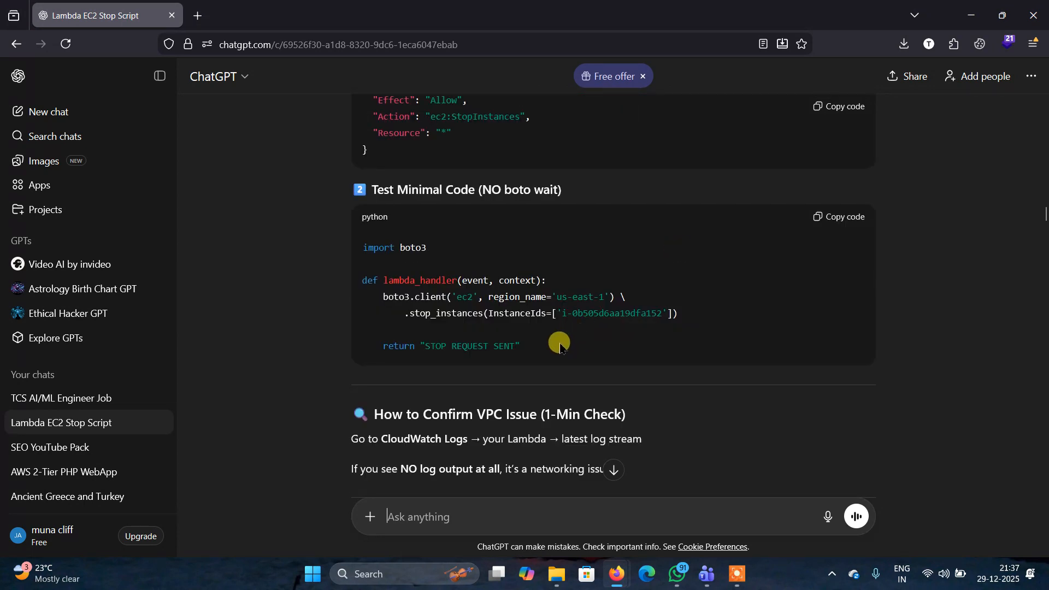
{"action": "scroll", "coordinate": [561, 344], "scroll_direction": "up", "scroll_amount": 1}
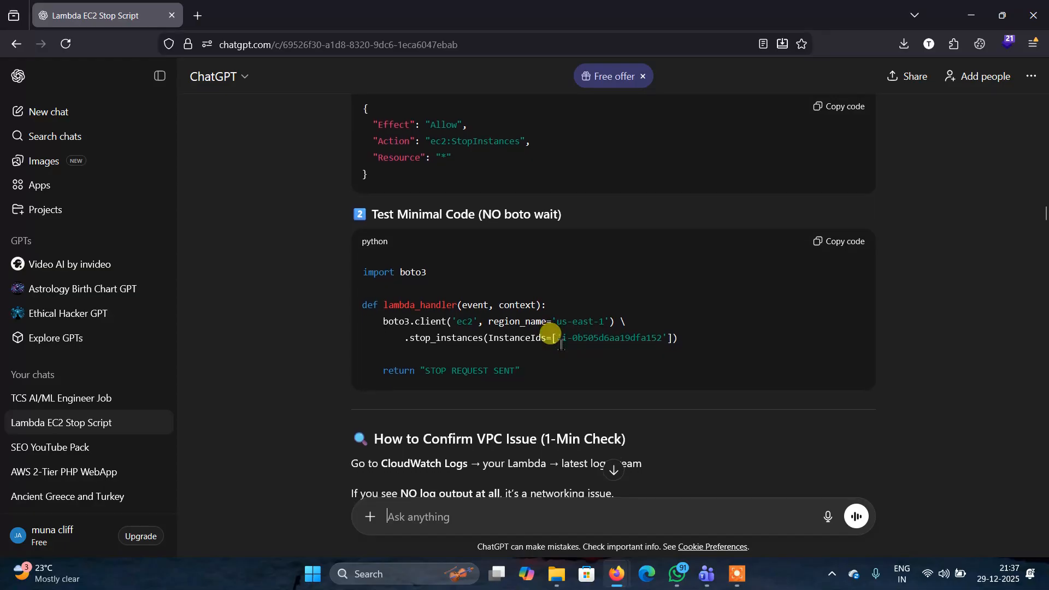
{"action": "key", "text": "super"}
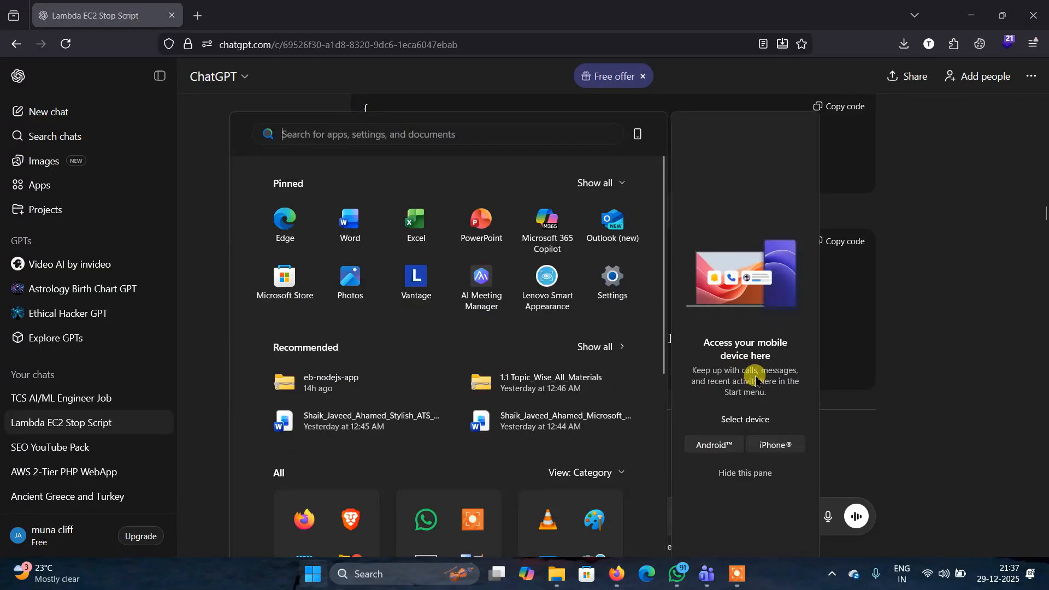
{"action": "left_click", "coordinate": [938, 317]}
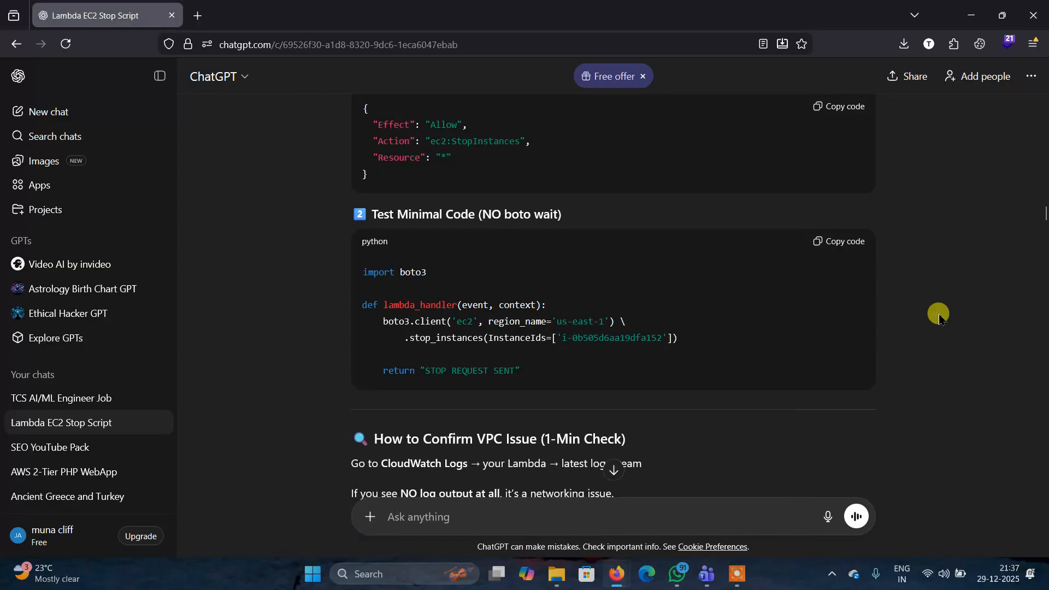
{"action": "scroll", "coordinate": [937, 316], "scroll_direction": "down", "scroll_amount": 15}
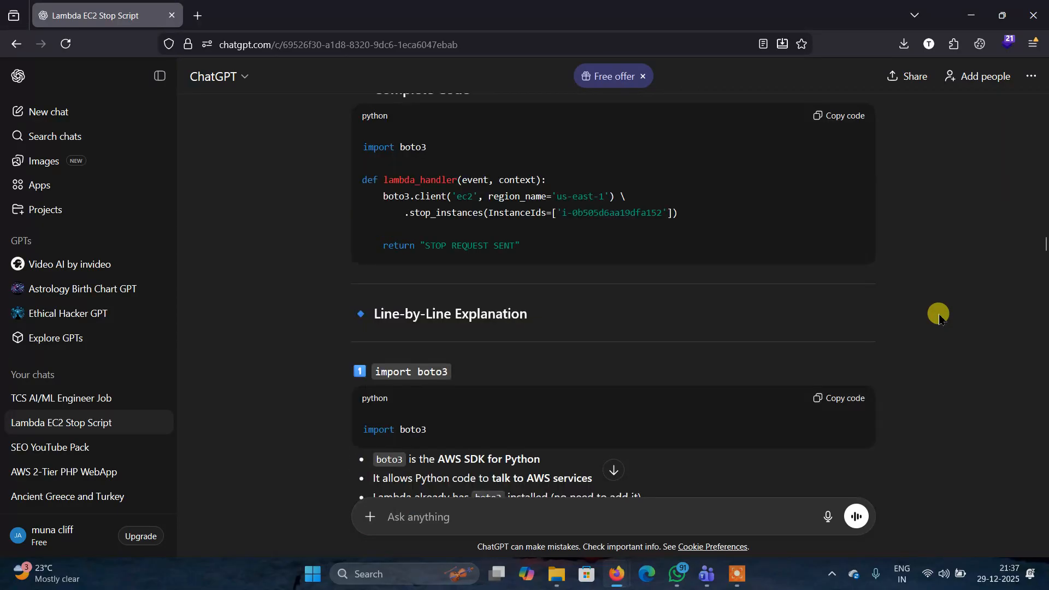
{"action": "scroll", "coordinate": [939, 318], "scroll_direction": "up", "scroll_amount": 3}
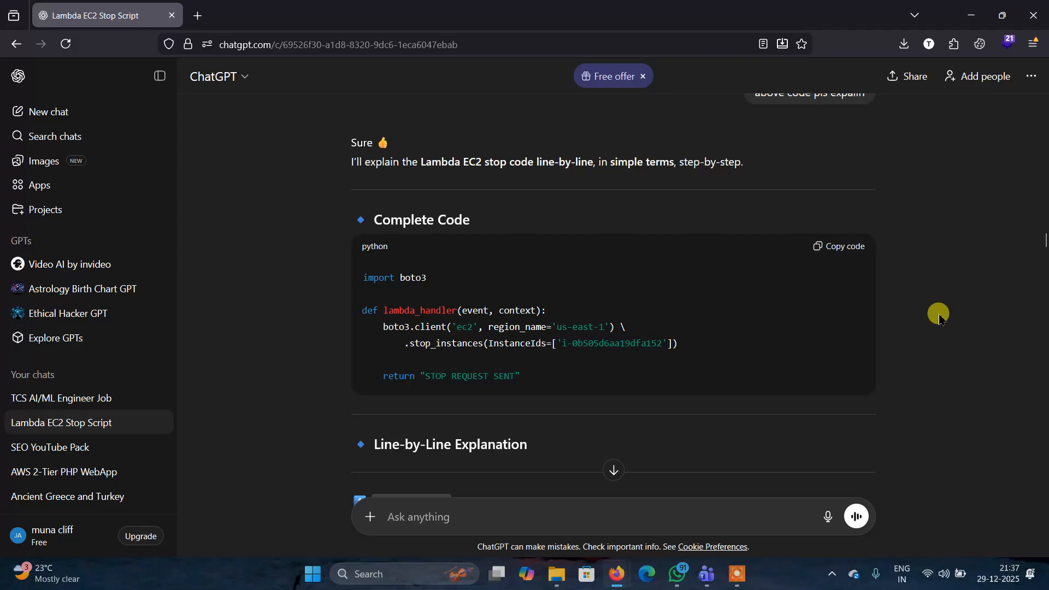
Magnify the screen and examine the complete EC2 stop code together with the explanation of import boto3
{"action": "key", "text": "super+plus"}
{"action": "key", "text": "super+plus"}
{"action": "key", "text": "super+plus"}
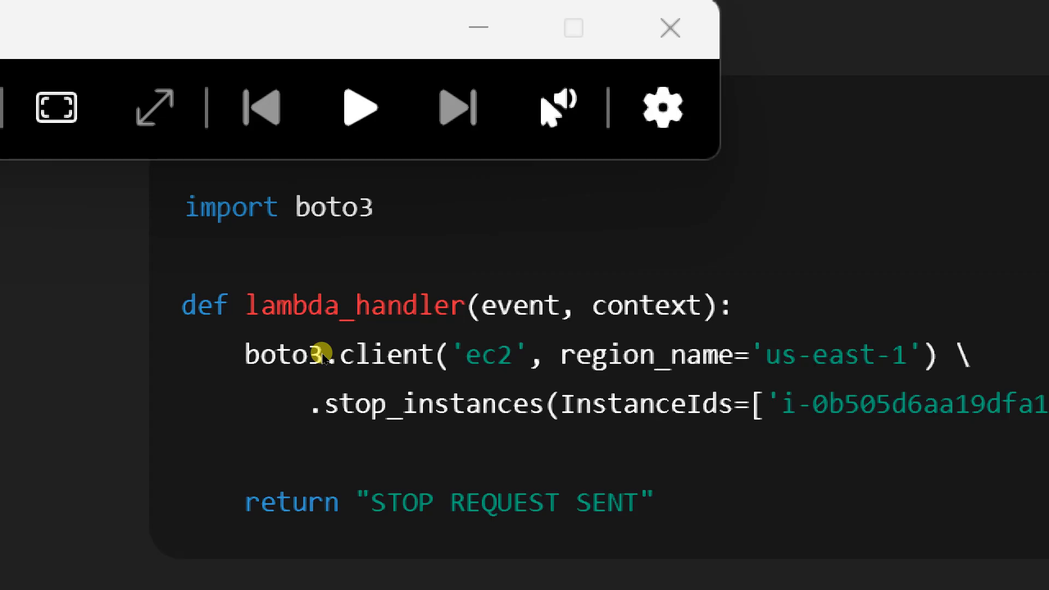
{"action": "scroll", "coordinate": [773, 328], "scroll_direction": "down", "scroll_amount": 5}
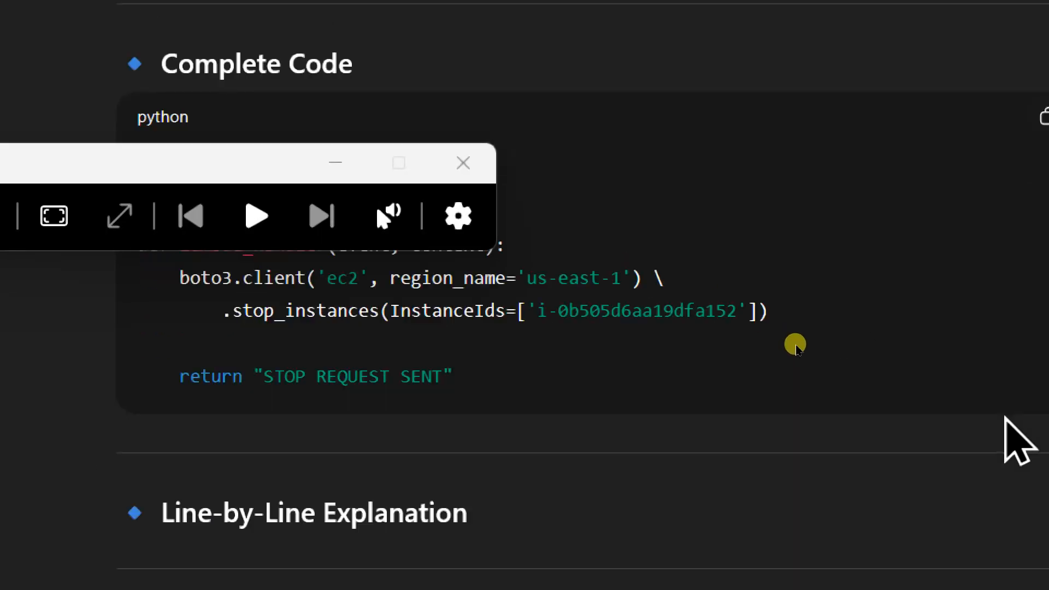
{"action": "scroll", "coordinate": [616, 339], "scroll_direction": "down", "scroll_amount": 4}
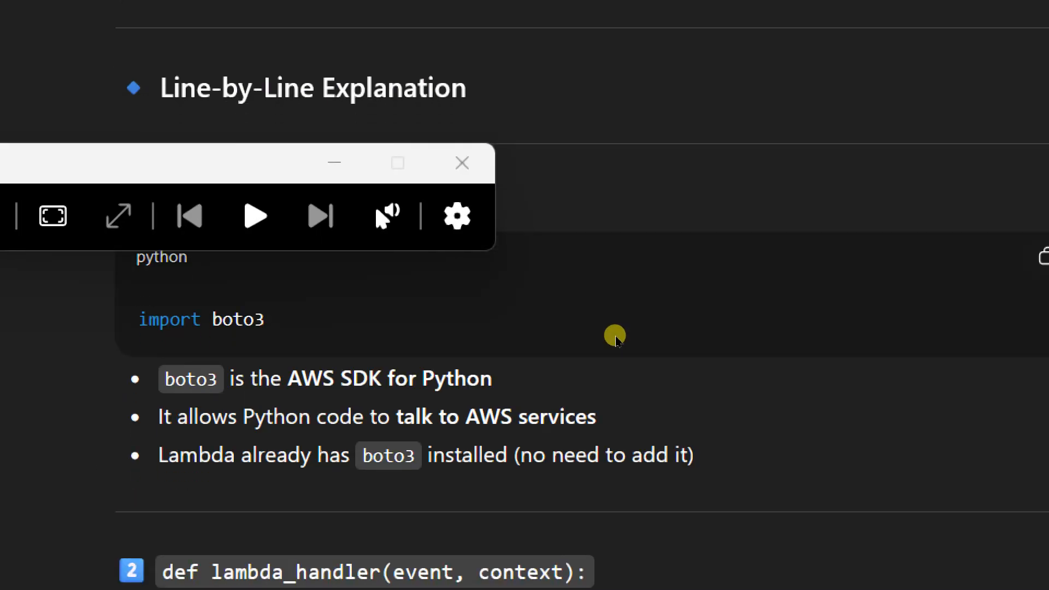
{"action": "scroll", "coordinate": [615, 340], "scroll_direction": "up", "scroll_amount": 10}
{"action": "scroll", "coordinate": [616, 340], "scroll_direction": "down", "scroll_amount": 1}
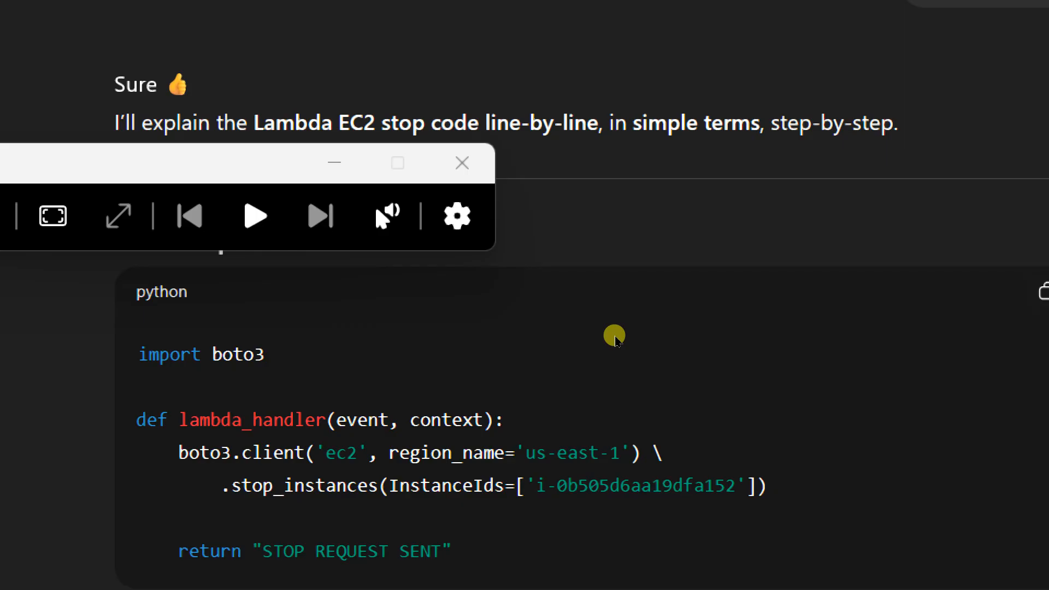
{"action": "scroll", "coordinate": [643, 400], "scroll_direction": "down", "scroll_amount": 2}
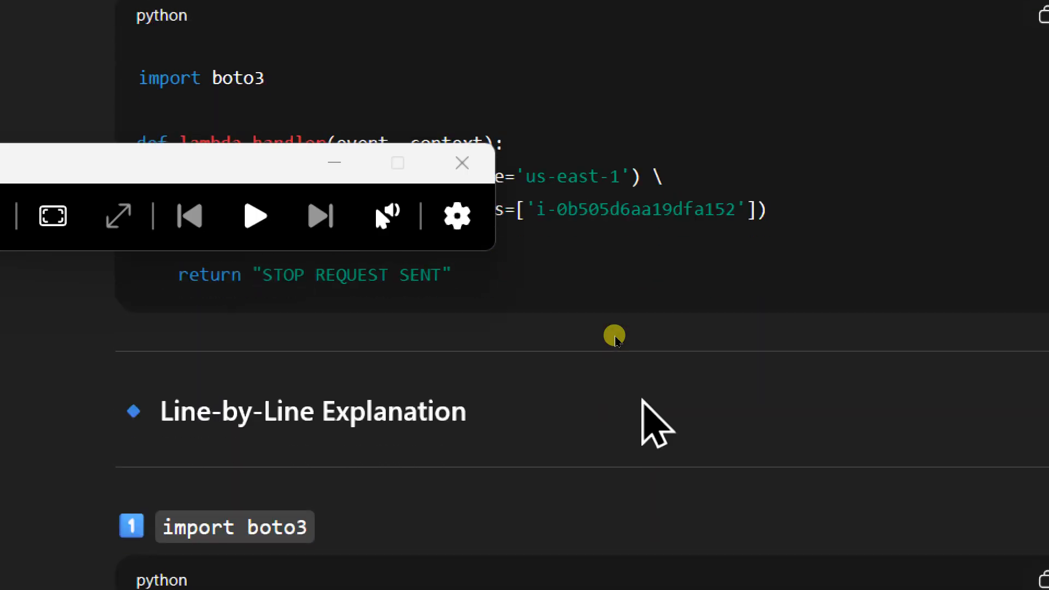
{"action": "scroll", "coordinate": [643, 400], "scroll_direction": "up", "scroll_amount": 2}
{"action": "scroll", "coordinate": [615, 337], "scroll_direction": "down", "scroll_amount": 9}
{"action": "scroll", "coordinate": [615, 337], "scroll_direction": "up", "scroll_amount": 1}
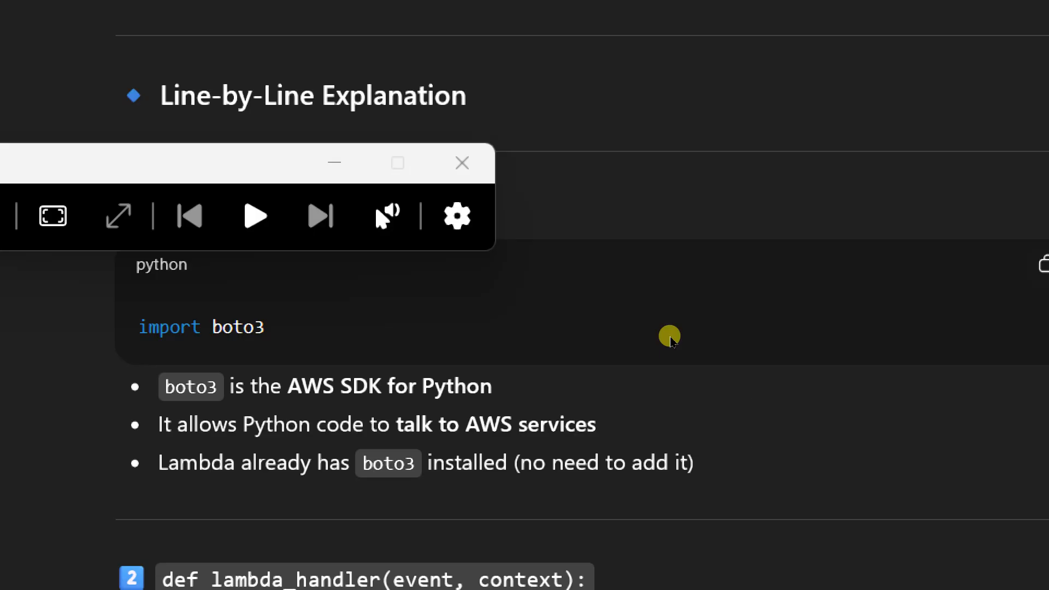
Examine the explanation of def lambda_handler(event, context) and highlight the lambda_handler name in its heading
{"action": "scroll", "coordinate": [670, 339], "scroll_direction": "down", "scroll_amount": 5}
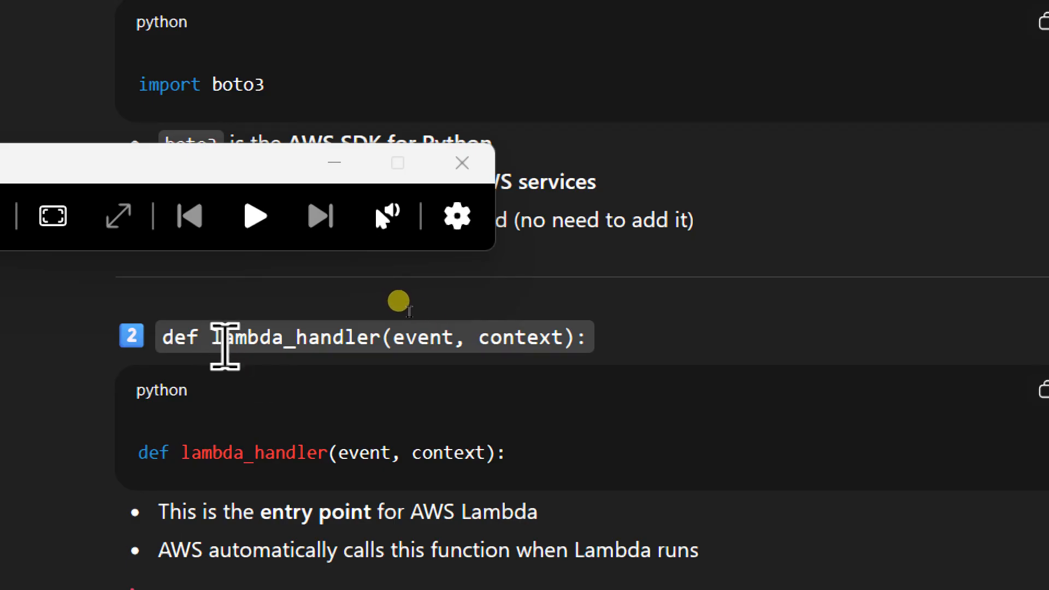
{"action": "scroll", "coordinate": [454, 335], "scroll_direction": "down", "scroll_amount": 1}
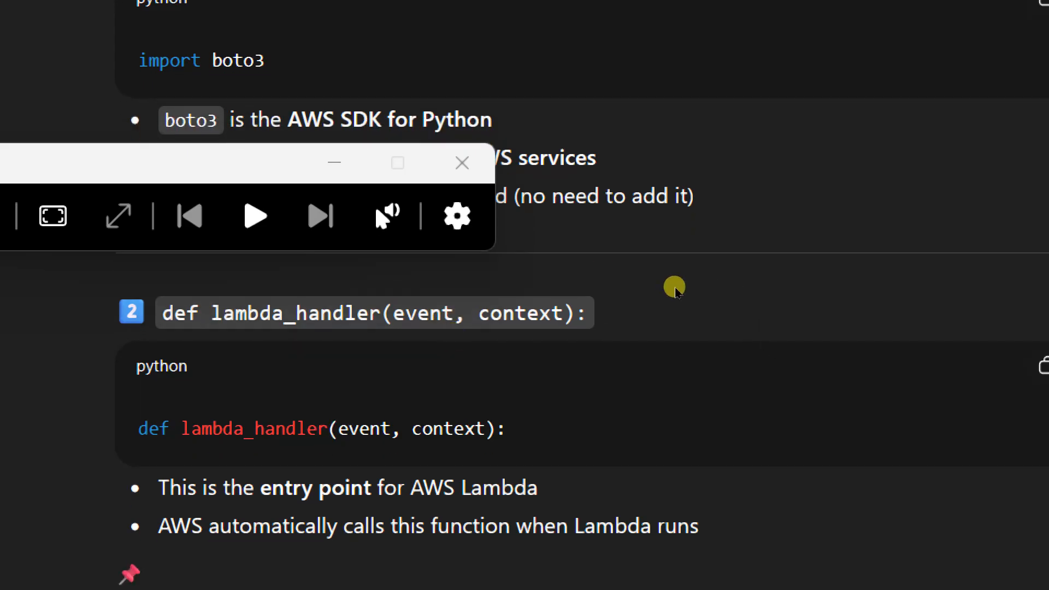
{"action": "scroll", "coordinate": [763, 304], "scroll_direction": "down", "scroll_amount": 1}
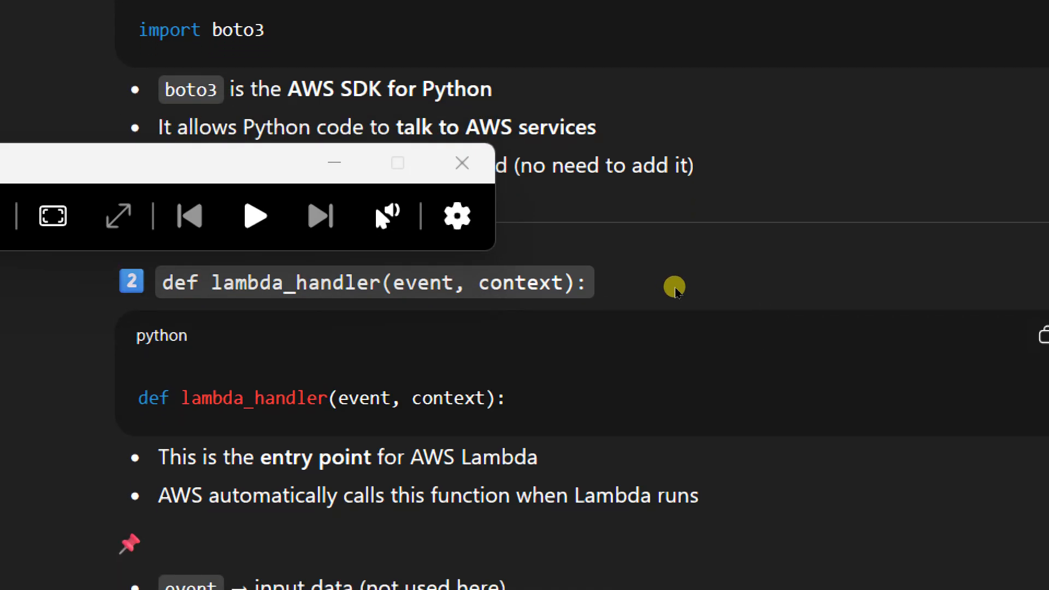
{"action": "scroll", "coordinate": [763, 303], "scroll_direction": "up", "scroll_amount": 2}
{"action": "scroll", "coordinate": [762, 302], "scroll_direction": "down", "scroll_amount": 1}
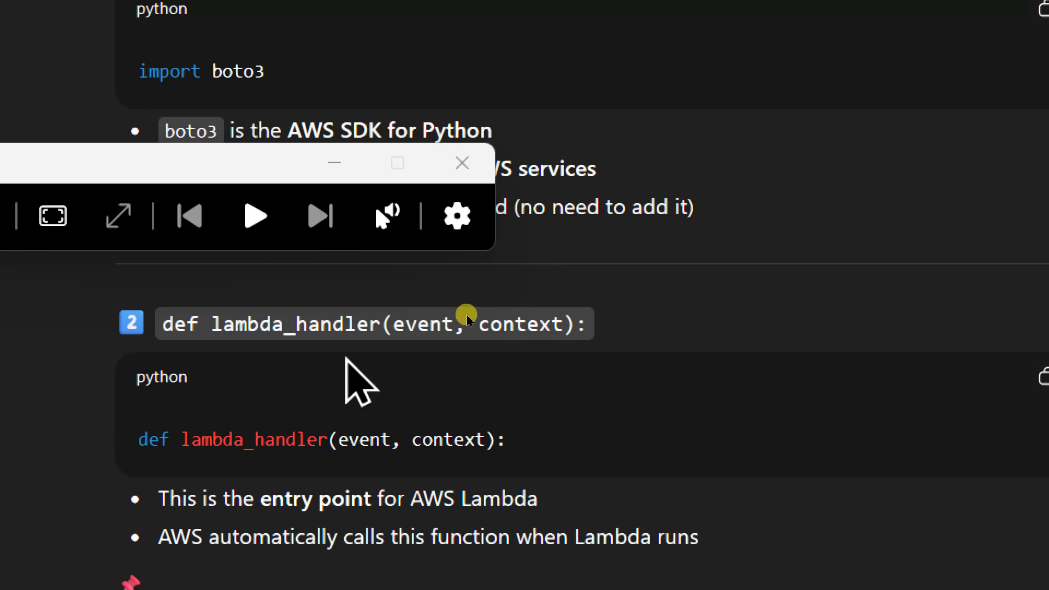
{"action": "left_click_drag", "start_coordinate": [211, 316], "coordinate": [379, 324]}
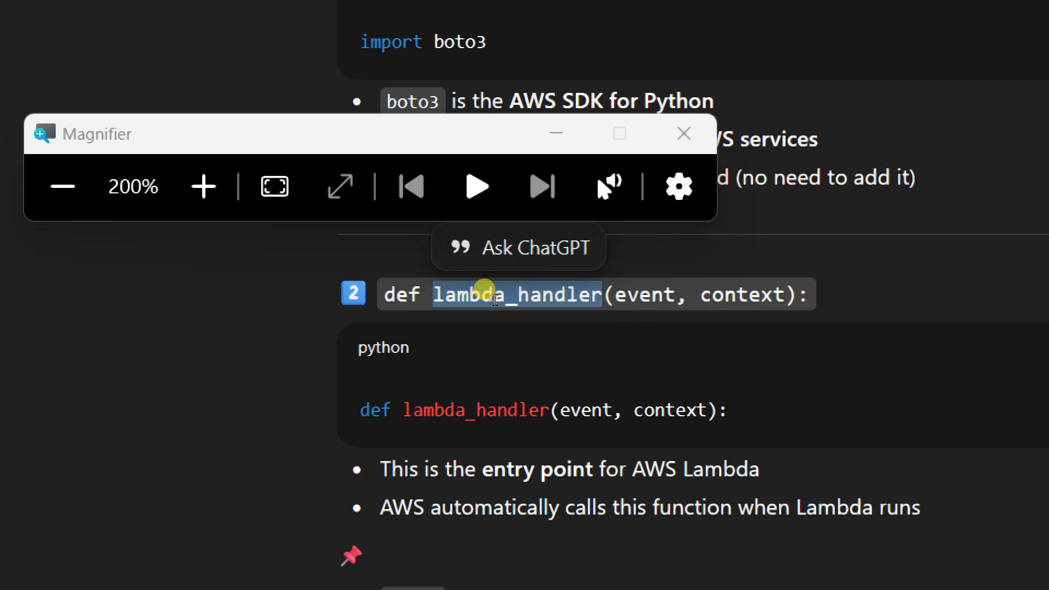
{"action": "right_click", "coordinate": [578, 294]}
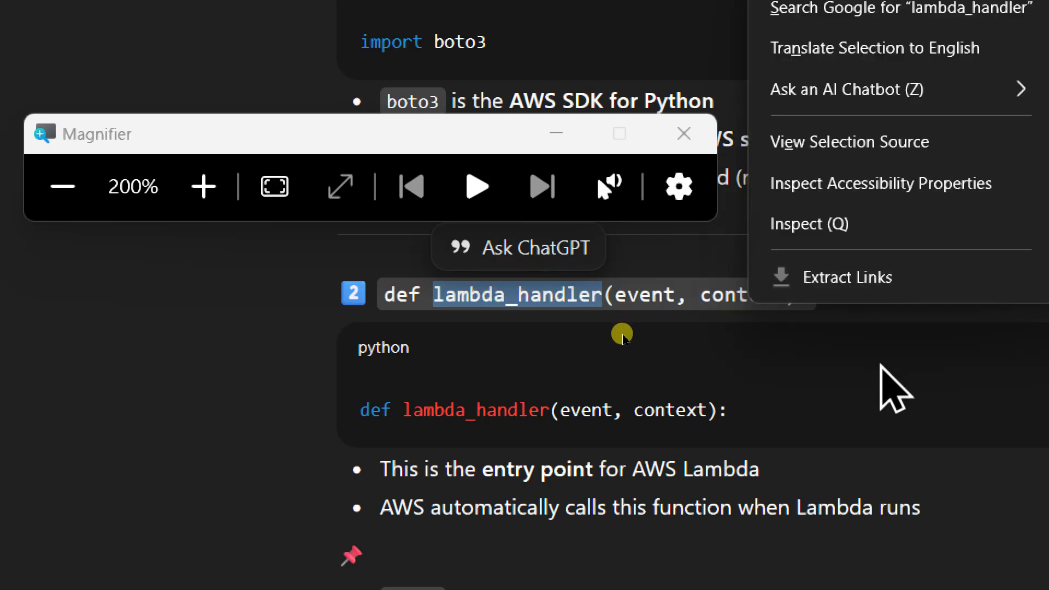
{"action": "left_click", "coordinate": [624, 337]}
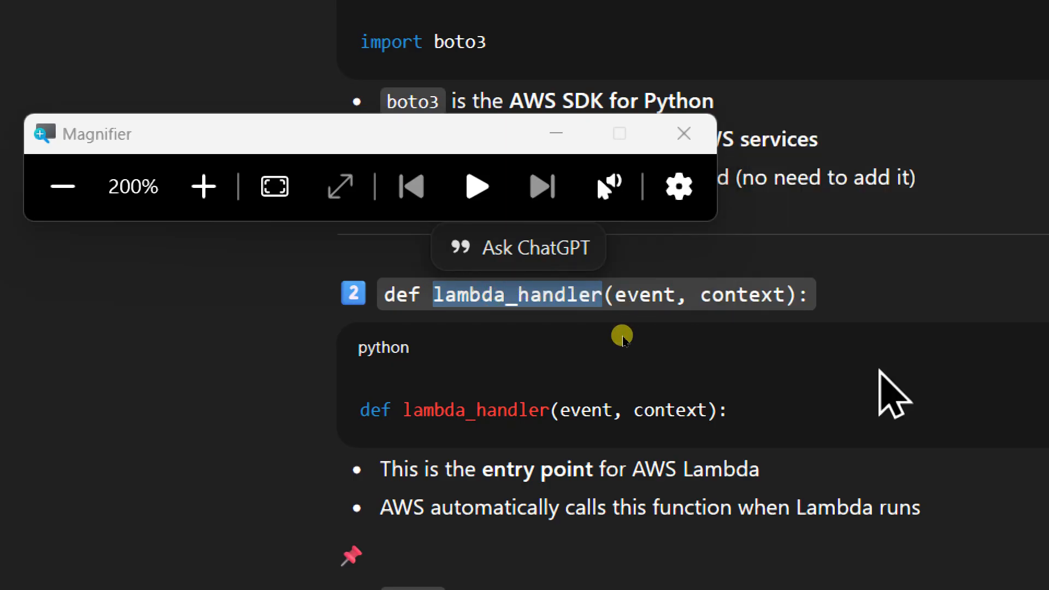
{"action": "scroll", "coordinate": [879, 372], "scroll_direction": "down", "scroll_amount": 2}
{"action": "scroll", "coordinate": [880, 372], "scroll_direction": "up", "scroll_amount": 2}
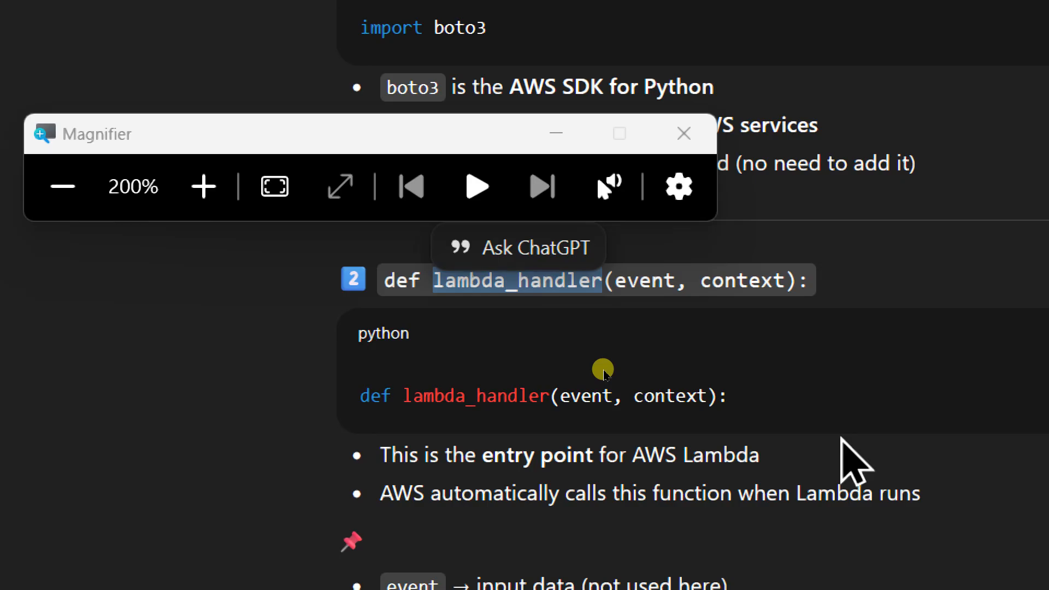
{"action": "scroll", "coordinate": [604, 371], "scroll_direction": "down", "scroll_amount": 1}
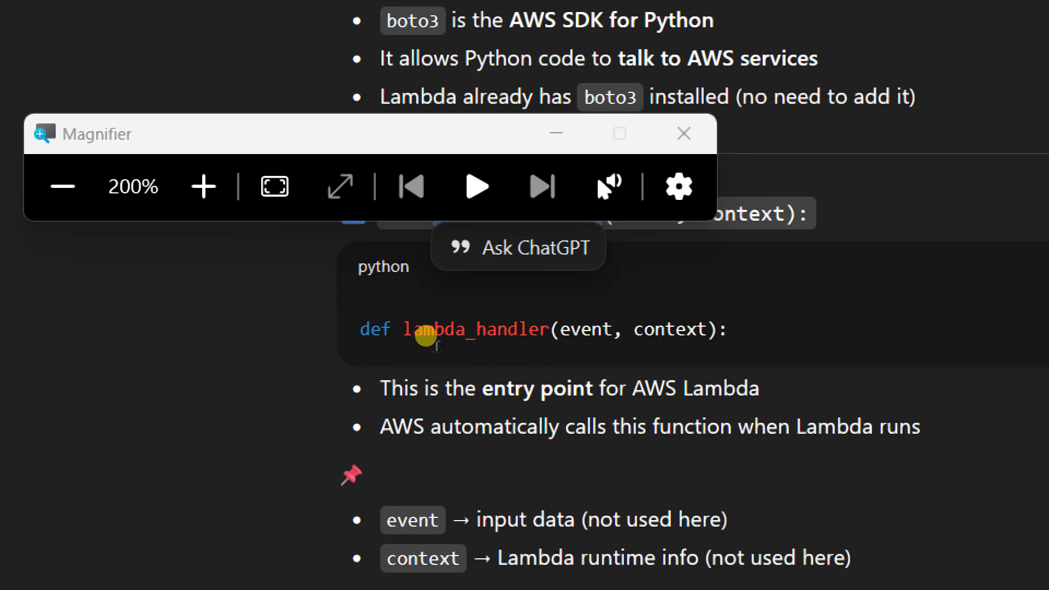
Examine the explanations of the event and context parameters and the Create EC2 Client line, highlighting "input data" and 'ec2'
{"action": "scroll", "coordinate": [485, 352], "scroll_direction": "down", "scroll_amount": 1}
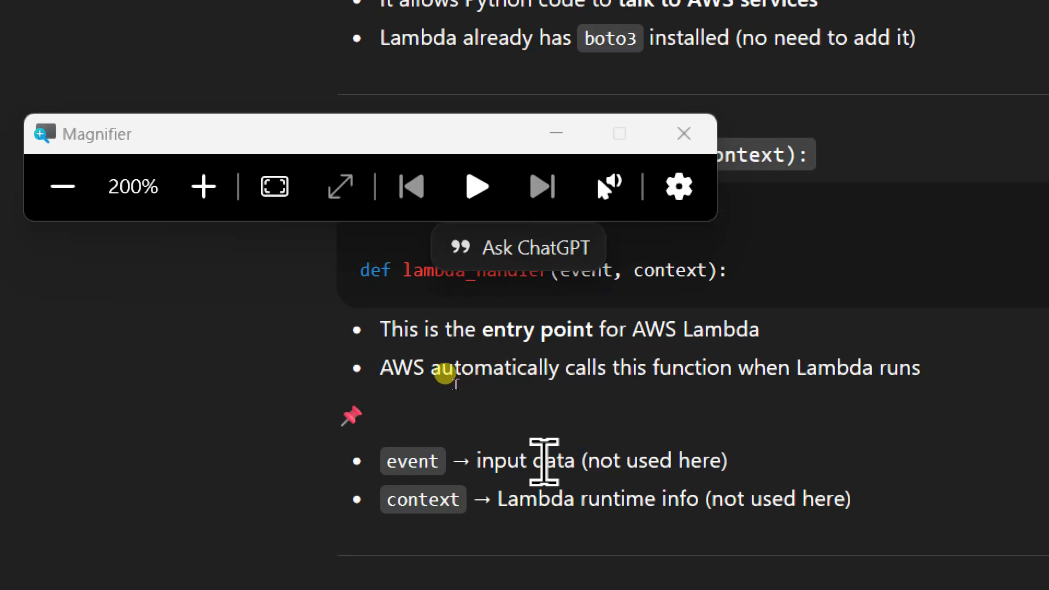
{"action": "left_click_drag", "start_coordinate": [470, 459], "coordinate": [562, 455]}
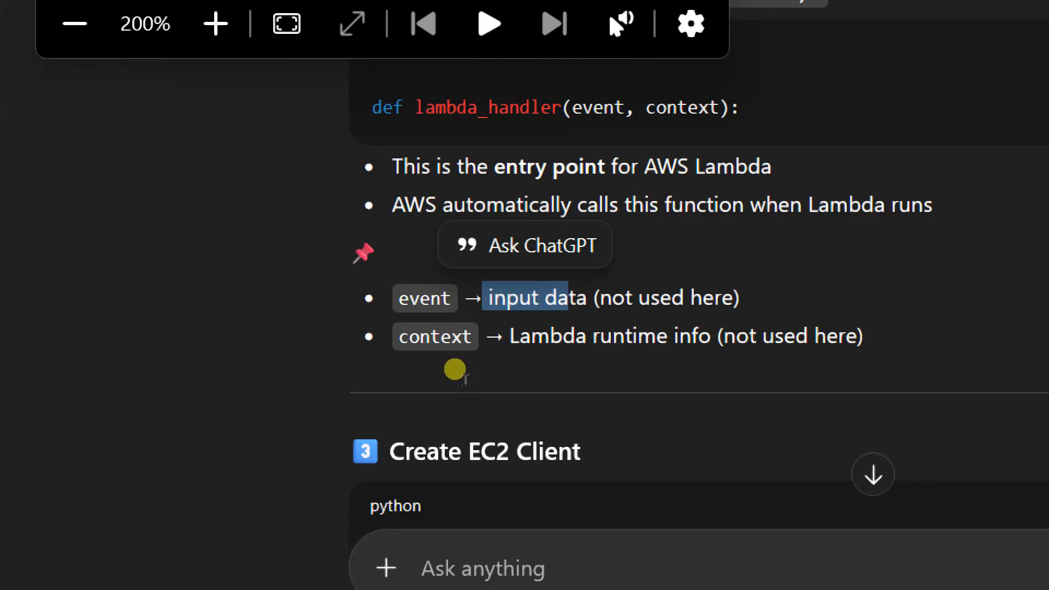
{"action": "scroll", "coordinate": [513, 424], "scroll_direction": "down", "scroll_amount": 2}
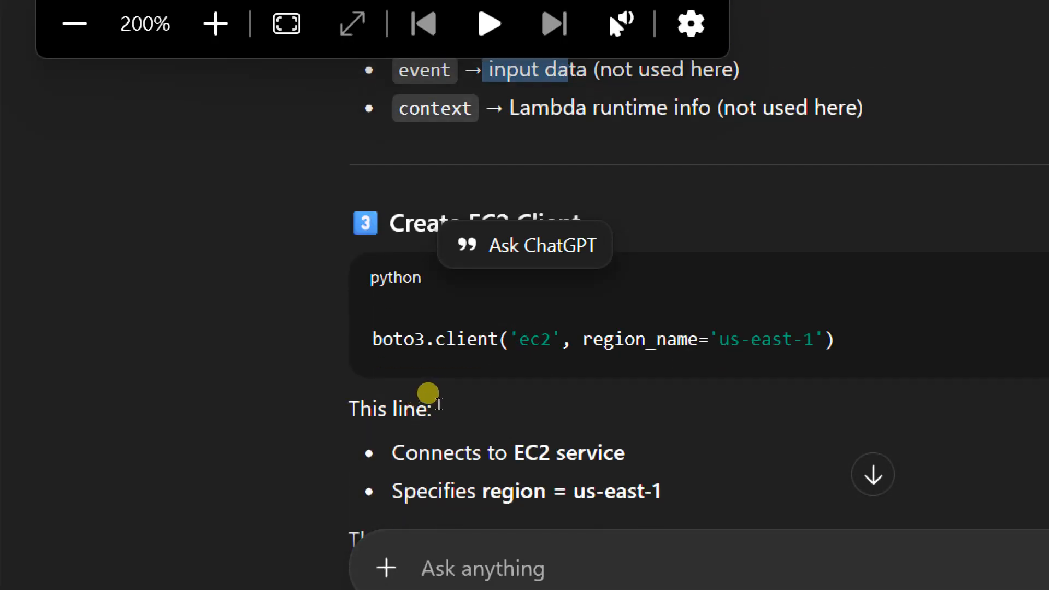
{"action": "left_click", "coordinate": [520, 338]}
{"action": "left_click_drag", "start_coordinate": [520, 338], "coordinate": [562, 340]}
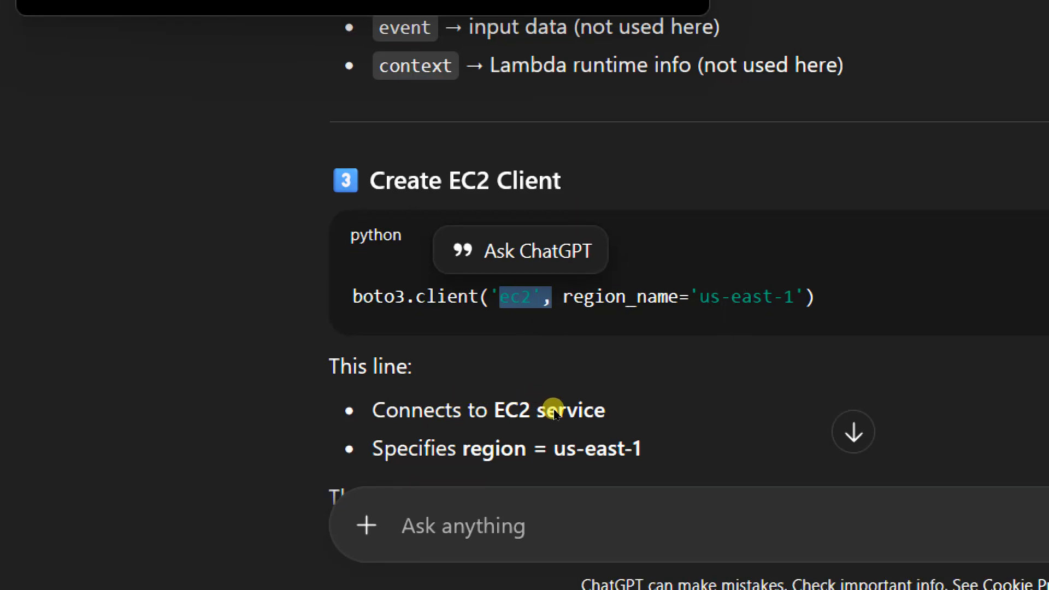
{"action": "scroll", "coordinate": [541, 435], "scroll_direction": "down", "scroll_amount": 2}
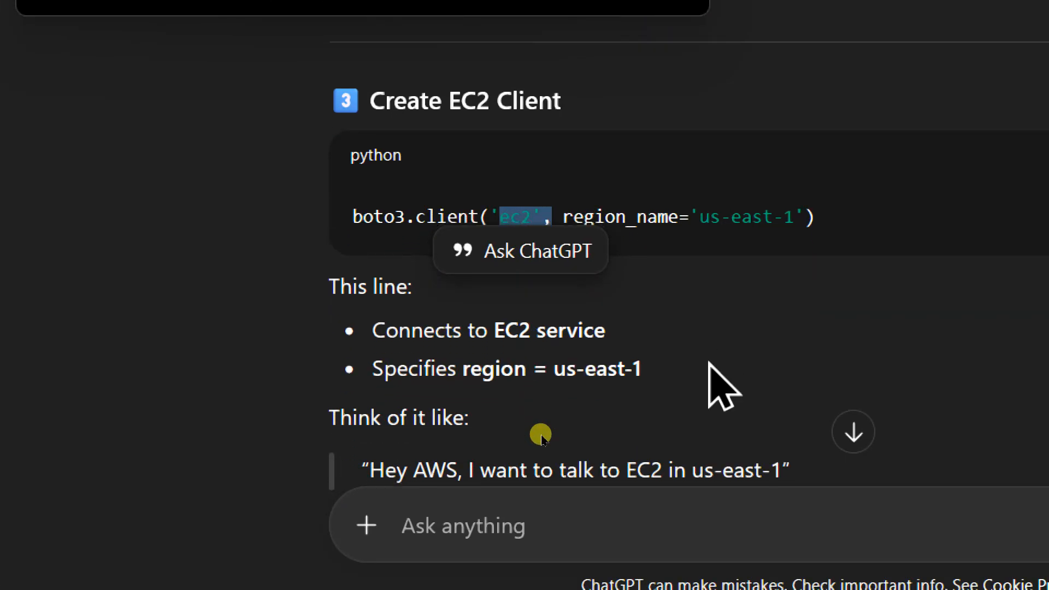
{"action": "scroll", "coordinate": [540, 435], "scroll_direction": "down", "scroll_amount": 2}
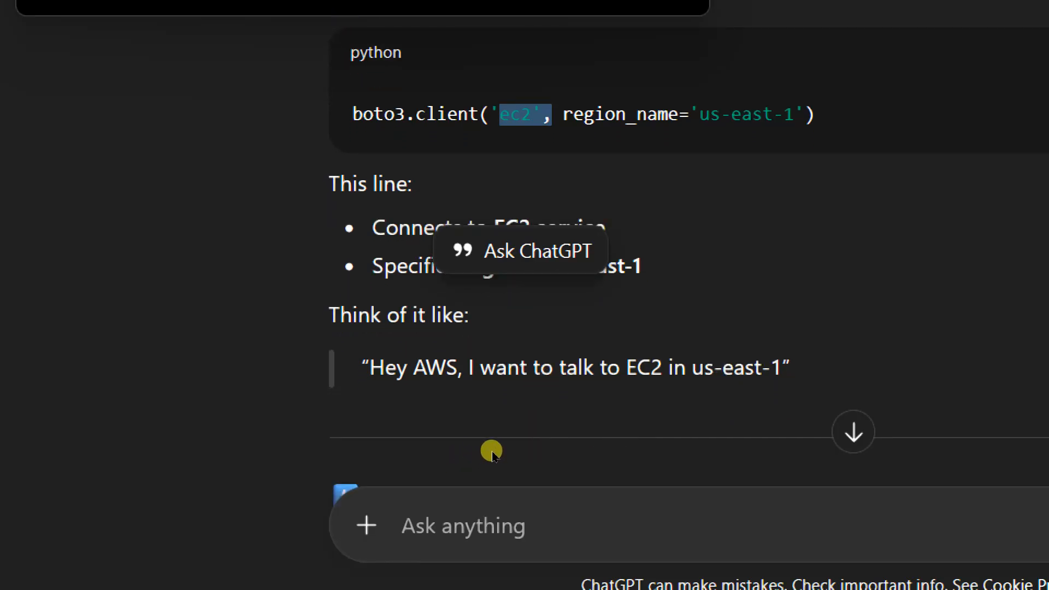
Examine the Stop EC2 Instance section, highlighting the .stop_instances(InstanceIds=[...]) line and reading its notes on asynchronous stopping
{"action": "scroll", "coordinate": [492, 452], "scroll_direction": "down", "scroll_amount": 4}
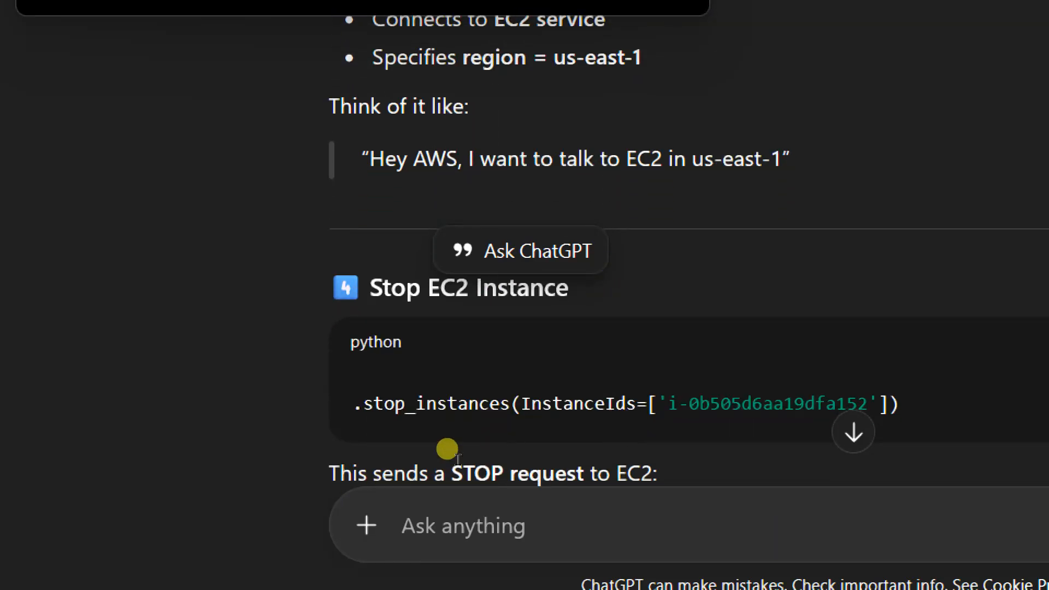
{"action": "left_click_drag", "start_coordinate": [354, 404], "coordinate": [898, 403]}
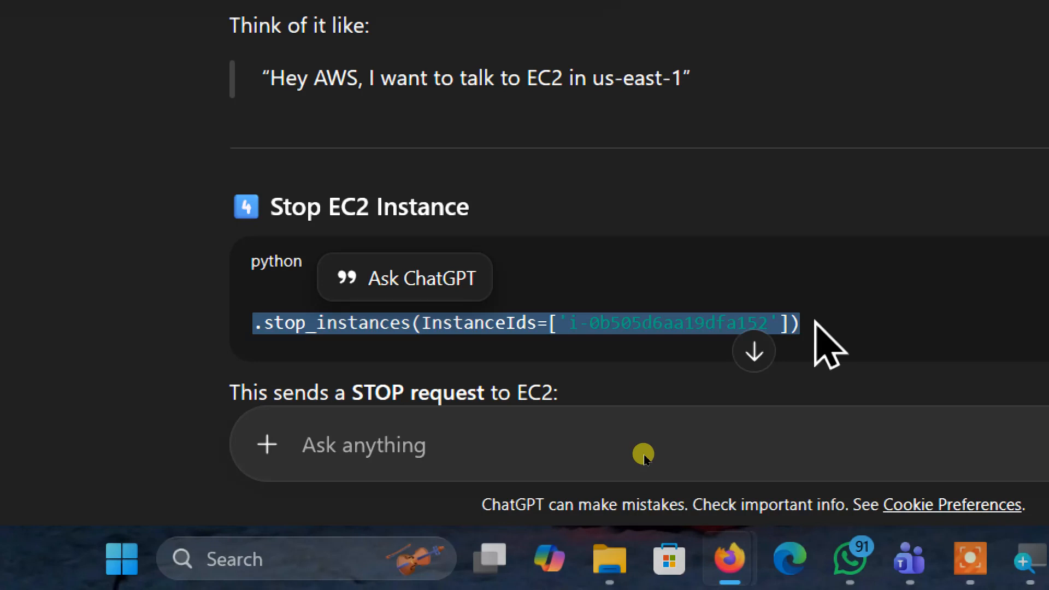
{"action": "scroll", "coordinate": [819, 342], "scroll_direction": "down", "scroll_amount": 3}
{"action": "scroll", "coordinate": [643, 455], "scroll_direction": "down", "scroll_amount": 1}
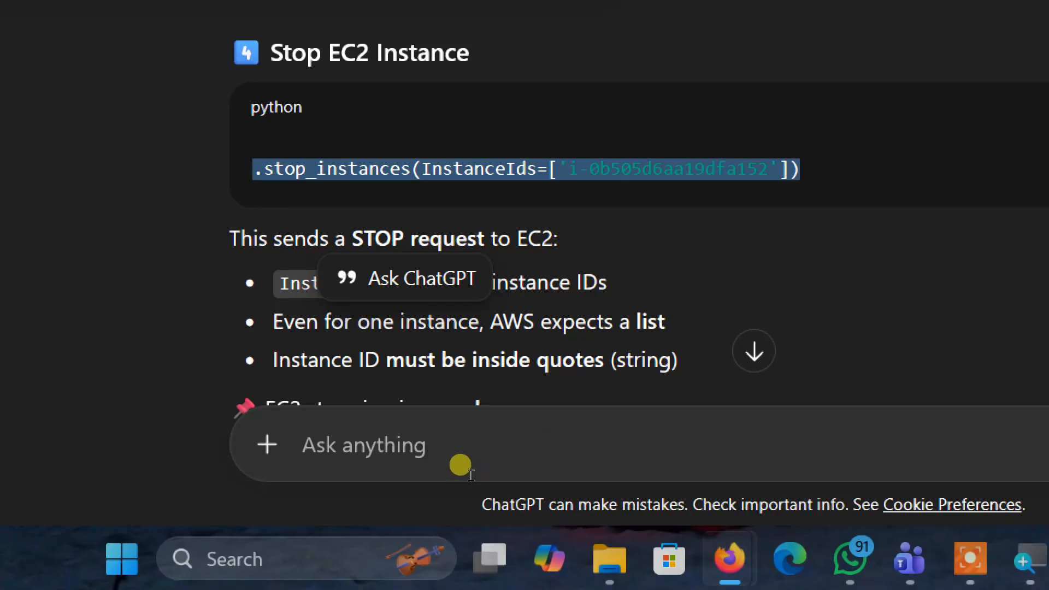
{"action": "scroll", "coordinate": [579, 472], "scroll_direction": "down", "scroll_amount": 2}
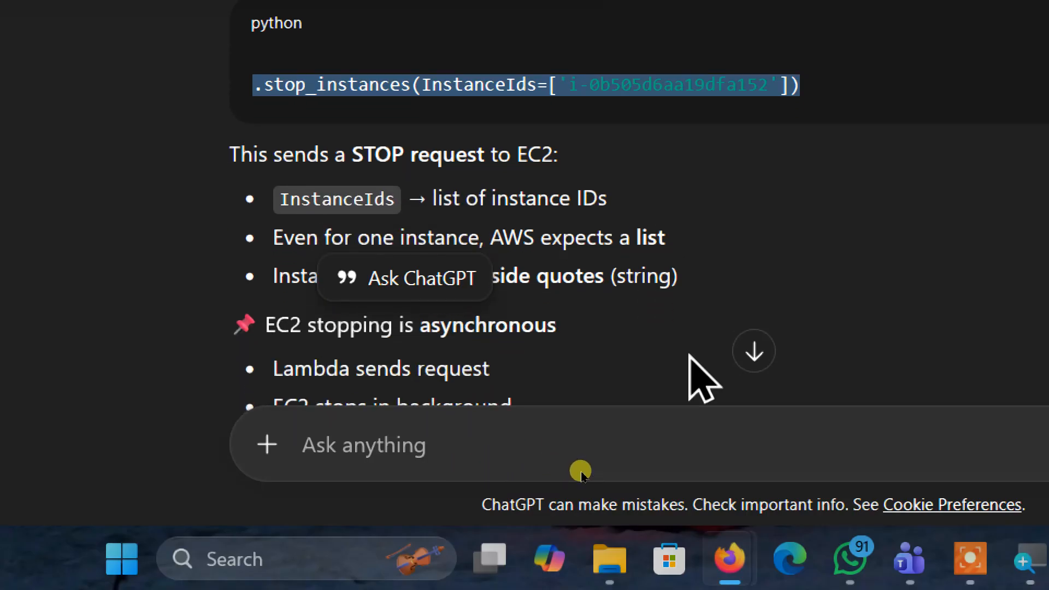
{"action": "scroll", "coordinate": [581, 474], "scroll_direction": "down", "scroll_amount": 2}
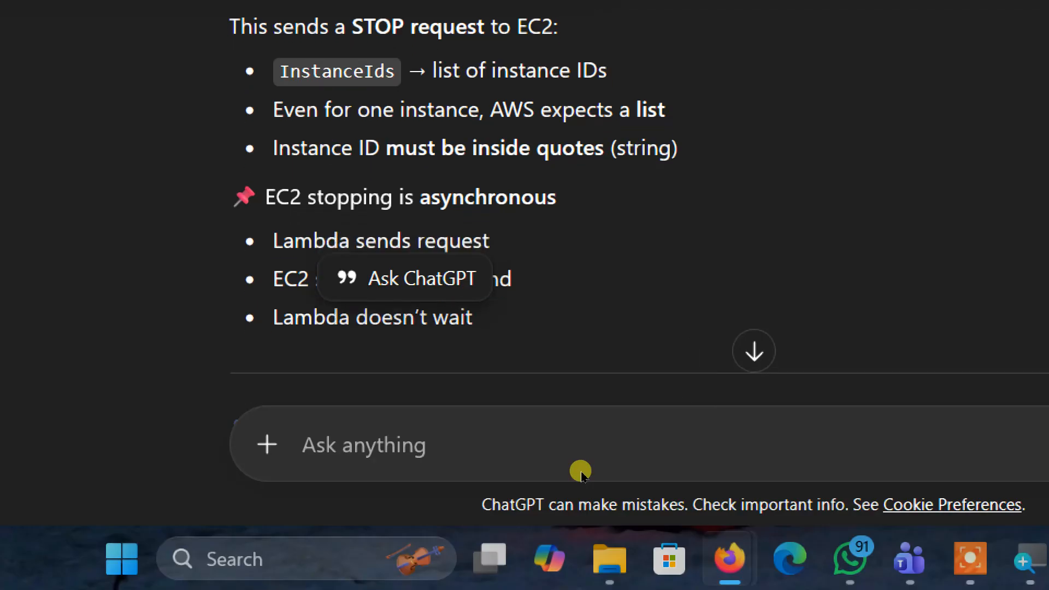
Examine the Line Continuation section on the backslash between boto3.client(...) and .stop_instances(...)
{"action": "scroll", "coordinate": [582, 475], "scroll_direction": "down", "scroll_amount": 2}
{"action": "scroll", "coordinate": [582, 475], "scroll_direction": "down", "scroll_amount": 3}
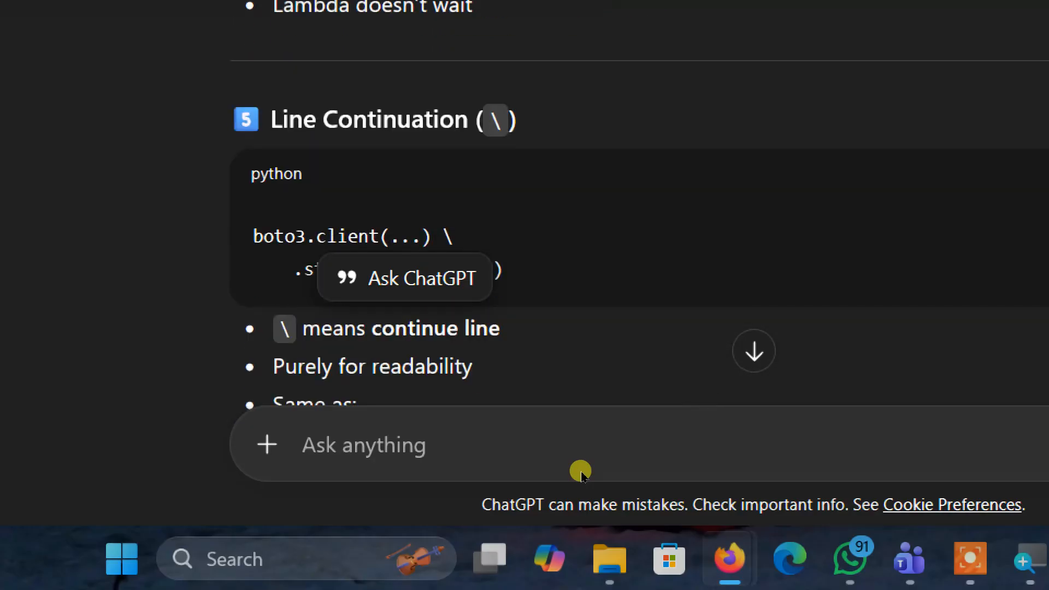
{"action": "scroll", "coordinate": [581, 476], "scroll_direction": "down", "scroll_amount": 1}
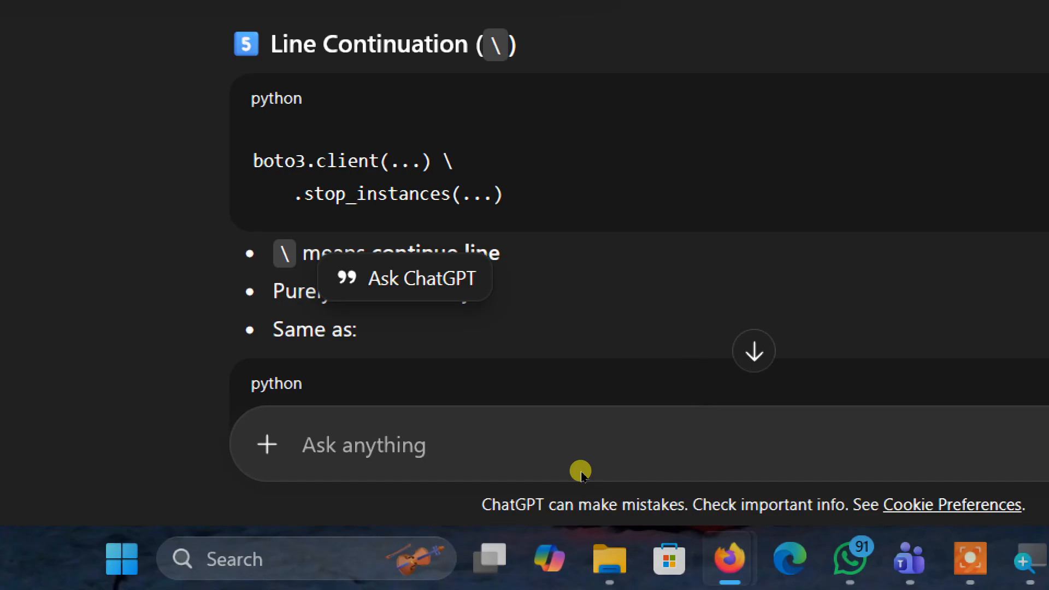
{"action": "left_click", "coordinate": [581, 473]}
{"action": "type", "text": "-"}
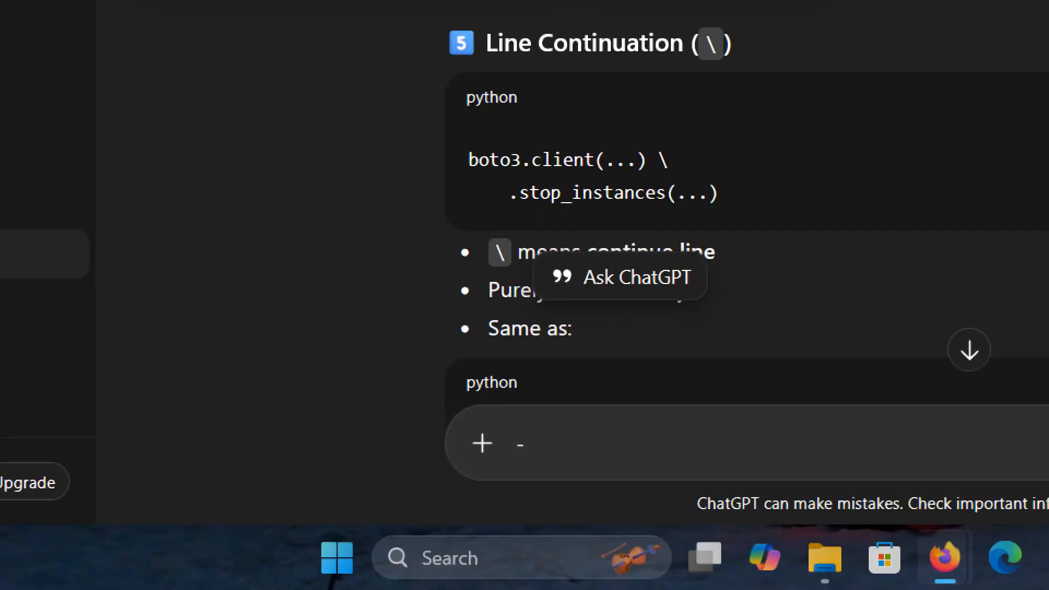
{"action": "type", "text": "--"}
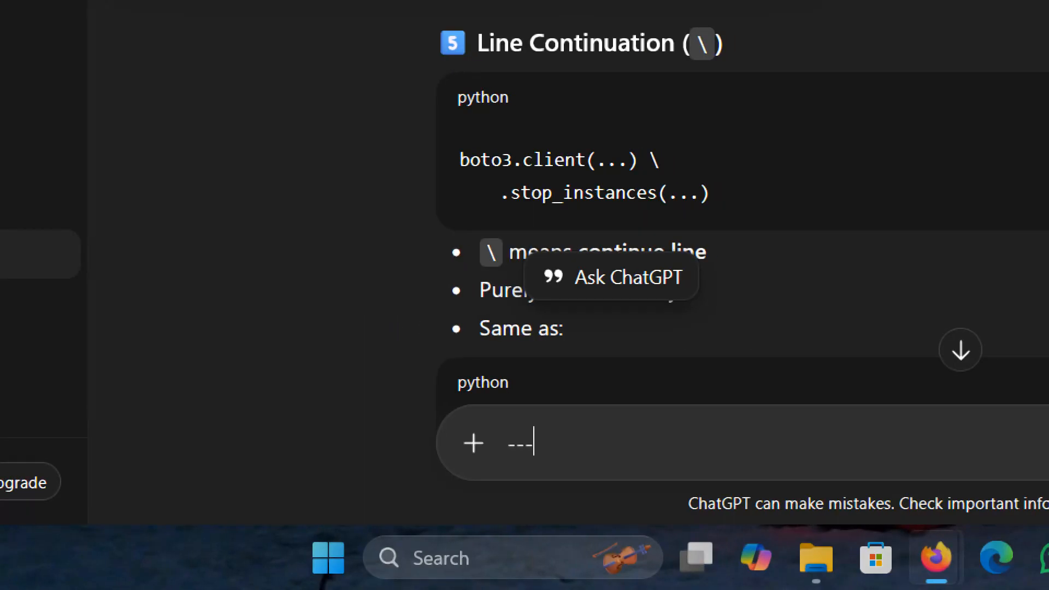
{"action": "type", "text": "-"}
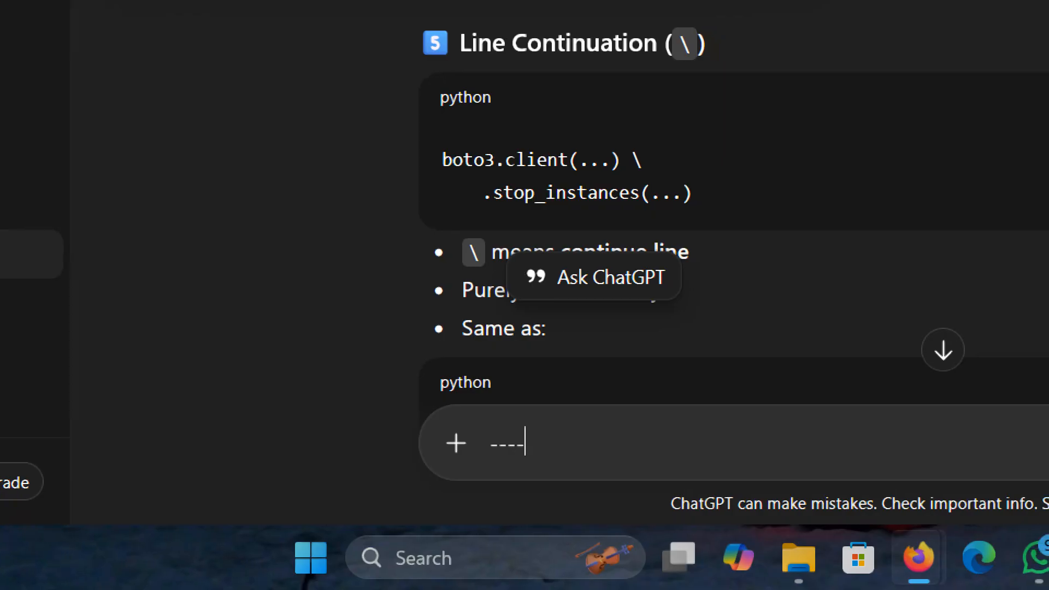
{"action": "key", "text": "ctrl+minus"}
{"action": "key", "text": "ctrl+minus"}
{"action": "key", "text": "ctrl+minus"}
{"action": "key", "text": "ctrl+minus"}
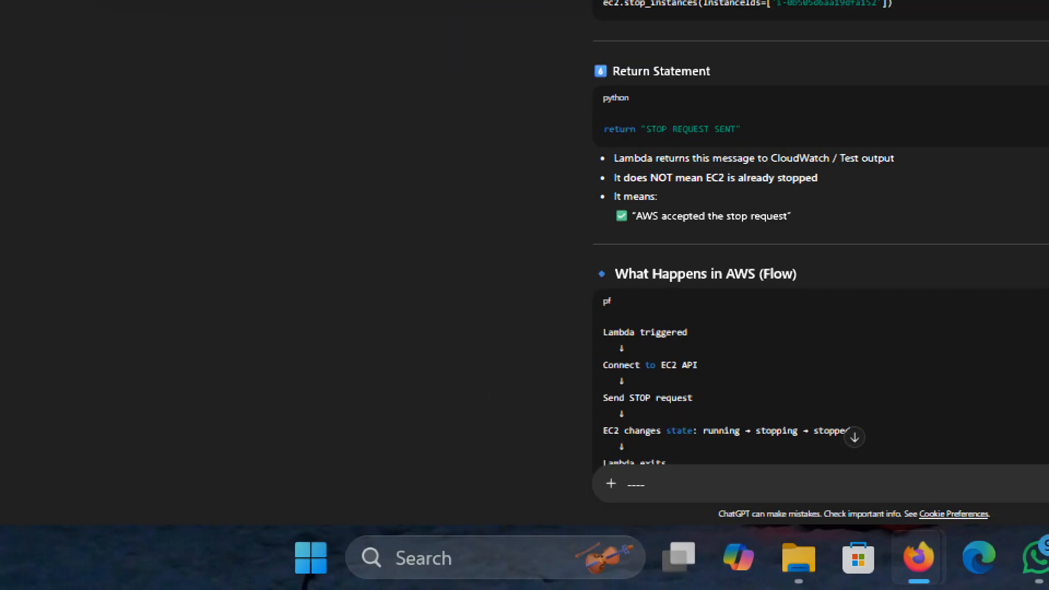
{"action": "key", "text": "ctrl+minus"}
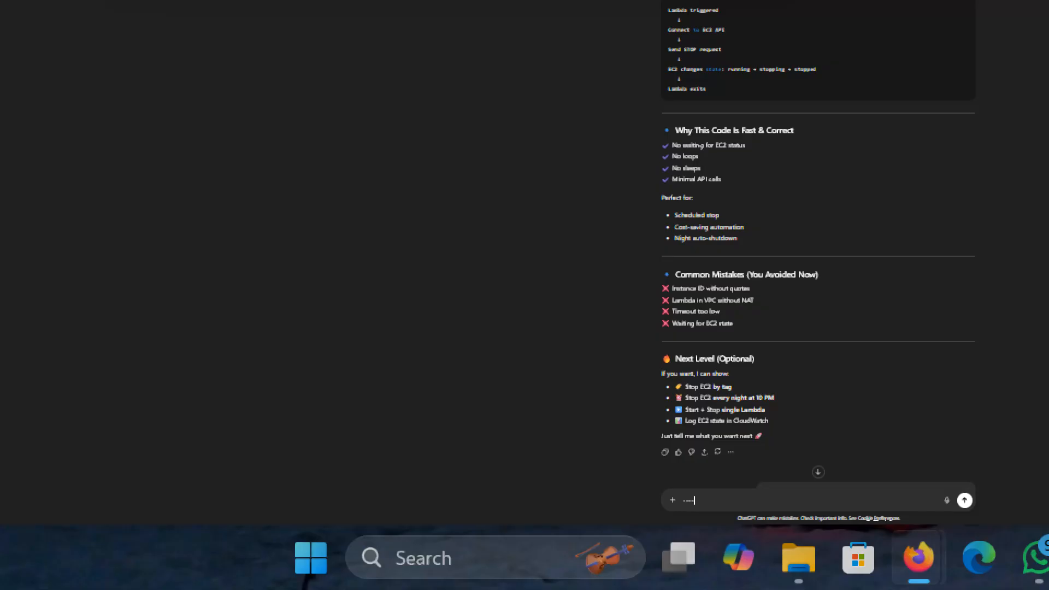
{"action": "key", "text": "ctrl+plus"}
{"action": "key", "text": "ctrl+plus"}
{"action": "key", "text": "ctrl+plus"}
{"action": "key", "text": "ctrl+plus"}
{"action": "key", "text": "ctrl+plus"}
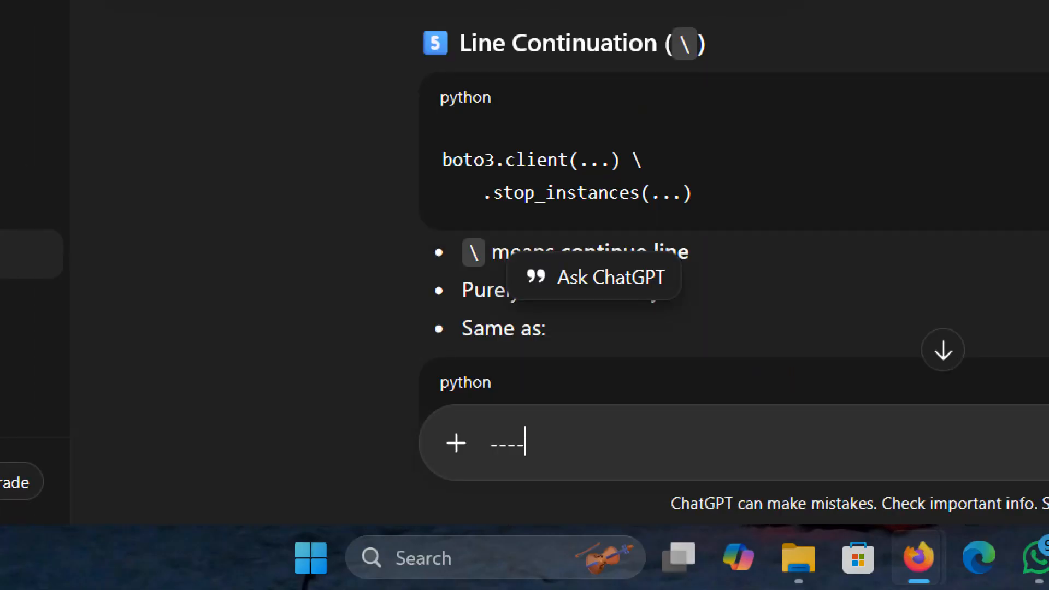
Return the screen magnification to 100% and close Magnifier
{"action": "key", "text": "super+minus"}
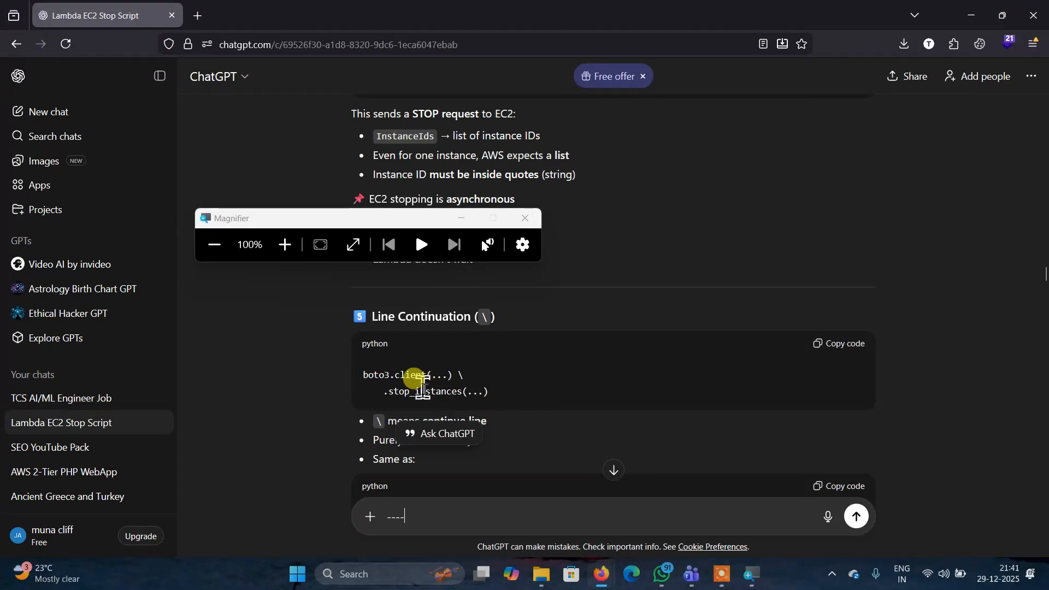
{"action": "left_click", "coordinate": [529, 219]}
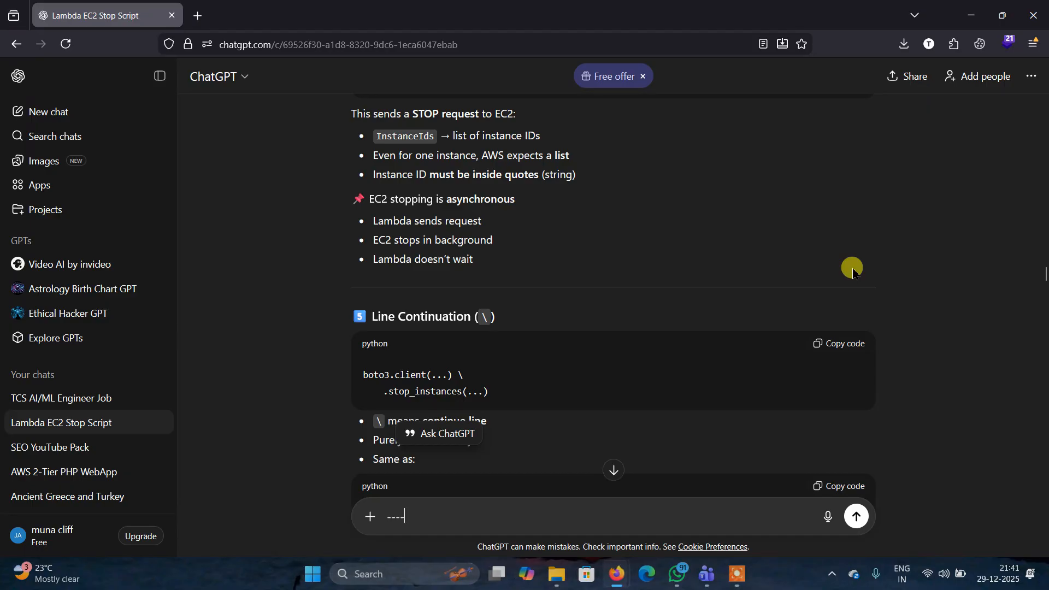
Go back up to the Complete Code block in the chat and copy the entire EC2 stop script
{"action": "scroll", "coordinate": [854, 272], "scroll_direction": "up", "scroll_amount": 8}
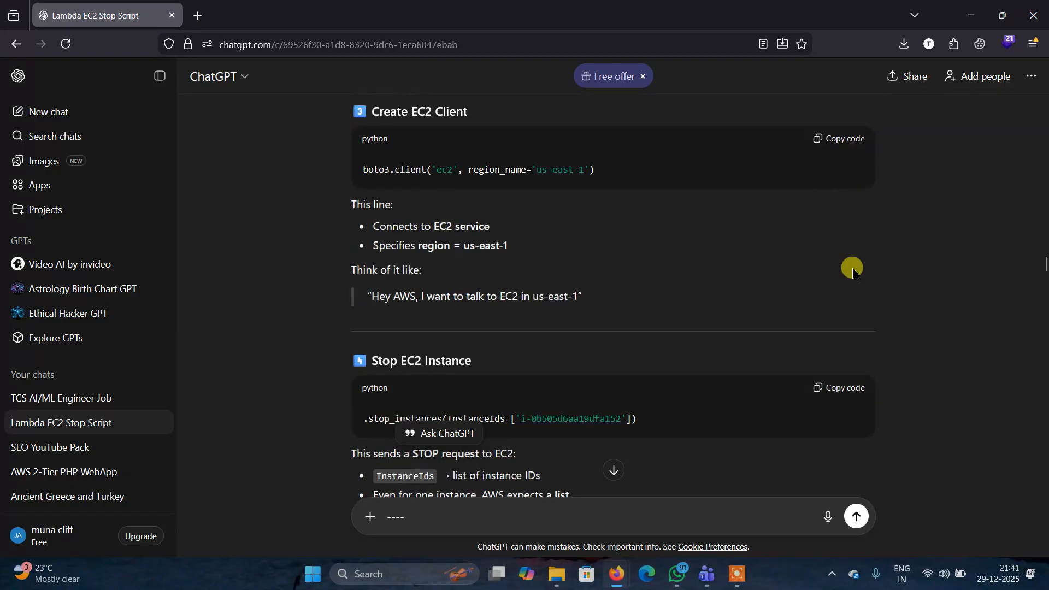
{"action": "scroll", "coordinate": [854, 272], "scroll_direction": "down", "scroll_amount": 2}
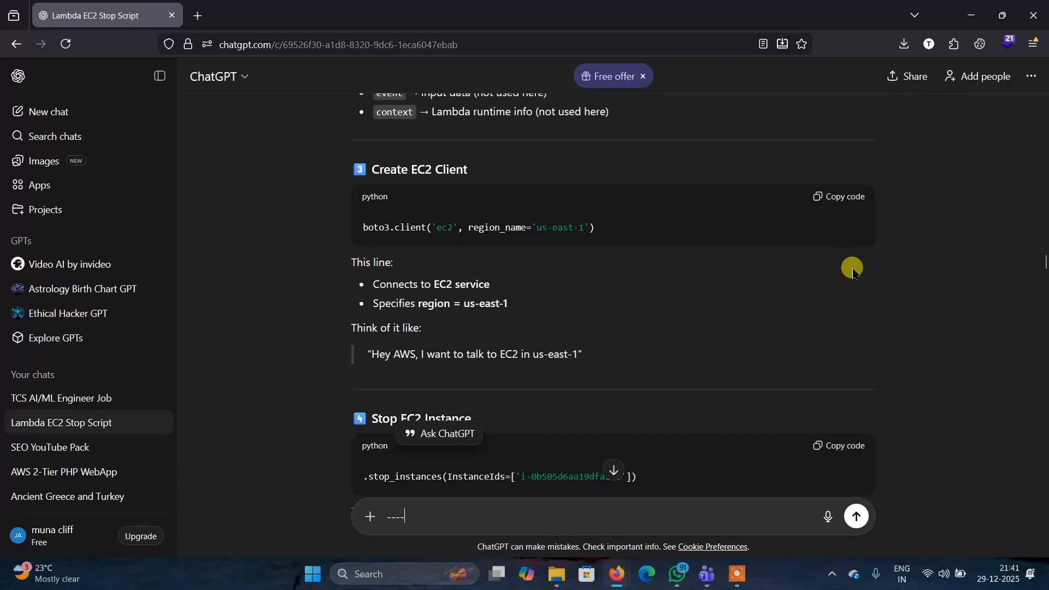
{"action": "scroll", "coordinate": [853, 272], "scroll_direction": "up", "scroll_amount": 4}
{"action": "scroll", "coordinate": [853, 271], "scroll_direction": "up", "scroll_amount": 8}
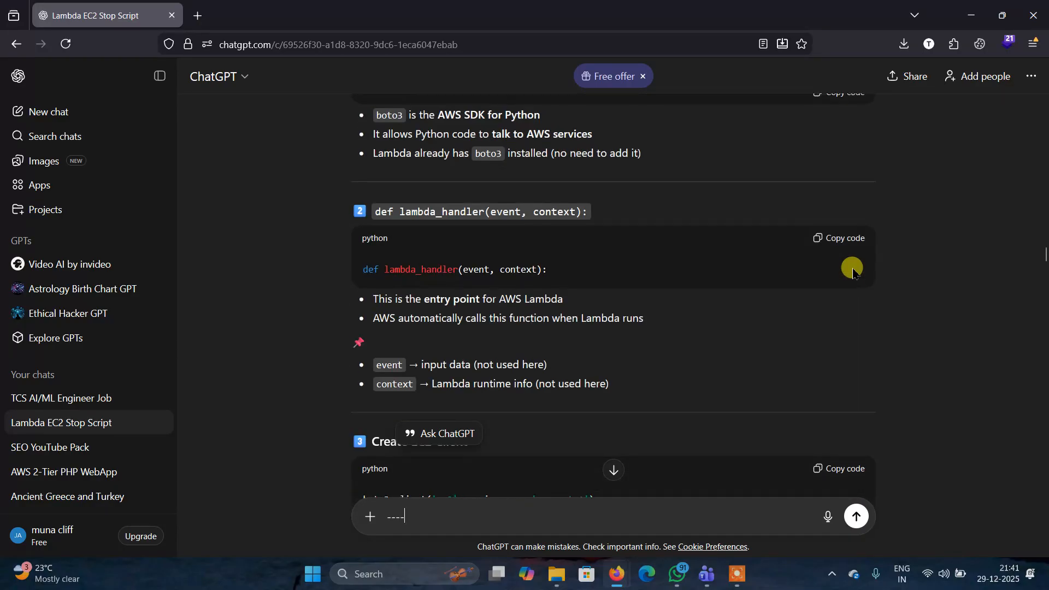
{"action": "scroll", "coordinate": [854, 272], "scroll_direction": "up", "scroll_amount": 2}
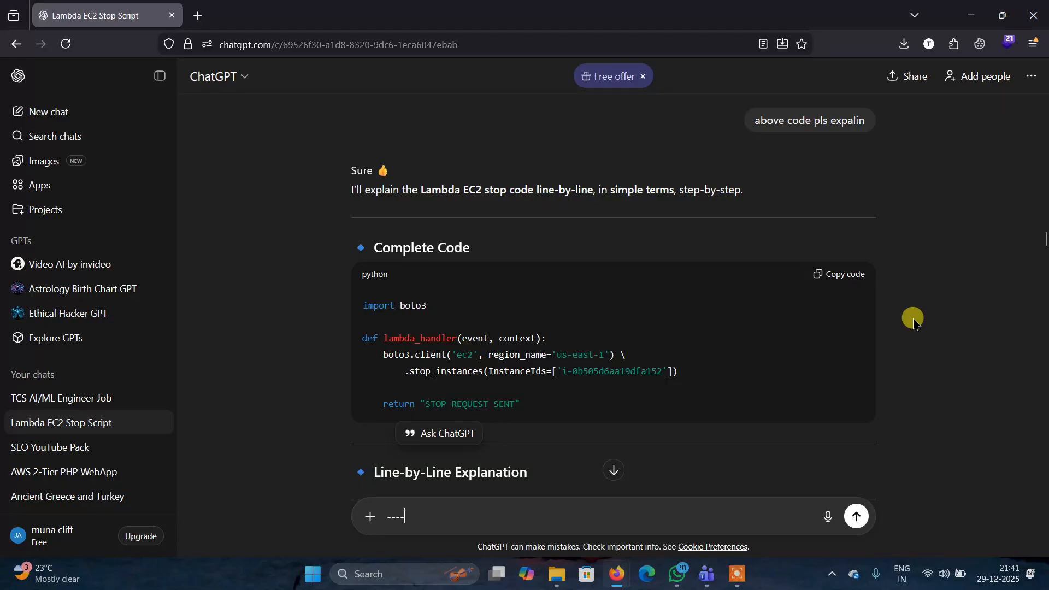
{"action": "left_click", "coordinate": [848, 274]}
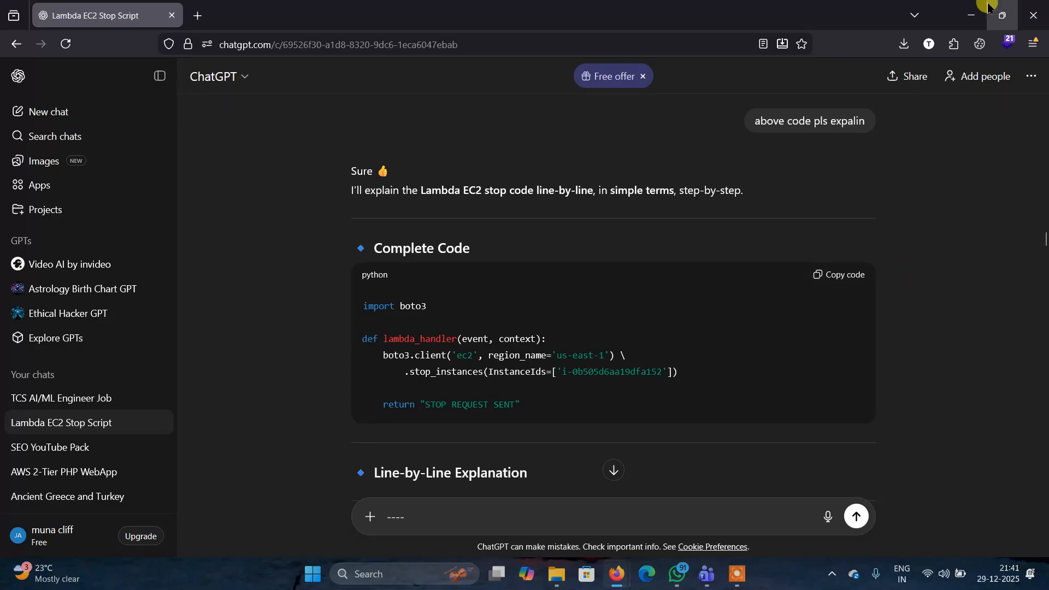
Switch to the AWS console window and list the EC2 instances with the running-state filter removed
{"action": "left_click", "coordinate": [976, 16]}
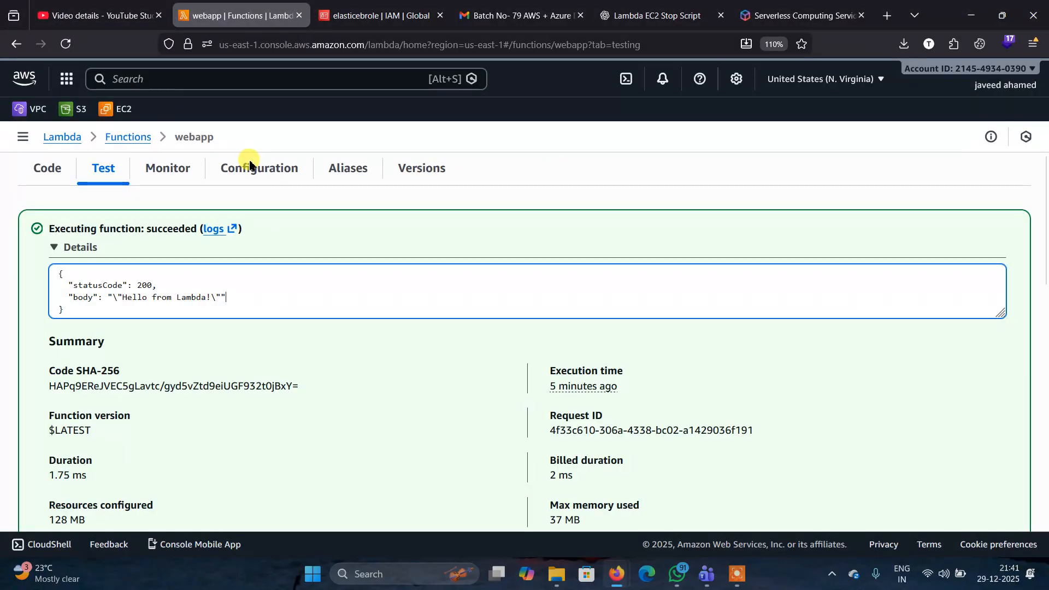
{"action": "left_click", "coordinate": [119, 114]}
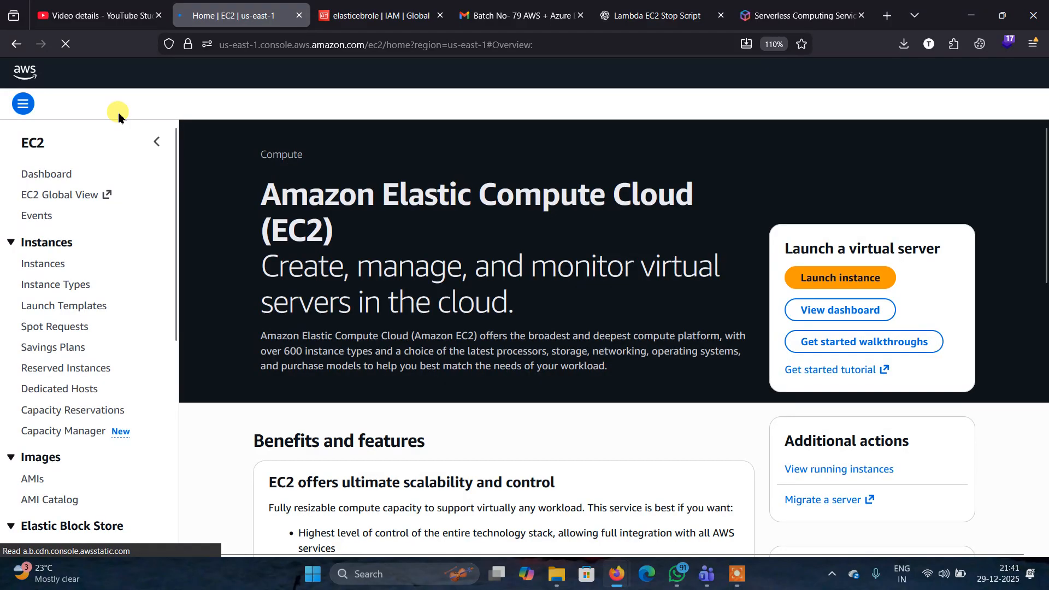
{"action": "left_click", "coordinate": [39, 183]}
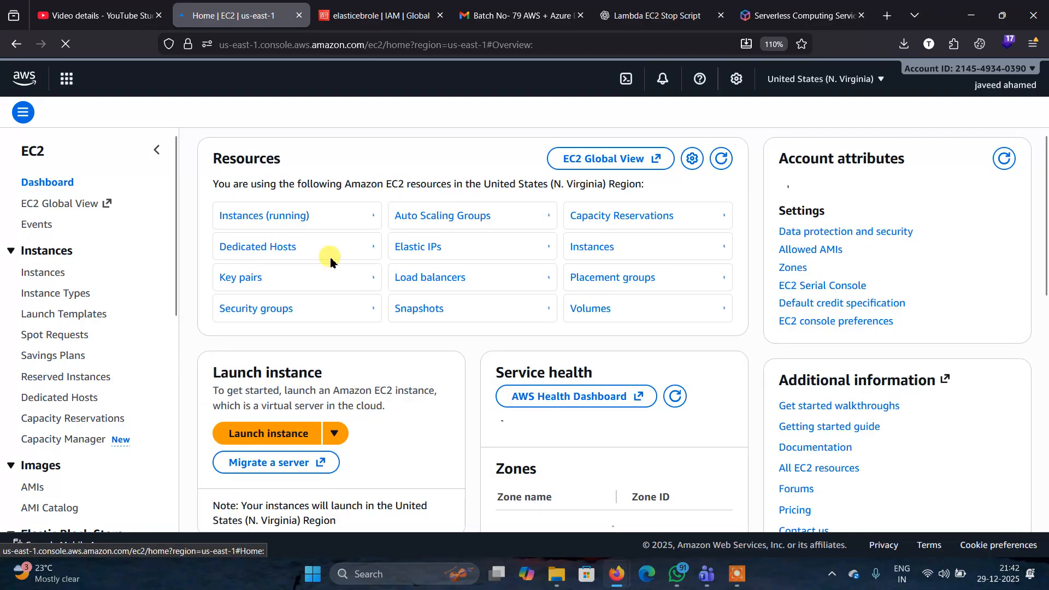
{"action": "left_click", "coordinate": [255, 223]}
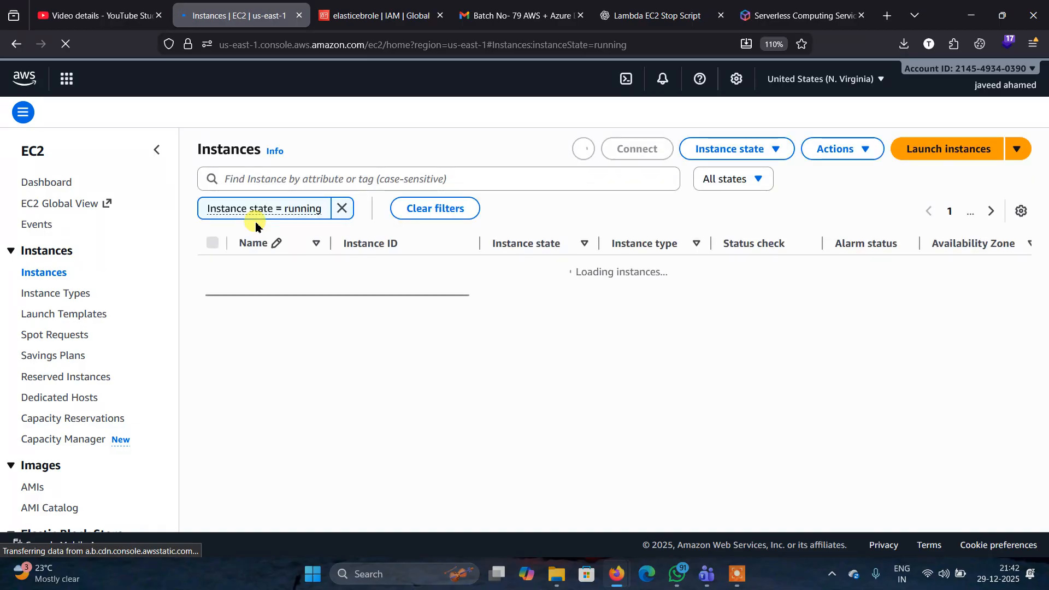
{"action": "left_click", "coordinate": [343, 208]}
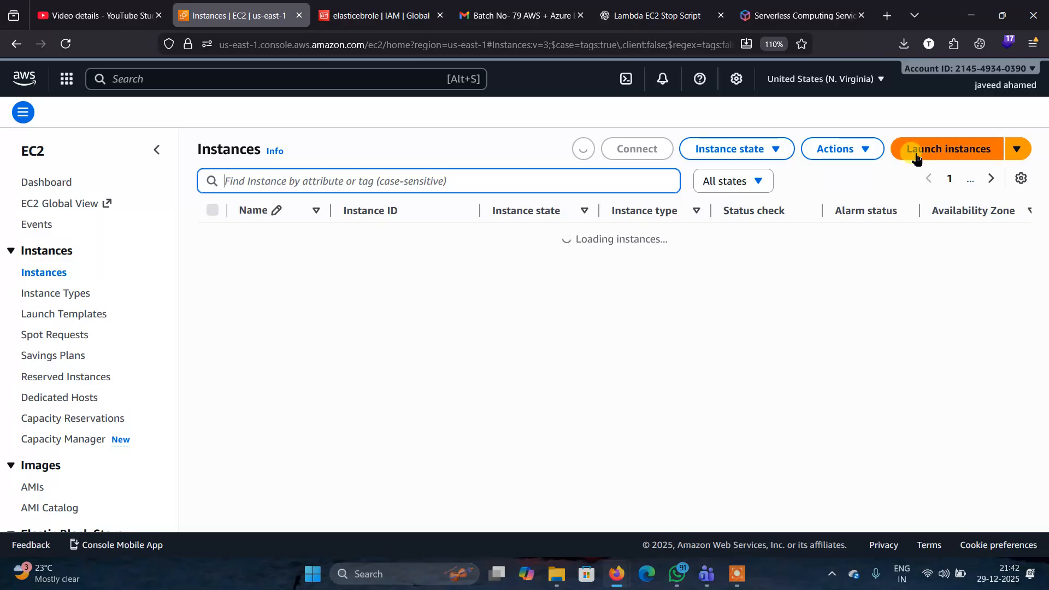
Start launching a new EC2 instance and name it weberver
{"action": "left_click", "coordinate": [916, 158]}
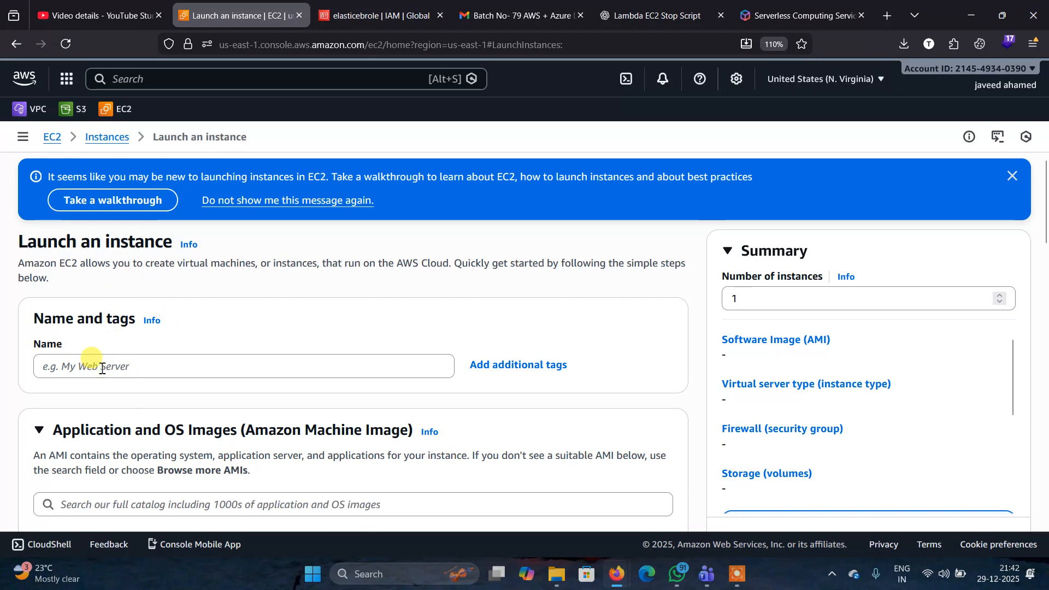
{"action": "left_click", "coordinate": [102, 368]}
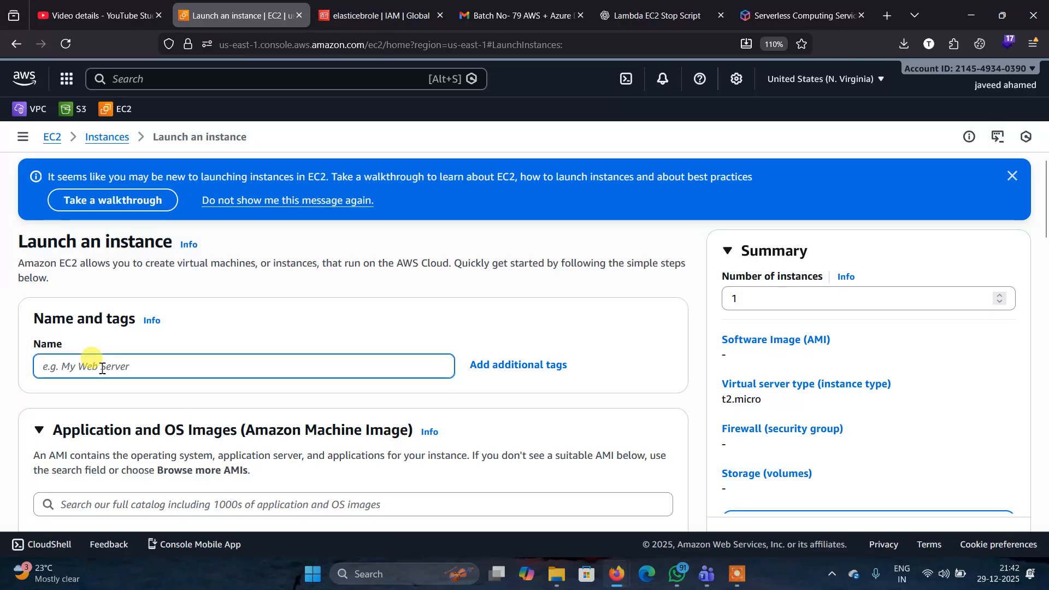
{"action": "type", "text": "weberver"}
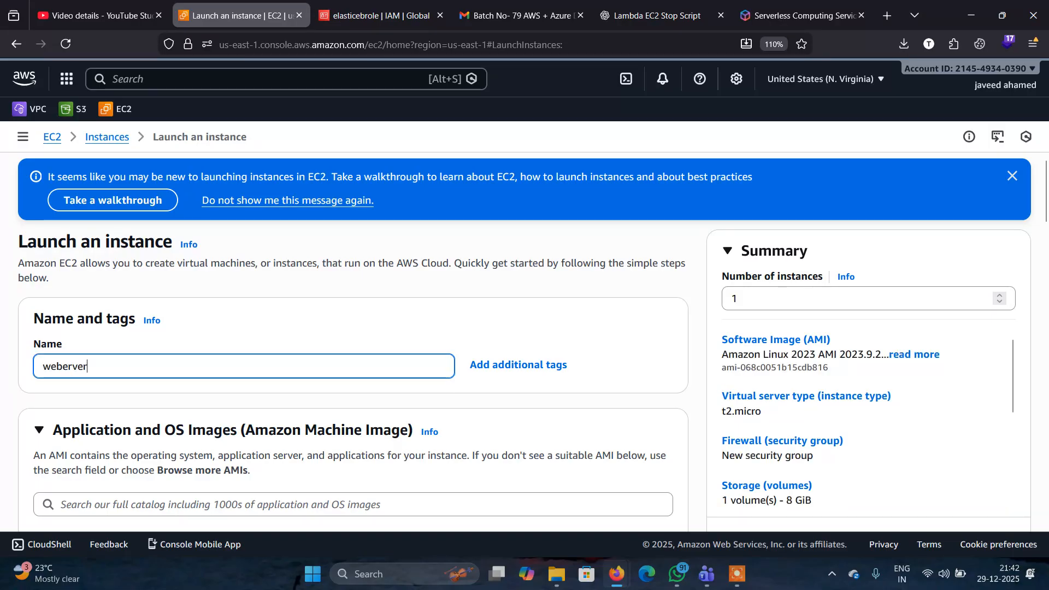
{"action": "scroll", "coordinate": [153, 363], "scroll_direction": "down", "scroll_amount": 7}
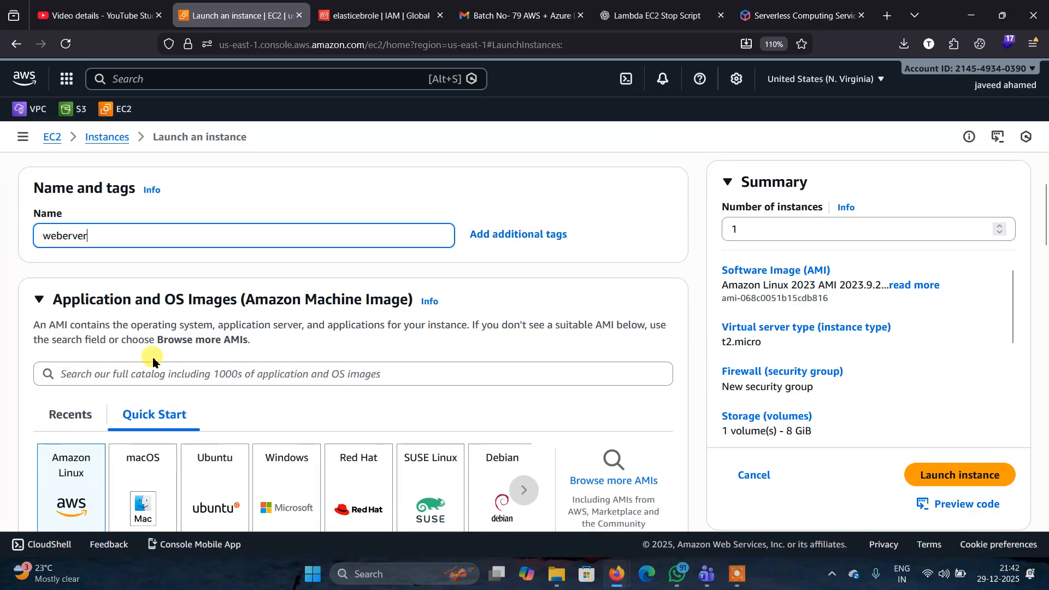
Choose the existing RSA key pair with the owner's first name in capitals and launch the instance with the remaining default settings
{"action": "scroll", "coordinate": [158, 367], "scroll_direction": "down", "scroll_amount": 7}
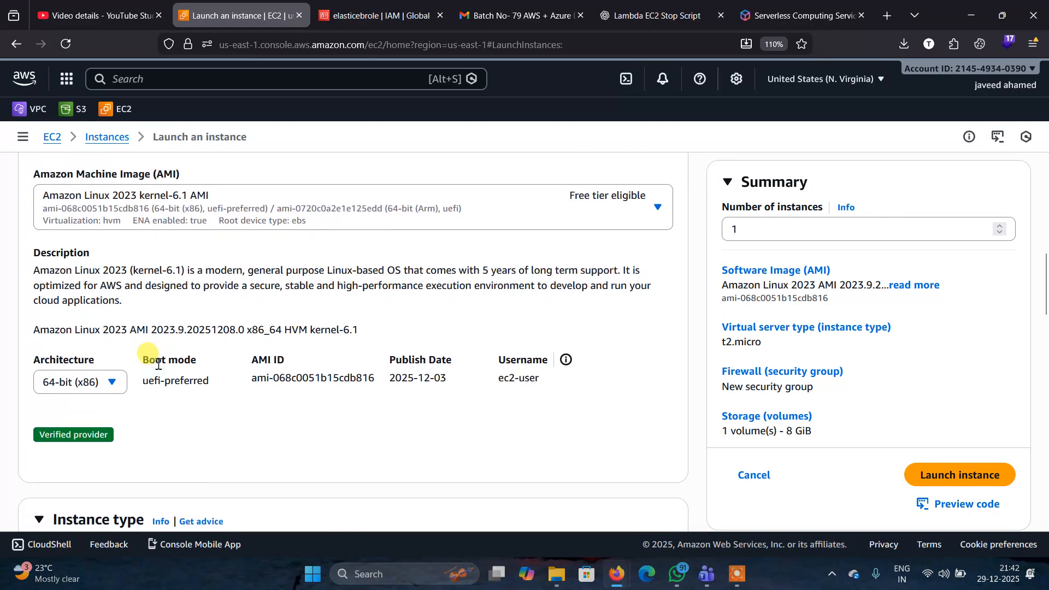
{"action": "scroll", "coordinate": [157, 366], "scroll_direction": "down", "scroll_amount": 3}
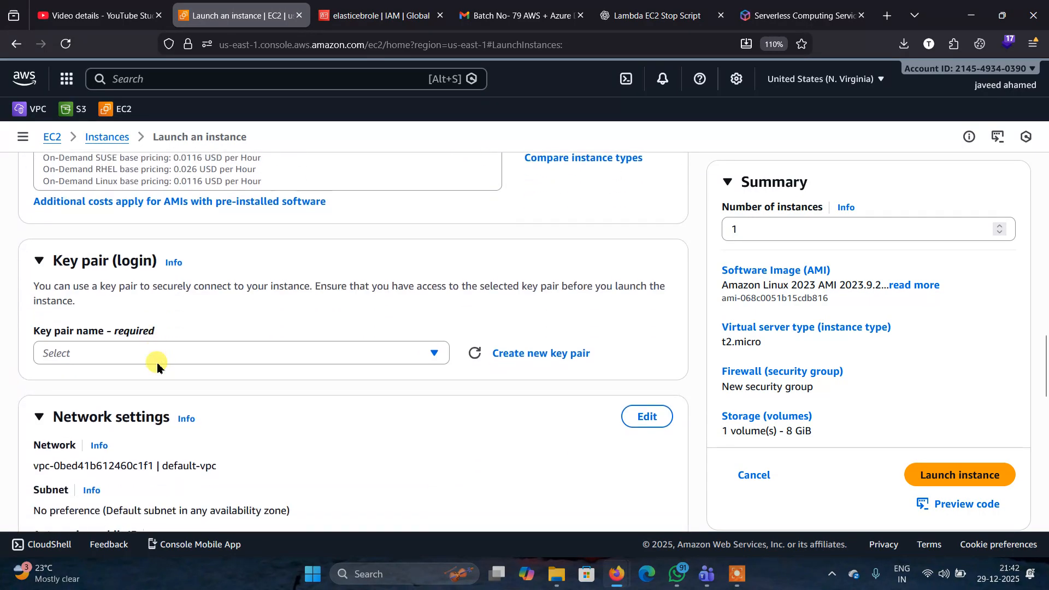
{"action": "left_click", "coordinate": [215, 356]}
{"action": "type", "text": "javeed"}
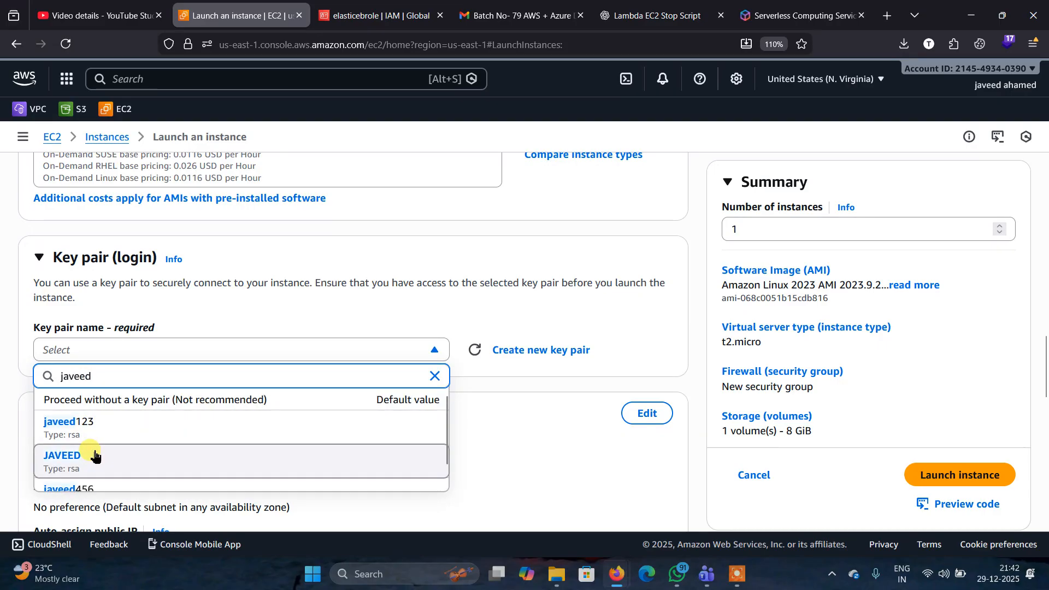
{"action": "left_click", "coordinate": [94, 455]}
{"action": "scroll", "coordinate": [486, 442], "scroll_direction": "down", "scroll_amount": 3}
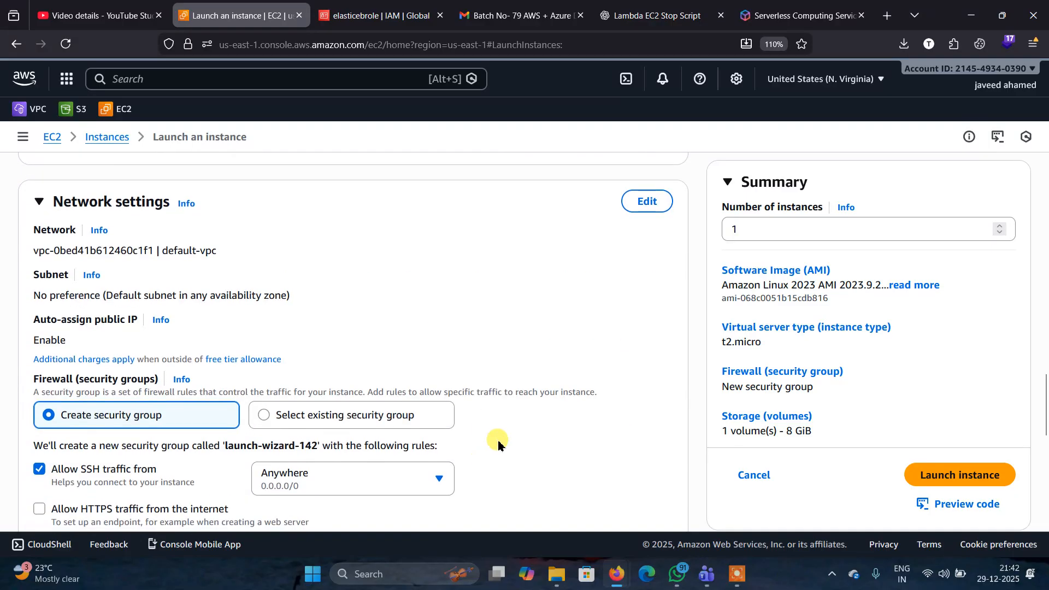
{"action": "left_click", "coordinate": [951, 475]}
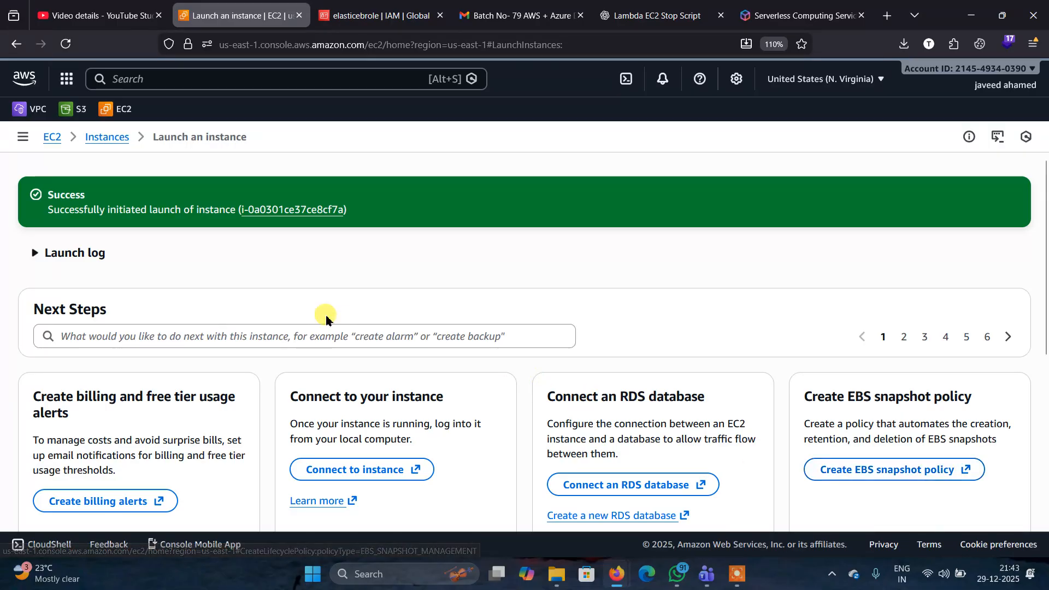
Copy the new instance's ID from its details page and paste it into a new blank Notepad document
{"action": "left_click", "coordinate": [280, 213]}
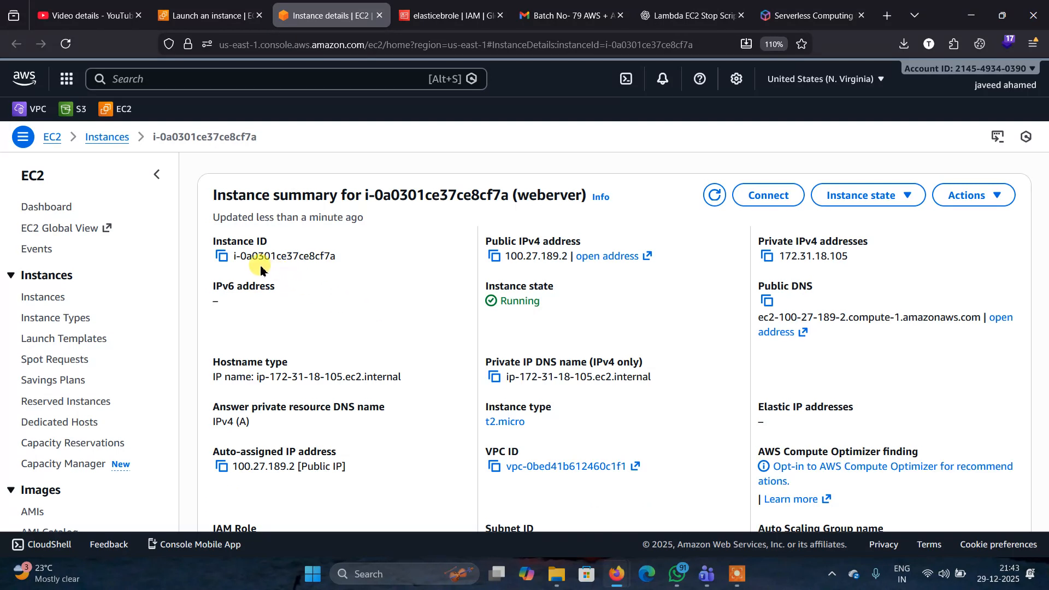
{"action": "left_click", "coordinate": [222, 257]}
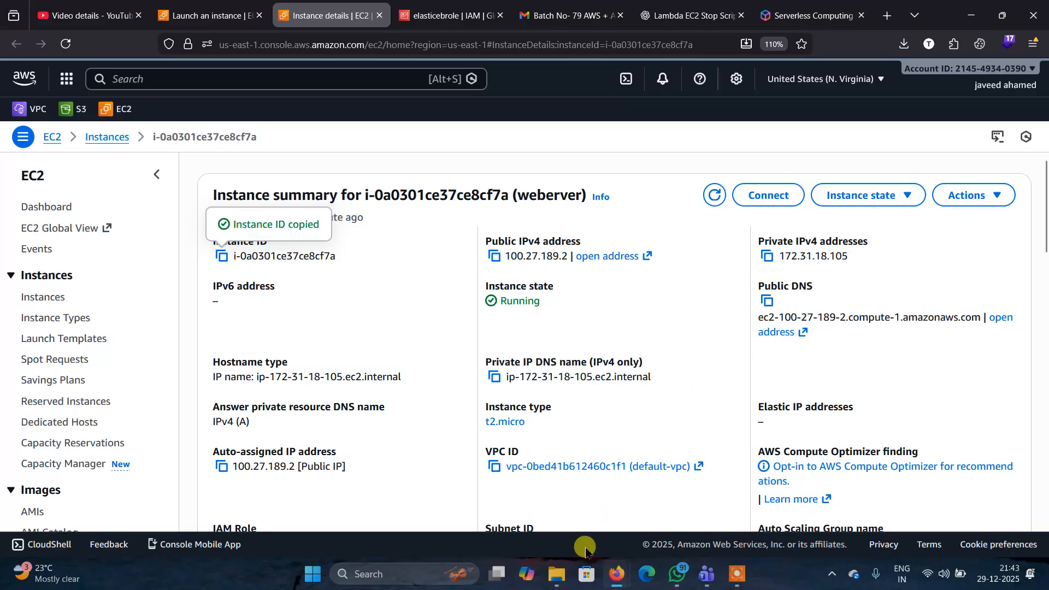
{"action": "key", "text": "super+r"}
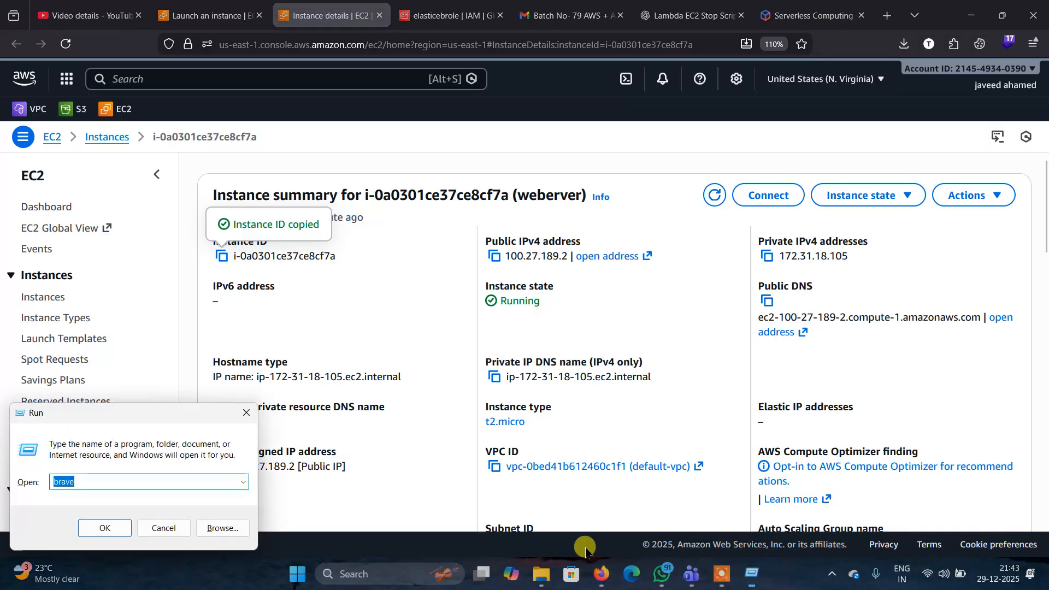
{"action": "type", "text": "no"}
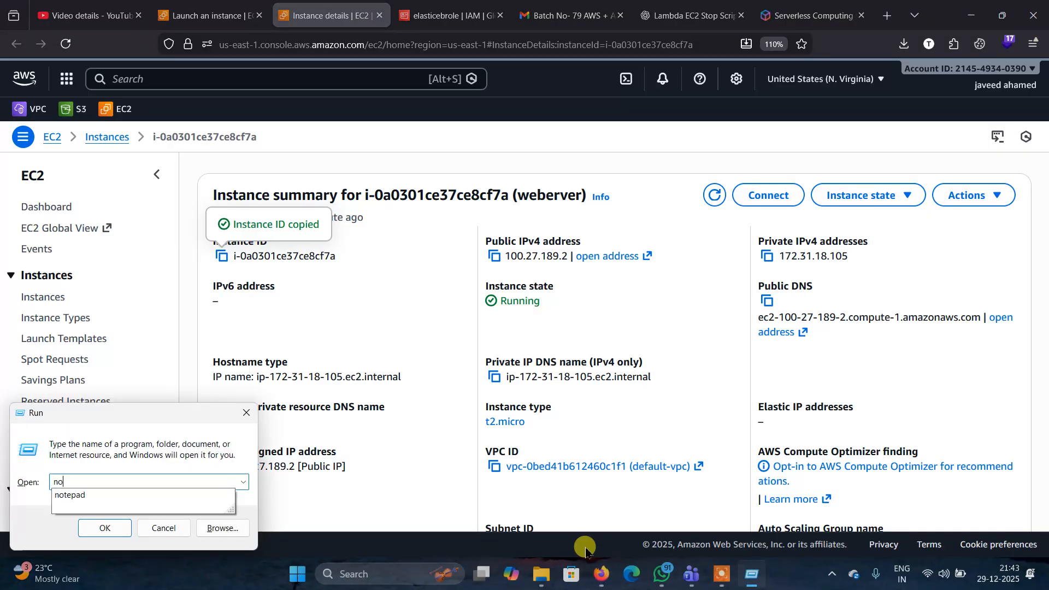
{"action": "type", "text": "tepad"}
{"action": "key", "text": "Return"}
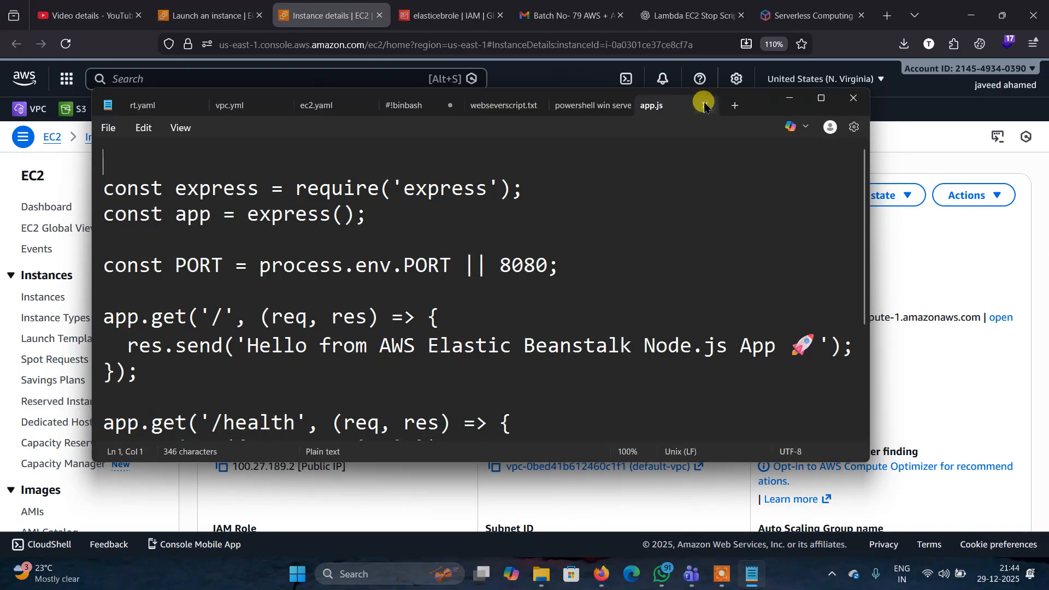
{"action": "left_click", "coordinate": [735, 106]}
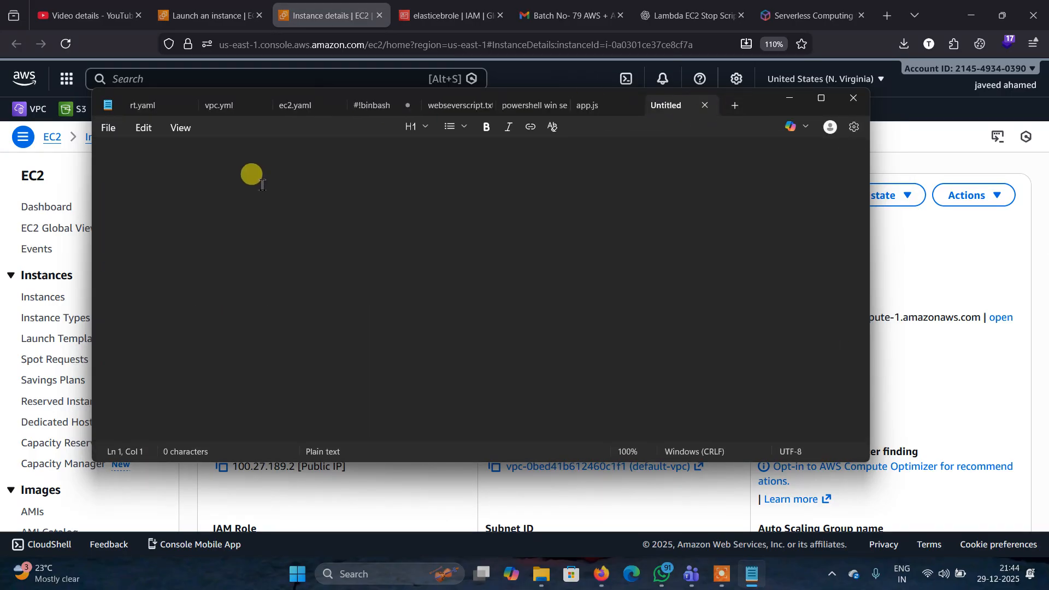
{"action": "right_click", "coordinate": [259, 235]}
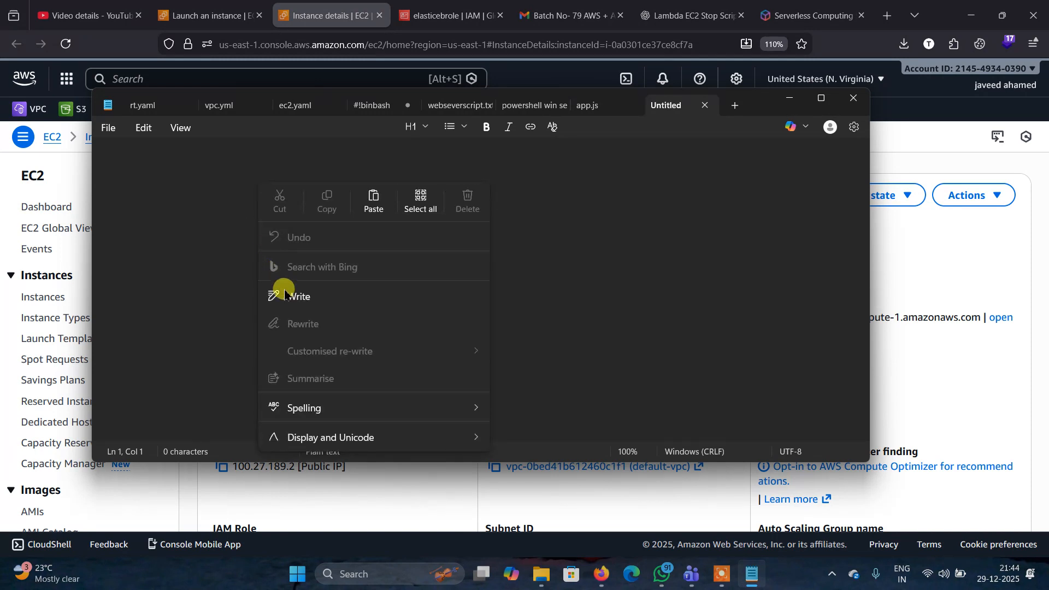
{"action": "left_click", "coordinate": [363, 200]}
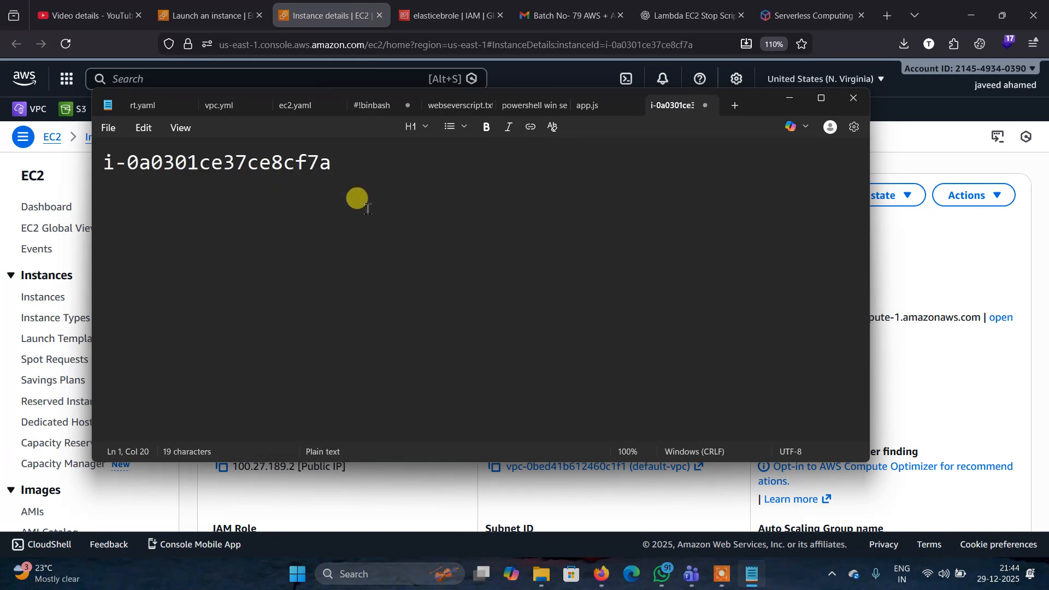
Switch to the ChatGPT window, copy the Complete Code script, and return to the AWS console
{"action": "left_click", "coordinate": [662, 574]}
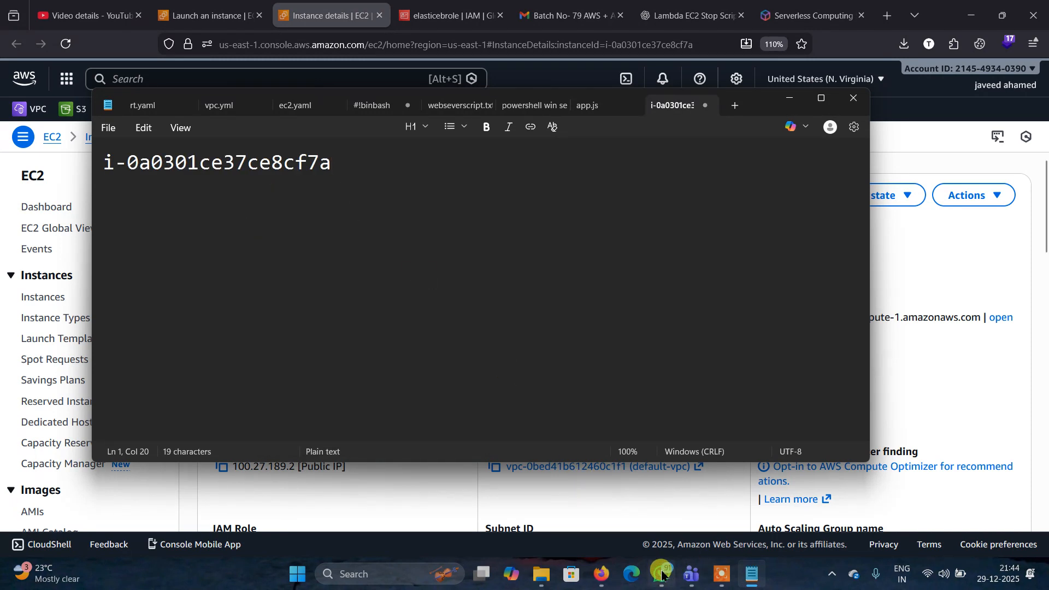
{"action": "left_click", "coordinate": [603, 576]}
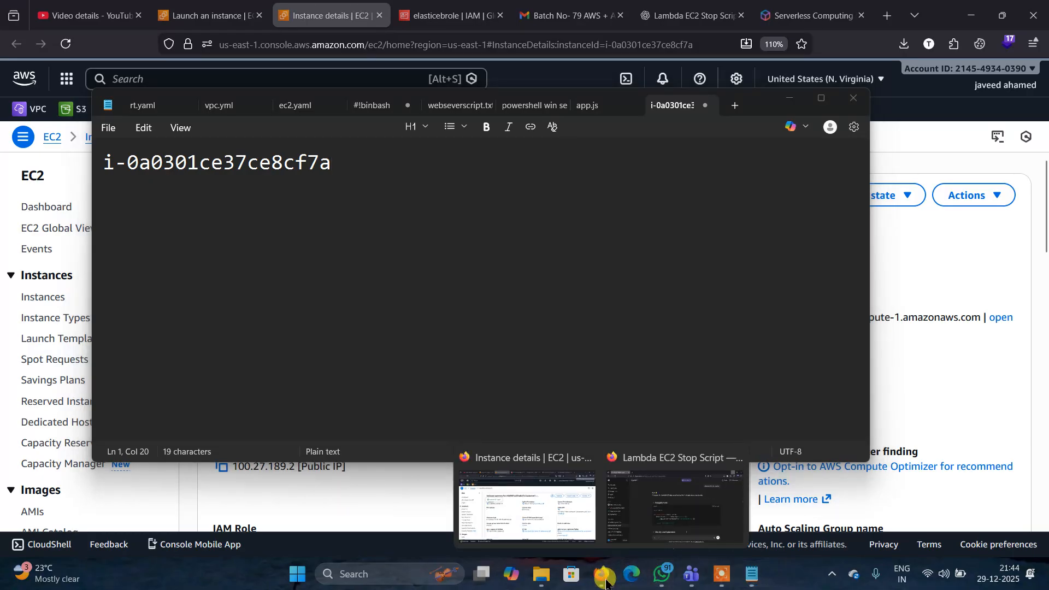
{"action": "left_click", "coordinate": [684, 533]}
{"action": "scroll", "coordinate": [719, 386], "scroll_direction": "down", "scroll_amount": 2}
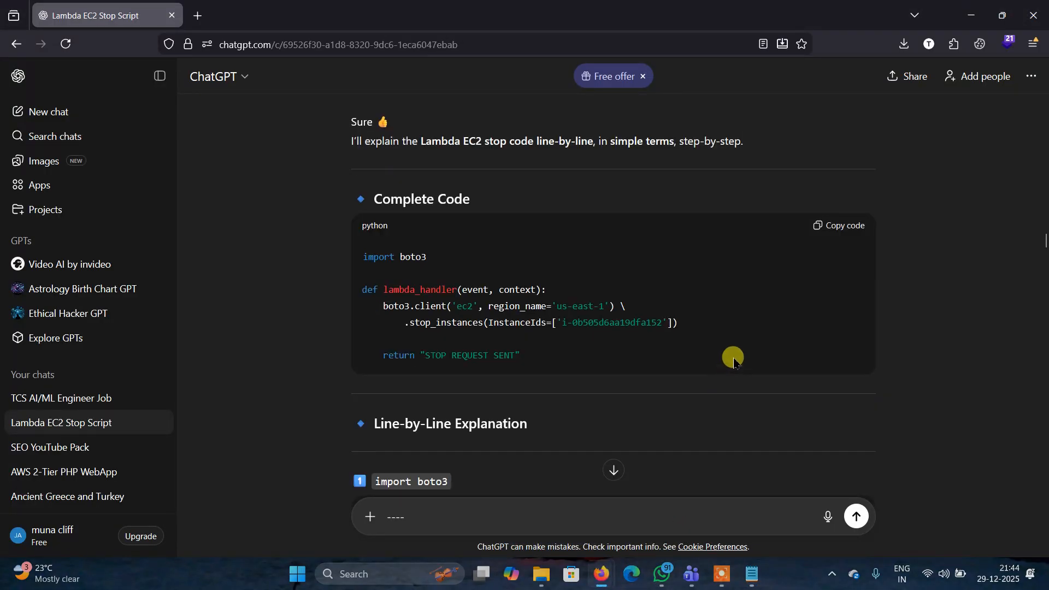
{"action": "left_click", "coordinate": [834, 233]}
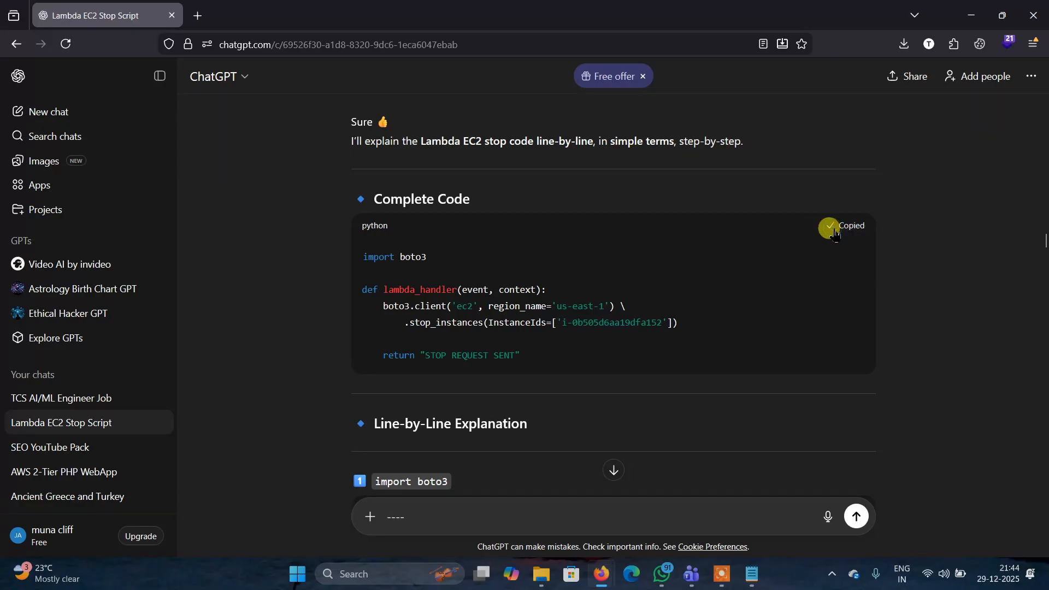
{"action": "left_click", "coordinate": [971, 15]}
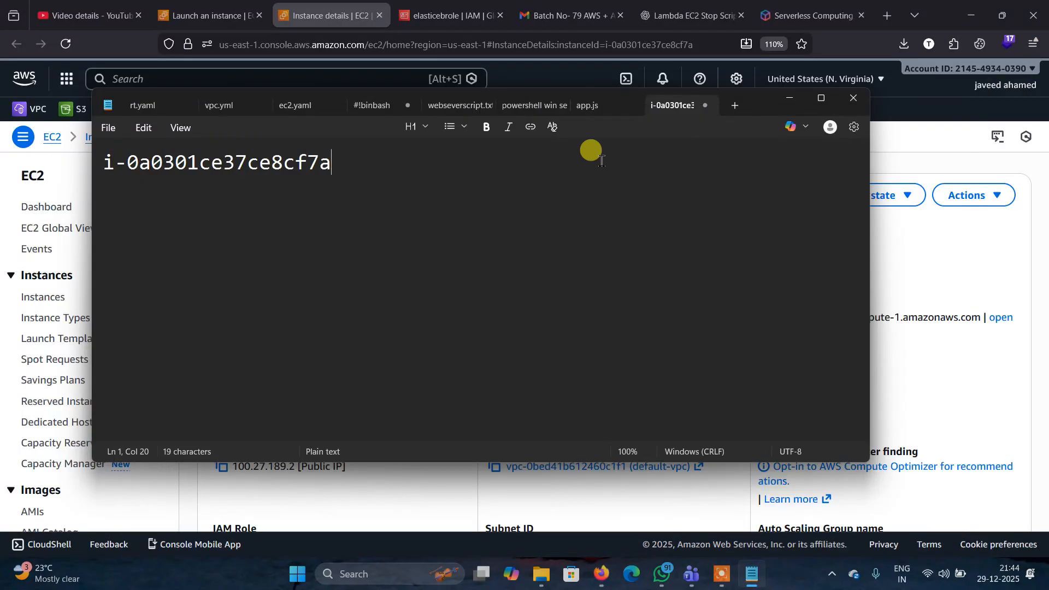
{"action": "left_click", "coordinate": [789, 99]}
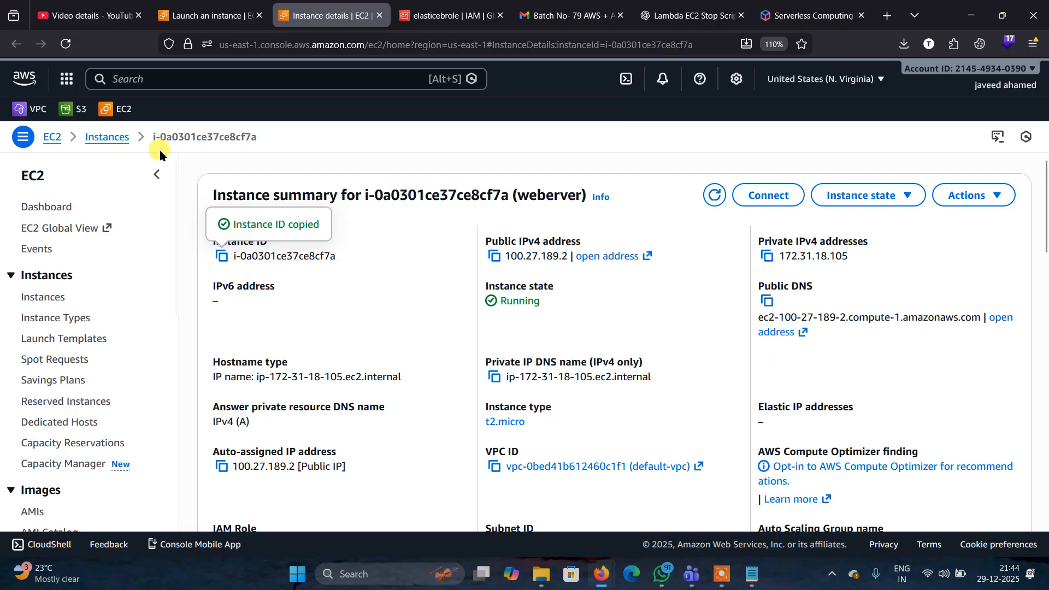
Go to the IAM service and show its Roles list, dismissing the Identity Center promotion
{"action": "left_click", "coordinate": [155, 80]}
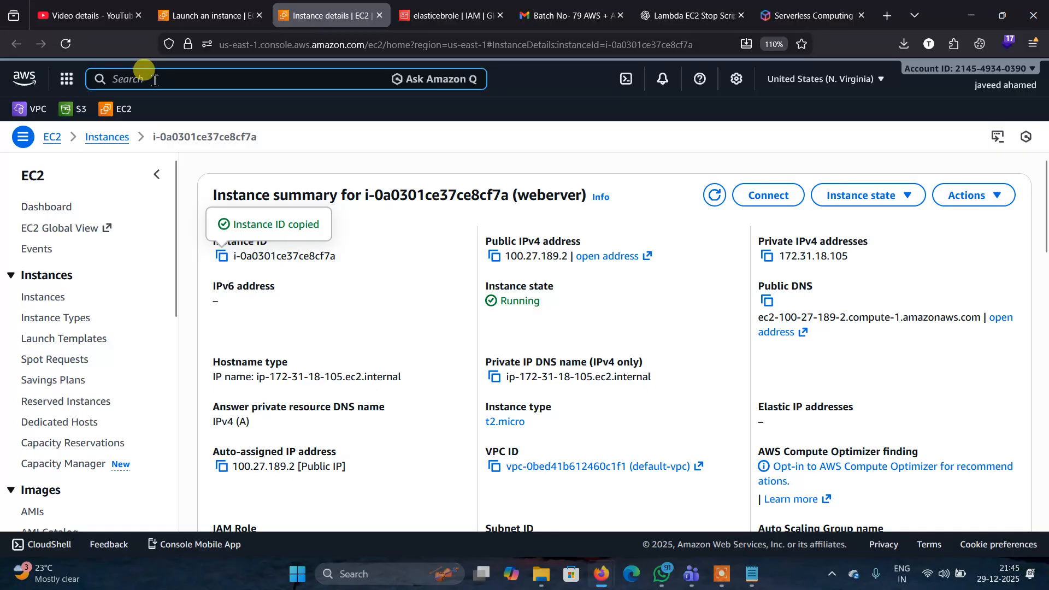
{"action": "type", "text": "iam"}
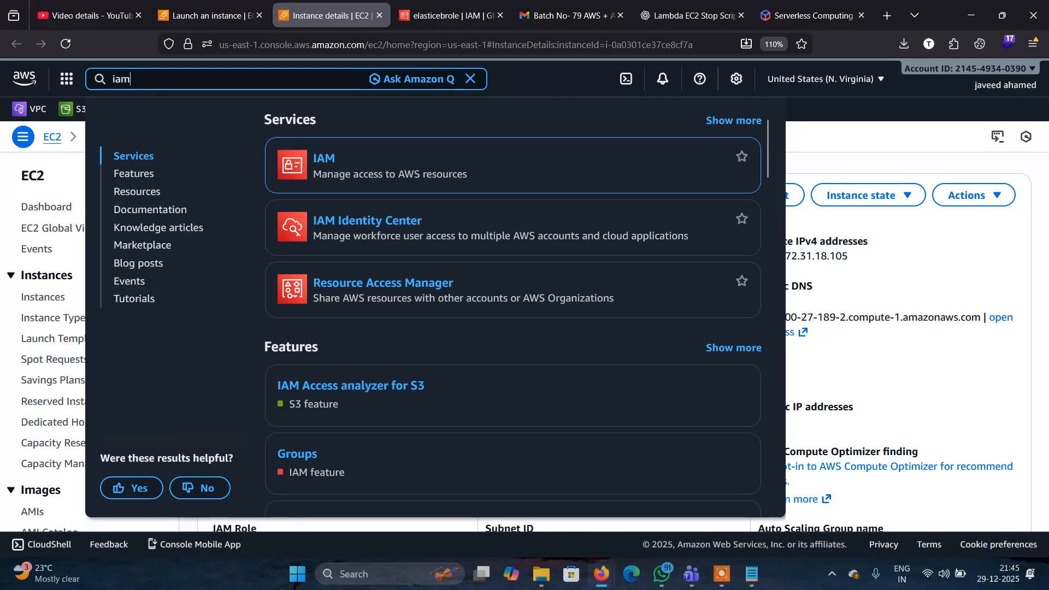
{"action": "left_click", "coordinate": [326, 160]}
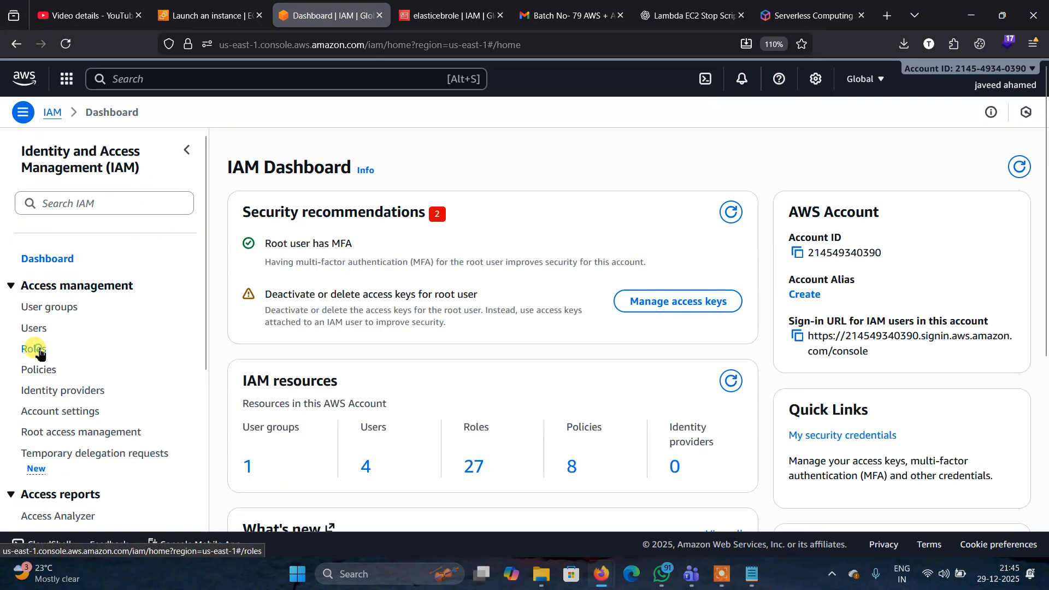
{"action": "left_click", "coordinate": [39, 353]}
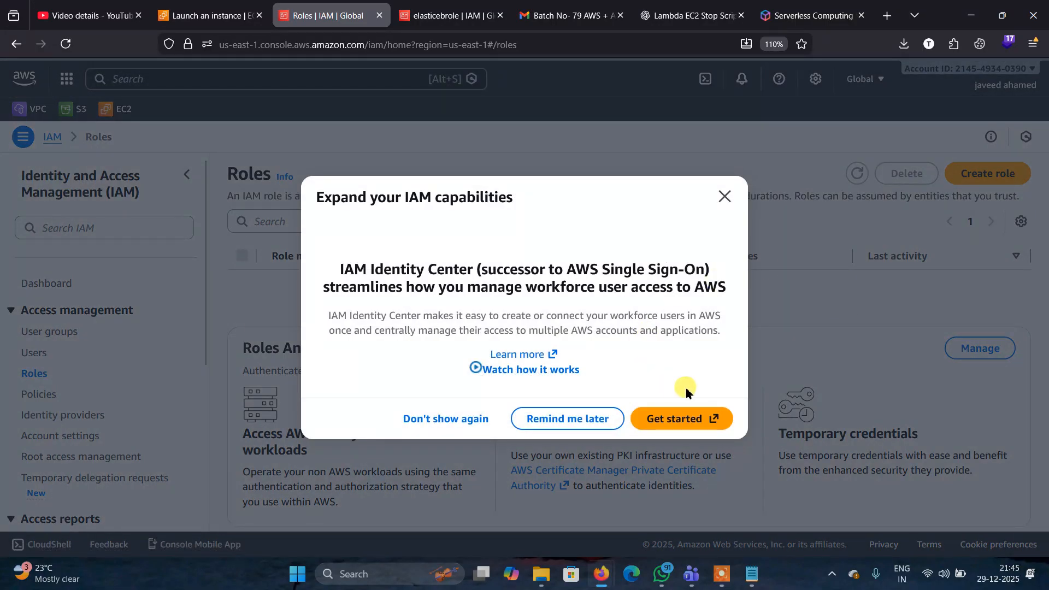
{"action": "left_click", "coordinate": [724, 196]}
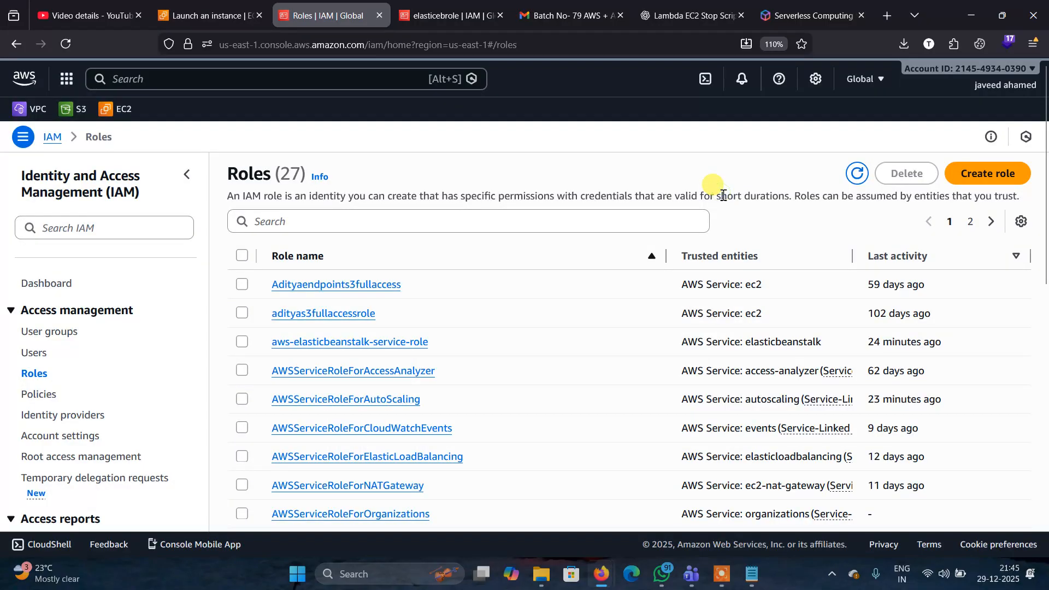
Start a new IAM role for an AWS service with Lambda as the use case and continue to its permissions
{"action": "left_click", "coordinate": [972, 185]}
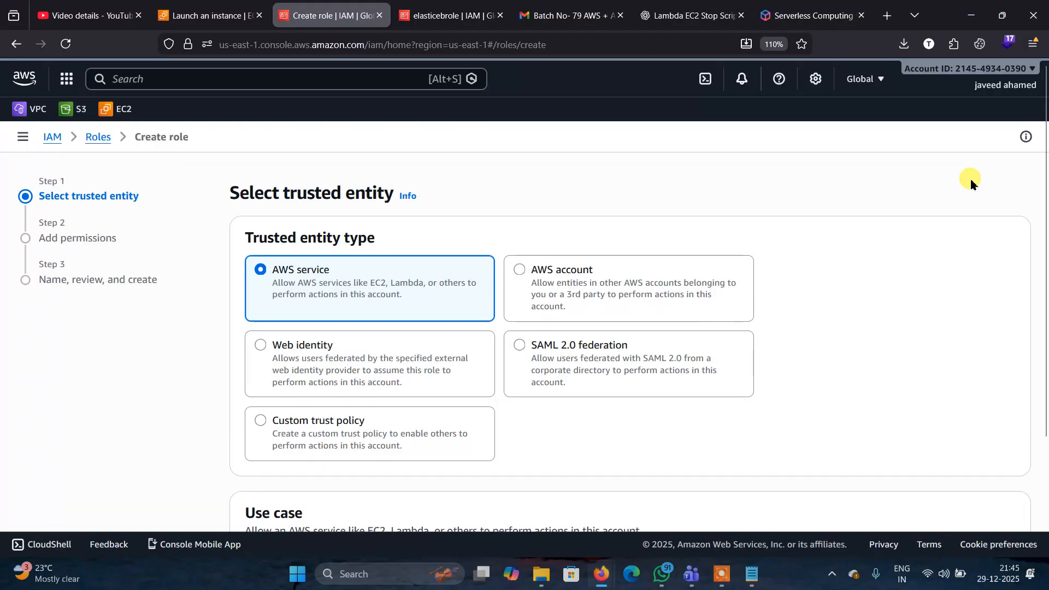
{"action": "scroll", "coordinate": [370, 279], "scroll_direction": "down", "scroll_amount": 3}
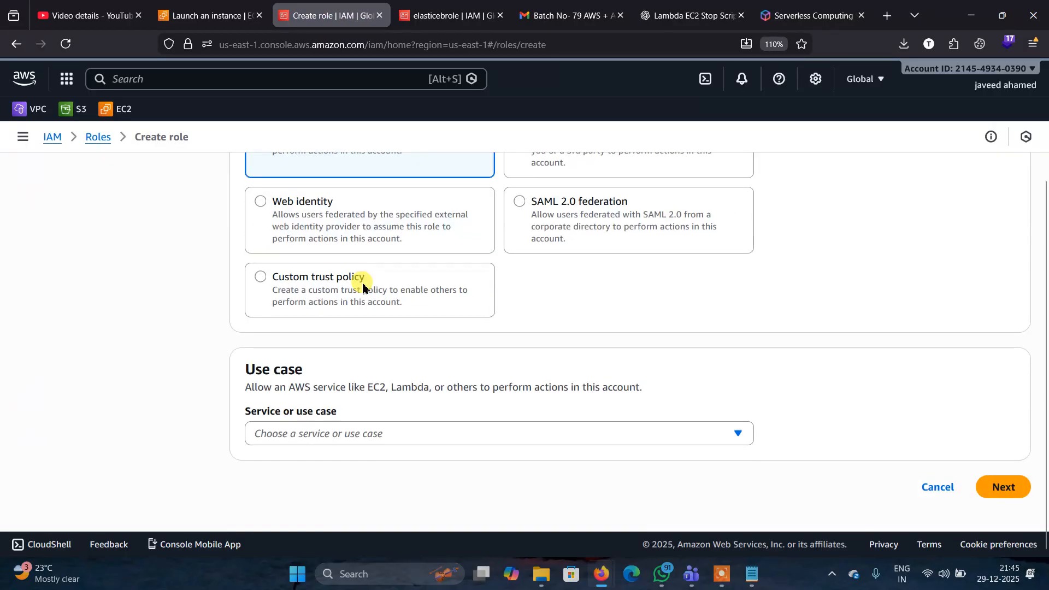
{"action": "left_click", "coordinate": [738, 436]}
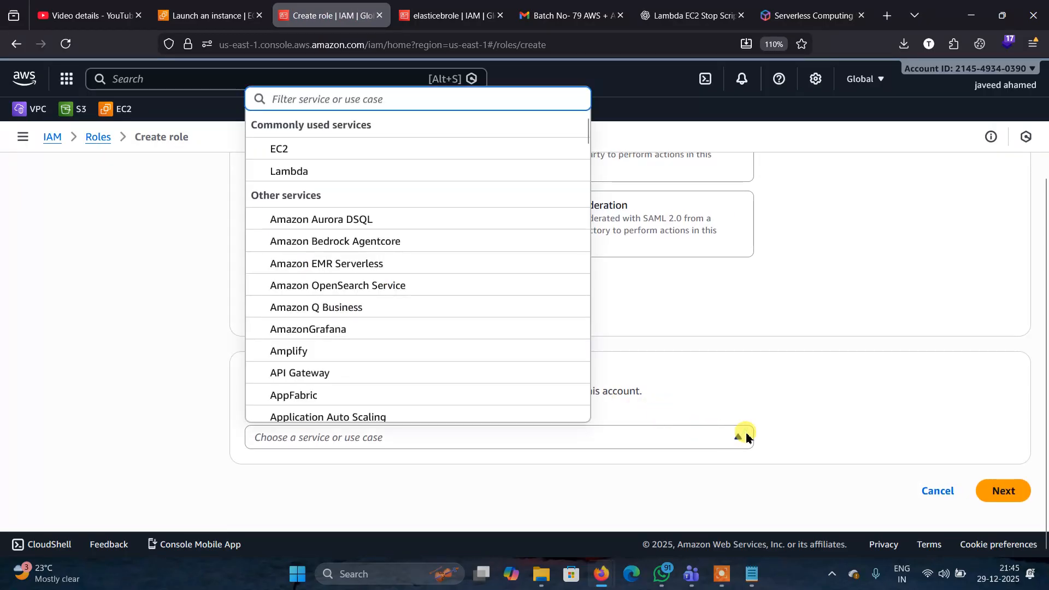
{"action": "left_click", "coordinate": [300, 173]}
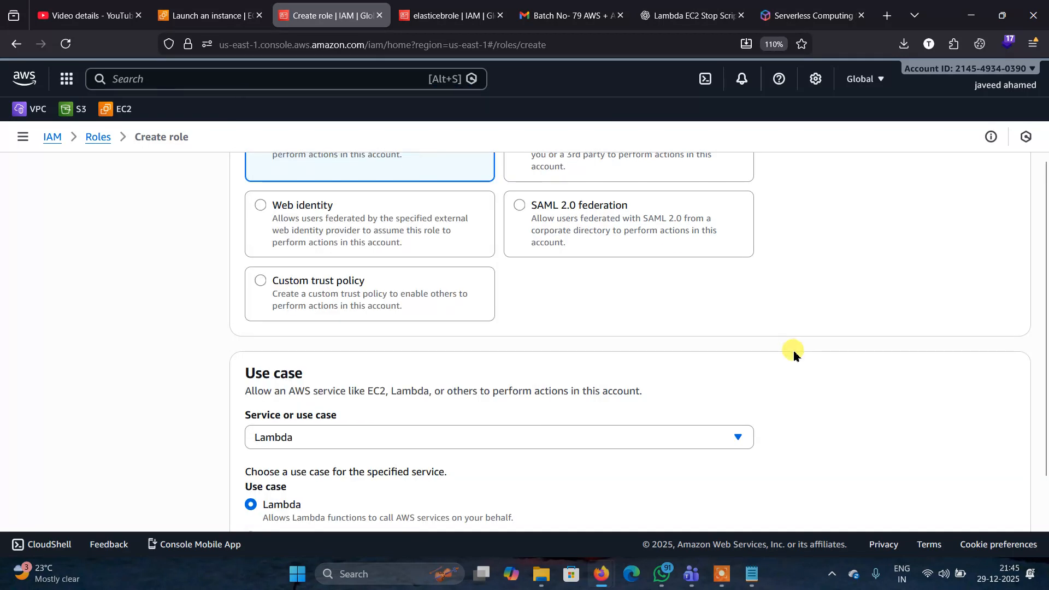
{"action": "scroll", "coordinate": [792, 351], "scroll_direction": "down", "scroll_amount": 3}
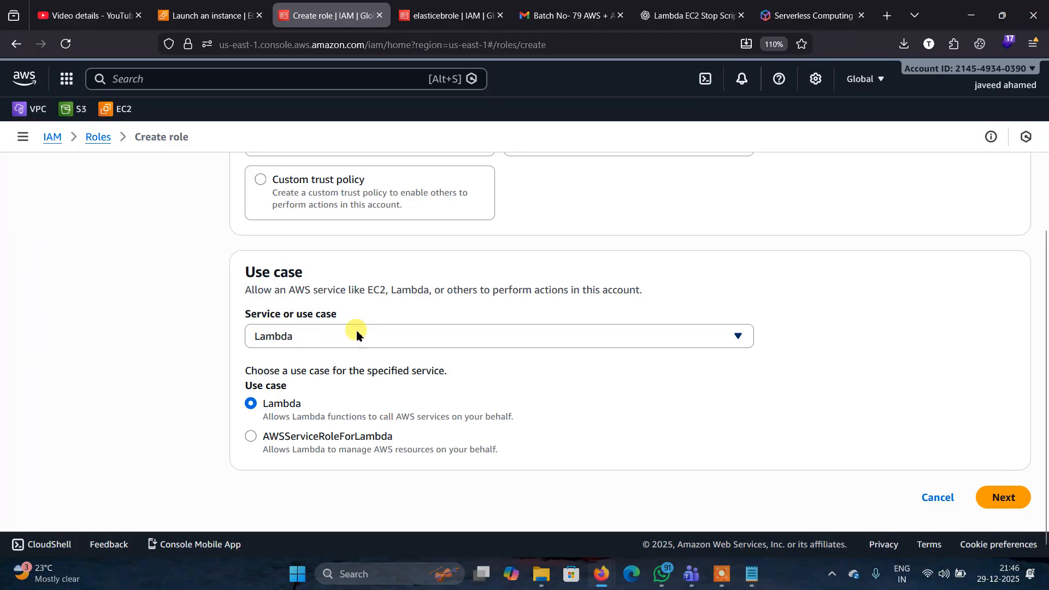
{"action": "left_click", "coordinate": [1005, 500]}
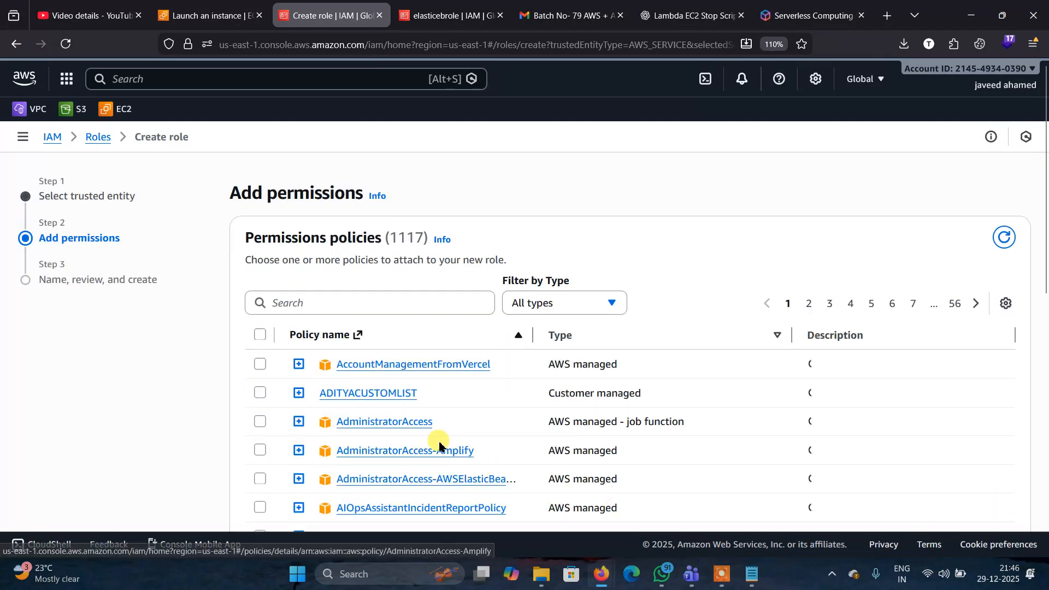
Filter the permissions policies by ec2 and select AmazonEC2FullAccess for the new role
{"action": "left_click", "coordinate": [325, 305]}
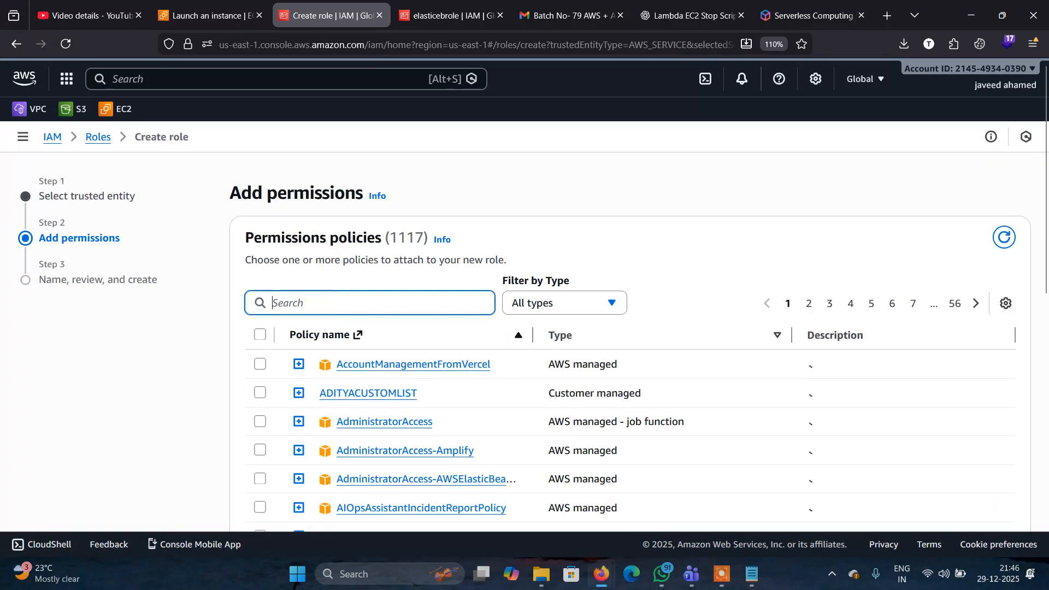
{"action": "type", "text": "ec2"}
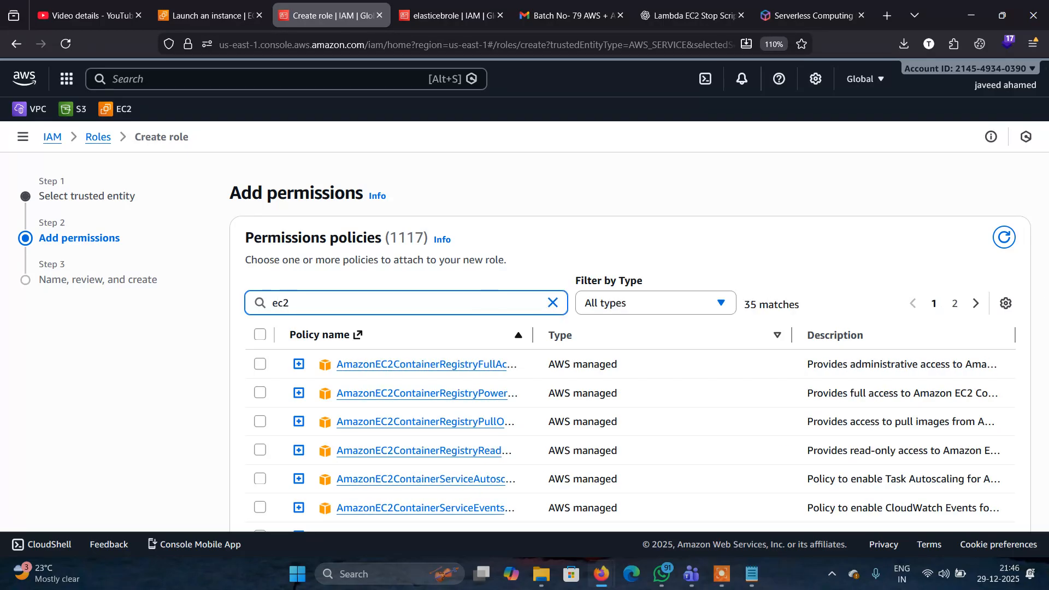
{"action": "scroll", "coordinate": [509, 403], "scroll_direction": "down", "scroll_amount": 4}
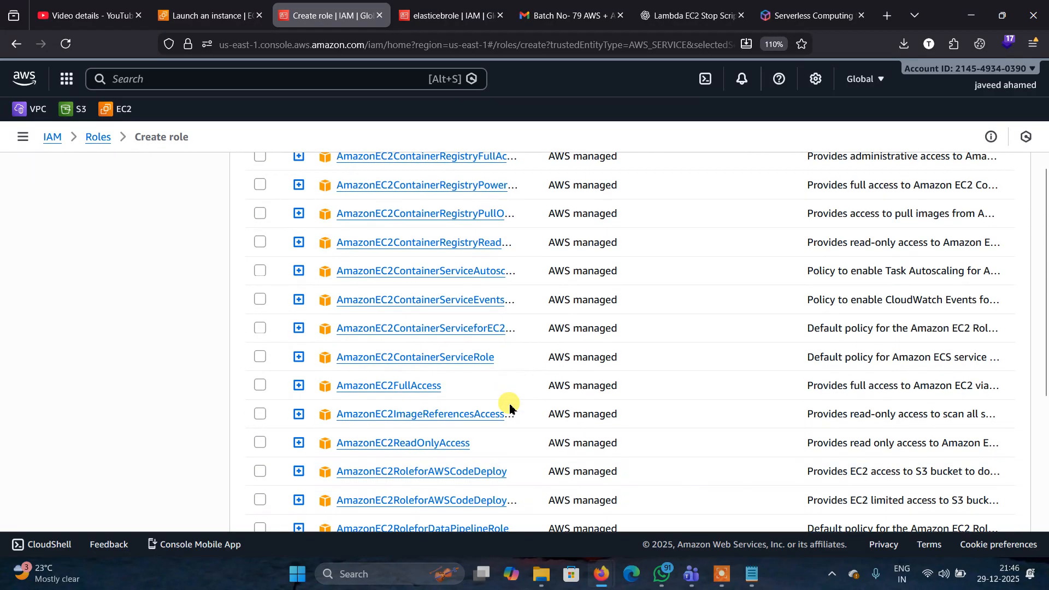
{"action": "left_click", "coordinate": [260, 385]}
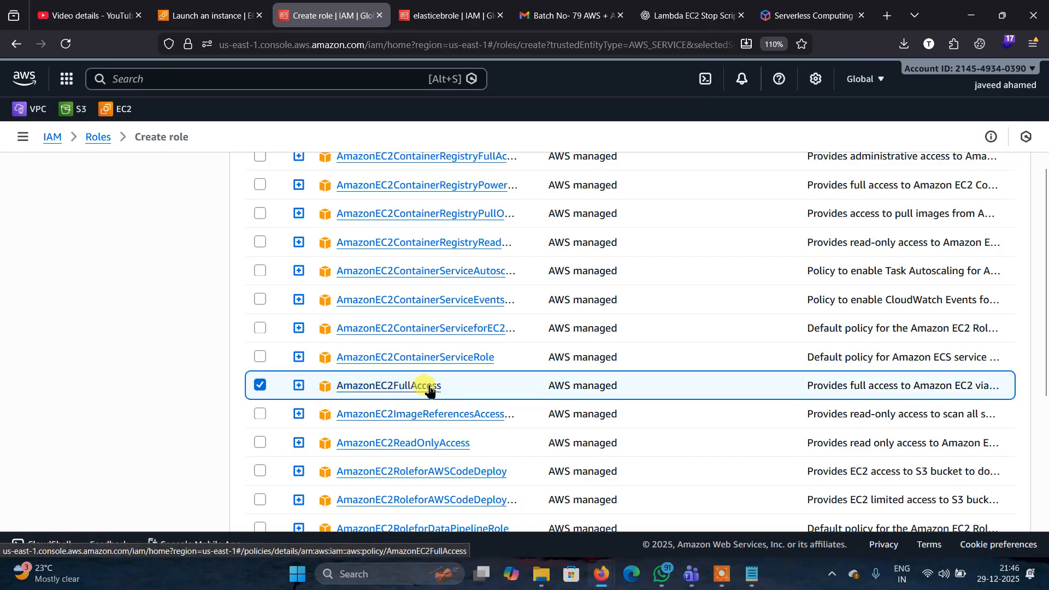
{"action": "scroll", "coordinate": [593, 391], "scroll_direction": "down", "scroll_amount": 5}
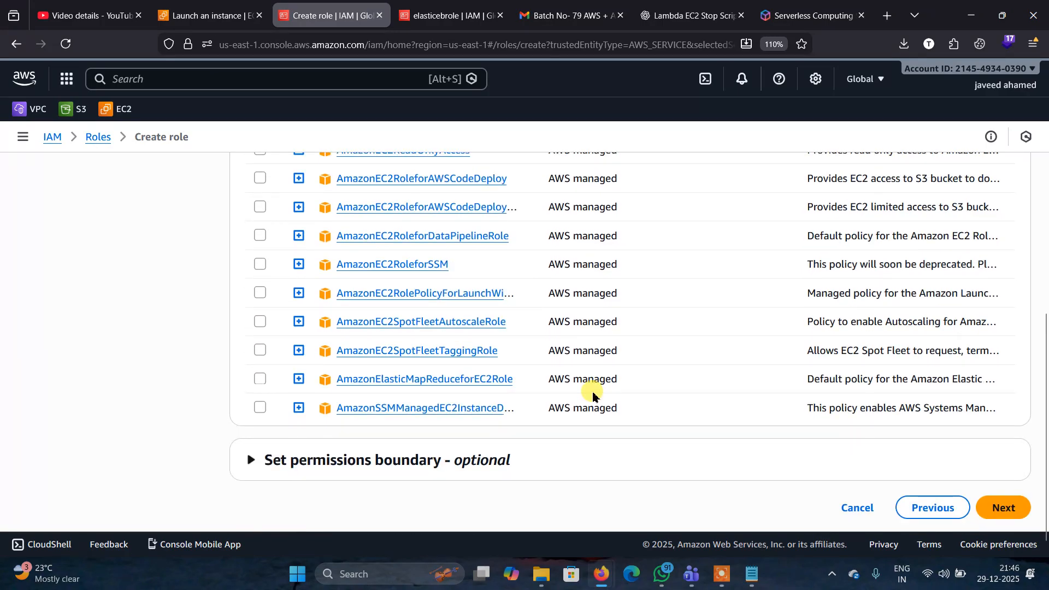
Cancel the new role, filter the existing roles by lam, and review the permissions policies of lamBDAACCESSEC2
{"action": "left_click", "coordinate": [857, 508]}
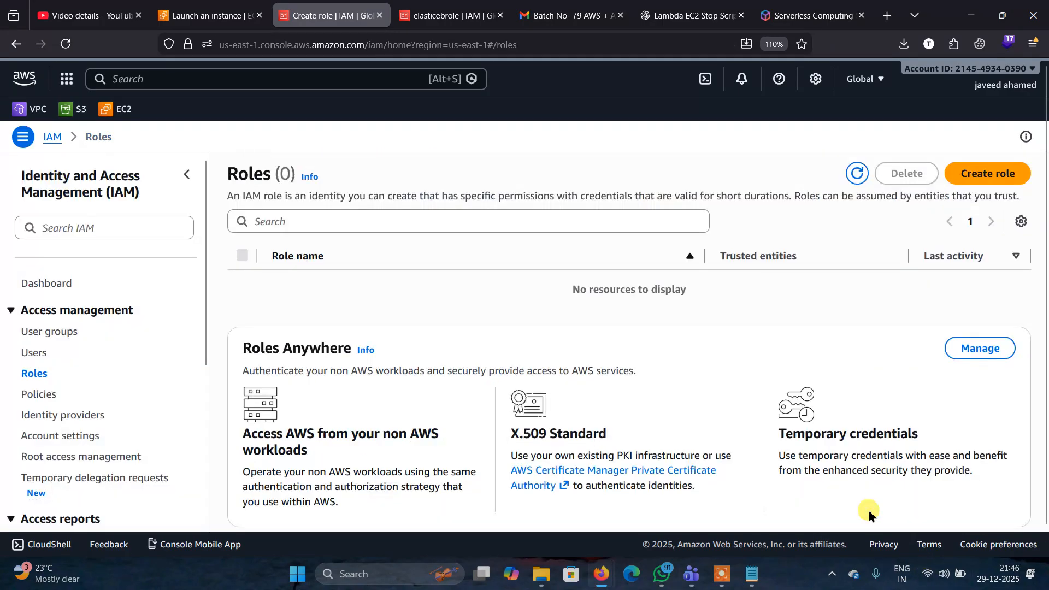
{"action": "left_click", "coordinate": [360, 228]}
{"action": "type", "text": "lam"}
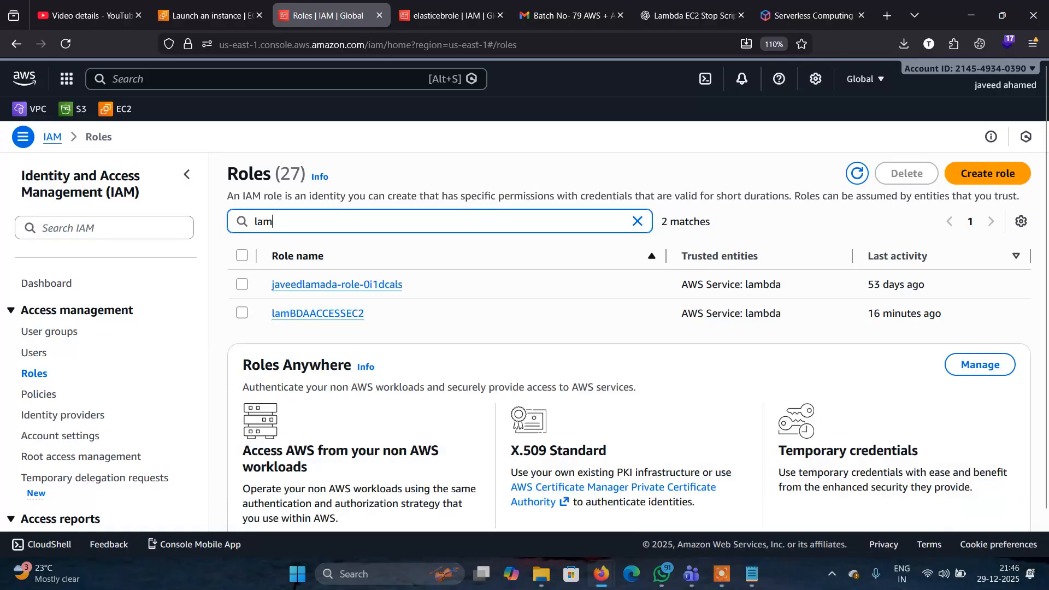
{"action": "left_click", "coordinate": [326, 314]}
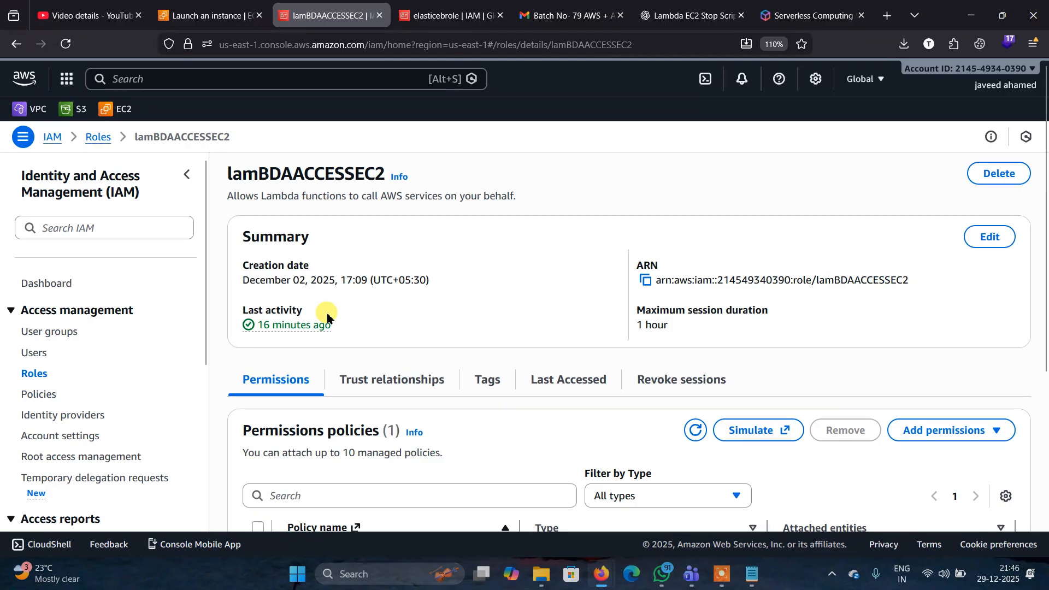
{"action": "scroll", "coordinate": [460, 332], "scroll_direction": "down", "scroll_amount": 4}
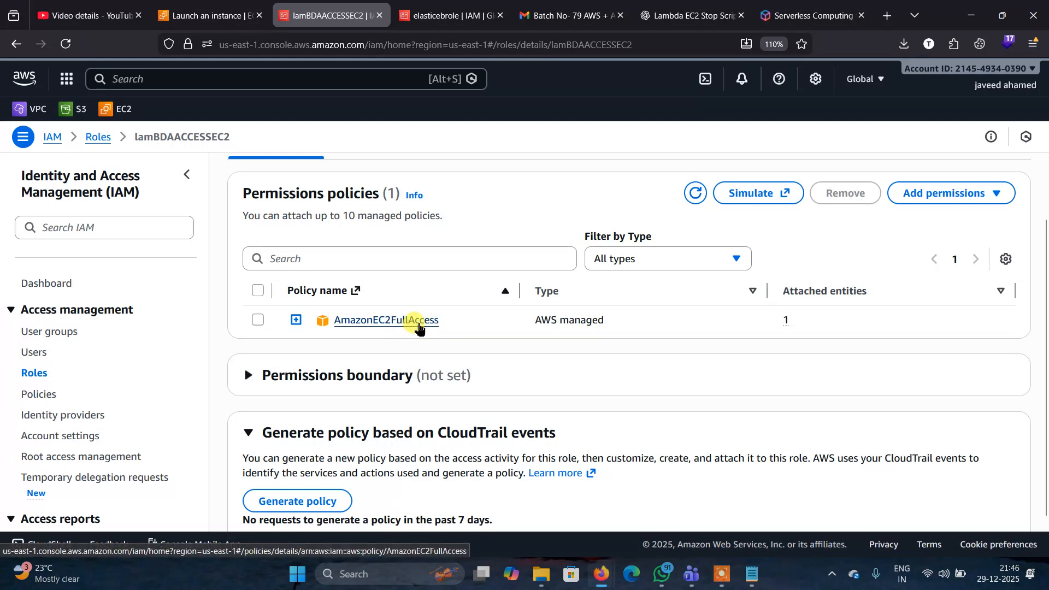
Close the browser tabs showing the lamBDAACCESSEC2 and elasticebrole roles, returning to the EC2 instance launch page
{"action": "left_click", "coordinate": [188, 10]}
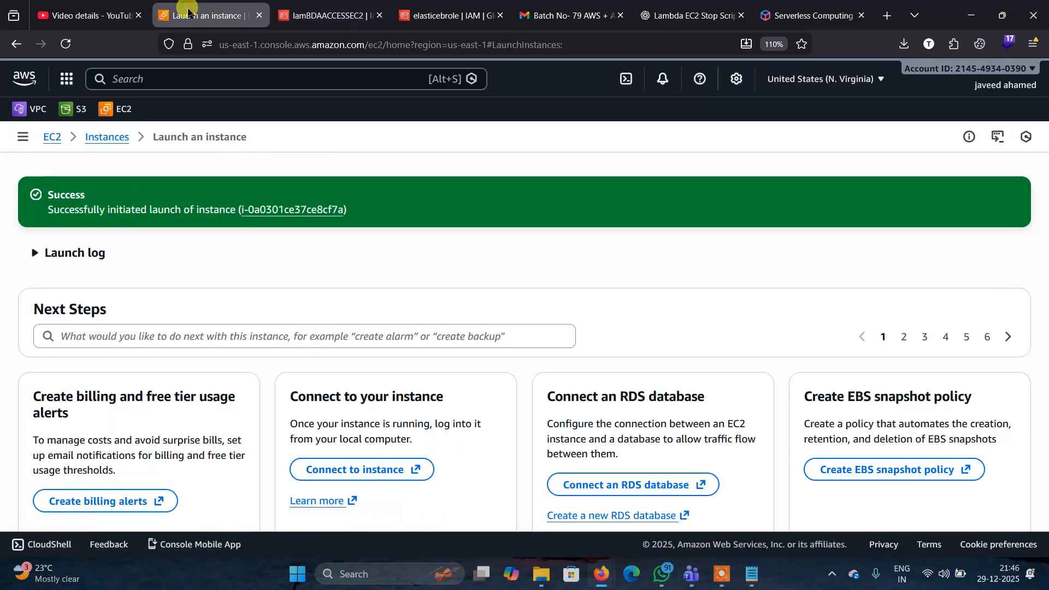
{"action": "left_click", "coordinate": [364, 16]}
{"action": "left_click", "coordinate": [381, 17]}
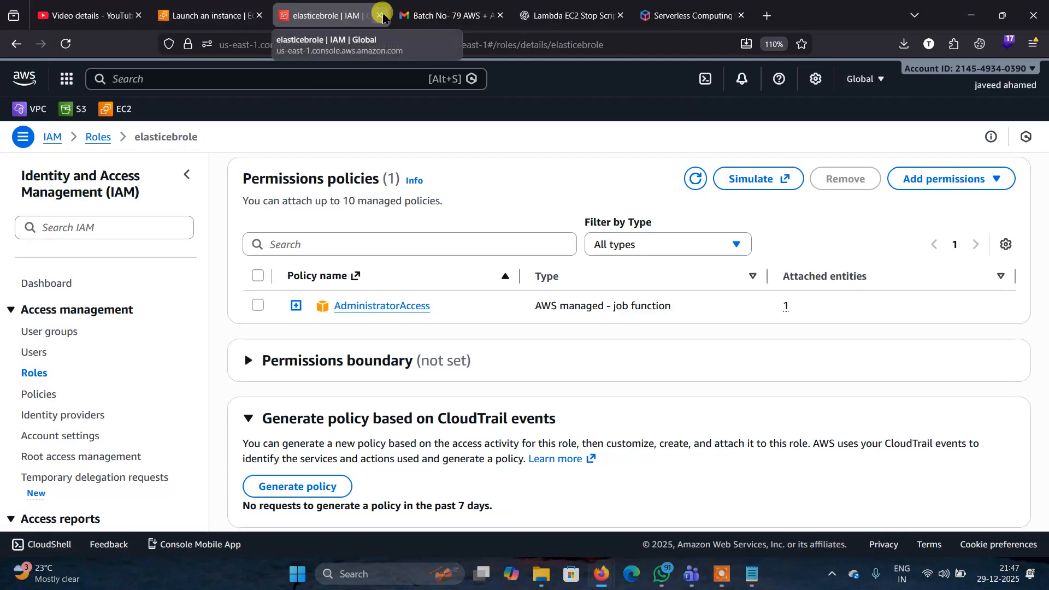
{"action": "left_click", "coordinate": [380, 16]}
{"action": "left_click", "coordinate": [208, 13]}
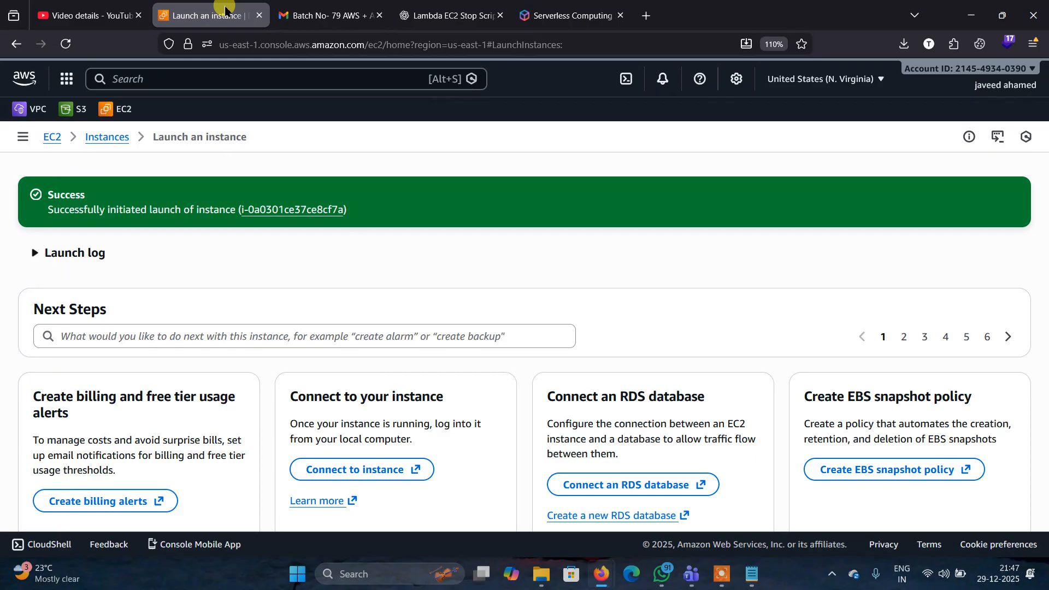
Search the AWS console for lambda and go to the Lambda service's functions list
{"action": "left_click", "coordinate": [199, 82]}
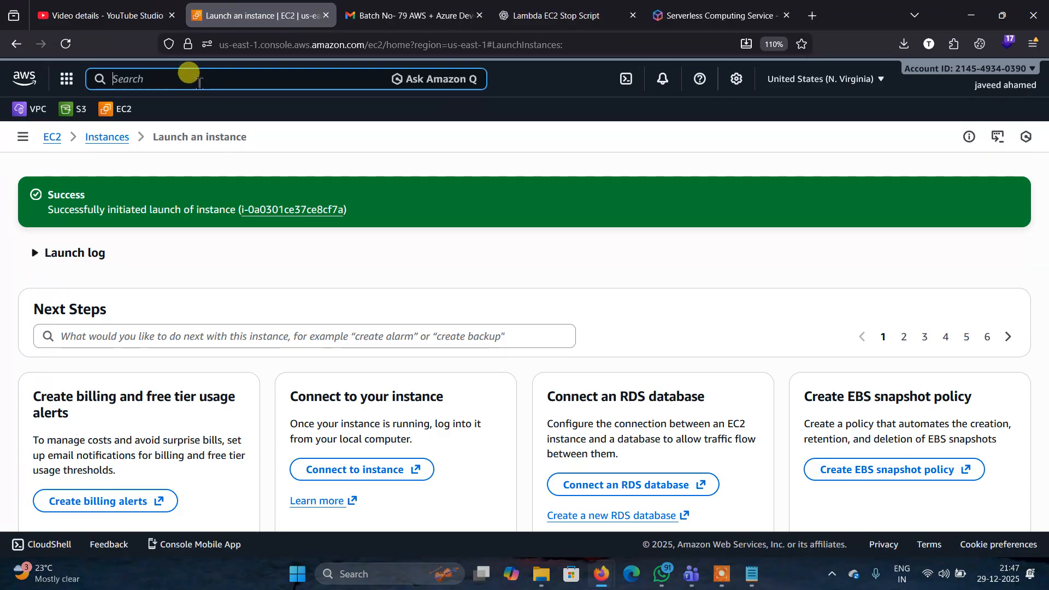
{"action": "type", "text": "lamab"}
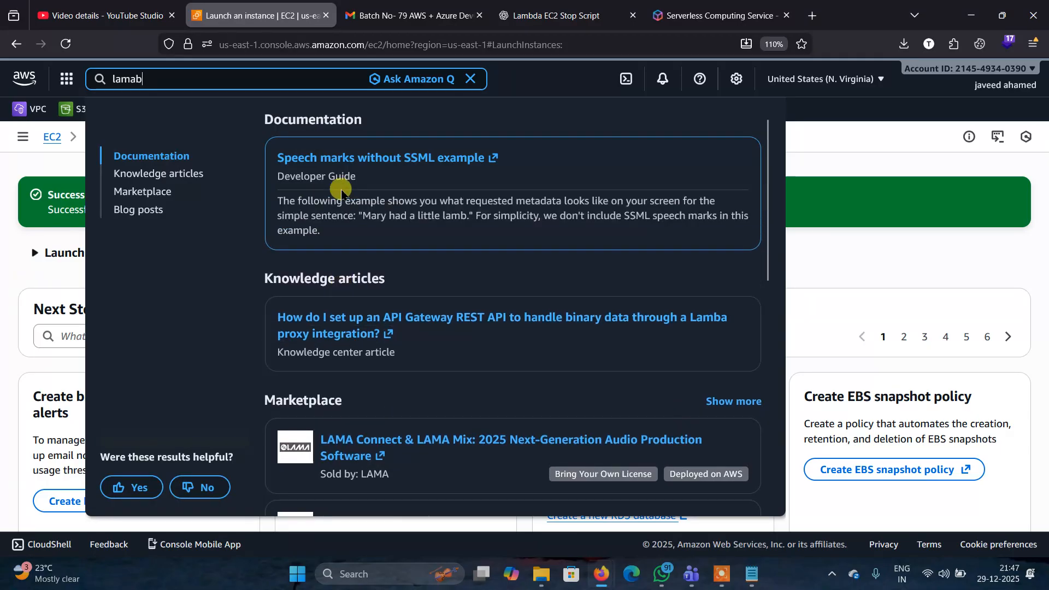
{"action": "key", "text": "BackSpace"}
{"action": "key", "text": "BackSpace"}
{"action": "type", "text": "bda"}
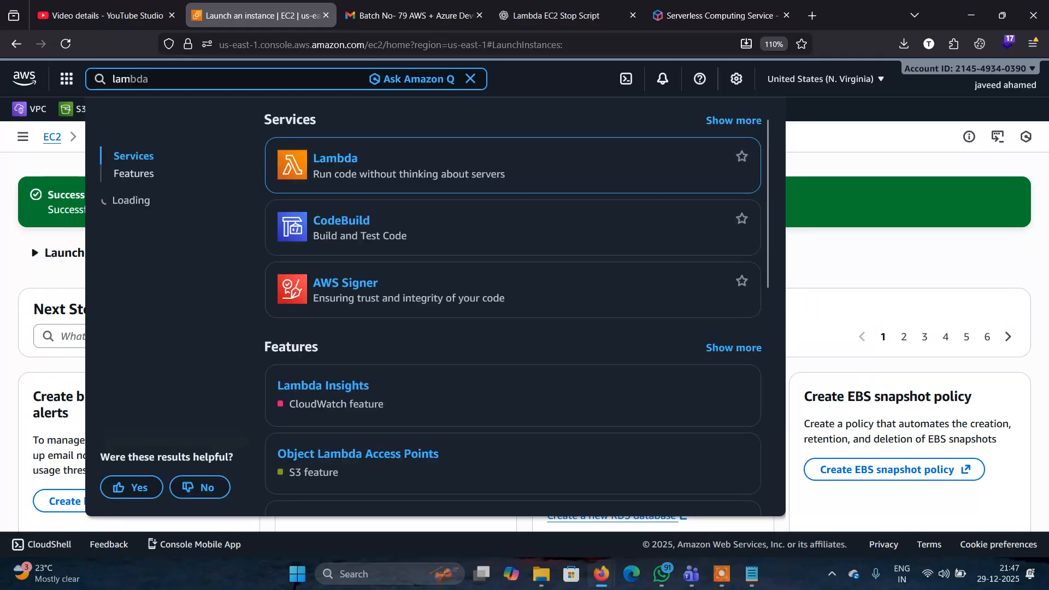
{"action": "left_click", "coordinate": [350, 162]}
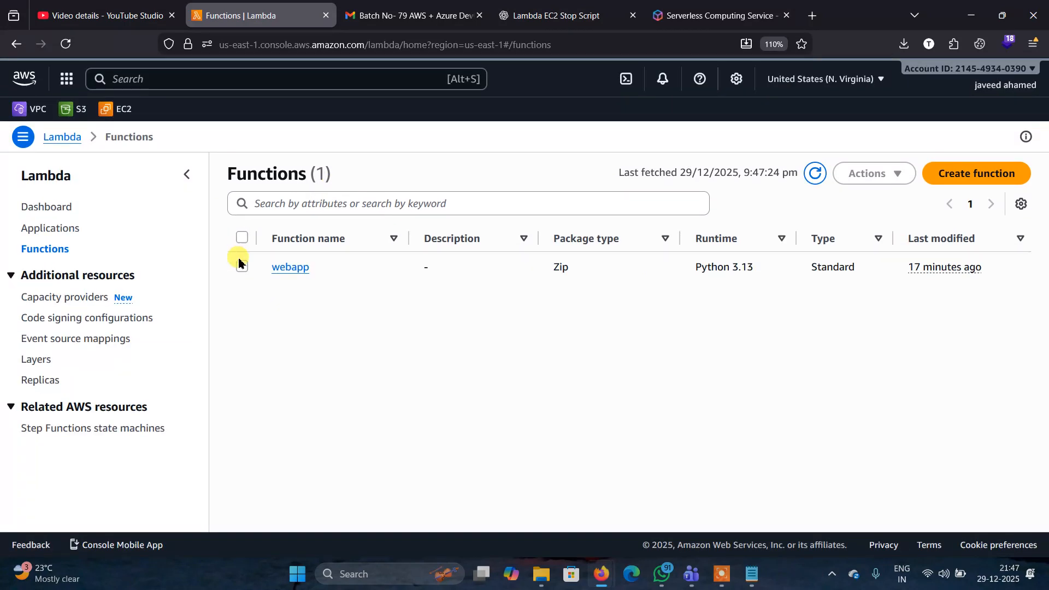
Delete the existing webapp Lambda function, entering confirm to approve the deletion
{"action": "left_click", "coordinate": [241, 266]}
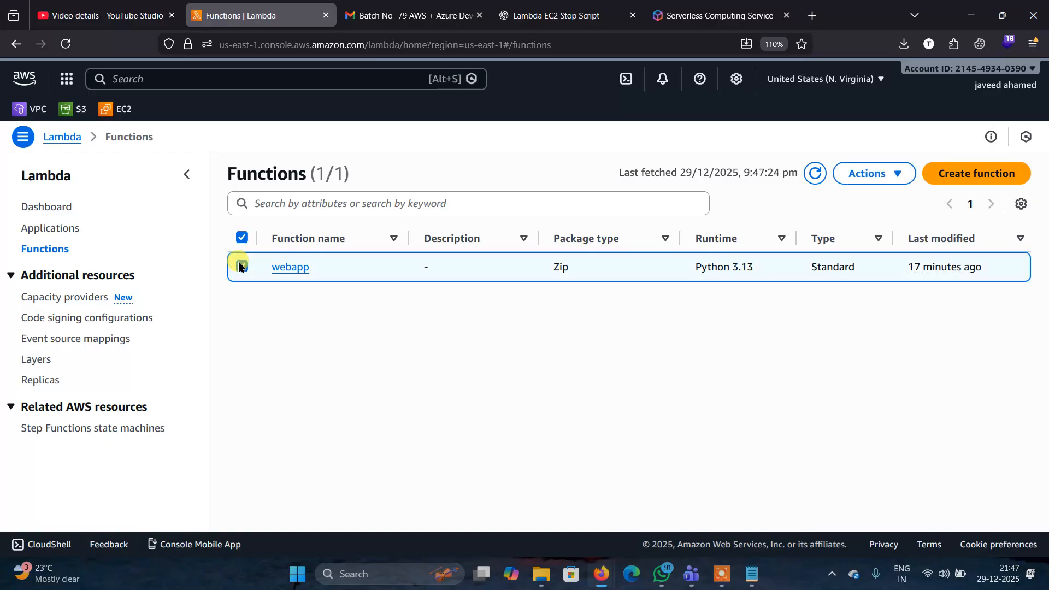
{"action": "left_click", "coordinate": [902, 176]}
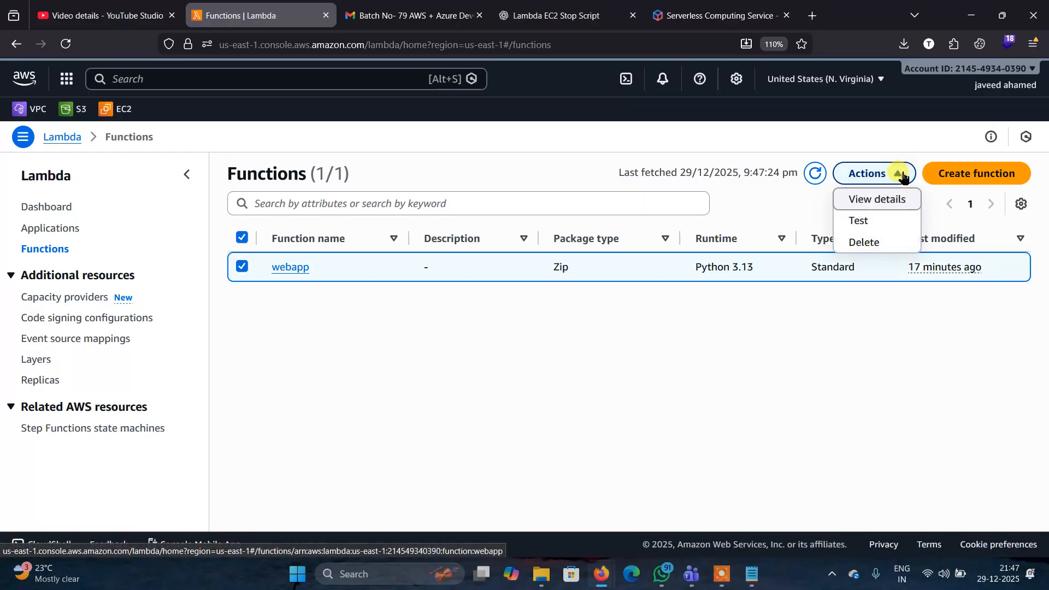
{"action": "left_click", "coordinate": [866, 242]}
{"action": "left_click", "coordinate": [297, 362]}
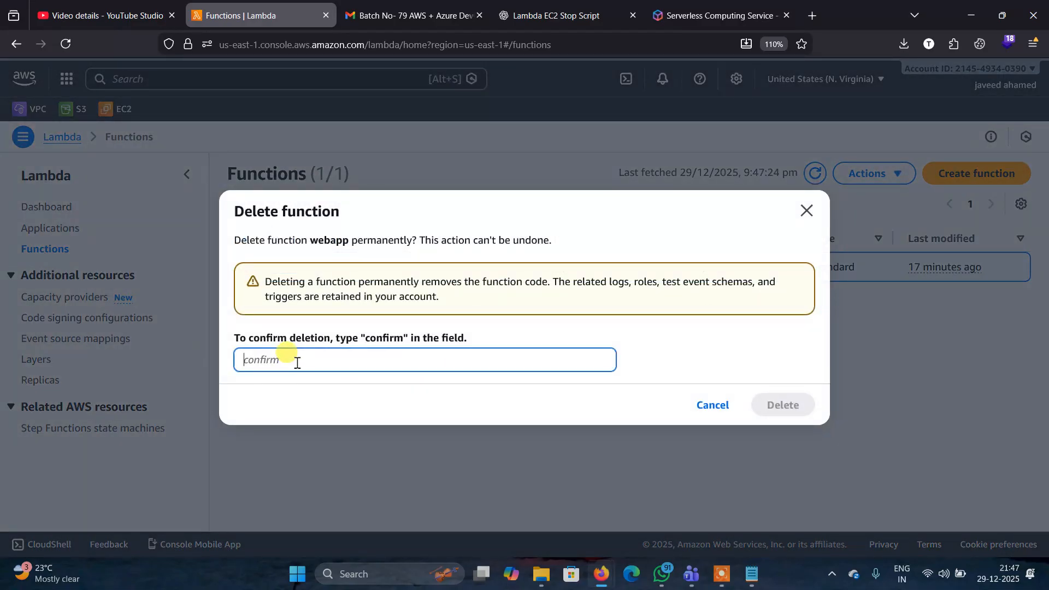
{"action": "type", "text": "confirm"}
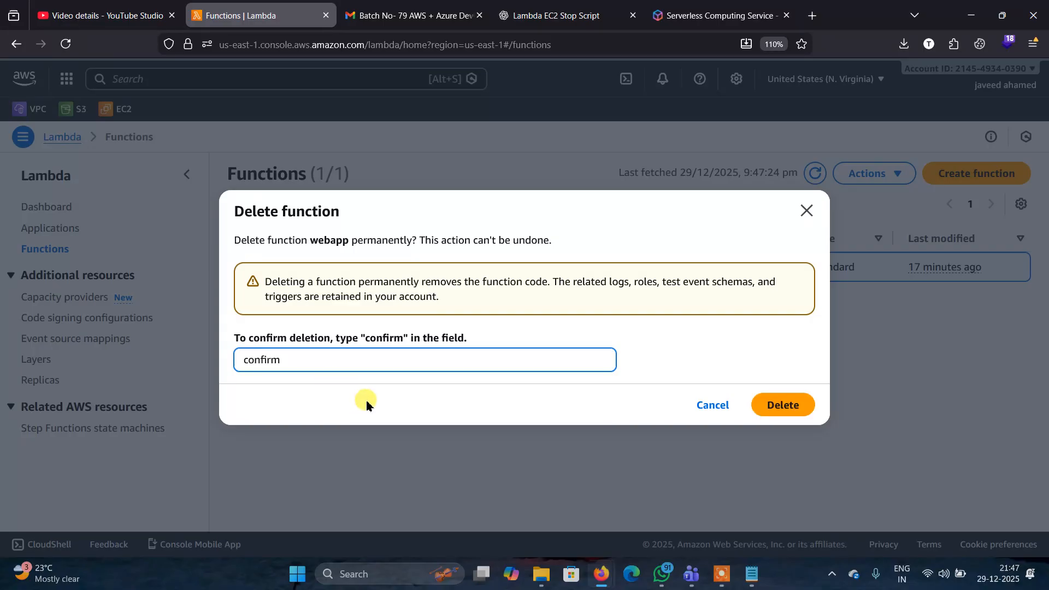
{"action": "left_click", "coordinate": [784, 405]}
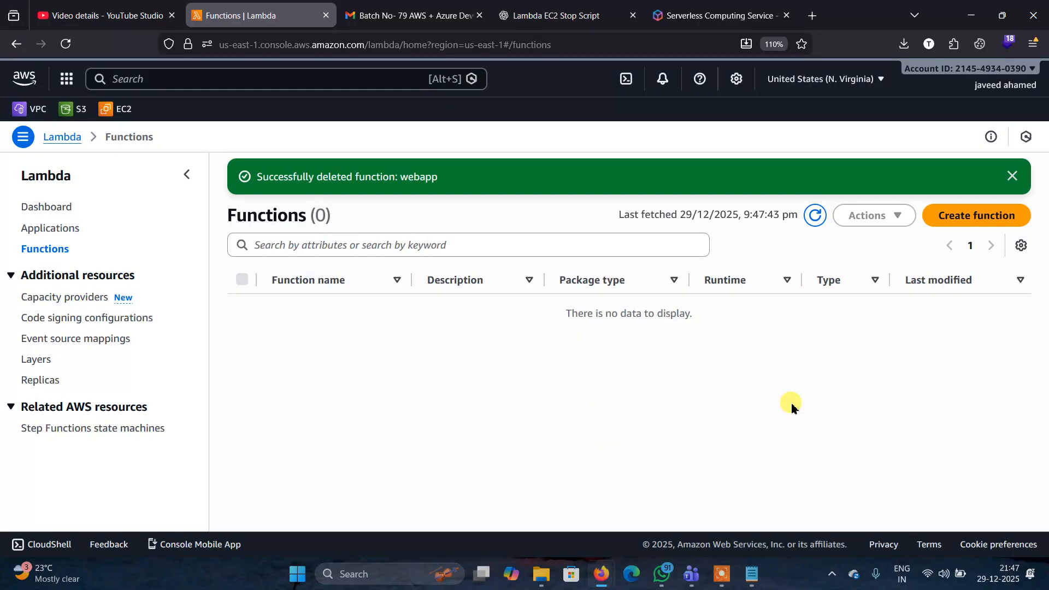
Start a new Lambda function authored from scratch, named ec2delete, with the Python 3.13 runtime
{"action": "left_click", "coordinate": [955, 218]}
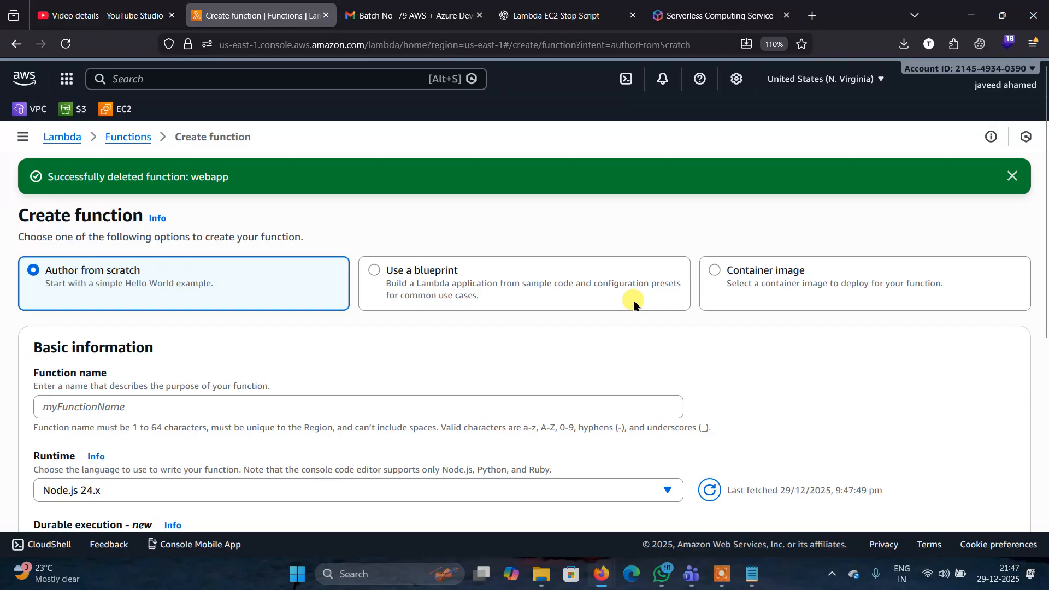
{"action": "scroll", "coordinate": [633, 303], "scroll_direction": "down", "scroll_amount": 1}
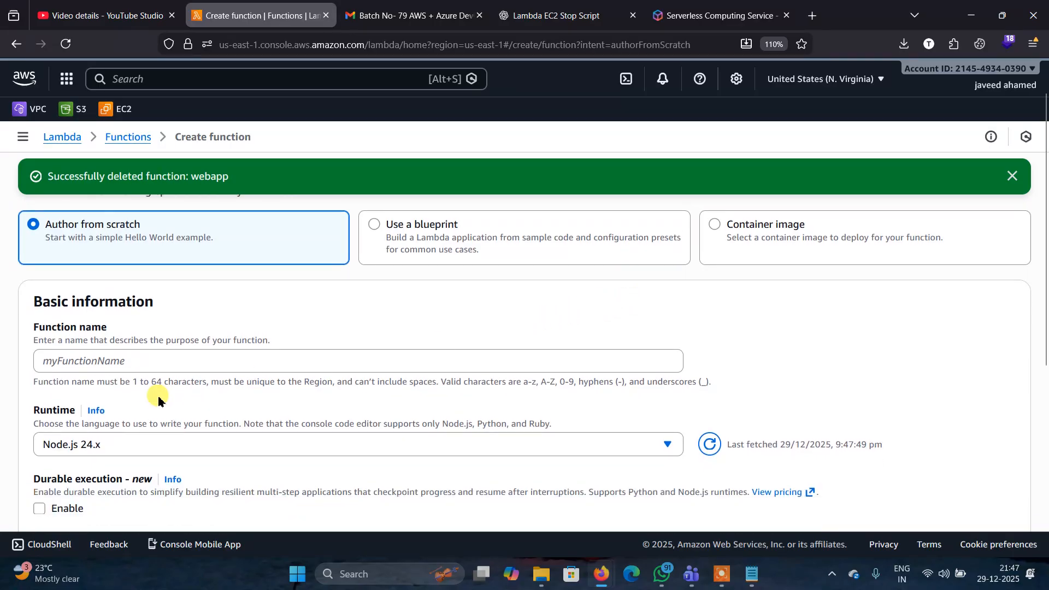
{"action": "left_click", "coordinate": [124, 358]}
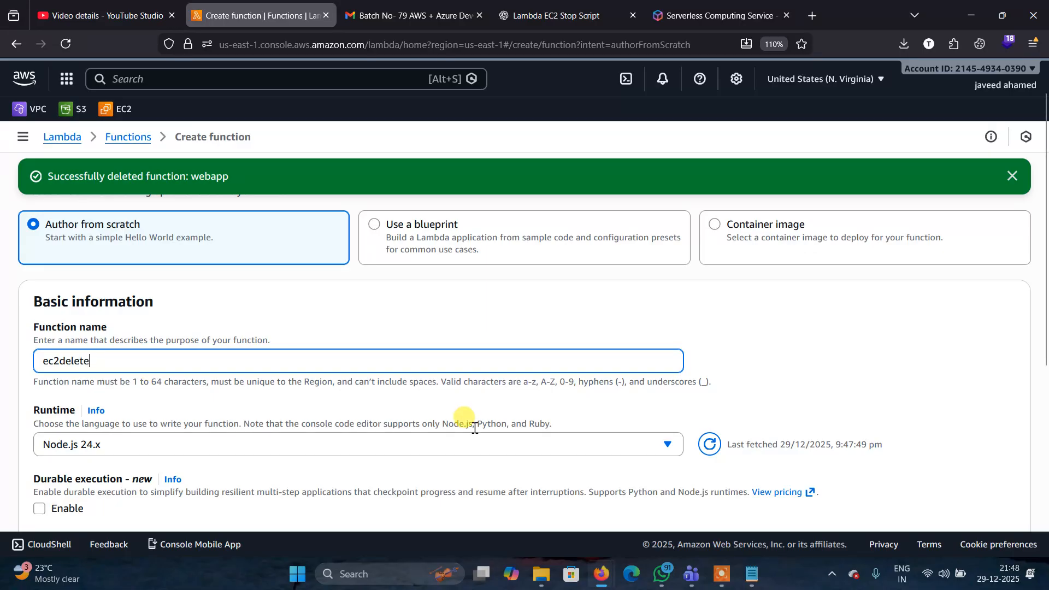
{"action": "left_click", "coordinate": [664, 446]}
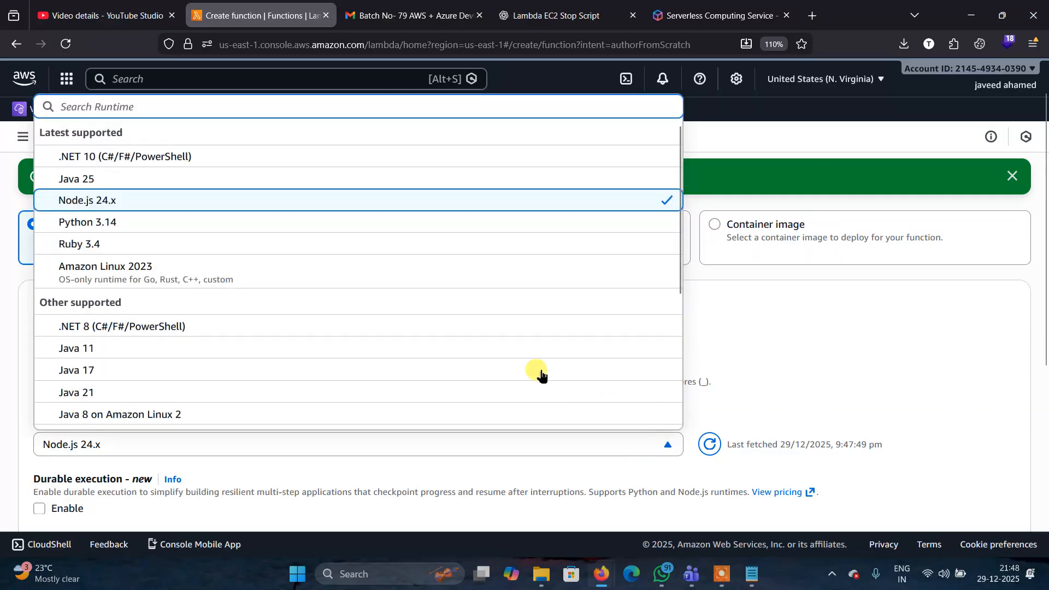
{"action": "scroll", "coordinate": [538, 368], "scroll_direction": "down", "scroll_amount": 3}
{"action": "scroll", "coordinate": [535, 367], "scroll_direction": "down", "scroll_amount": 2}
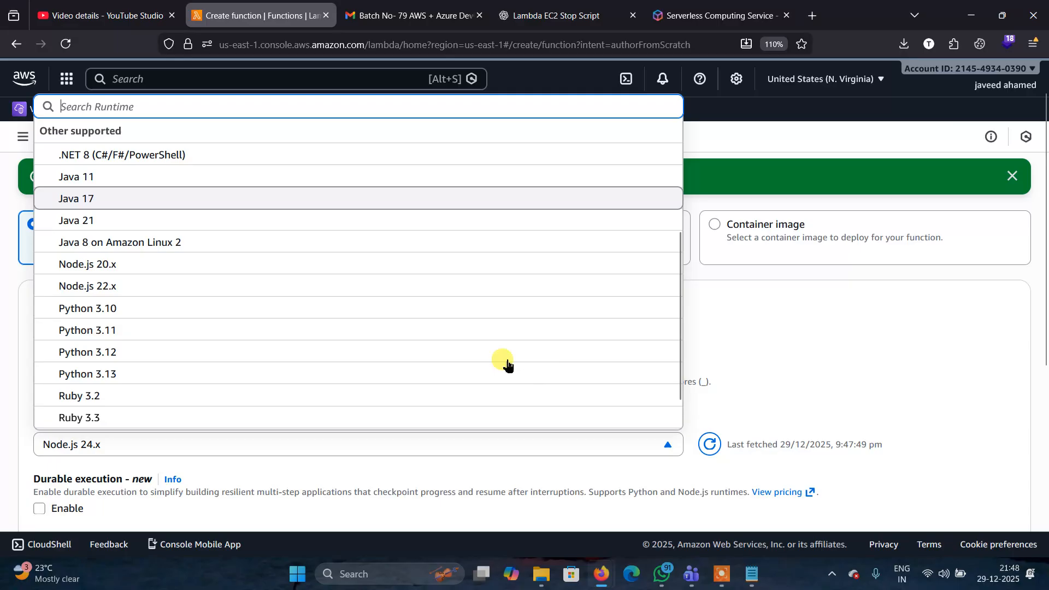
{"action": "left_click", "coordinate": [144, 382]}
Change the function's execution role to the existing role lamBDAACCESSEC2
{"action": "scroll", "coordinate": [519, 457], "scroll_direction": "down", "scroll_amount": 5}
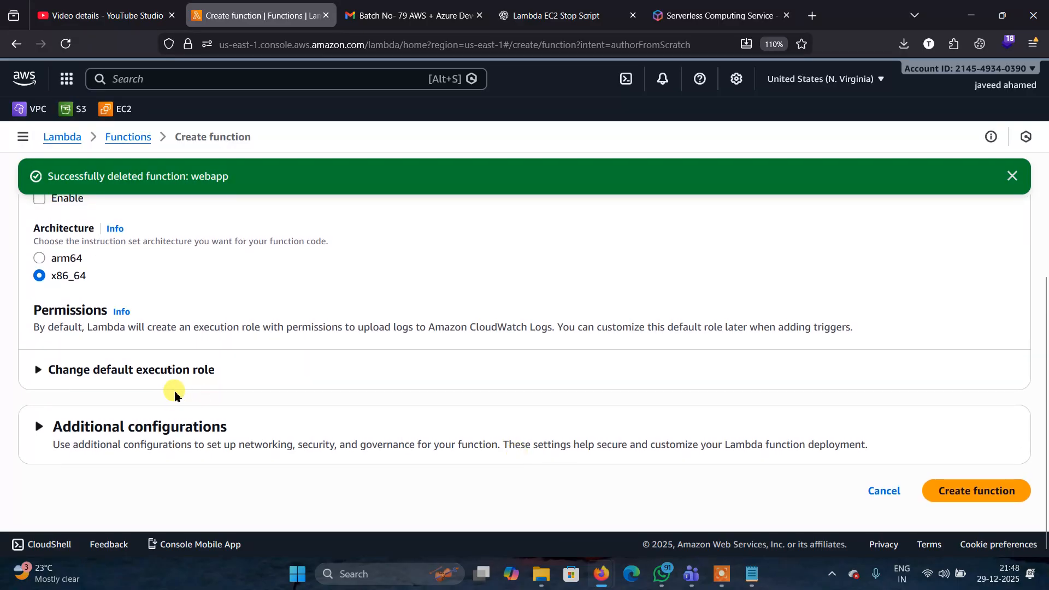
{"action": "left_click", "coordinate": [162, 371]}
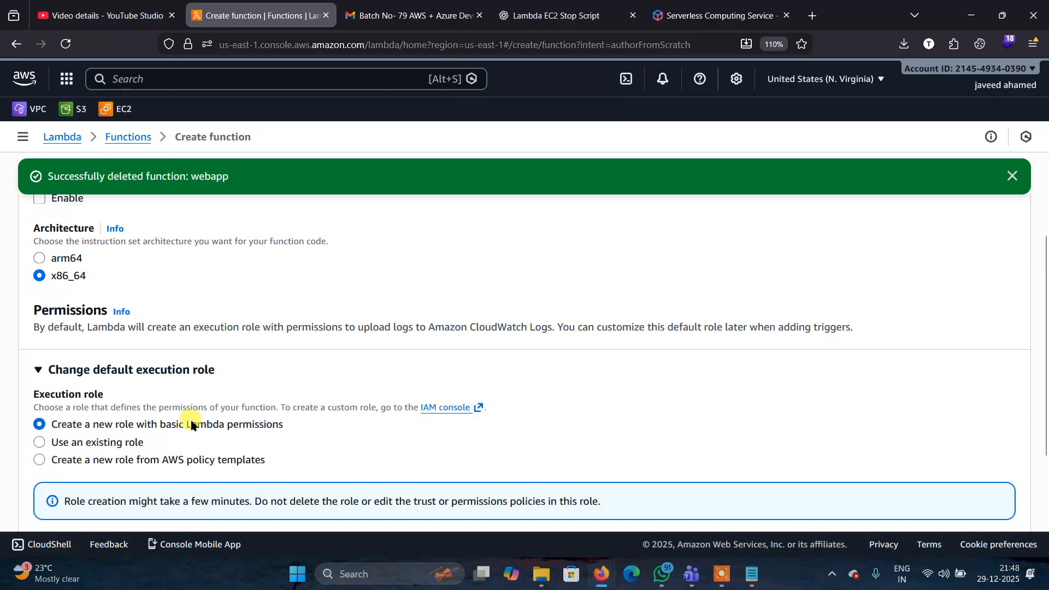
{"action": "left_click", "coordinate": [118, 443]}
{"action": "scroll", "coordinate": [214, 454], "scroll_direction": "down", "scroll_amount": 3}
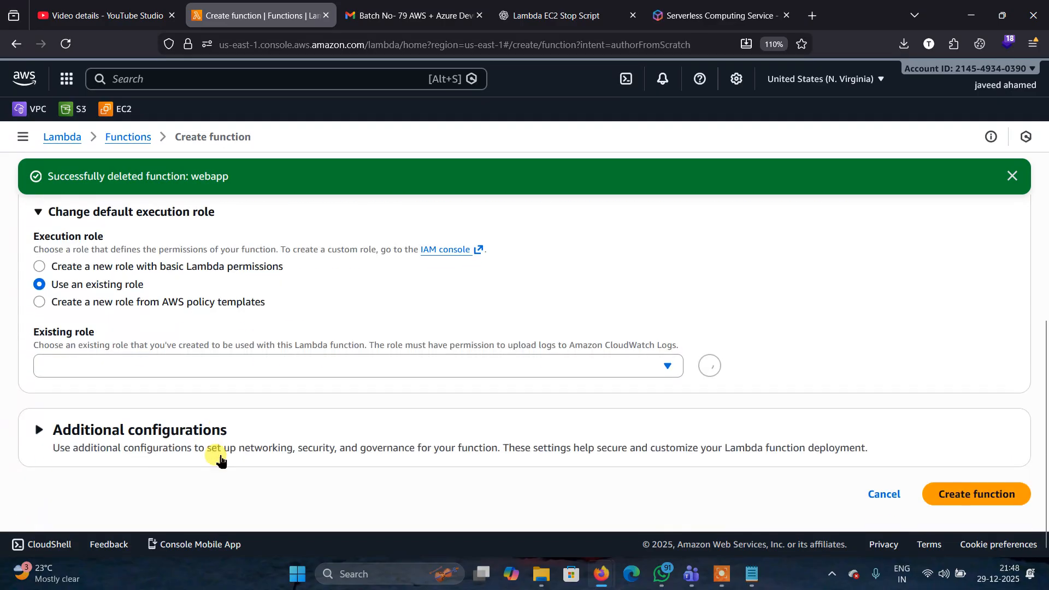
{"action": "left_click", "coordinate": [662, 365]}
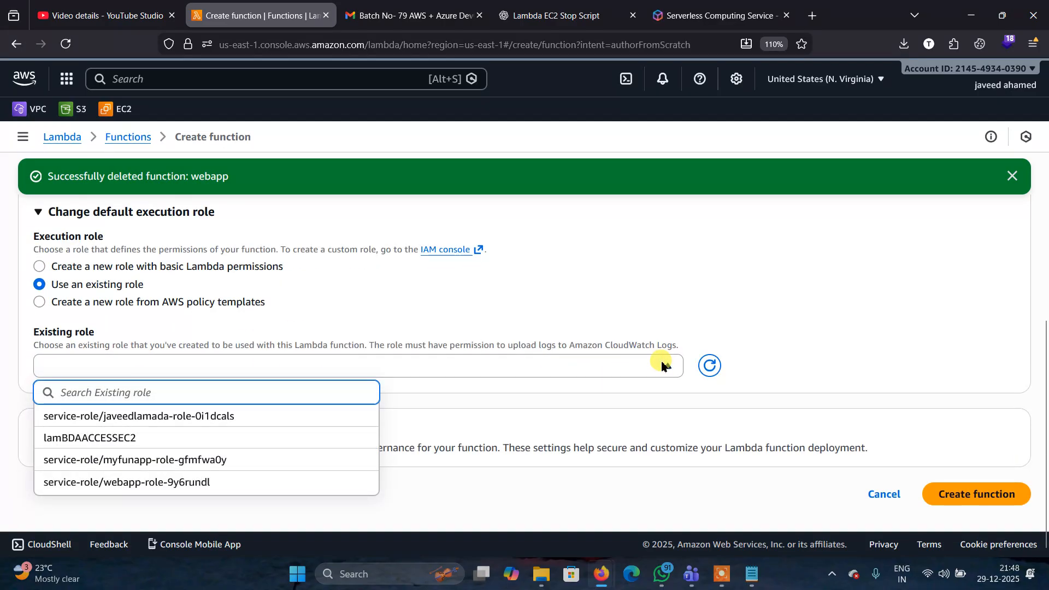
{"action": "left_click", "coordinate": [138, 438]}
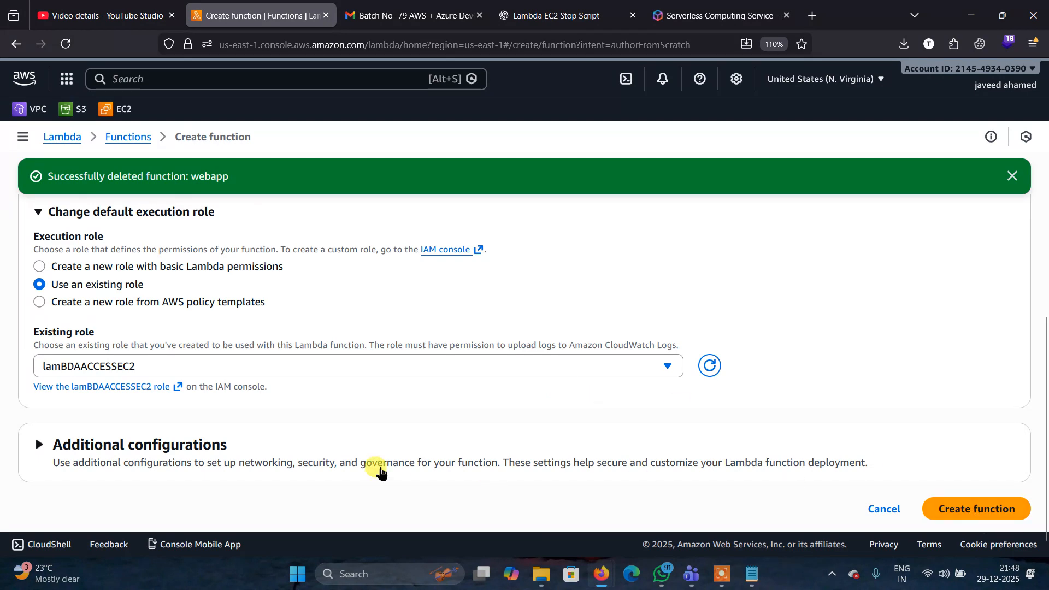
Look through the additional configurations without changing them, then create the function and dismiss the Getting started dialog
{"action": "left_click", "coordinate": [174, 441]}
{"action": "scroll", "coordinate": [410, 429], "scroll_direction": "down", "scroll_amount": 6}
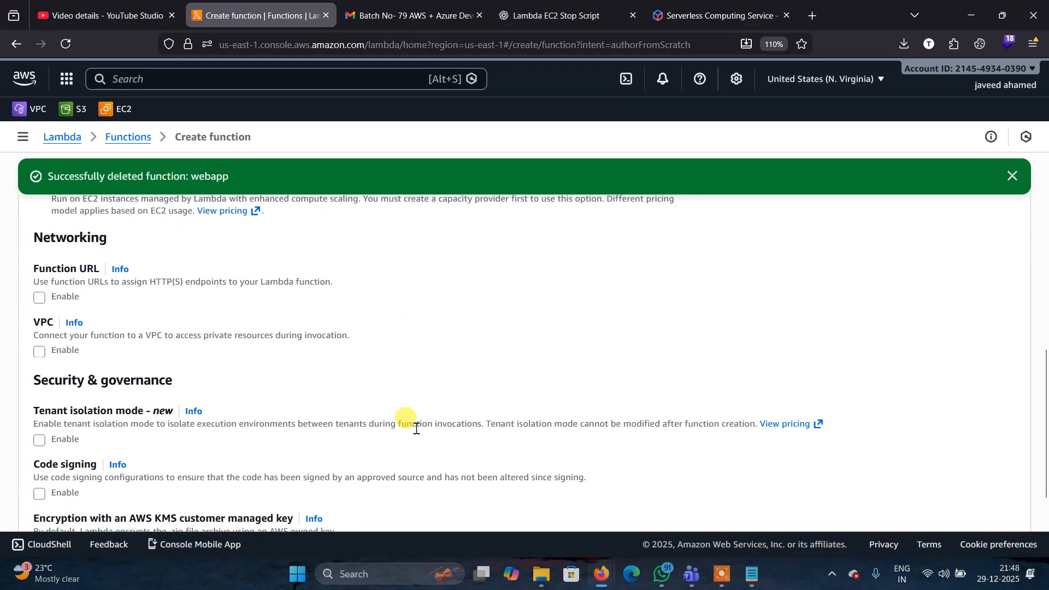
{"action": "scroll", "coordinate": [414, 426], "scroll_direction": "up", "scroll_amount": 4}
{"action": "scroll", "coordinate": [264, 422], "scroll_direction": "up", "scroll_amount": 2}
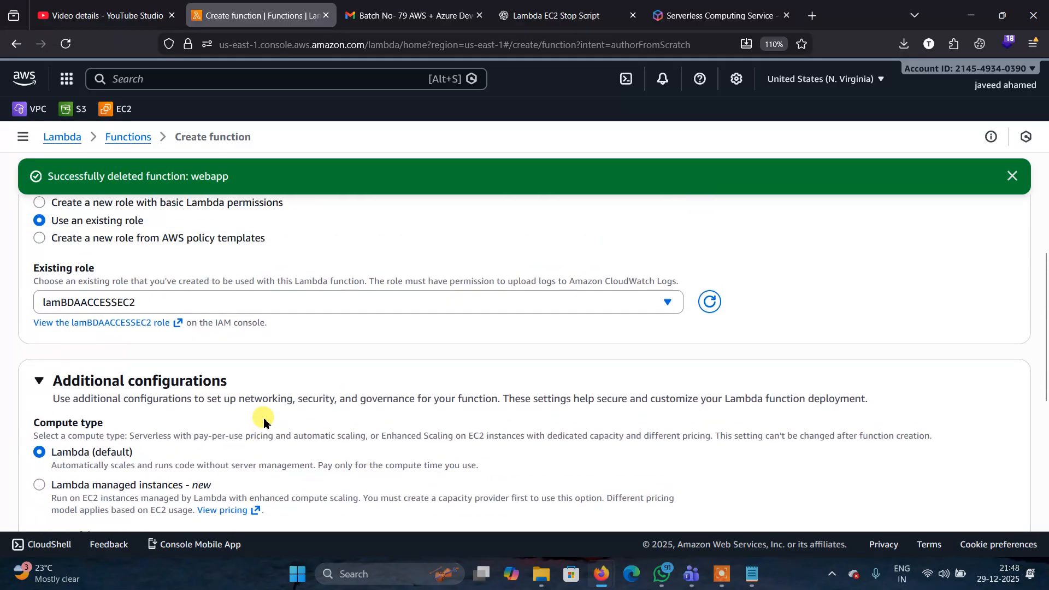
{"action": "left_click", "coordinate": [158, 421]}
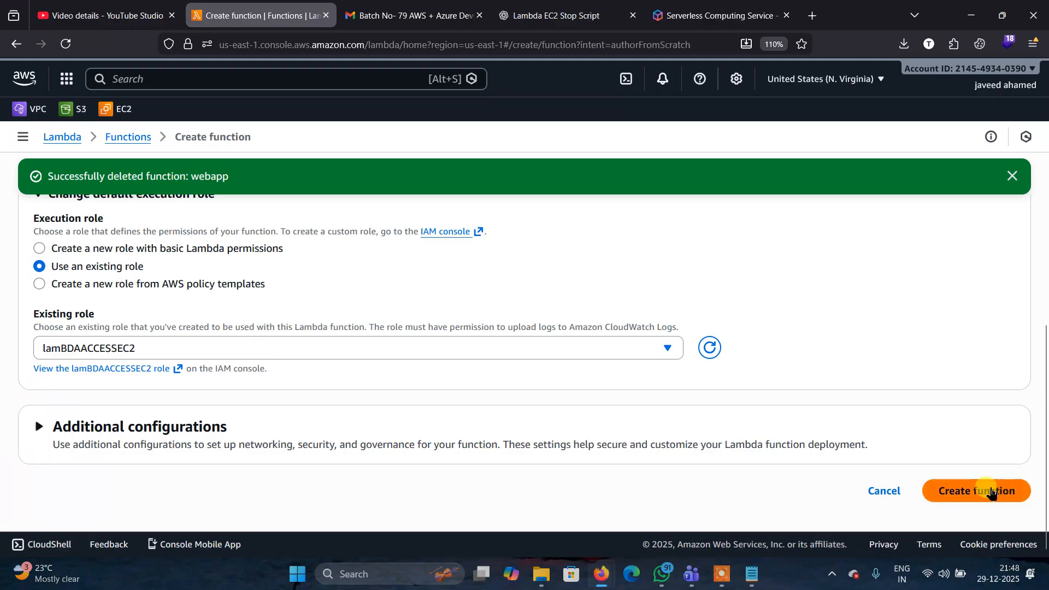
{"action": "left_click", "coordinate": [992, 492]}
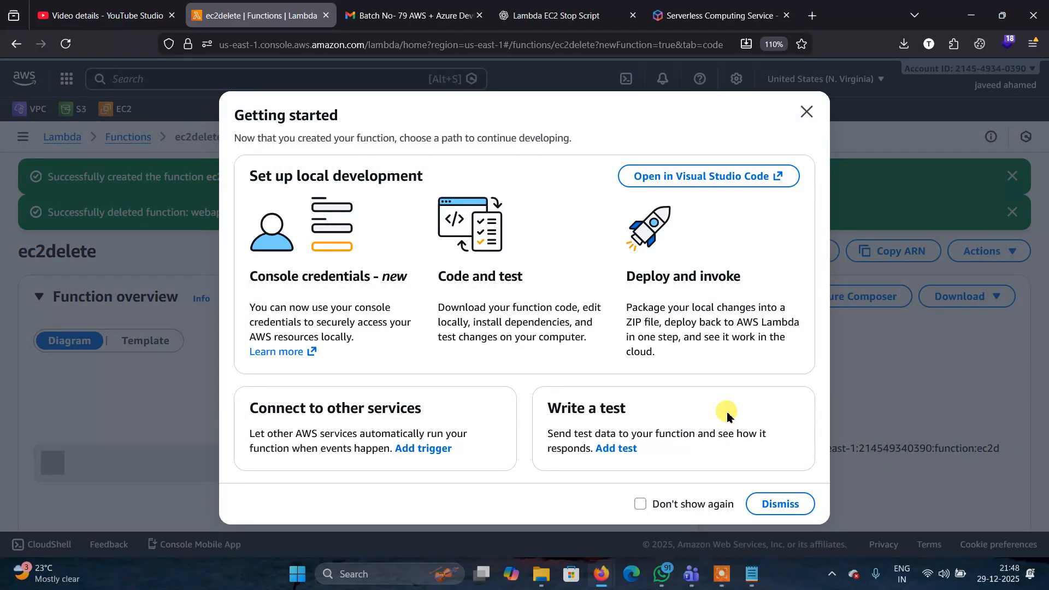
{"action": "left_click", "coordinate": [808, 111]}
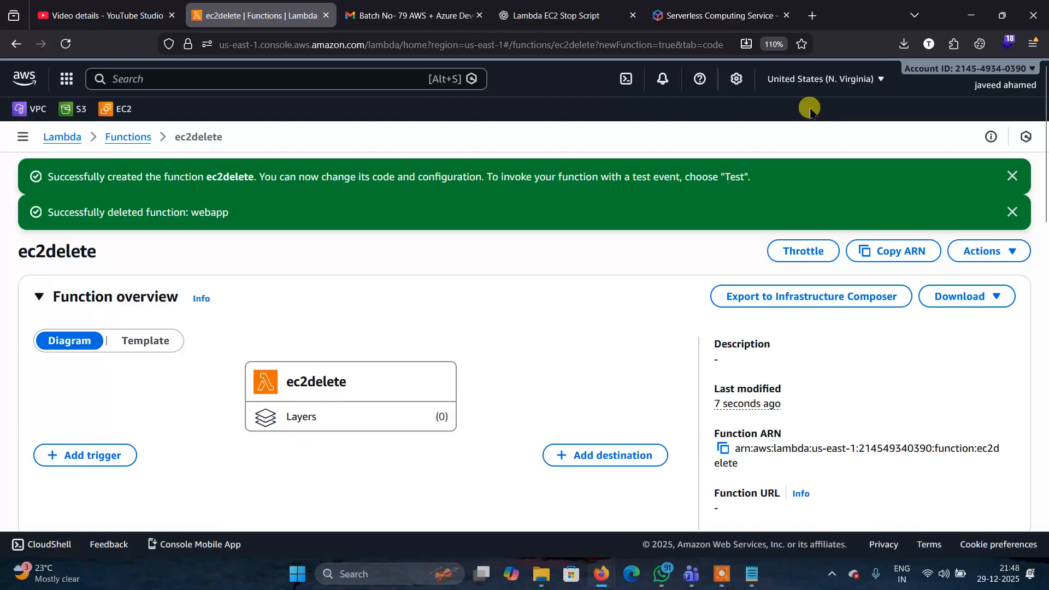
Copy the complete EC2 stop script from the ChatGPT answer and paste it below the instance ID in Notepad
{"action": "scroll", "coordinate": [645, 298], "scroll_direction": "down", "scroll_amount": 4}
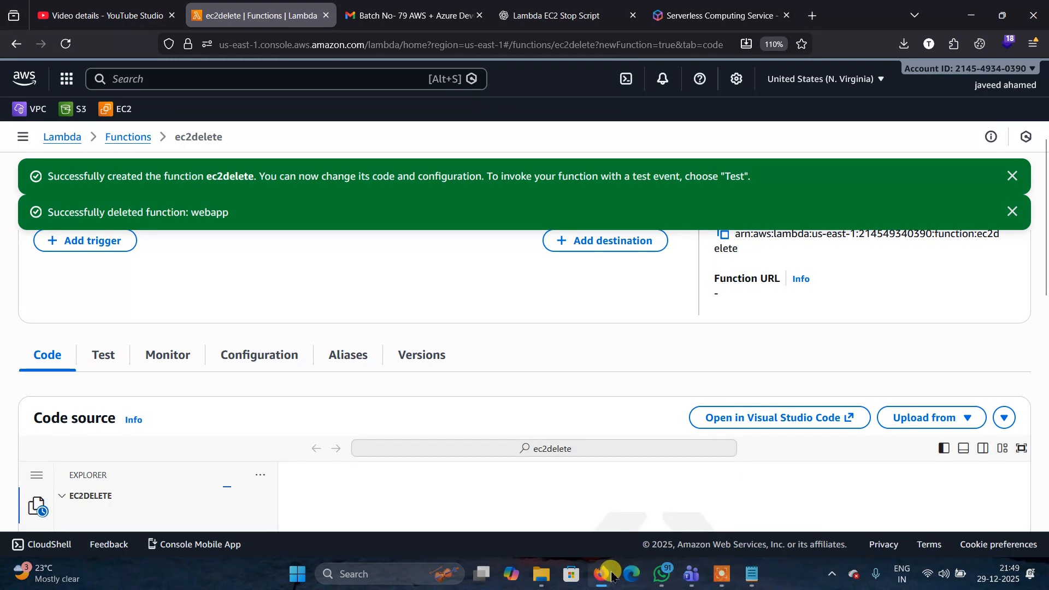
{"action": "mouse_move", "coordinate": [606, 576]}
{"action": "left_click", "coordinate": [682, 469]}
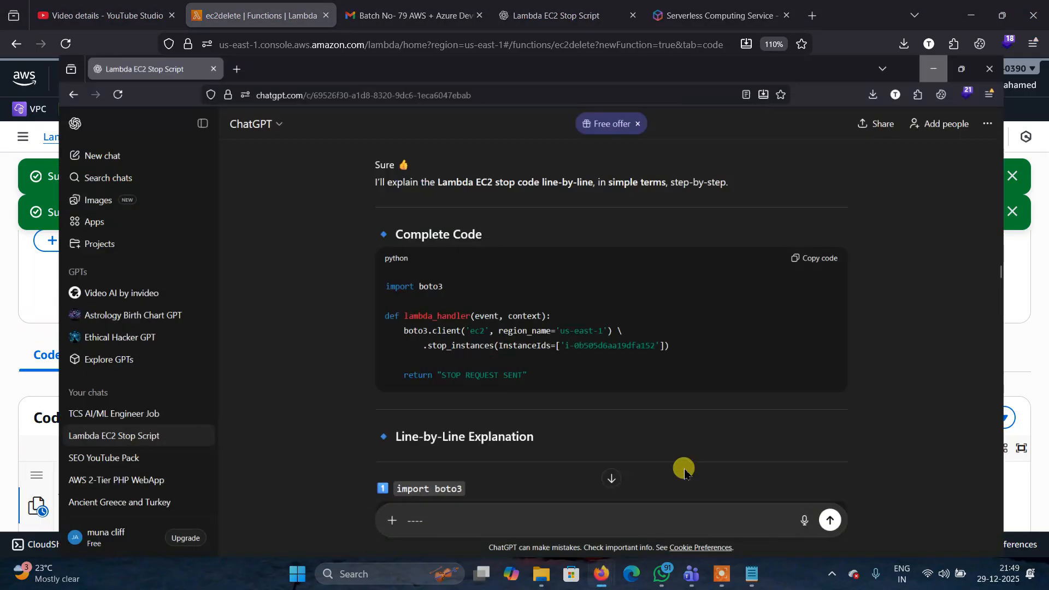
{"action": "left_click", "coordinate": [836, 230]}
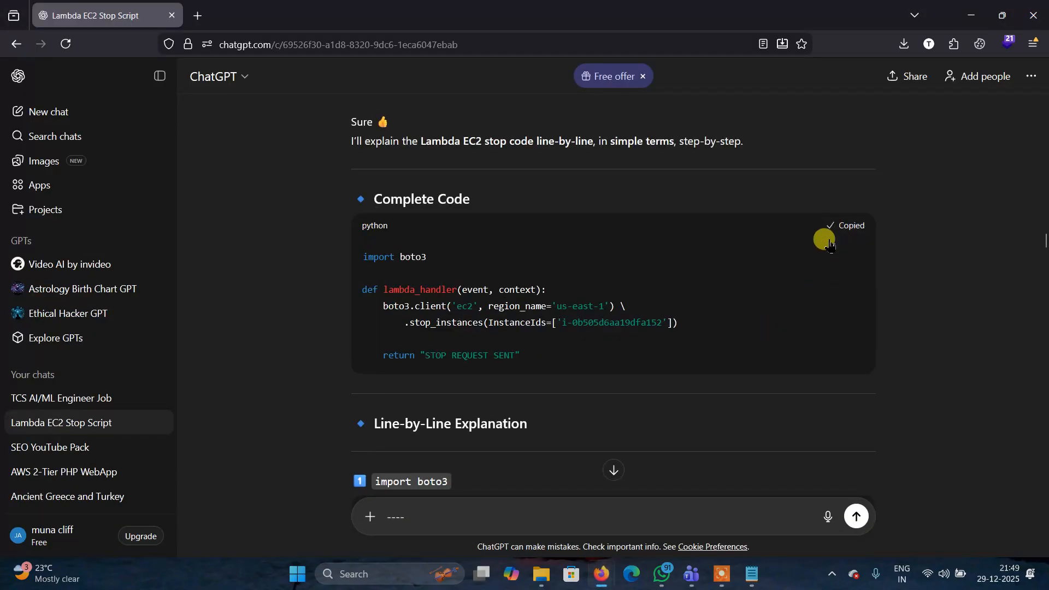
{"action": "left_click", "coordinate": [744, 582]}
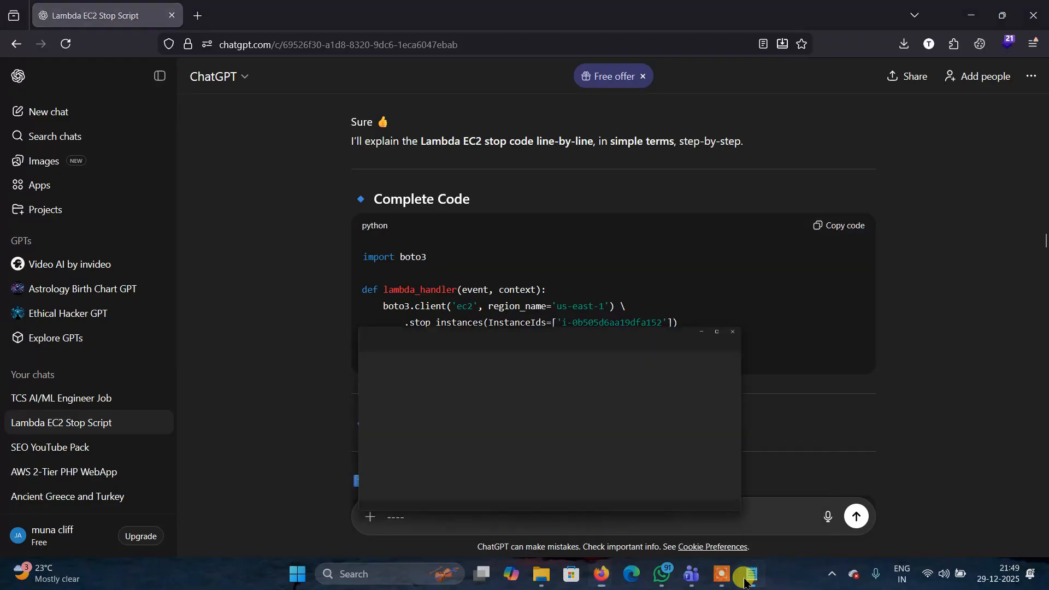
{"action": "key", "text": "Return"}
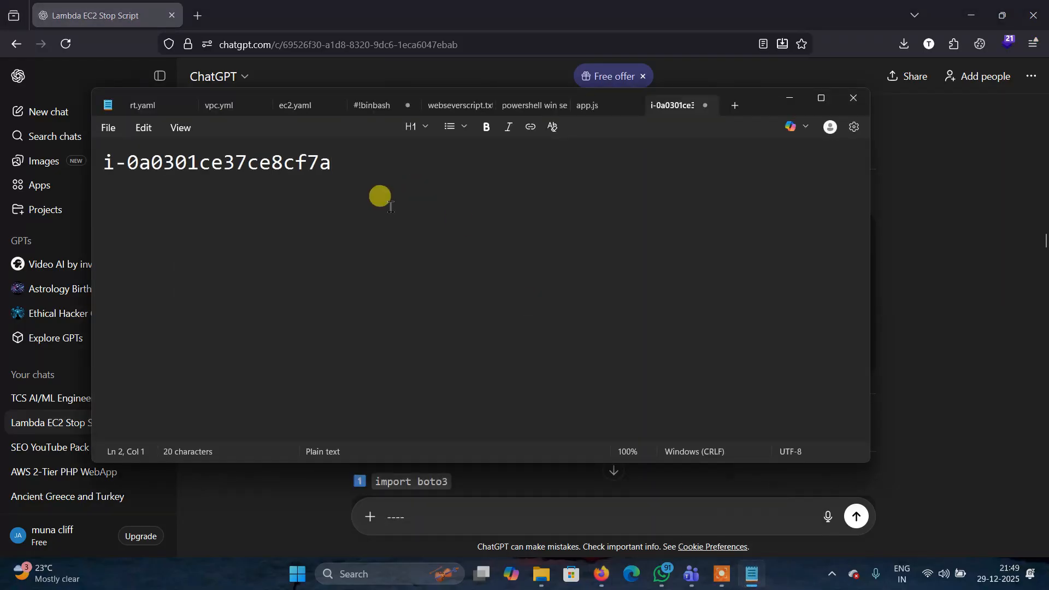
{"action": "right_click", "coordinate": [327, 263]}
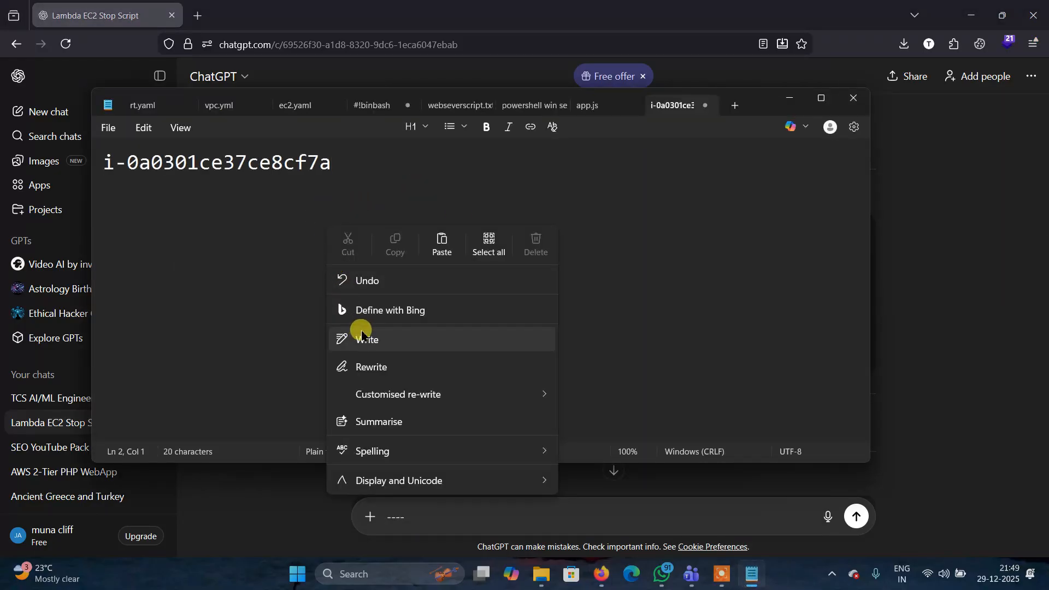
{"action": "left_click", "coordinate": [442, 240]}
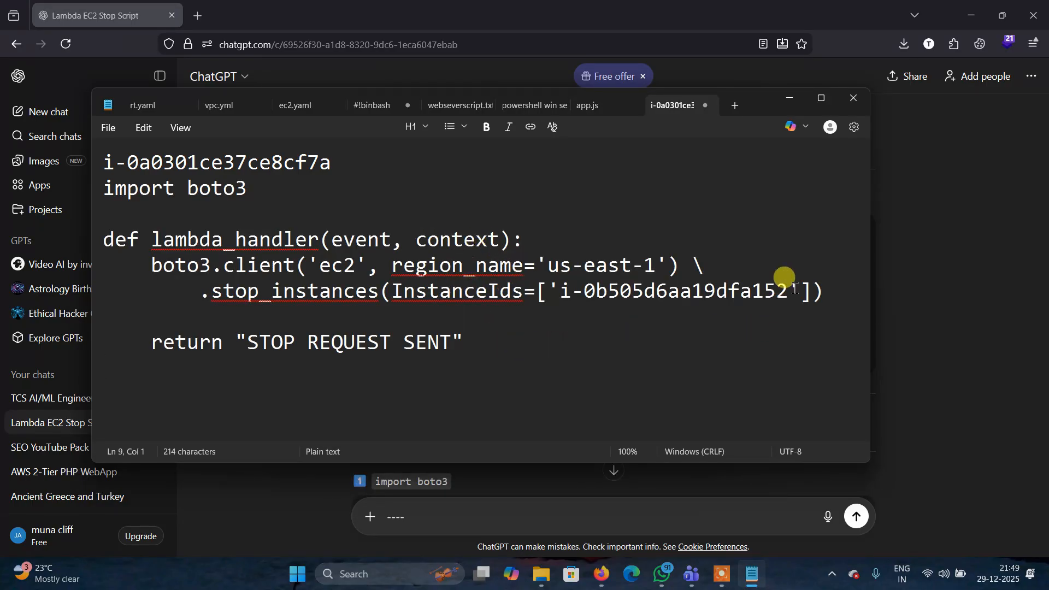
Delete the sample instance ID between the InstanceIds quotes of the script in Notepad
{"action": "key", "text": "BackSpace"}
{"action": "key", "text": "BackSpace"}
{"action": "key", "text": "BackSpace"}
{"action": "key", "text": "BackSpace"}
{"action": "key", "text": "BackSpace"}
{"action": "key", "text": "BackSpace"}
{"action": "key", "text": "BackSpace"}
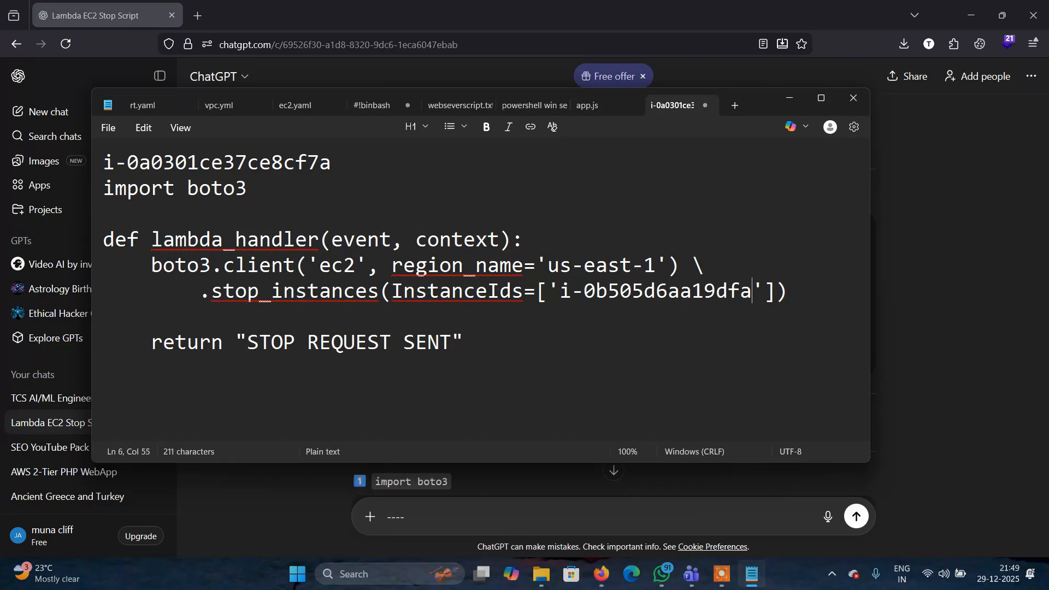
{"action": "key", "text": "BackSpace"}
{"action": "key", "text": "BackSpace"}
{"action": "key", "text": "BackSpace"}
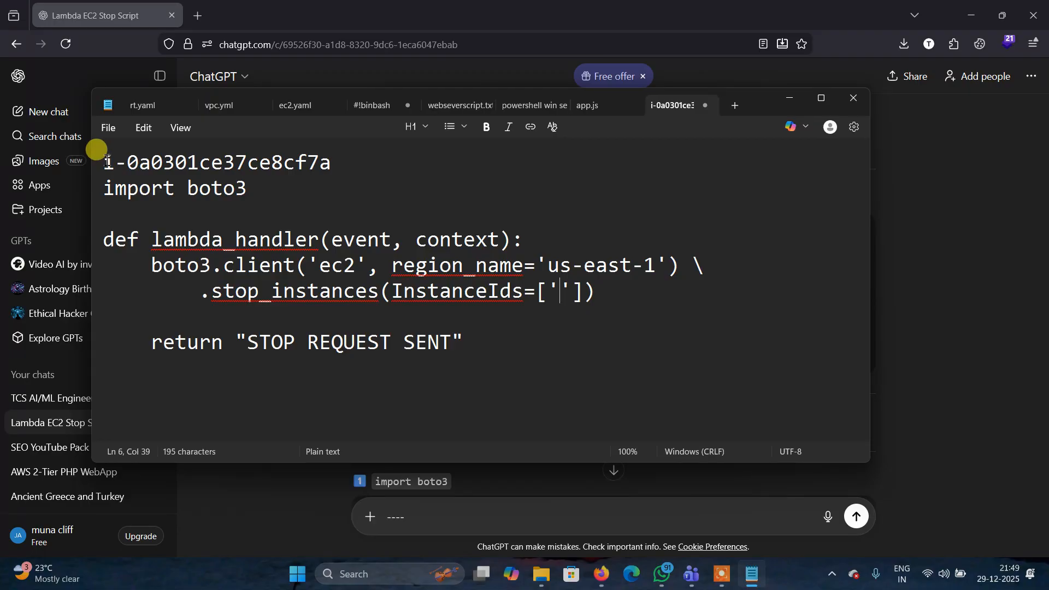
Copy the instance ID i-0a0301ce37ce8cf7a from the first line into the empty InstanceIds quotes of the script
{"action": "left_click_drag", "start_coordinate": [107, 162], "coordinate": [337, 172]}
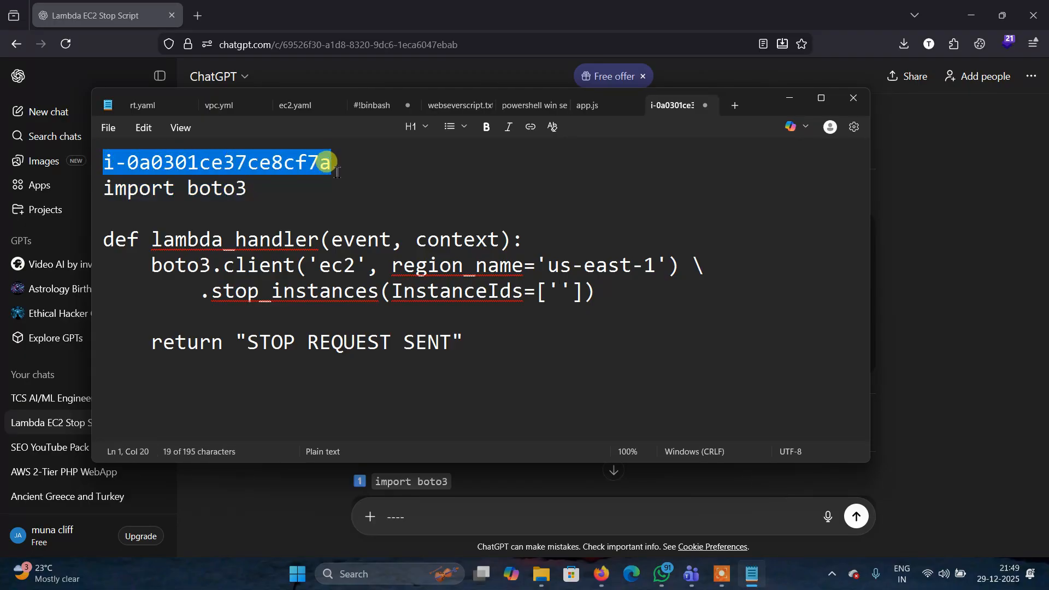
{"action": "right_click", "coordinate": [306, 170]}
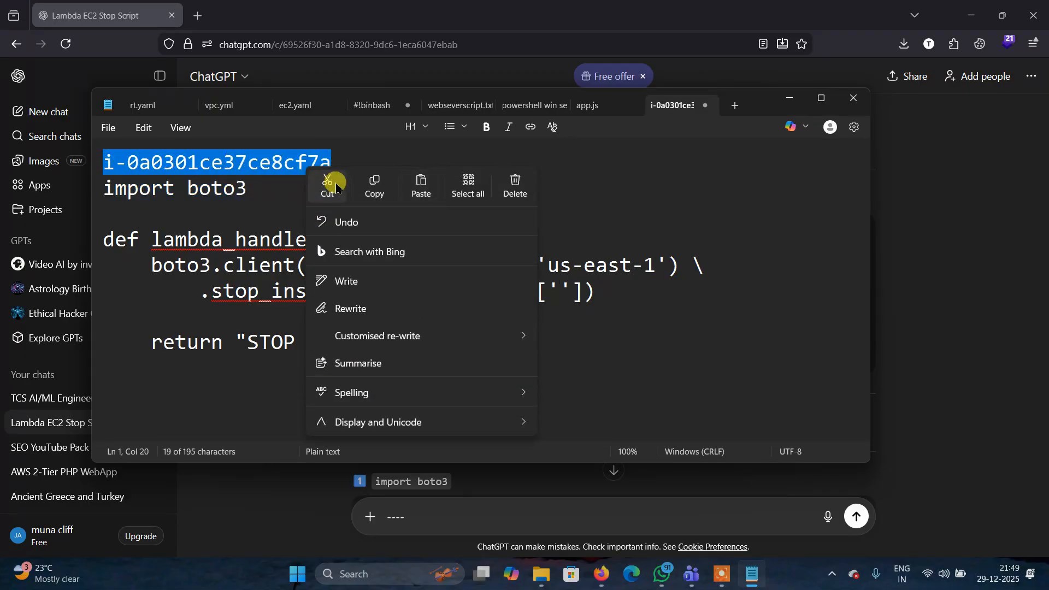
{"action": "left_click", "coordinate": [375, 185]}
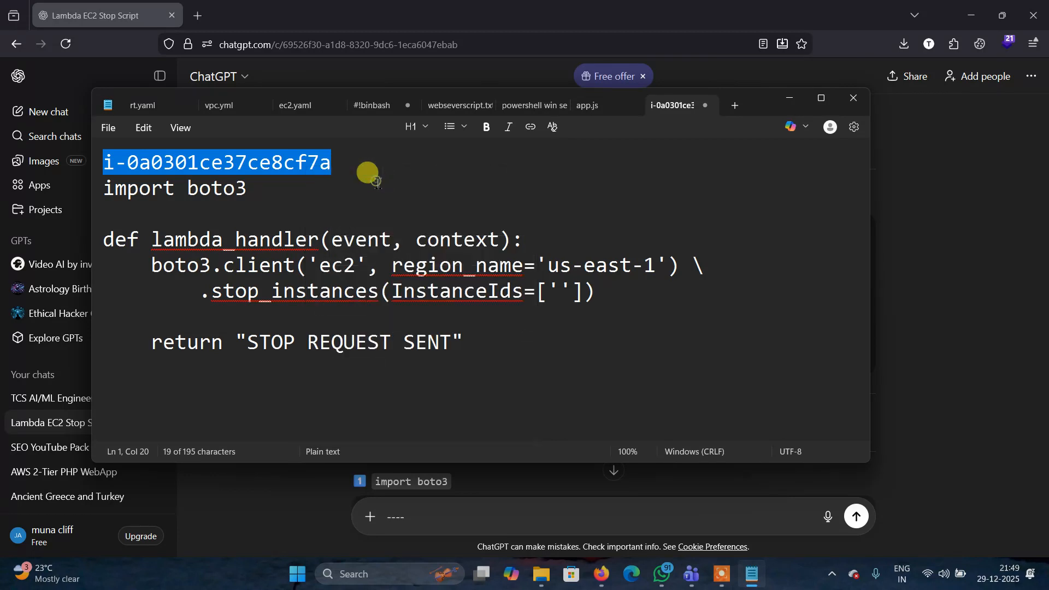
{"action": "left_click", "coordinate": [563, 297]}
{"action": "right_click", "coordinate": [565, 306]}
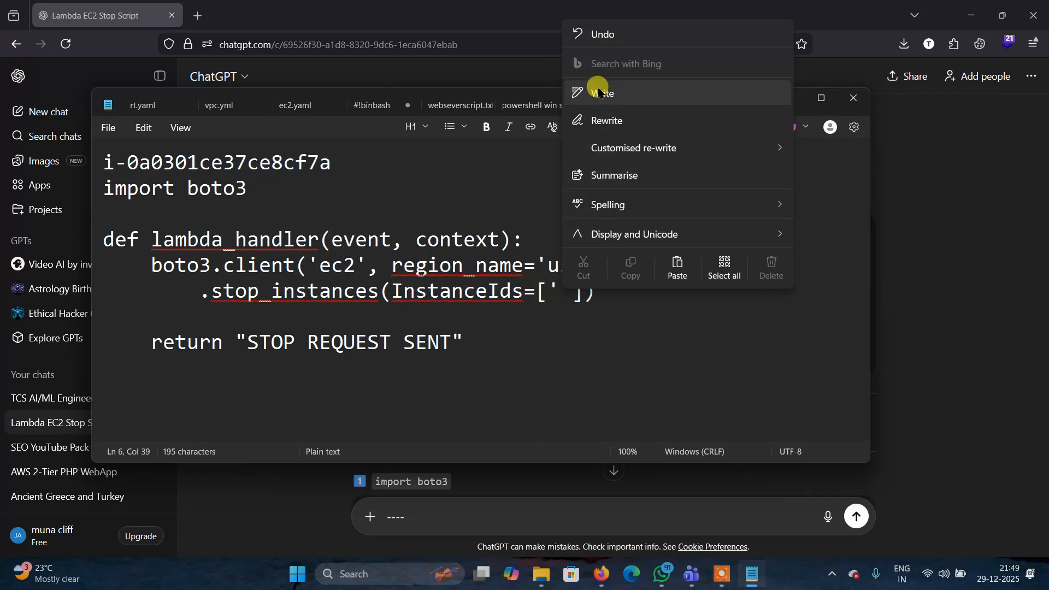
{"action": "left_click", "coordinate": [560, 307]}
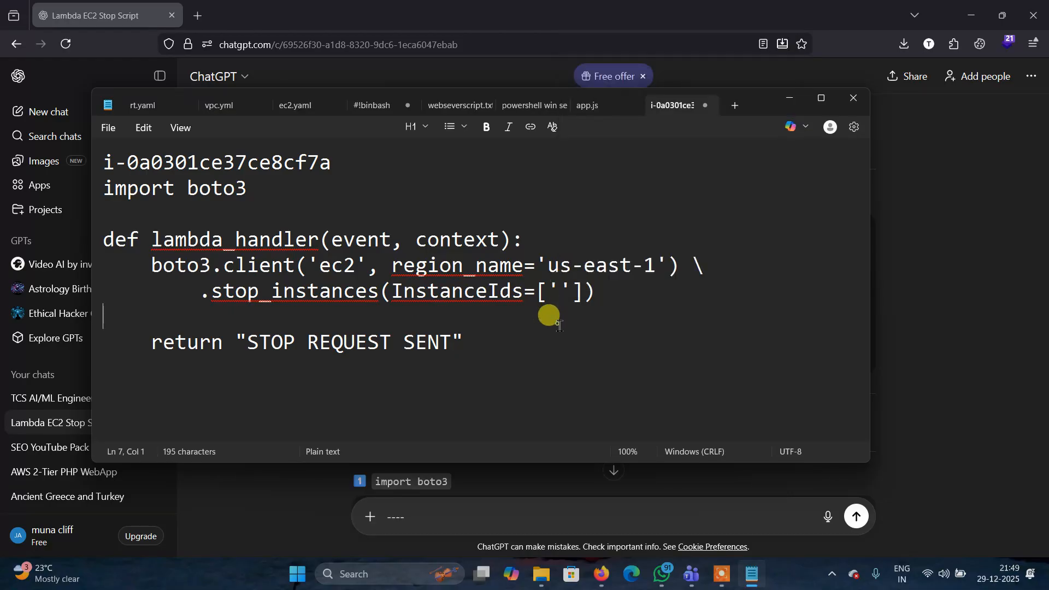
{"action": "right_click", "coordinate": [561, 288]}
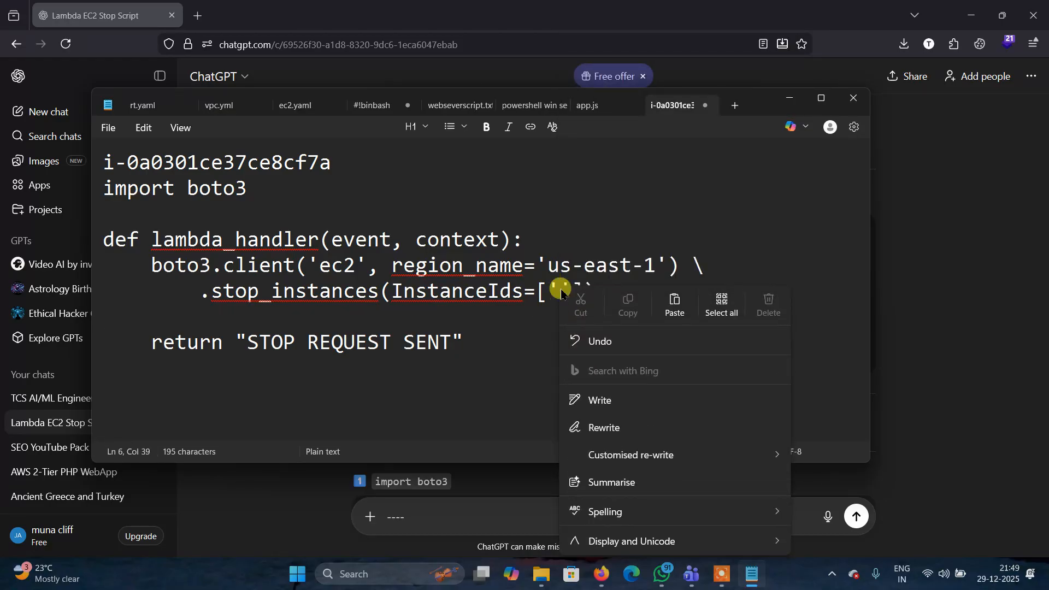
{"action": "left_click", "coordinate": [674, 301]}
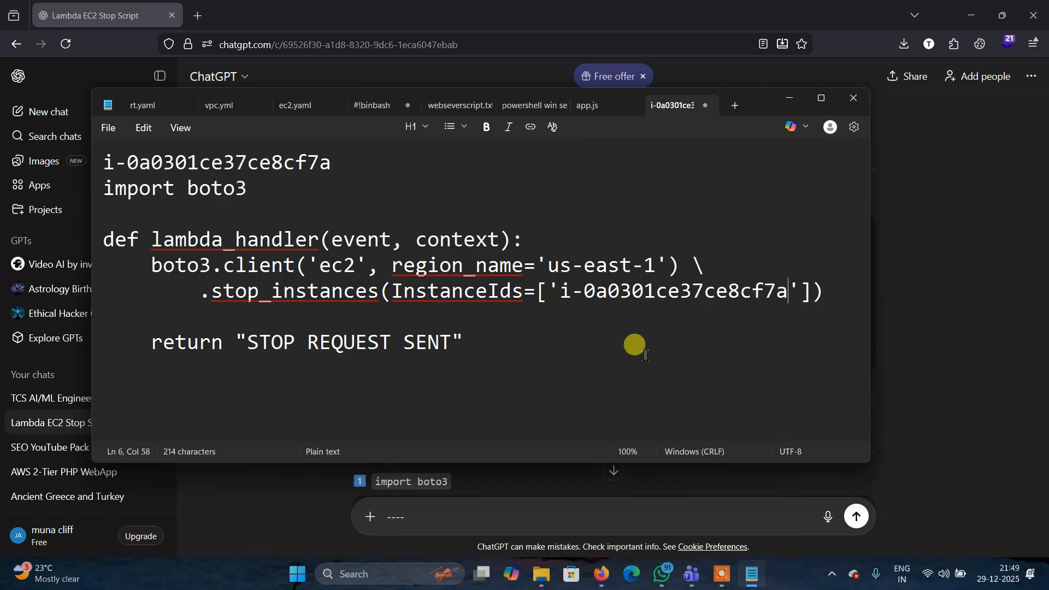
Leave Notepad, copy the complete Python code from ChatGPT again, and return to the ec2delete function's code in the AWS console
{"action": "left_click_drag", "start_coordinate": [486, 356], "coordinate": [113, 196]}
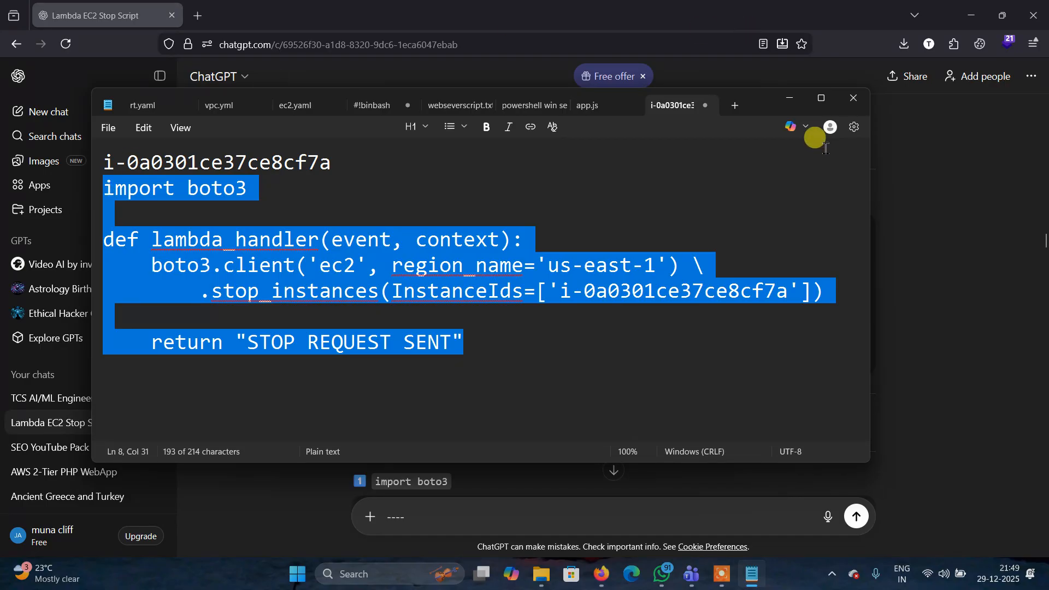
{"action": "left_click", "coordinate": [787, 101]}
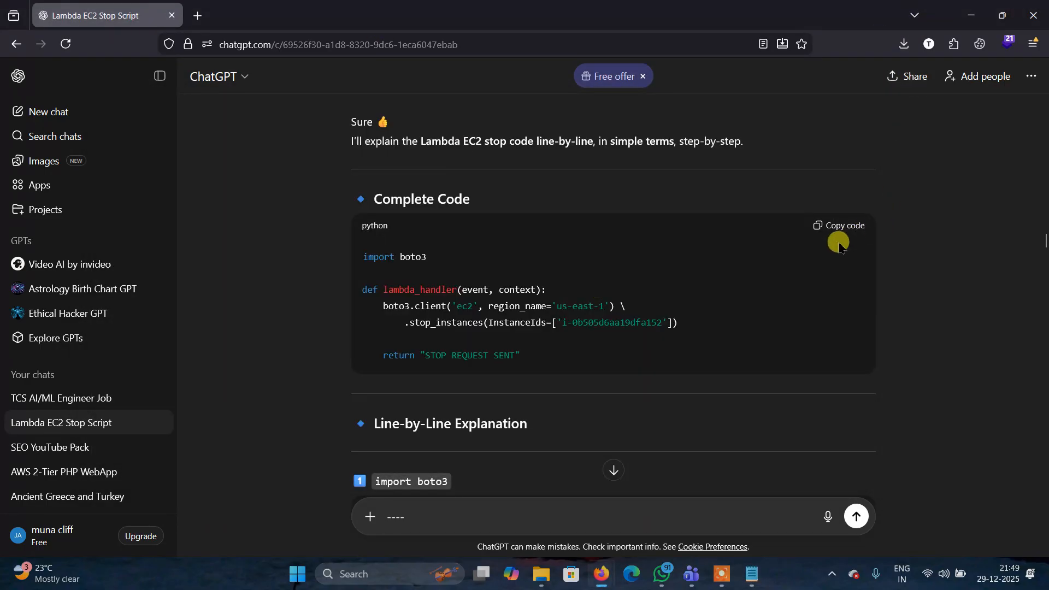
{"action": "left_click", "coordinate": [828, 226]}
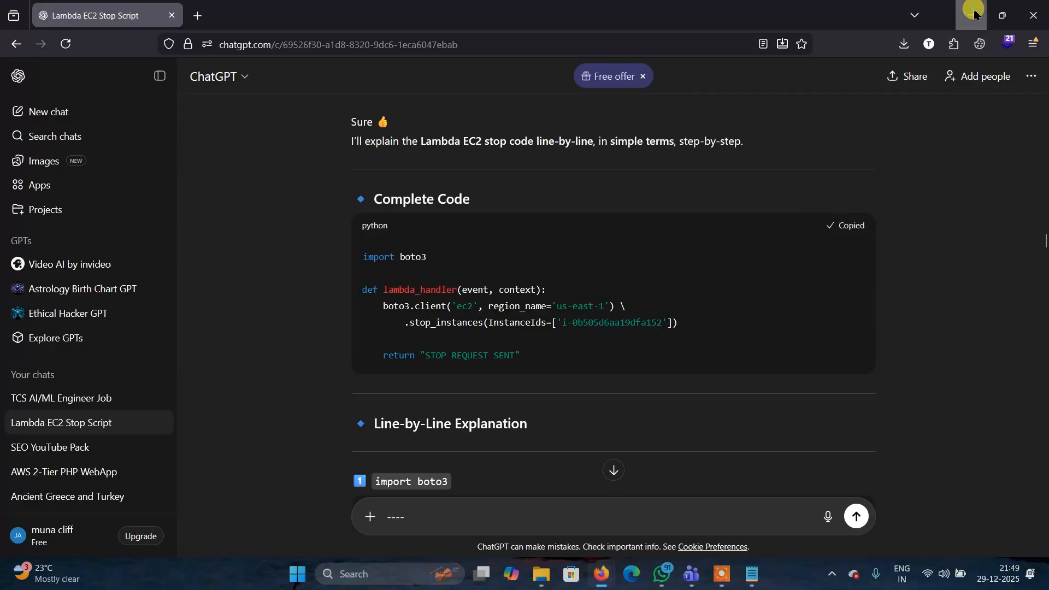
{"action": "left_click", "coordinate": [970, 15]}
{"action": "scroll", "coordinate": [352, 289], "scroll_direction": "down", "scroll_amount": 5}
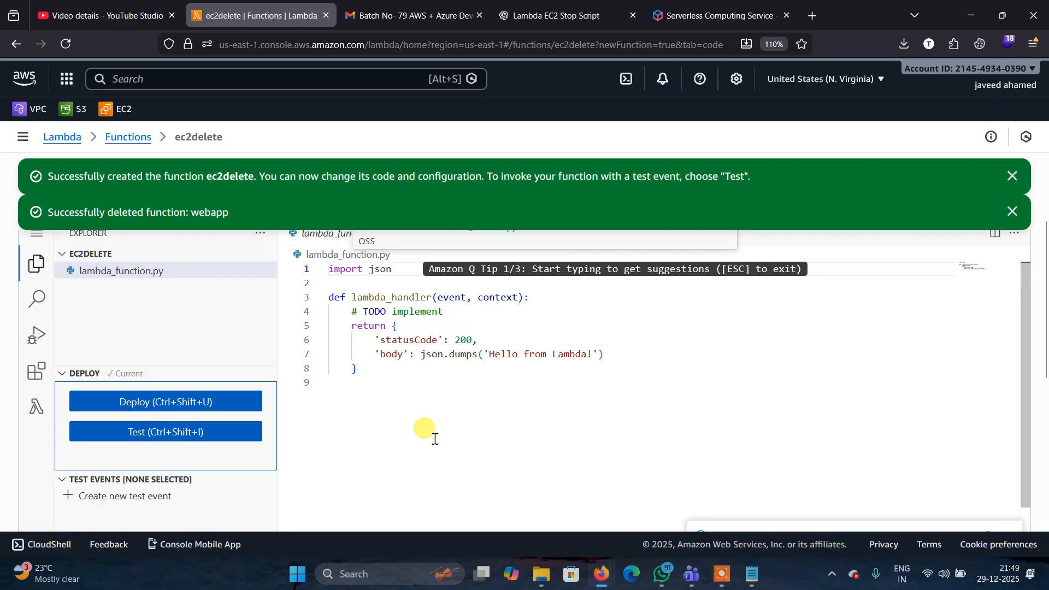
Dismiss the notifications and replace all default code in lambda_function.py with the copied boto3 stop script
{"action": "left_click", "coordinate": [1012, 212]}
{"action": "scroll", "coordinate": [519, 290], "scroll_direction": "down", "scroll_amount": 6}
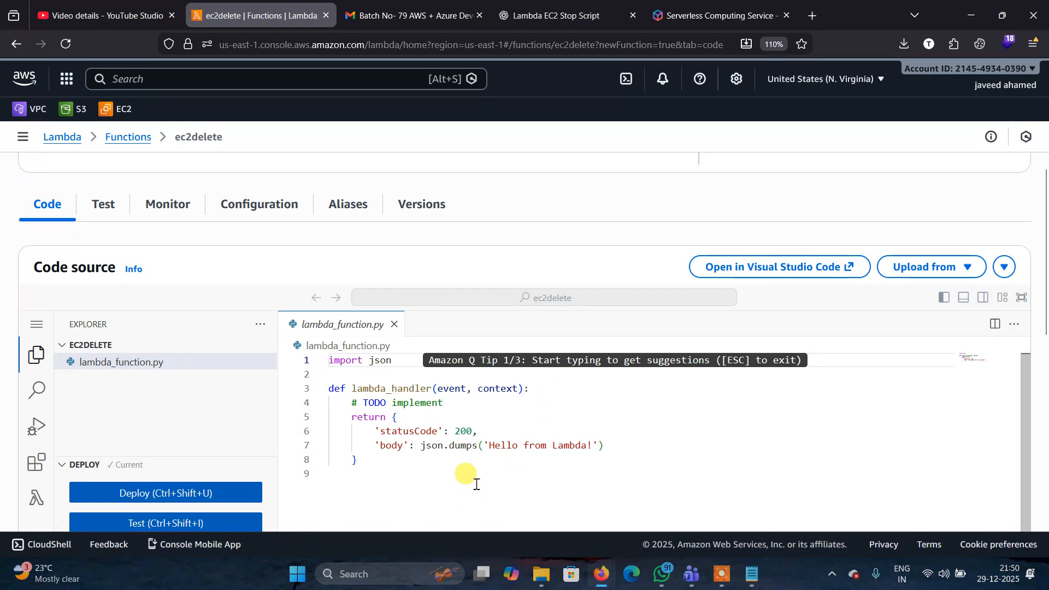
{"action": "left_click_drag", "start_coordinate": [402, 473], "coordinate": [301, 354]}
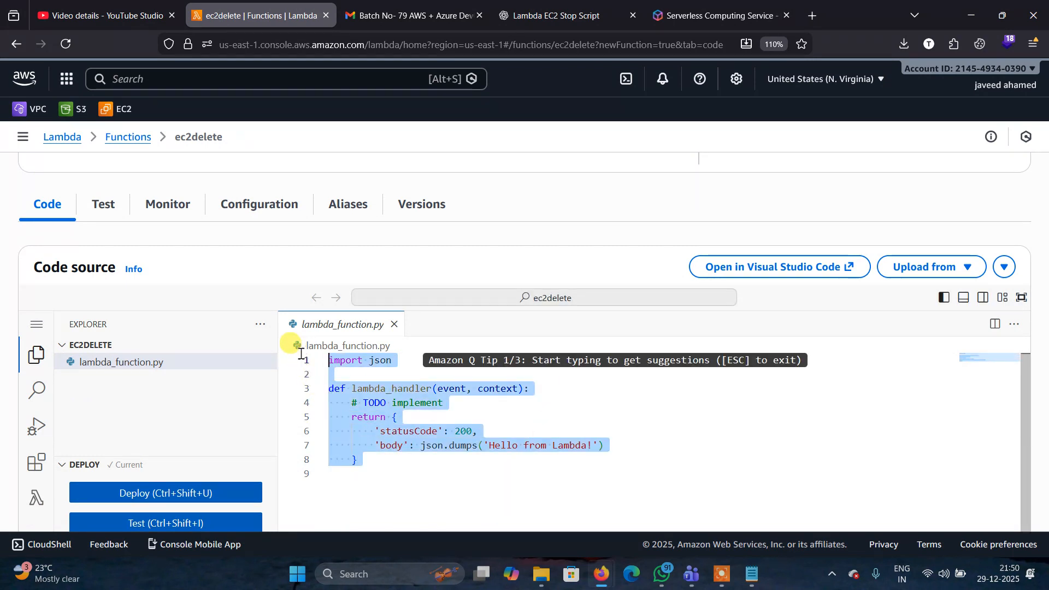
{"action": "key", "text": "BackSpace"}
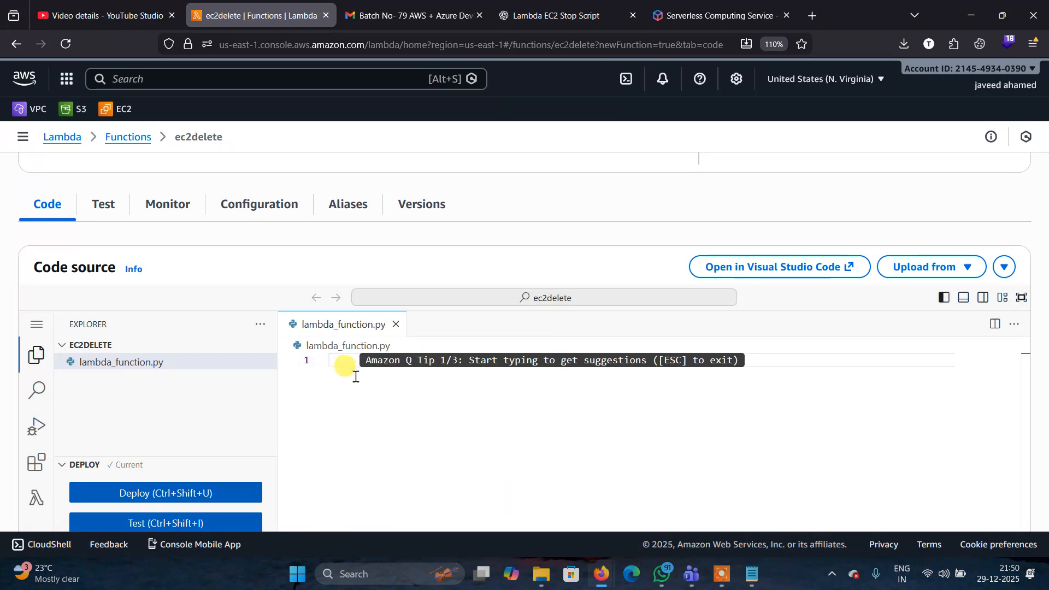
{"action": "right_click", "coordinate": [336, 362]}
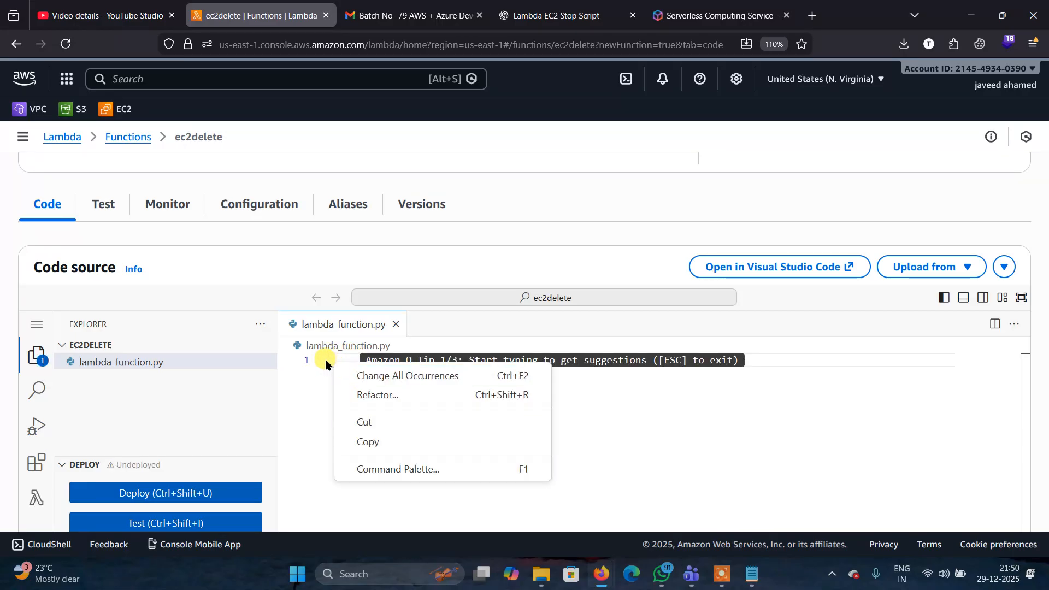
{"action": "left_click", "coordinate": [326, 363]}
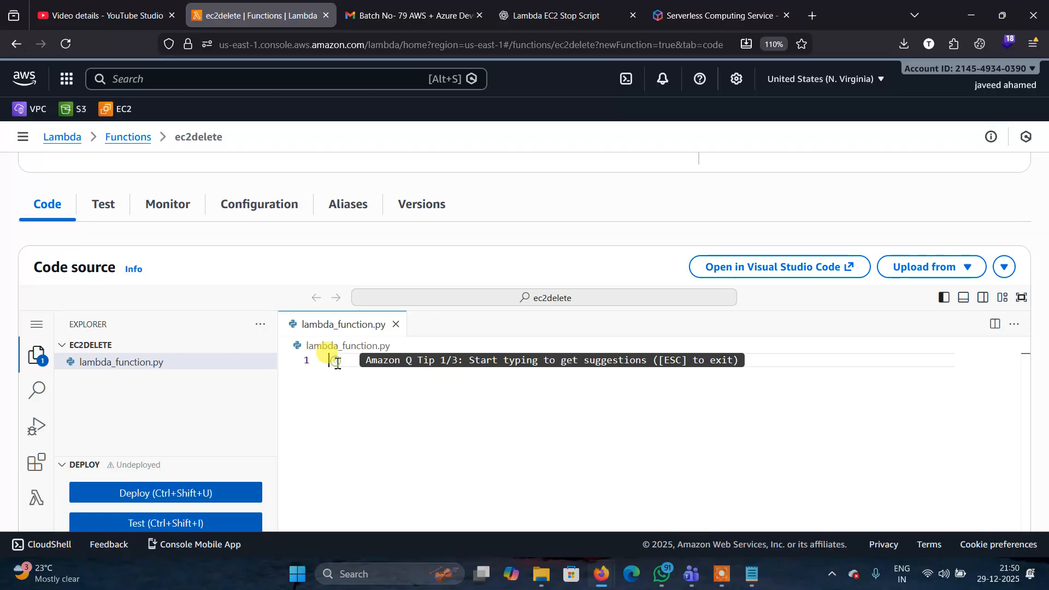
{"action": "key", "text": "ctrl+v"}
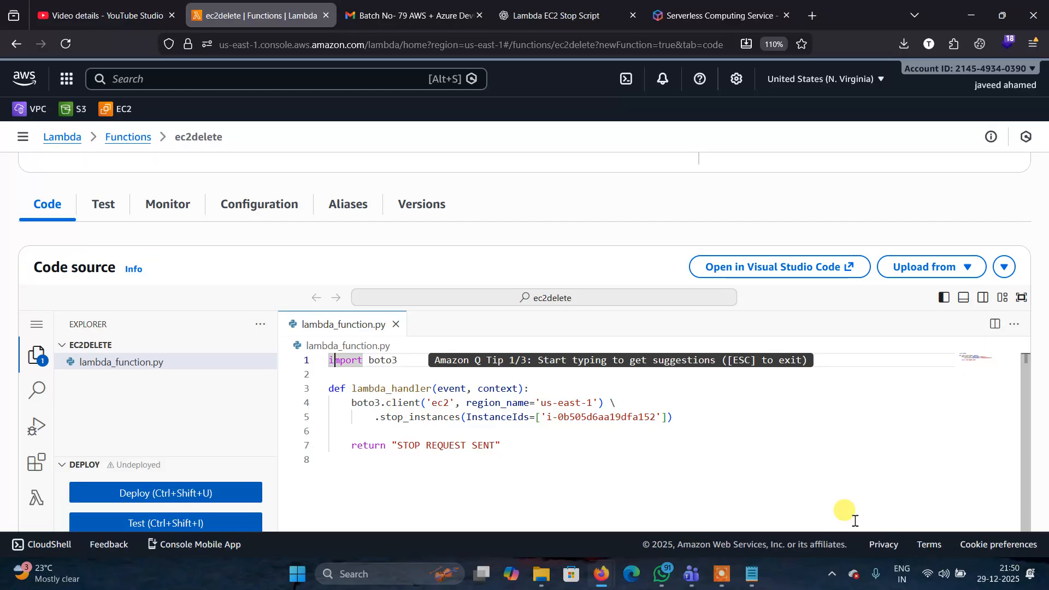
Delete the sample instance ID from the InstanceIds value in lambda_function.py
{"action": "double_click", "coordinate": [657, 417]}
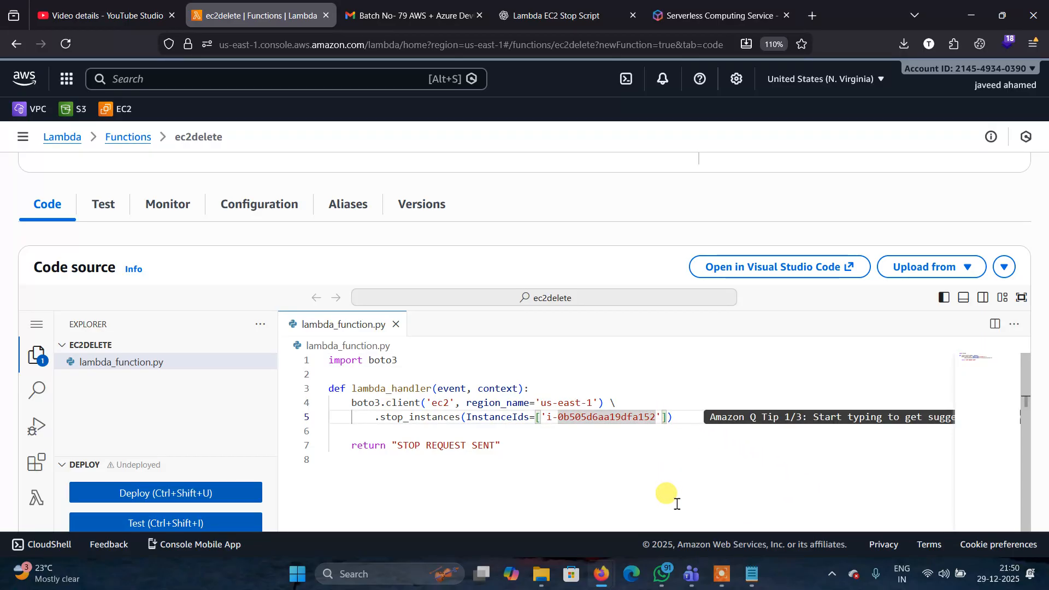
{"action": "key", "text": "Right"}
{"action": "key", "text": "BackSpace"}
{"action": "key", "text": "BackSpace"}
{"action": "key", "text": "BackSpace"}
{"action": "key", "text": "BackSpace"}
{"action": "key", "text": "BackSpace"}
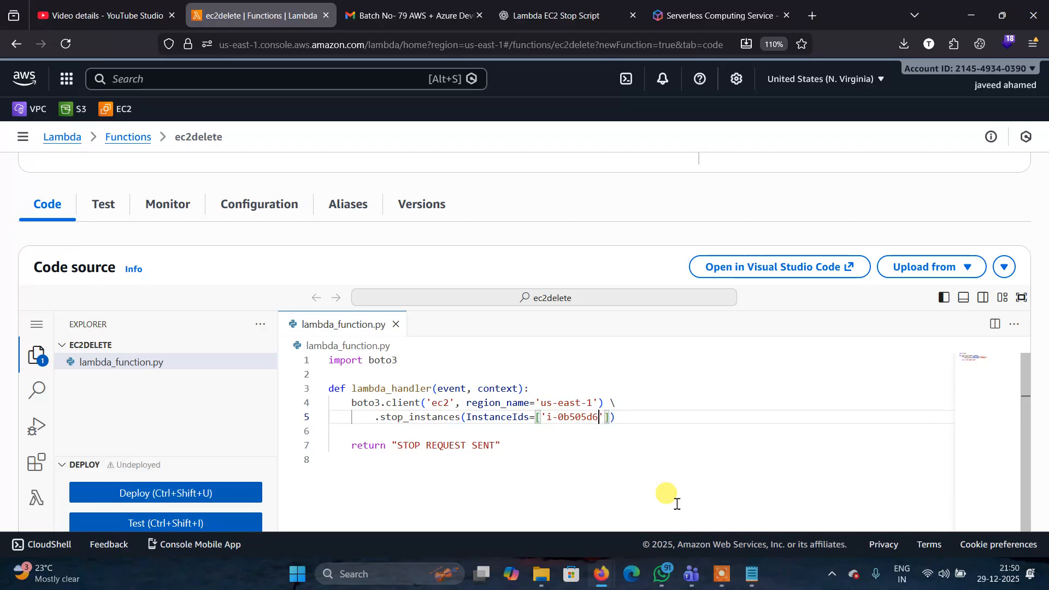
{"action": "key", "text": "BackSpace"}
{"action": "key", "text": "BackSpace"}
{"action": "key", "text": "BackSpace"}
{"action": "key", "text": "BackSpace"}
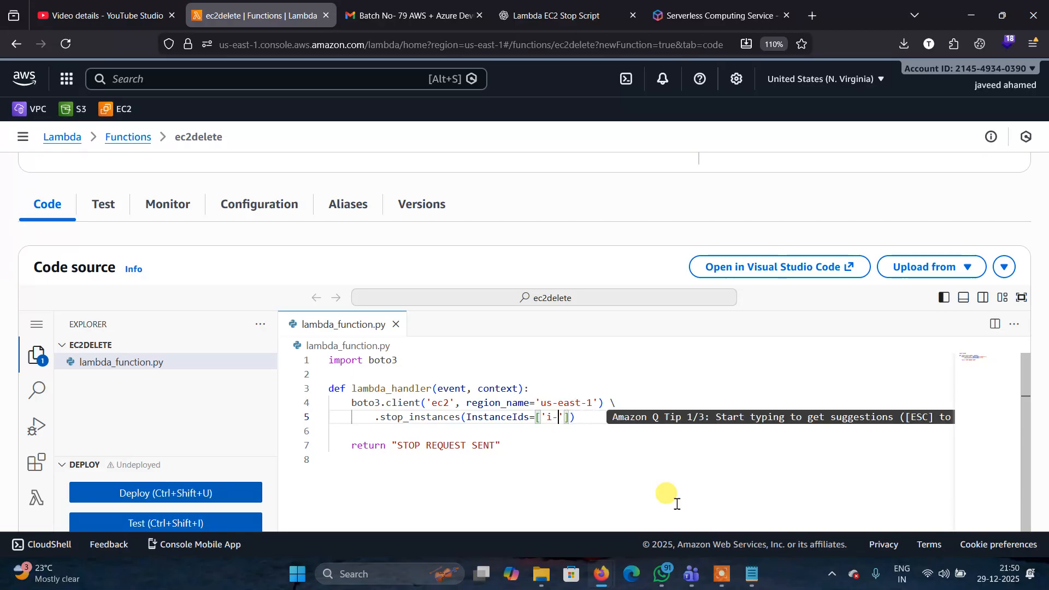
Switch to Notepad and copy the instance ID i-0a0301ce37ce8cf7a from the first line
{"action": "left_click", "coordinate": [748, 576]}
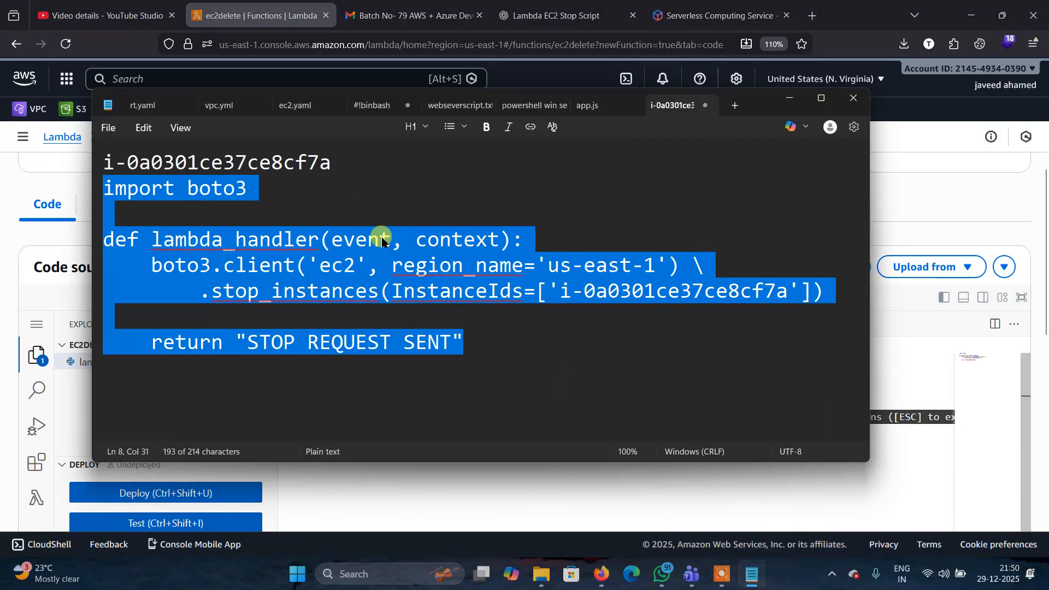
{"action": "left_click", "coordinate": [345, 189]}
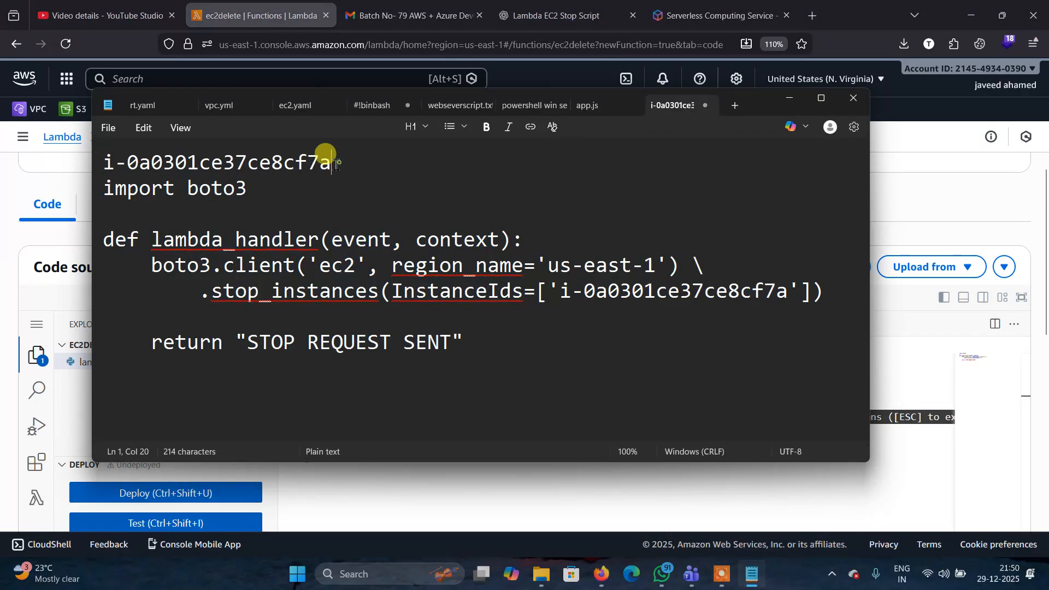
{"action": "left_click_drag", "start_coordinate": [334, 163], "coordinate": [101, 147]}
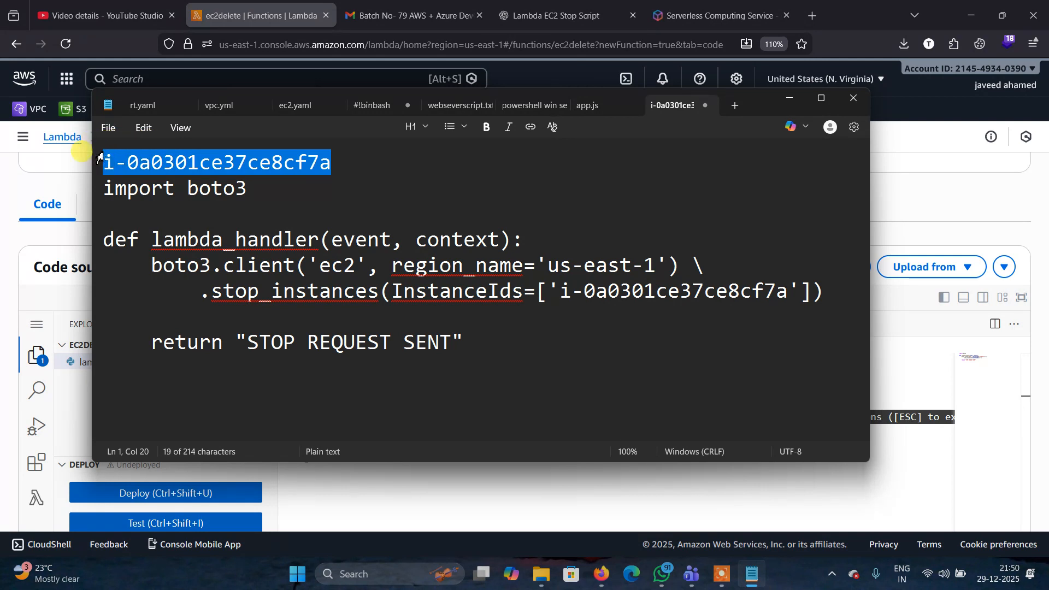
{"action": "right_click", "coordinate": [141, 159]}
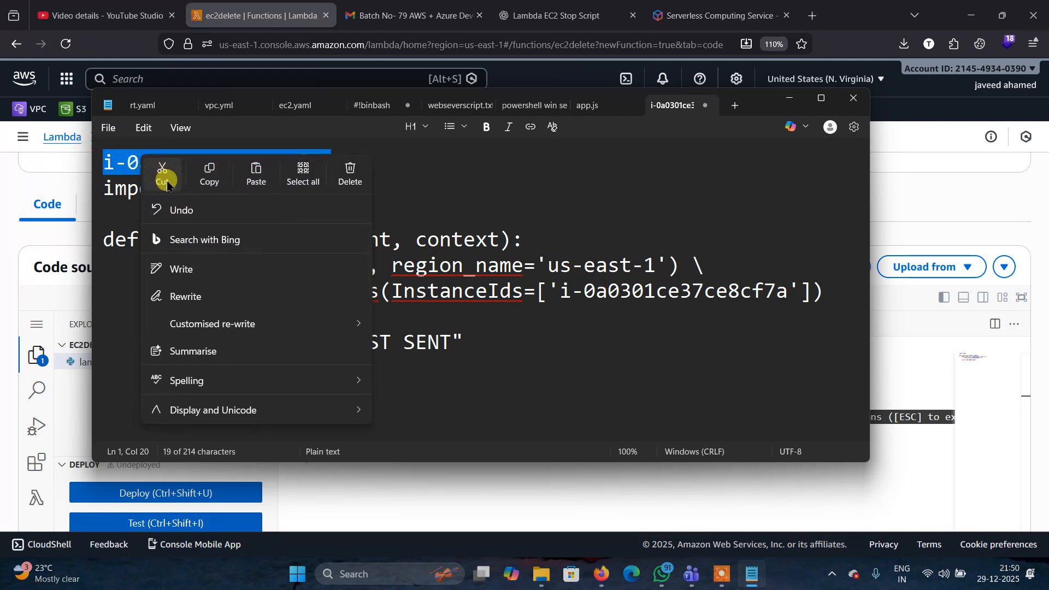
{"action": "left_click", "coordinate": [206, 173]}
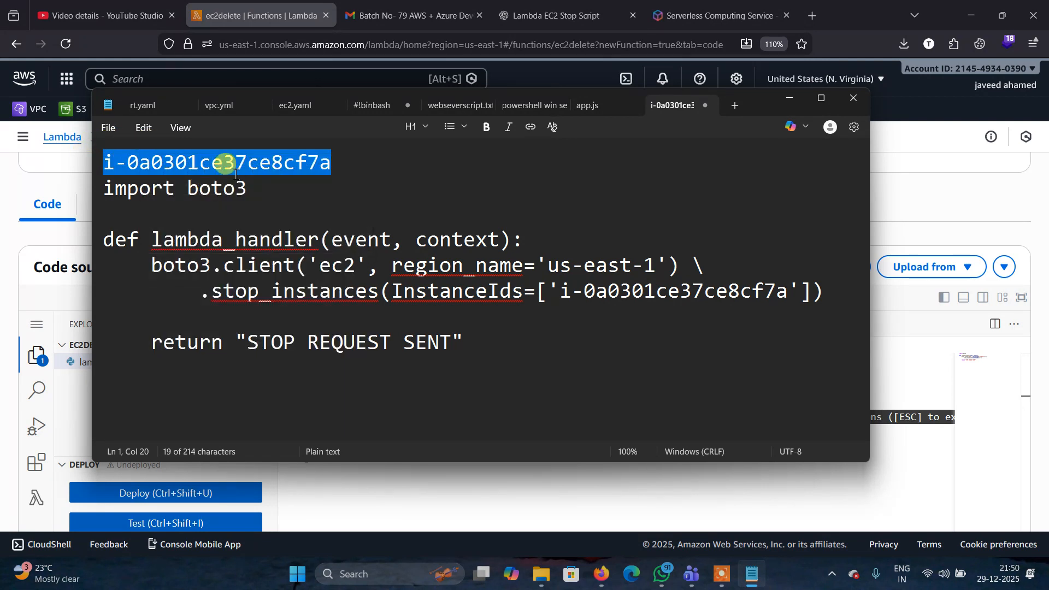
Return to the Lambda code and paste the copied instance ID between the InstanceIds quotes in lambda_function.py
{"action": "left_click", "coordinate": [788, 98]}
{"action": "left_click", "coordinate": [553, 418]}
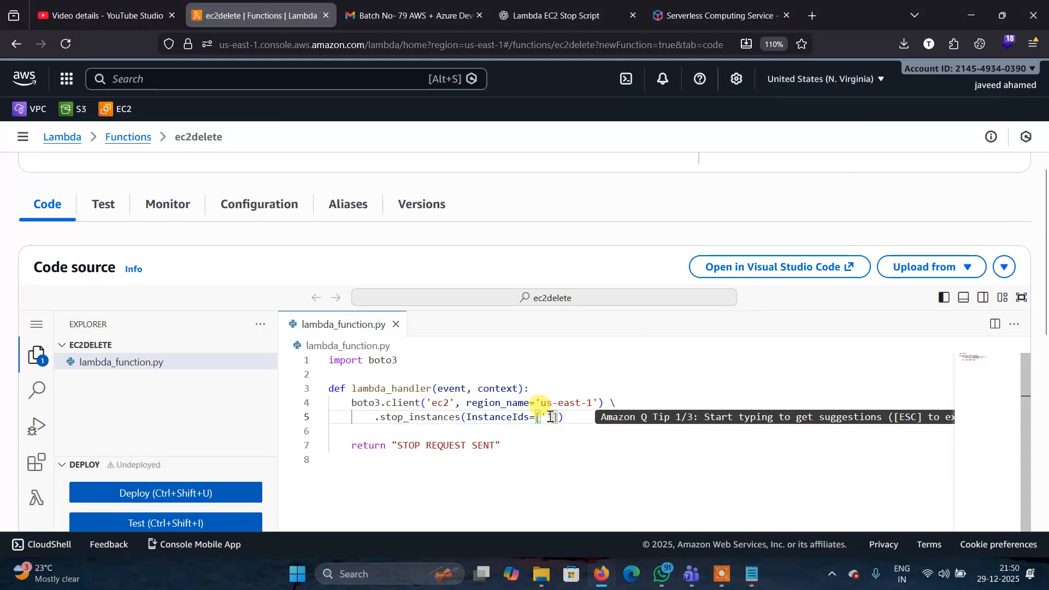
{"action": "right_click", "coordinate": [549, 418]}
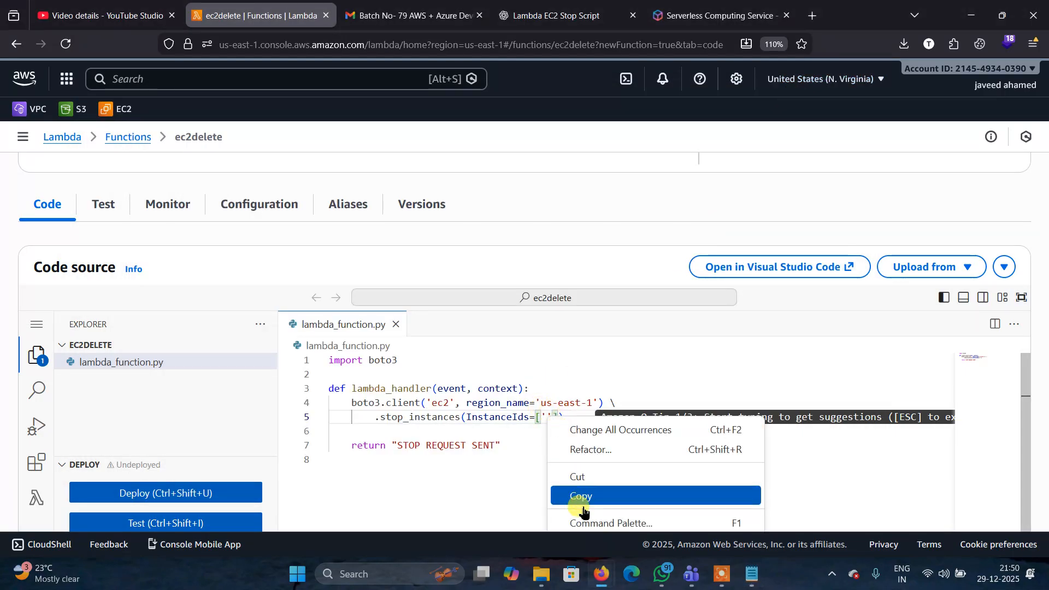
{"action": "left_click", "coordinate": [542, 431]}
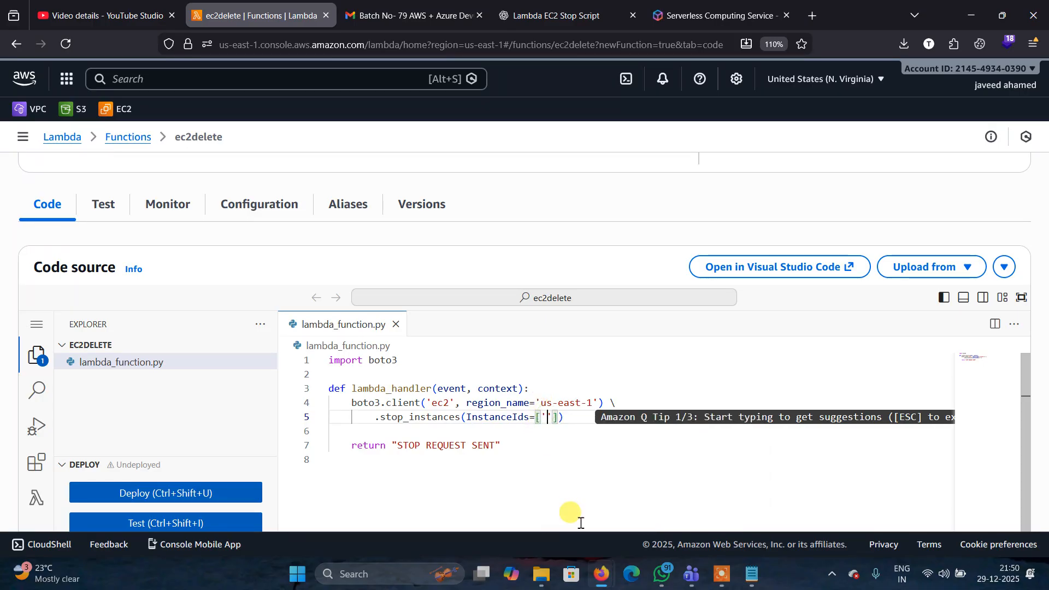
{"action": "key", "text": "ctrl+v"}
Bring the complete lambda_function.py script back into view and check the pasted InstanceIds value
{"action": "scroll", "coordinate": [746, 362], "scroll_direction": "down", "scroll_amount": 3}
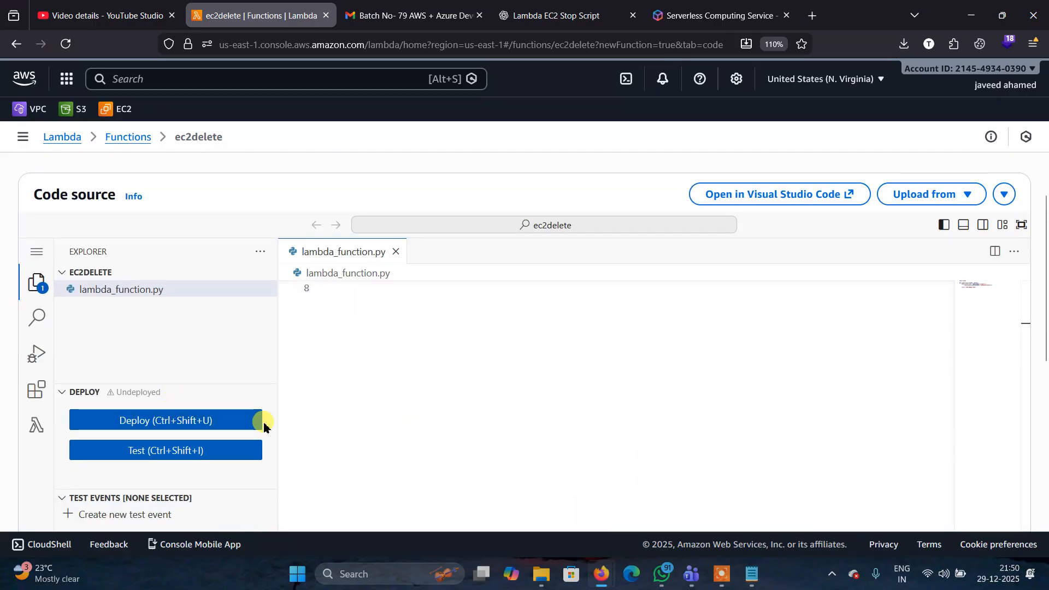
{"action": "scroll", "coordinate": [264, 426], "scroll_direction": "up", "scroll_amount": 2}
{"action": "scroll", "coordinate": [408, 407], "scroll_direction": "down", "scroll_amount": 3}
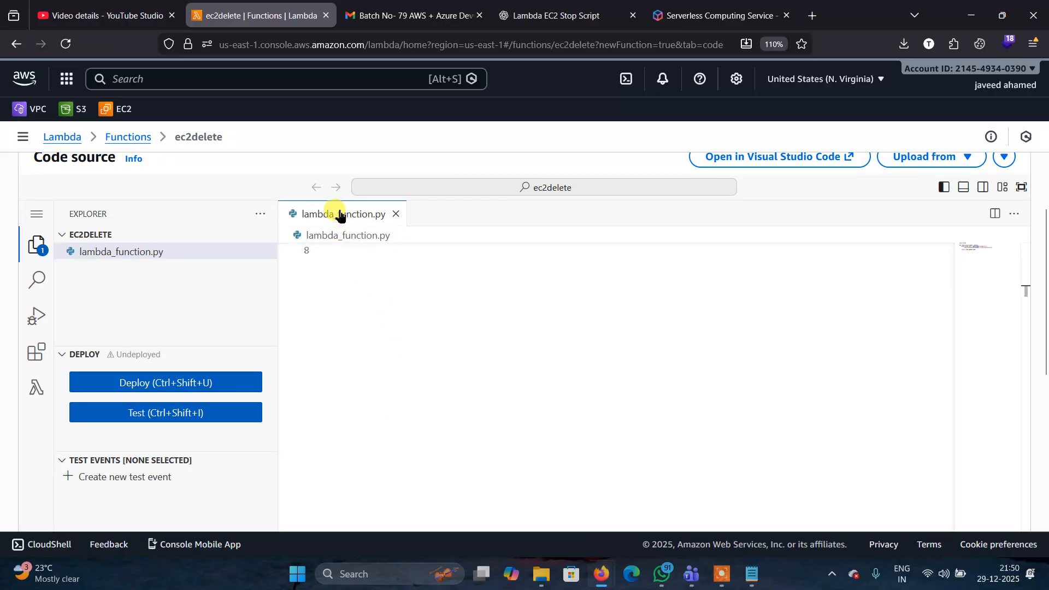
{"action": "left_click", "coordinate": [346, 233]}
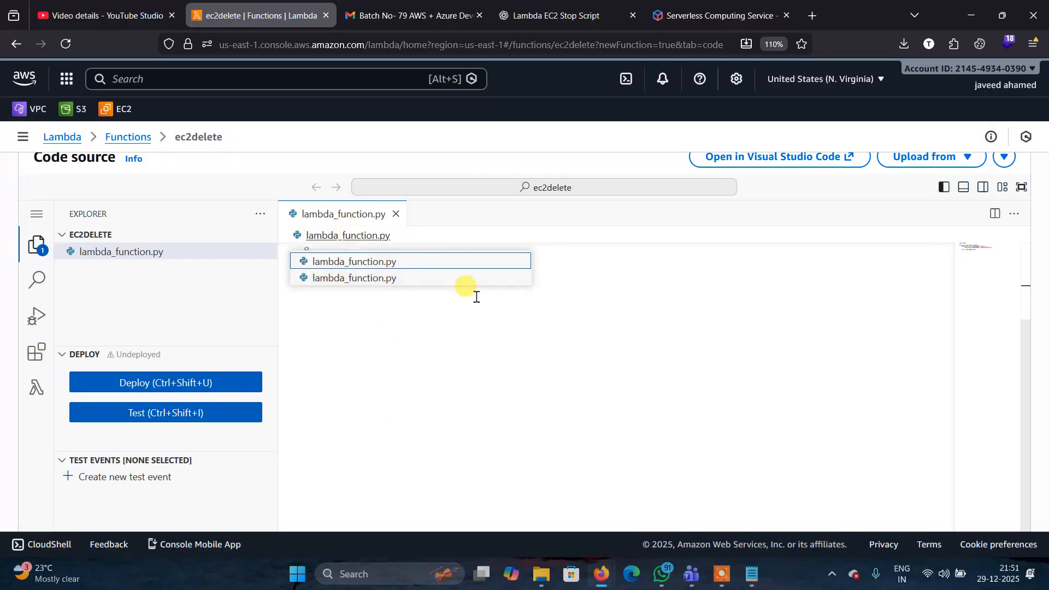
{"action": "left_click", "coordinate": [534, 281]}
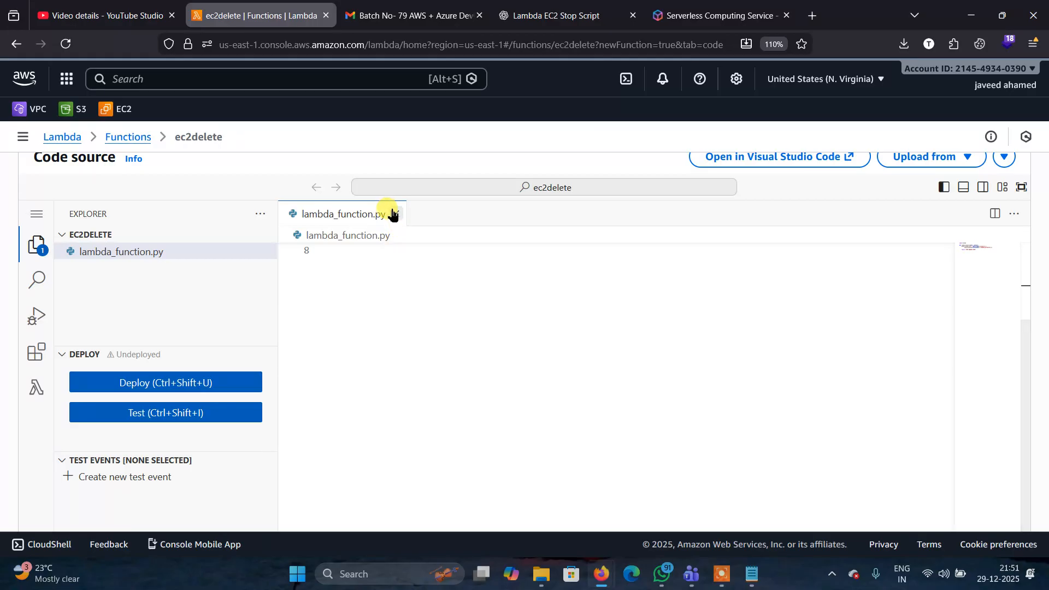
{"action": "left_click", "coordinate": [152, 253]}
{"action": "left_click", "coordinate": [331, 250]}
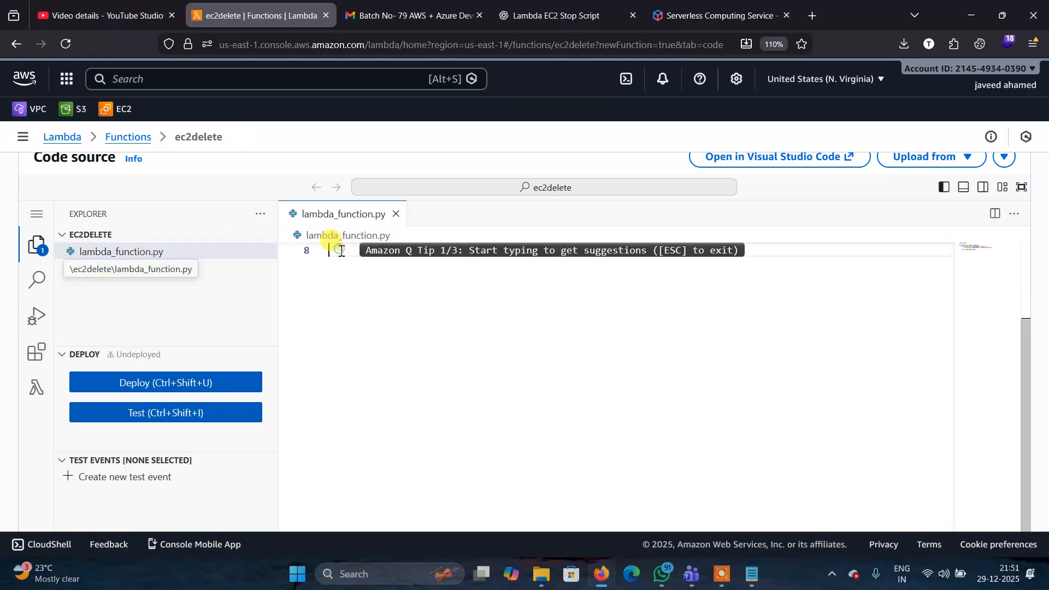
{"action": "left_click_drag", "start_coordinate": [1023, 358], "coordinate": [1011, 271]}
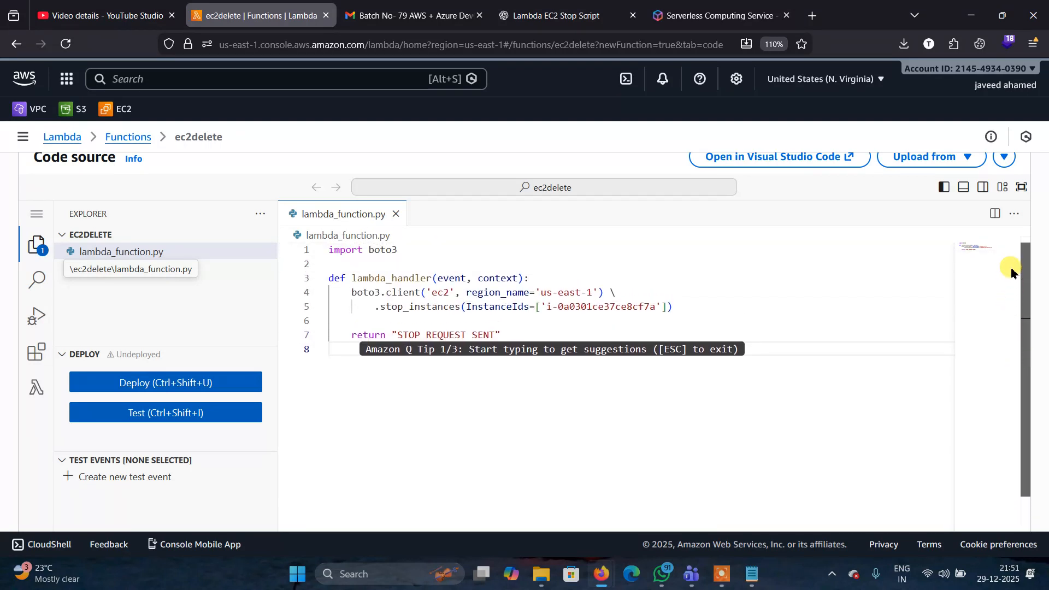
{"action": "left_click", "coordinate": [863, 304]}
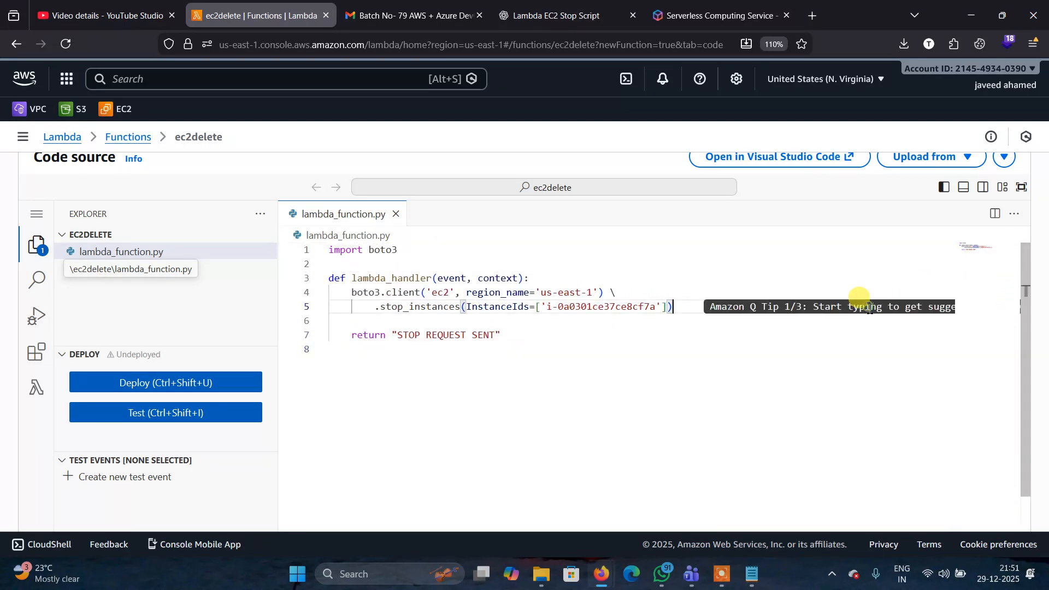
Deploy the edited stop script to the ec2delete function
{"action": "left_click", "coordinate": [171, 384]}
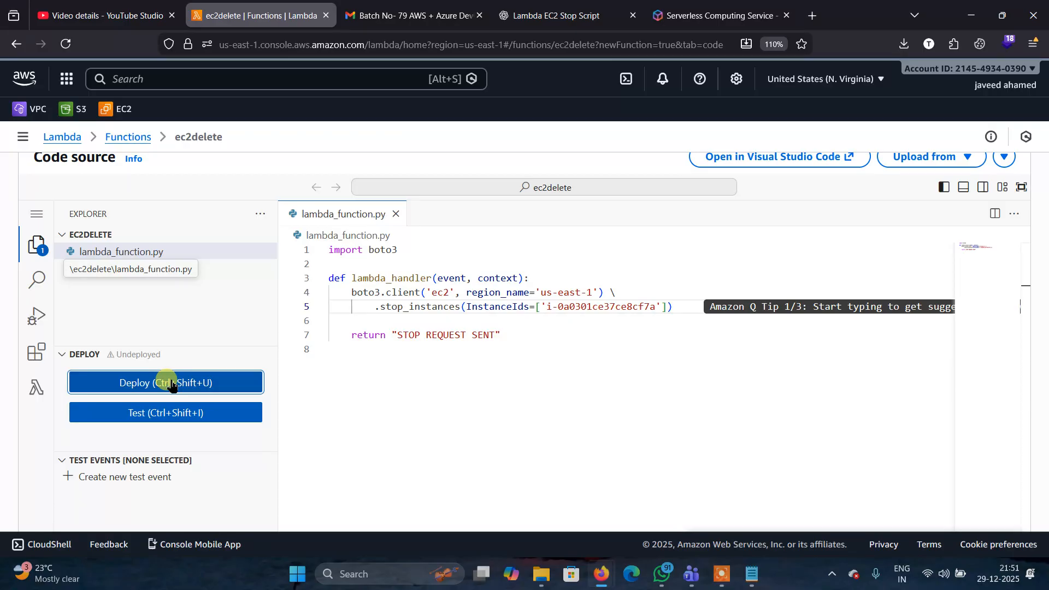
{"action": "left_click", "coordinate": [172, 385]}
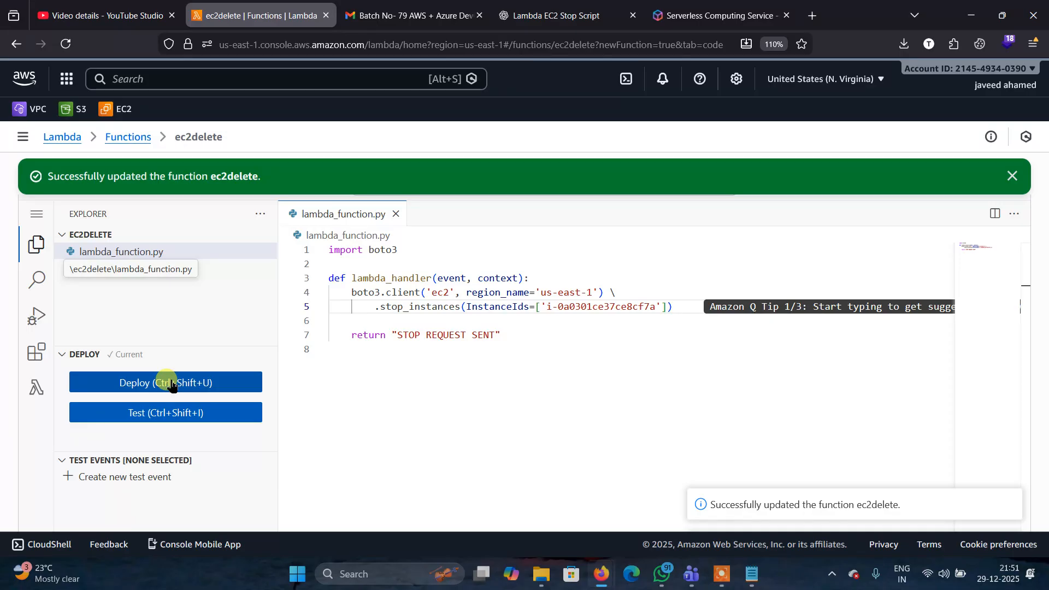
{"action": "left_click", "coordinate": [381, 391]}
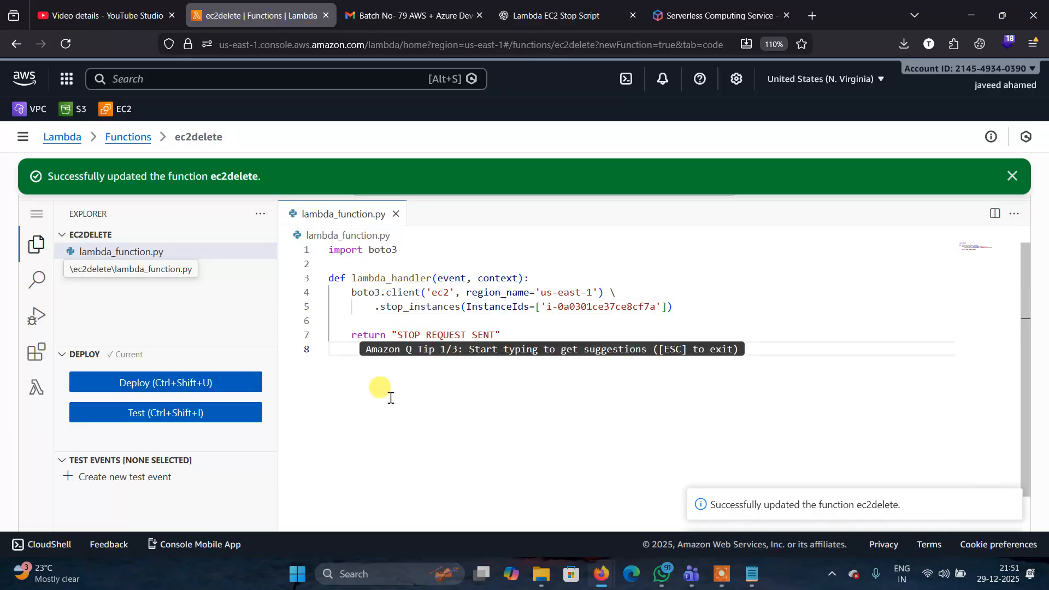
Go back to the Lambda functions list, reopen ec2delete, and show its test event settings
{"action": "left_click", "coordinate": [122, 135]}
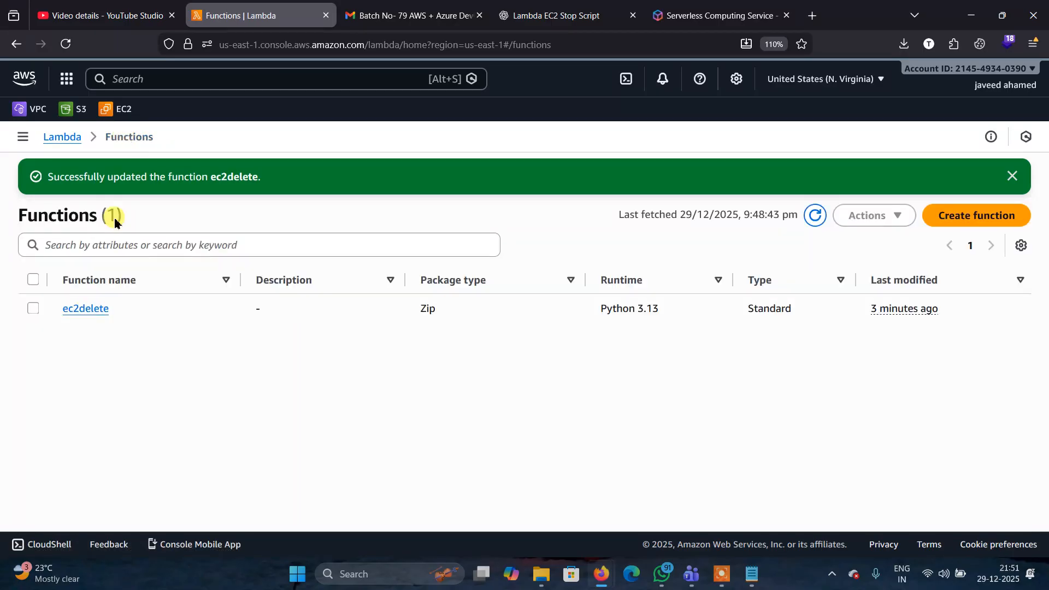
{"action": "left_click", "coordinate": [32, 308]}
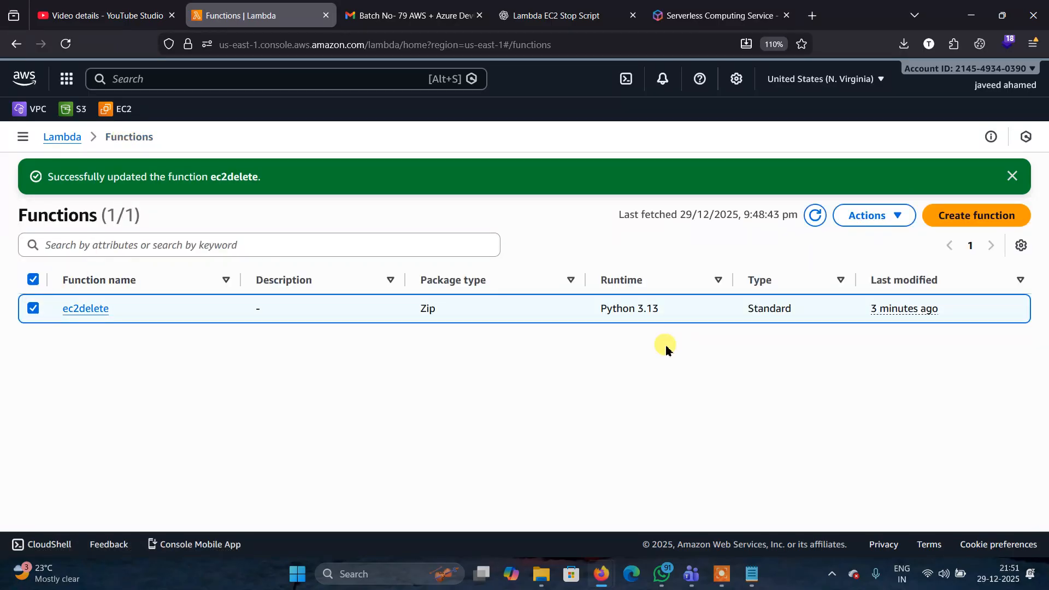
{"action": "left_click", "coordinate": [102, 309]}
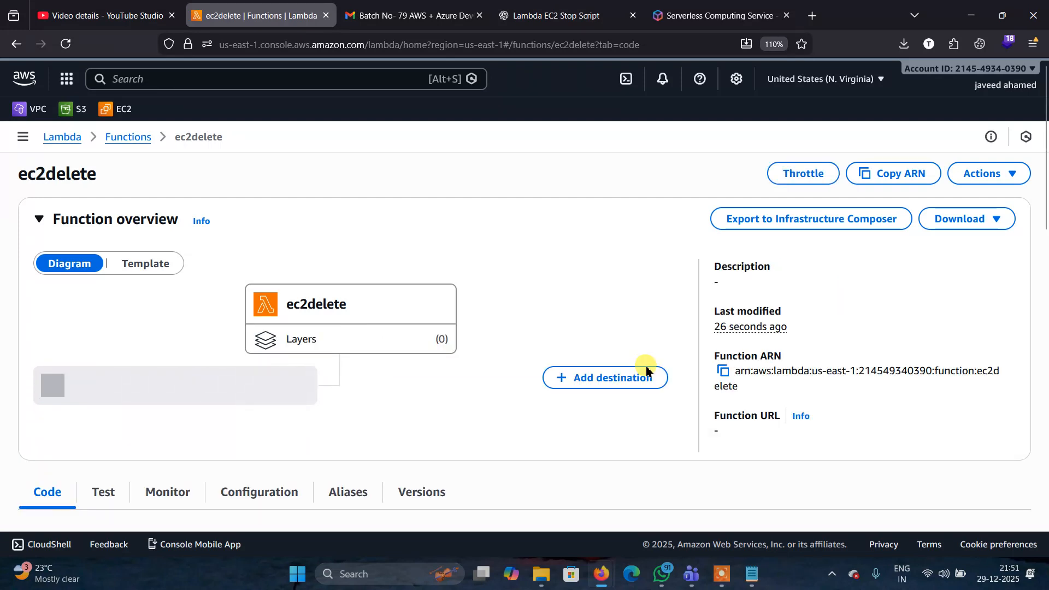
{"action": "scroll", "coordinate": [647, 371], "scroll_direction": "down", "scroll_amount": 5}
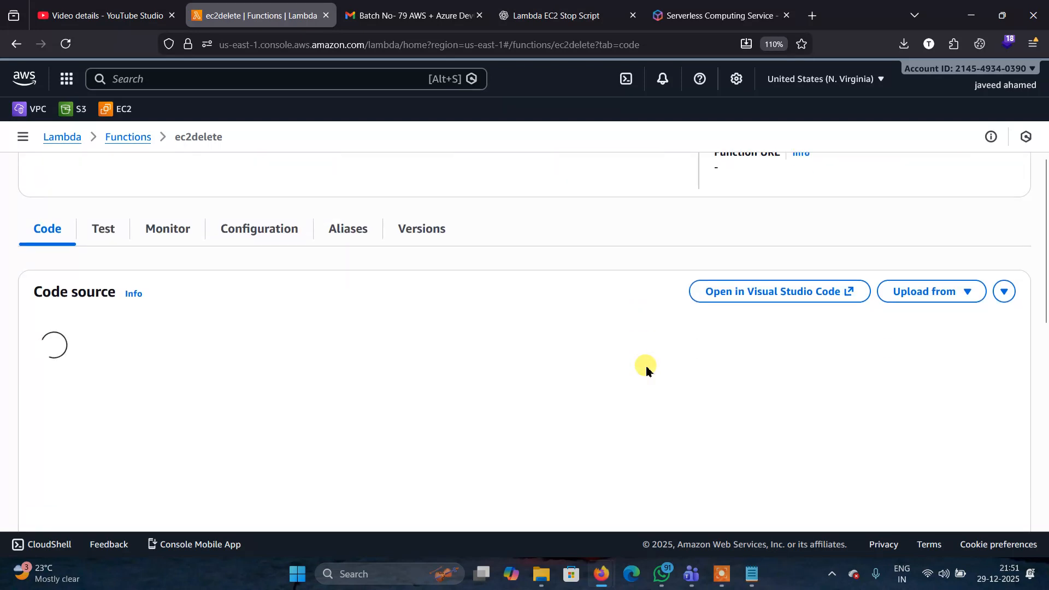
{"action": "left_click", "coordinate": [106, 228]}
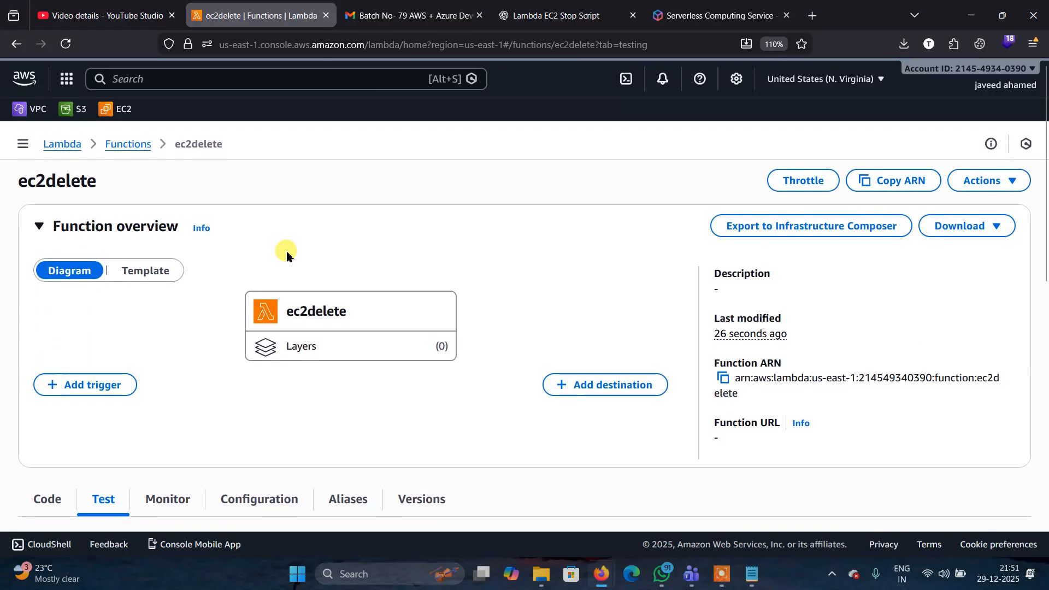
Review the test event settings and enter ec2delet as the name of the new event
{"action": "scroll", "coordinate": [286, 251], "scroll_direction": "down", "scroll_amount": 4}
{"action": "scroll", "coordinate": [298, 238], "scroll_direction": "down", "scroll_amount": 2}
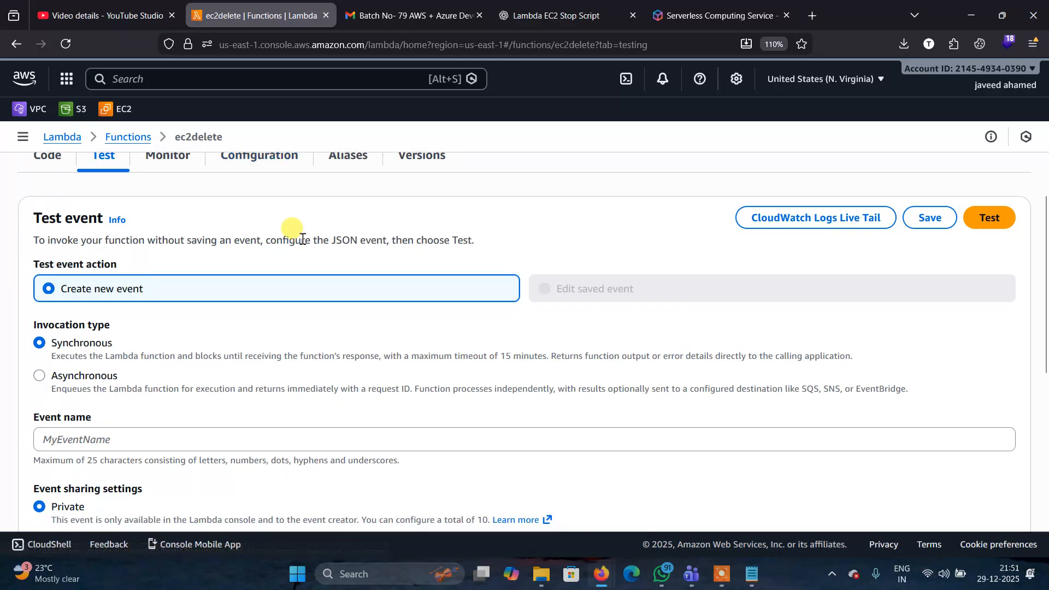
{"action": "scroll", "coordinate": [748, 257], "scroll_direction": "down", "scroll_amount": 4}
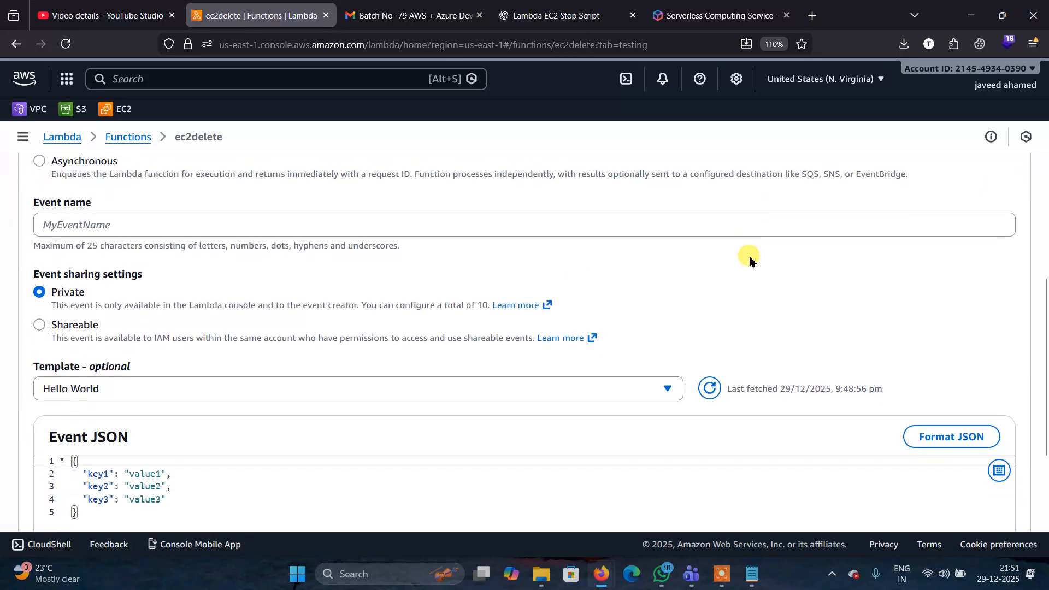
{"action": "scroll", "coordinate": [208, 306], "scroll_direction": "down", "scroll_amount": 3}
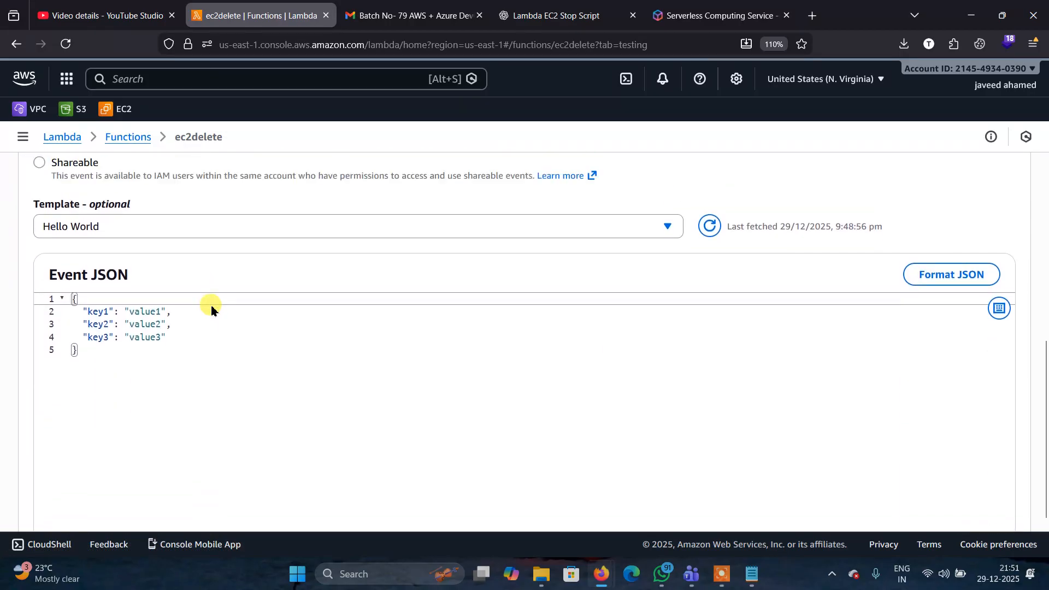
{"action": "scroll", "coordinate": [211, 309], "scroll_direction": "up", "scroll_amount": 1}
{"action": "scroll", "coordinate": [211, 309], "scroll_direction": "down", "scroll_amount": 2}
{"action": "scroll", "coordinate": [211, 309], "scroll_direction": "up", "scroll_amount": 6}
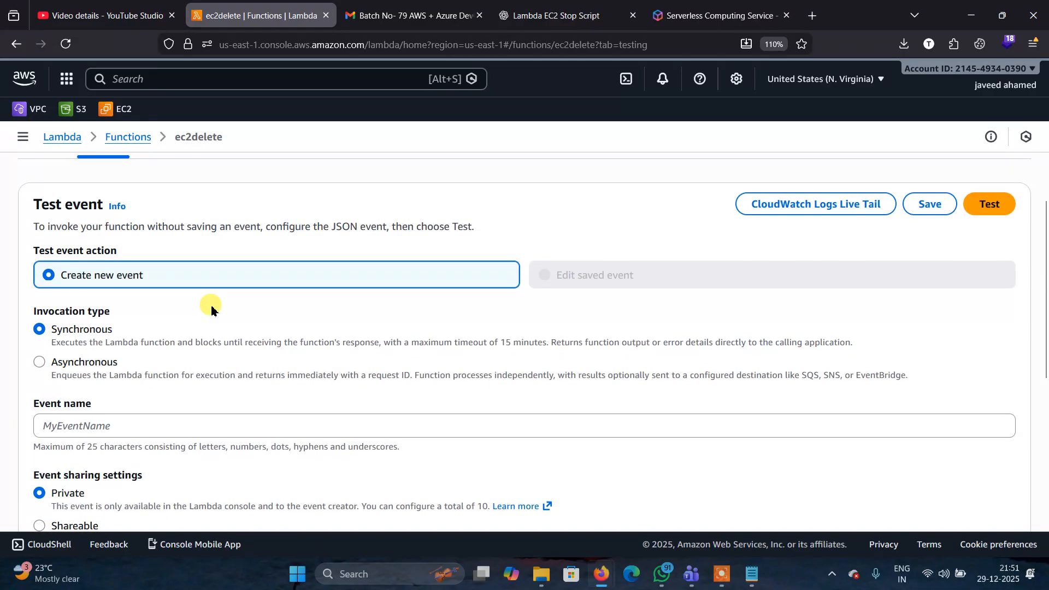
{"action": "left_click", "coordinate": [110, 447]}
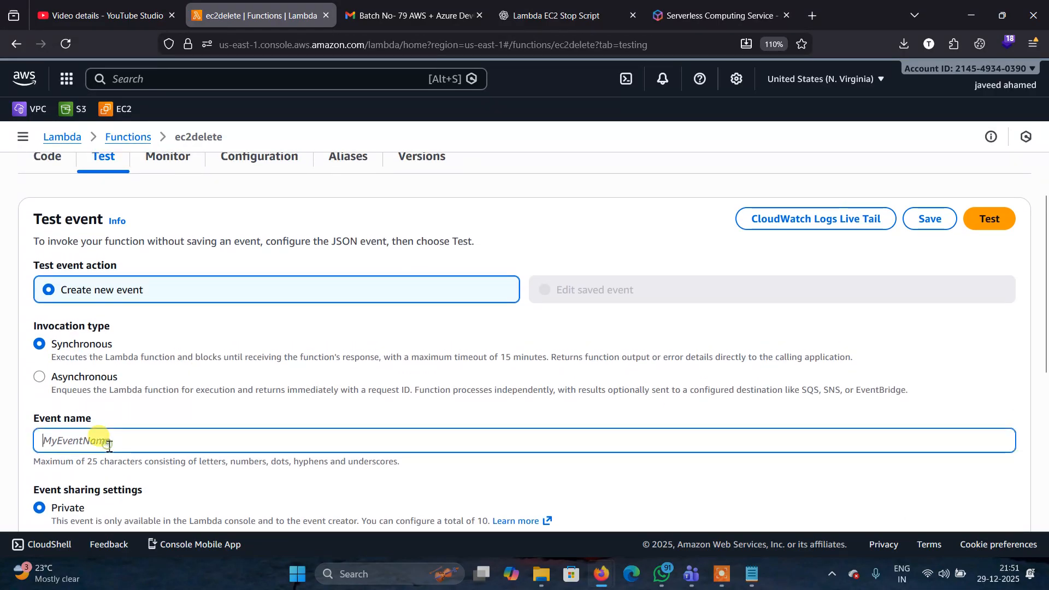
{"action": "type", "text": "ec2delet"}
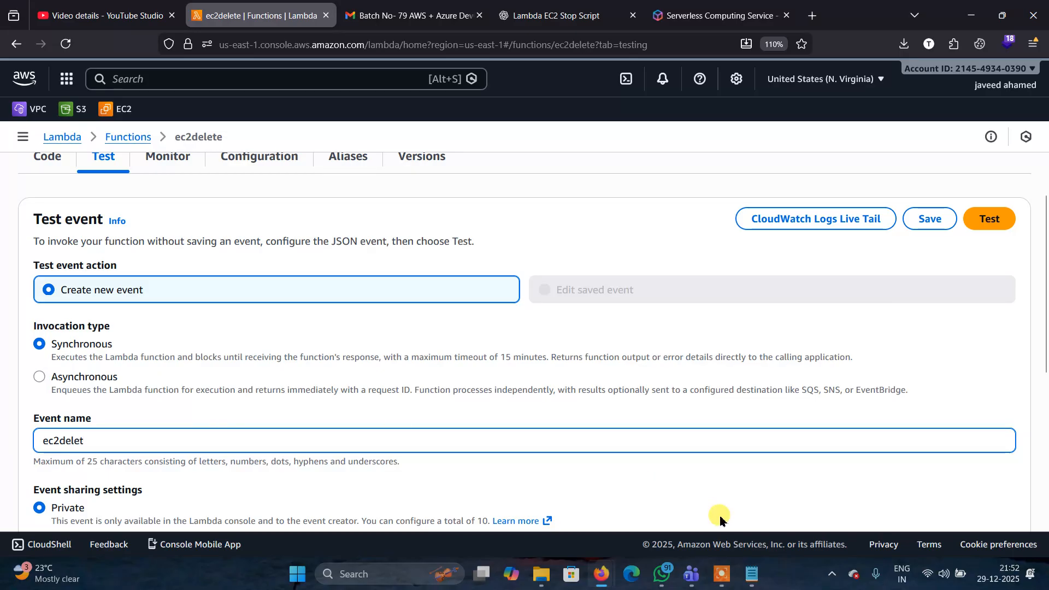
Run the ec2delete function with the ec2delet test event, keeping the Hello World template
{"action": "scroll", "coordinate": [1009, 359], "scroll_direction": "down", "scroll_amount": 5}
{"action": "scroll", "coordinate": [1009, 362], "scroll_direction": "up", "scroll_amount": 3}
{"action": "scroll", "coordinate": [946, 463], "scroll_direction": "up", "scroll_amount": 3}
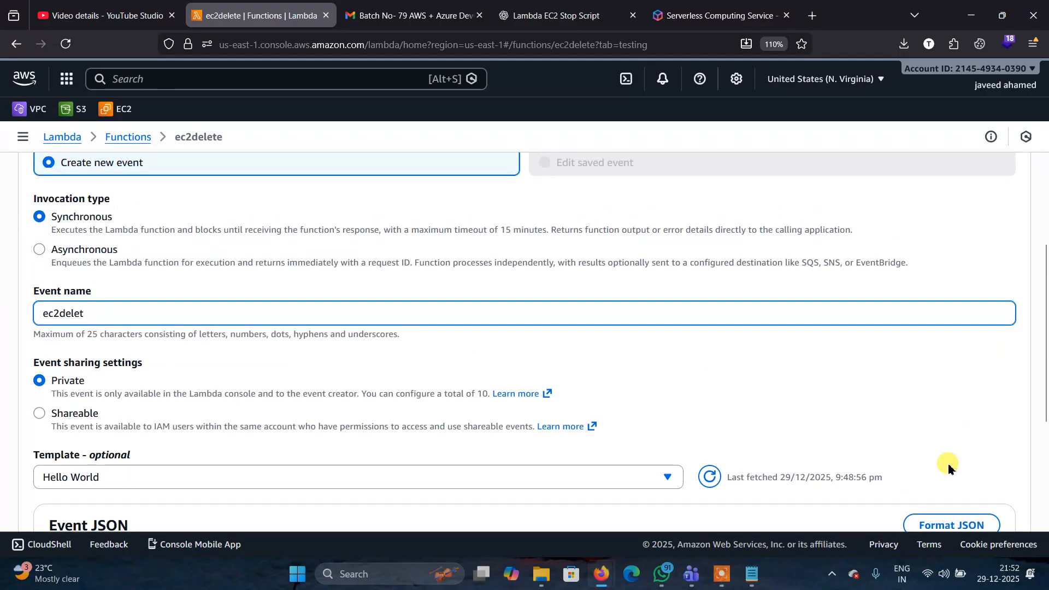
{"action": "left_click", "coordinate": [993, 229]}
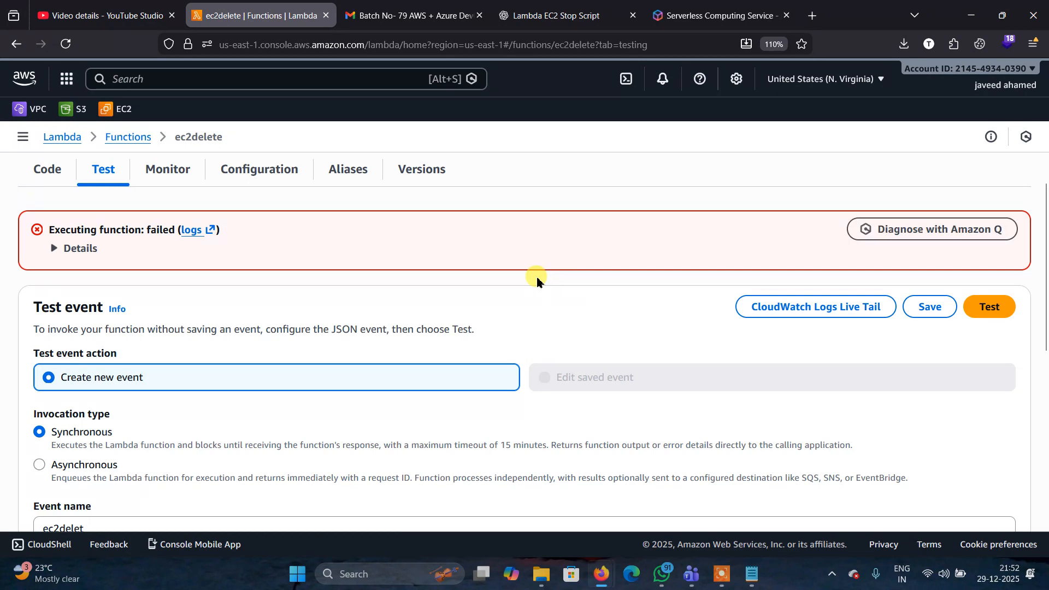
Expand the execution details of the test run and examine the error message
{"action": "left_click", "coordinate": [81, 248]}
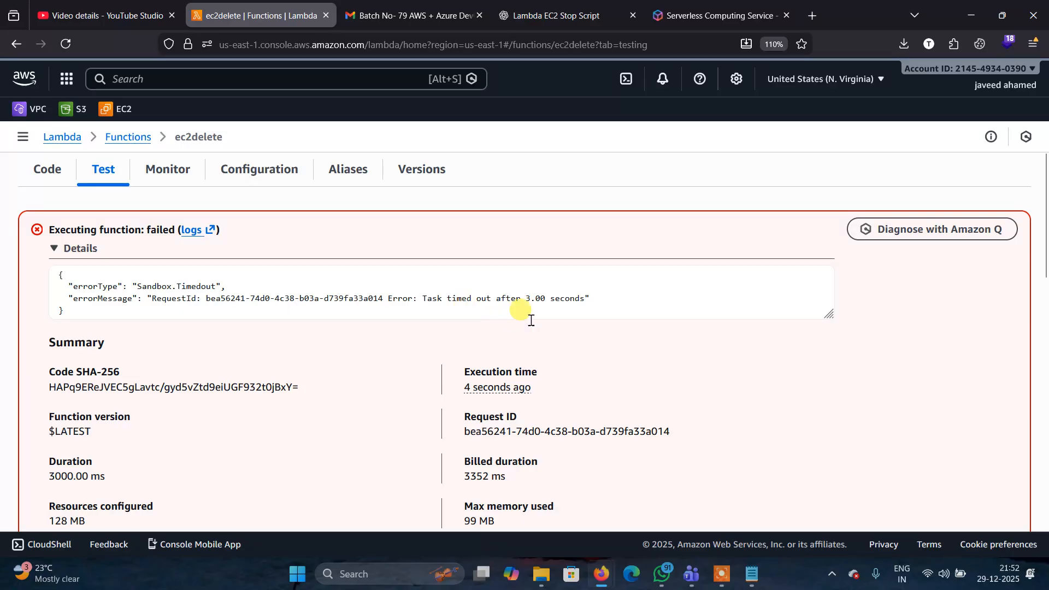
{"action": "left_click", "coordinate": [597, 306]}
{"action": "left_click_drag", "start_coordinate": [597, 306], "coordinate": [521, 301]}
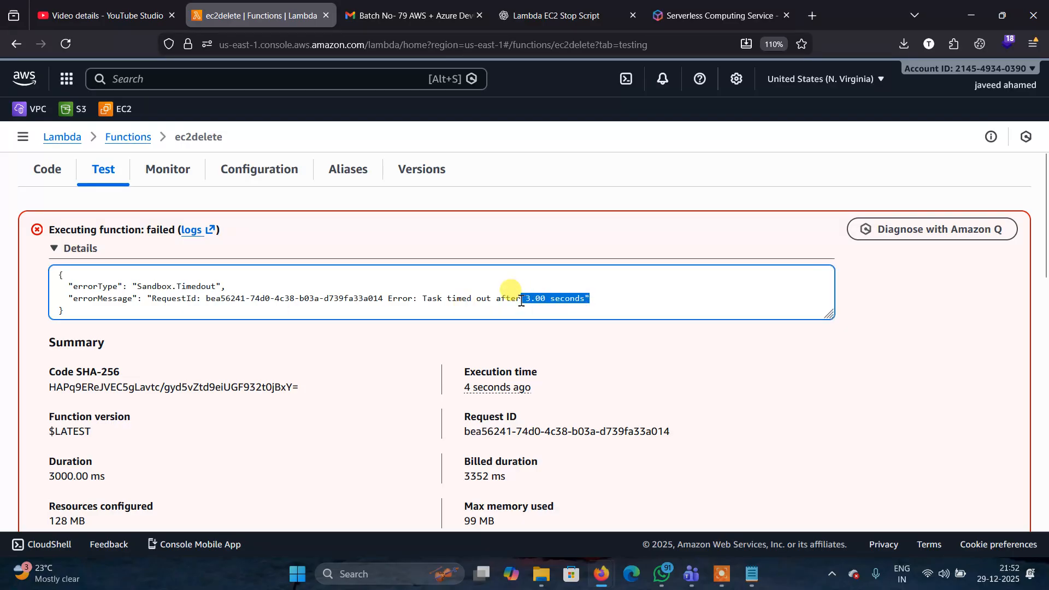
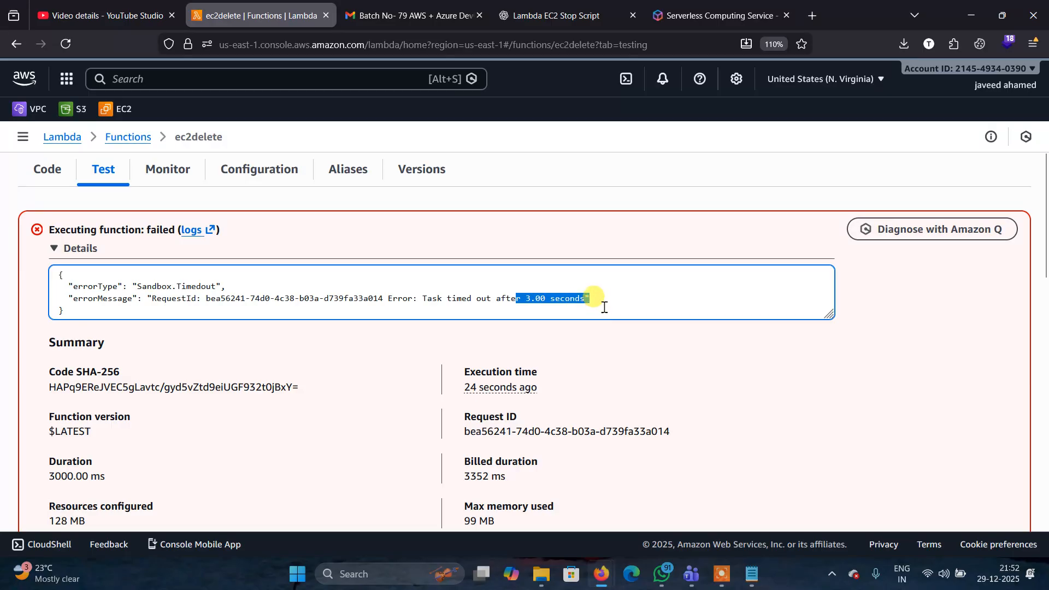
{"action": "double_click", "coordinate": [601, 304]}
{"action": "left_click_drag", "start_coordinate": [566, 303], "coordinate": [499, 292]}
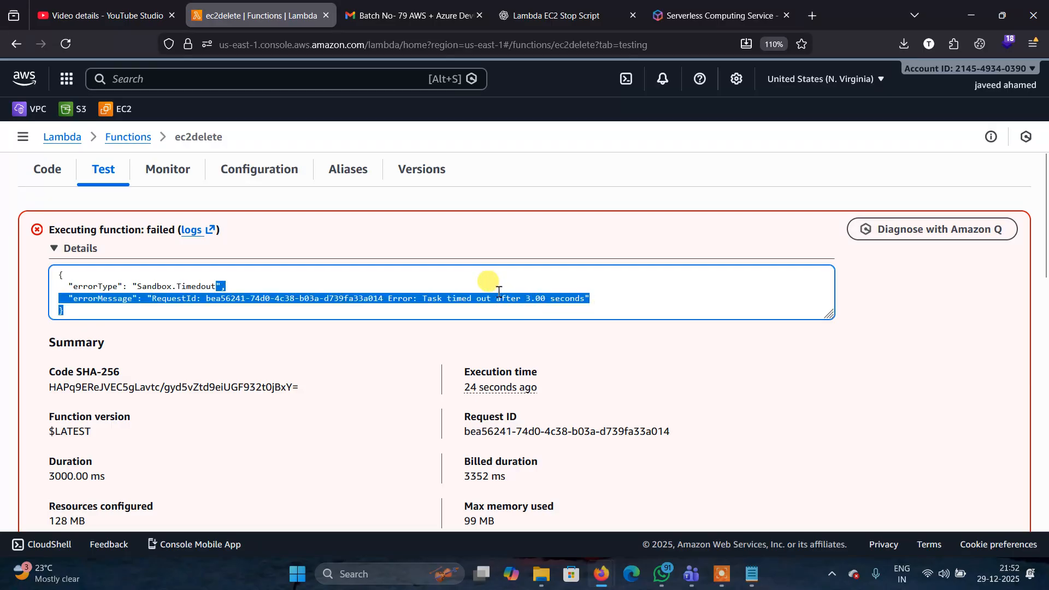
Set the ec2delete function's timeout to 0 min 15 sec in its general configuration and save the change
{"action": "left_click", "coordinate": [604, 300]}
{"action": "scroll", "coordinate": [320, 216], "scroll_direction": "up", "scroll_amount": 2}
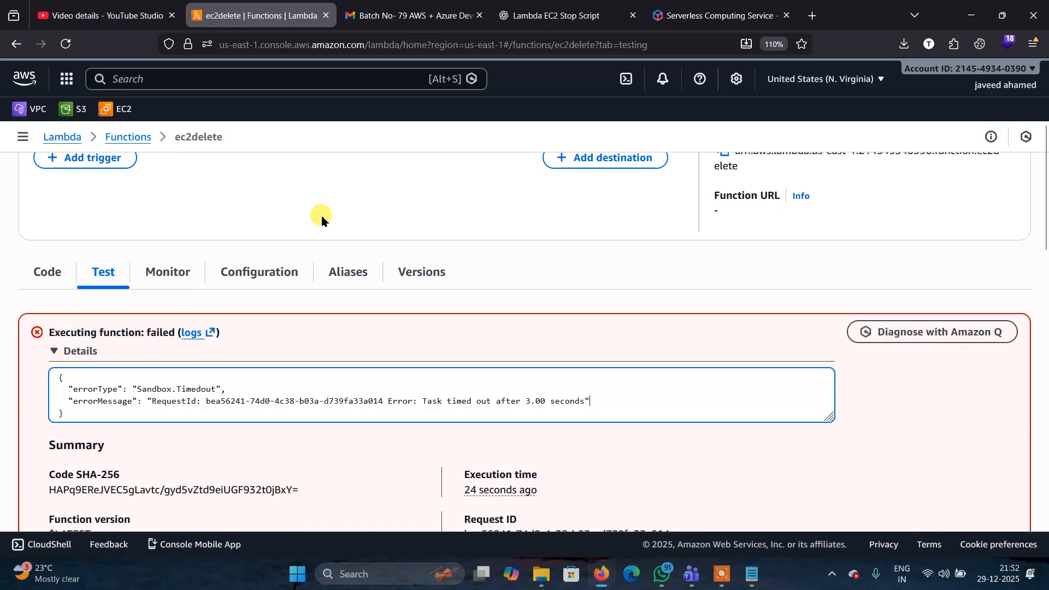
{"action": "left_click", "coordinate": [253, 276]}
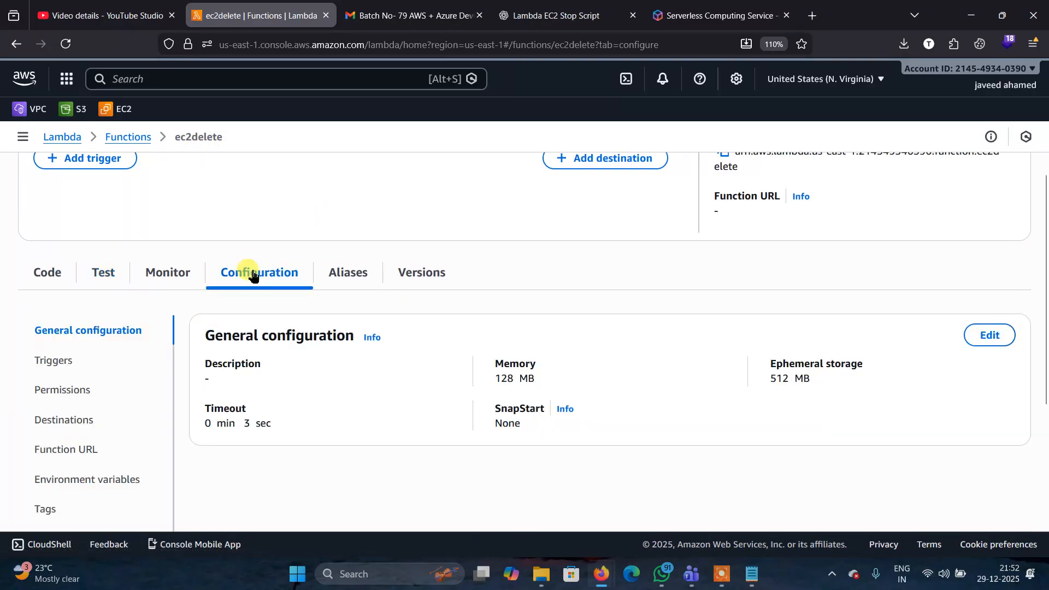
{"action": "scroll", "coordinate": [397, 362], "scroll_direction": "down", "scroll_amount": 3}
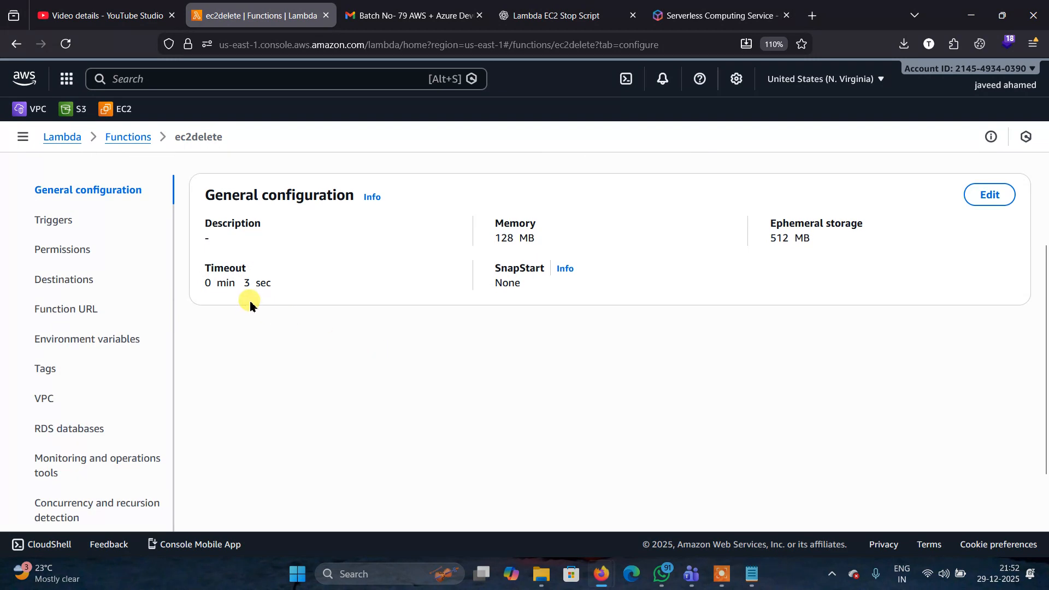
{"action": "left_click", "coordinate": [992, 196]}
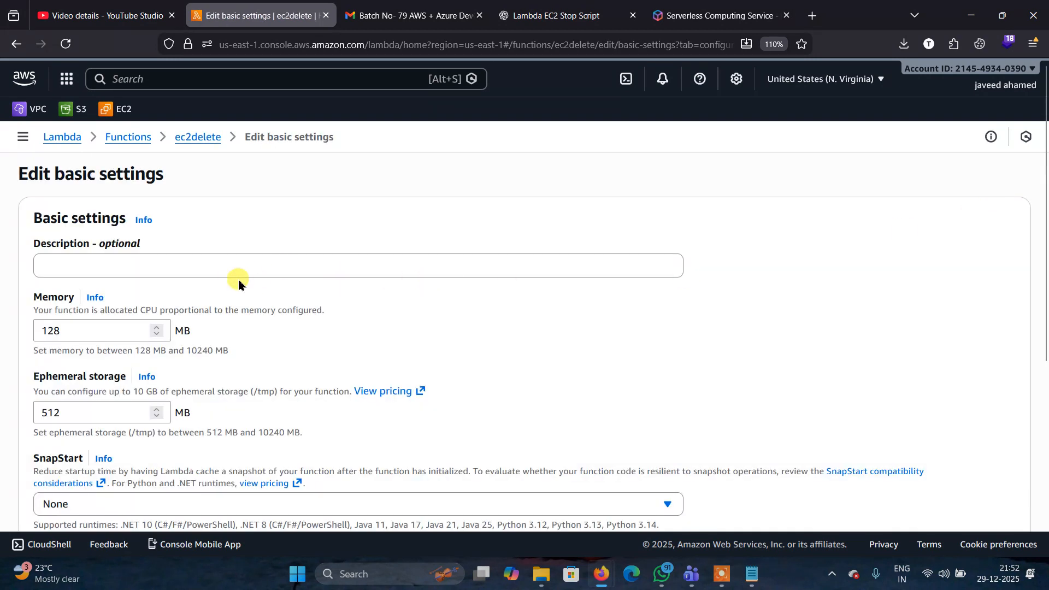
{"action": "scroll", "coordinate": [153, 387], "scroll_direction": "down", "scroll_amount": 4}
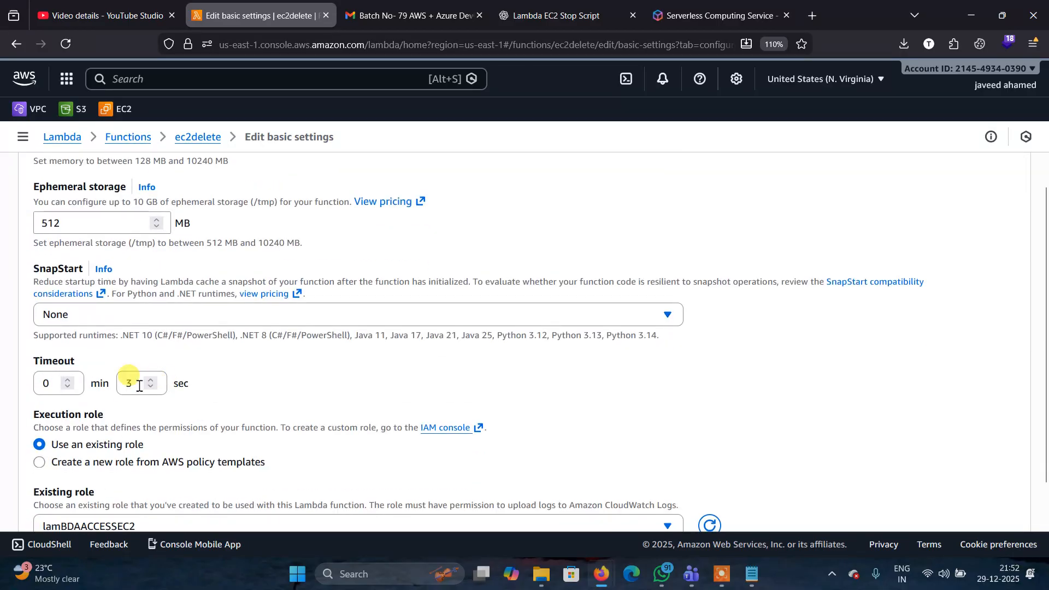
{"action": "left_click", "coordinate": [140, 386]}
{"action": "key", "text": "BackSpace"}
{"action": "type", "text": "15"}
{"action": "scroll", "coordinate": [410, 420], "scroll_direction": "down", "scroll_amount": 2}
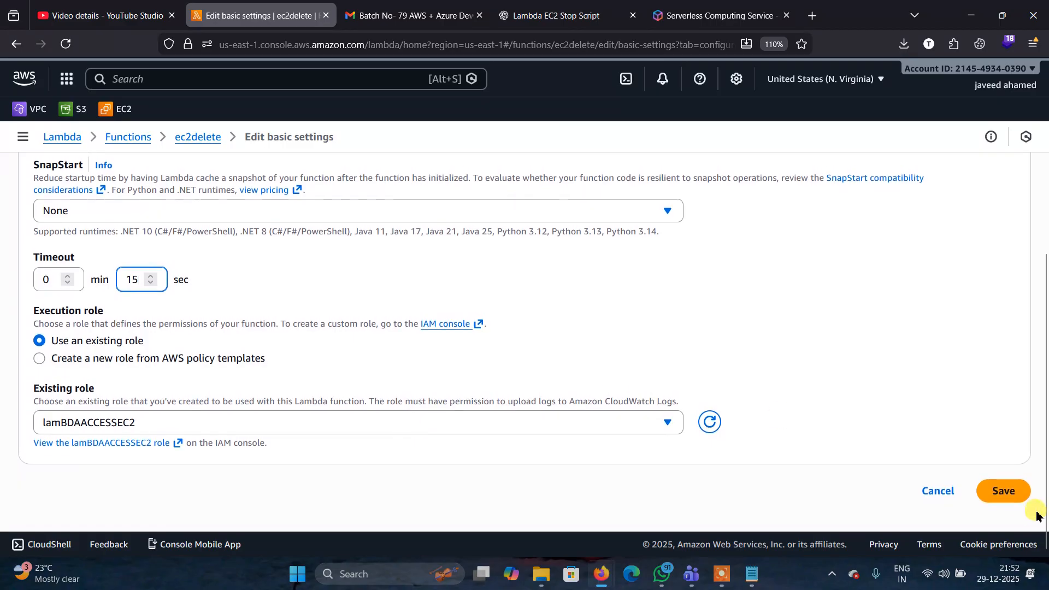
{"action": "left_click", "coordinate": [1005, 489]}
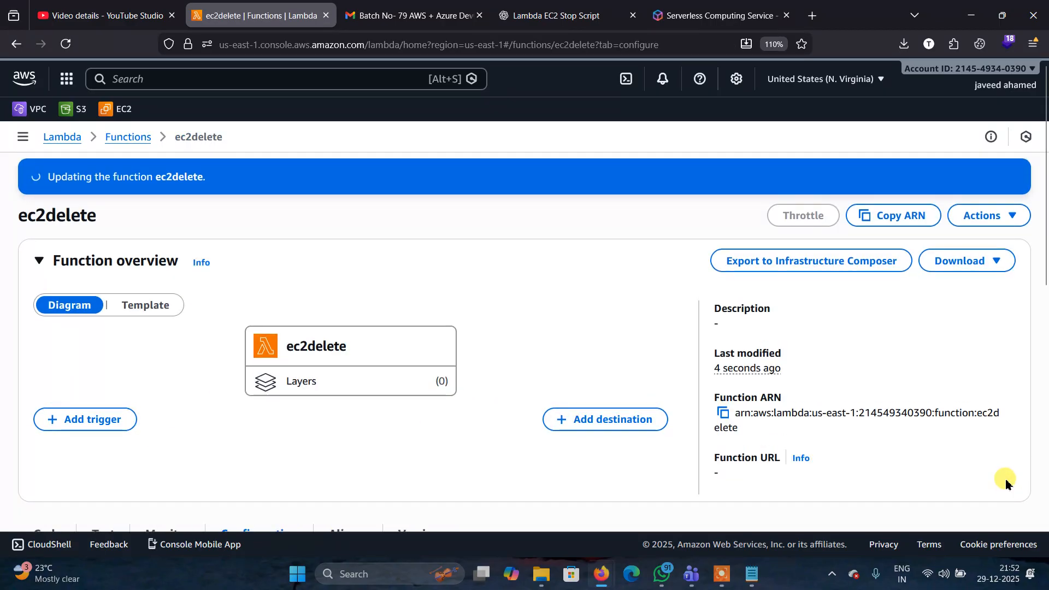
Return to the function's test section, review the previous run's details, and dismiss the update notification
{"action": "scroll", "coordinate": [1030, 389], "scroll_direction": "down", "scroll_amount": 2}
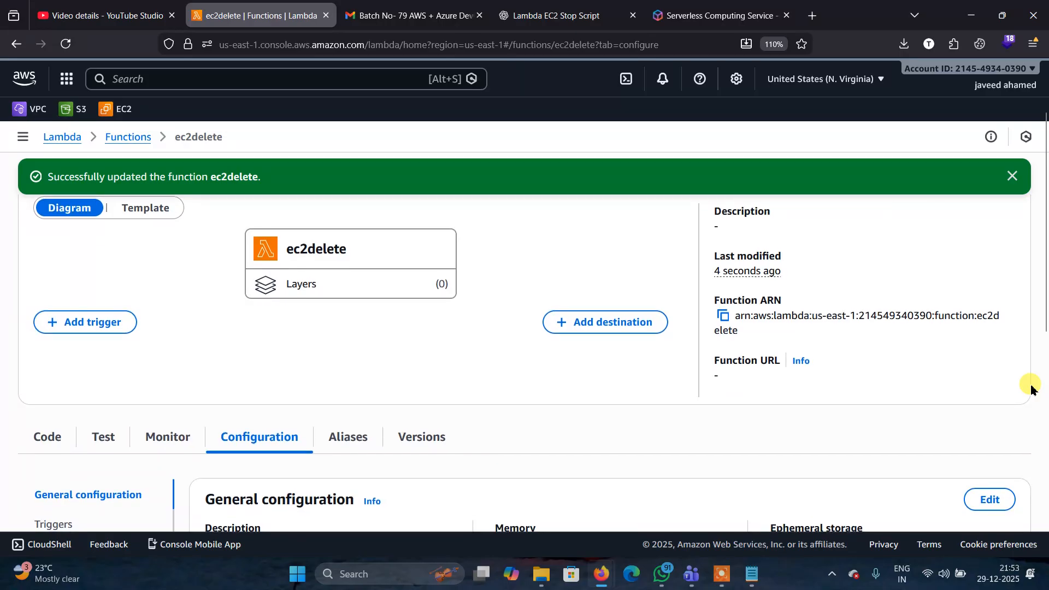
{"action": "scroll", "coordinate": [1031, 388], "scroll_direction": "down", "scroll_amount": 1}
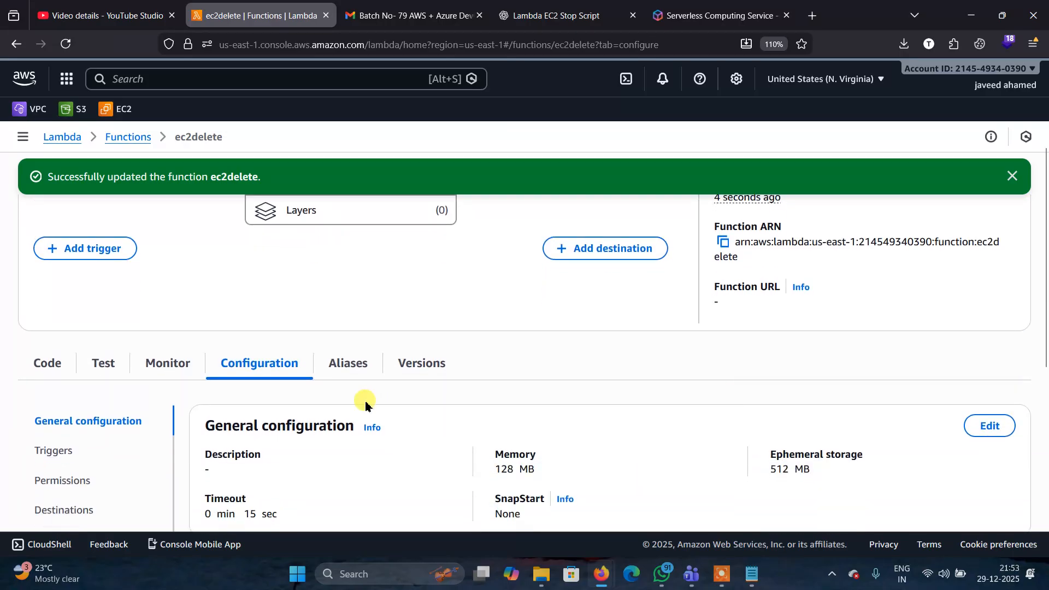
{"action": "left_click", "coordinate": [110, 365]}
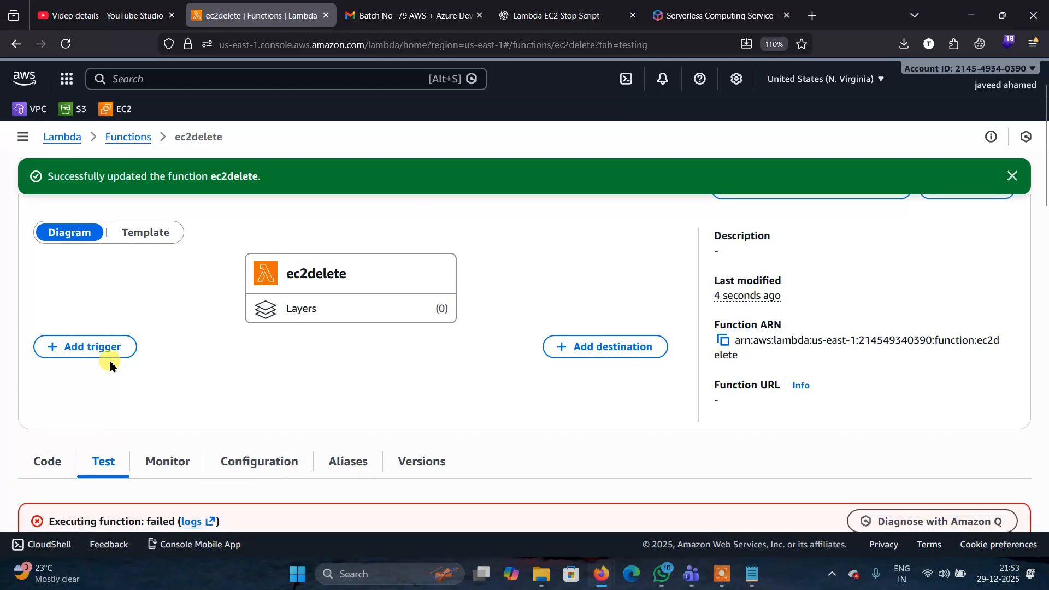
{"action": "scroll", "coordinate": [104, 355], "scroll_direction": "down", "scroll_amount": 3}
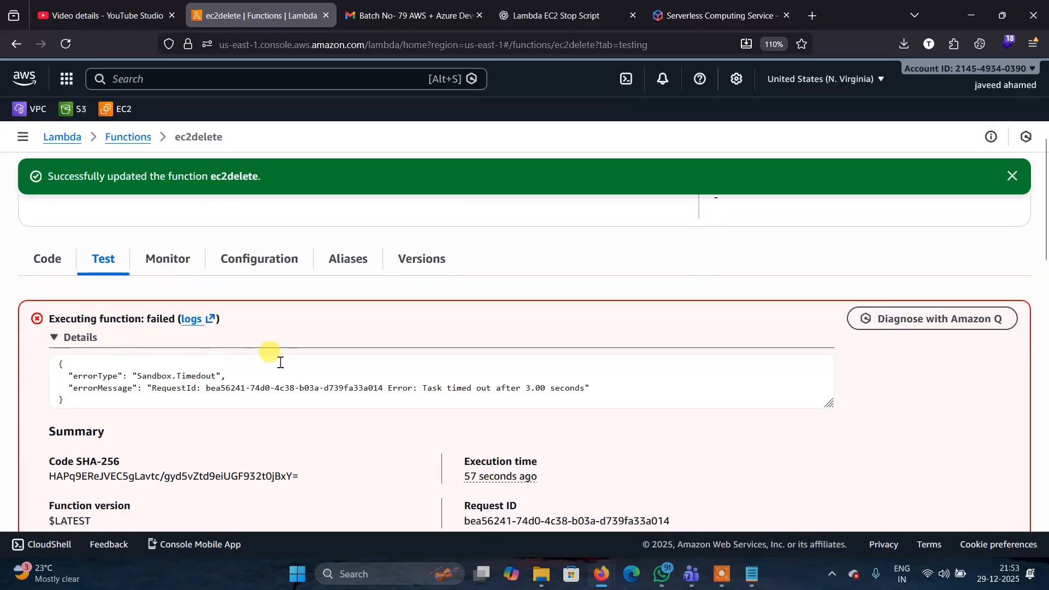
{"action": "scroll", "coordinate": [698, 374], "scroll_direction": "down", "scroll_amount": 1}
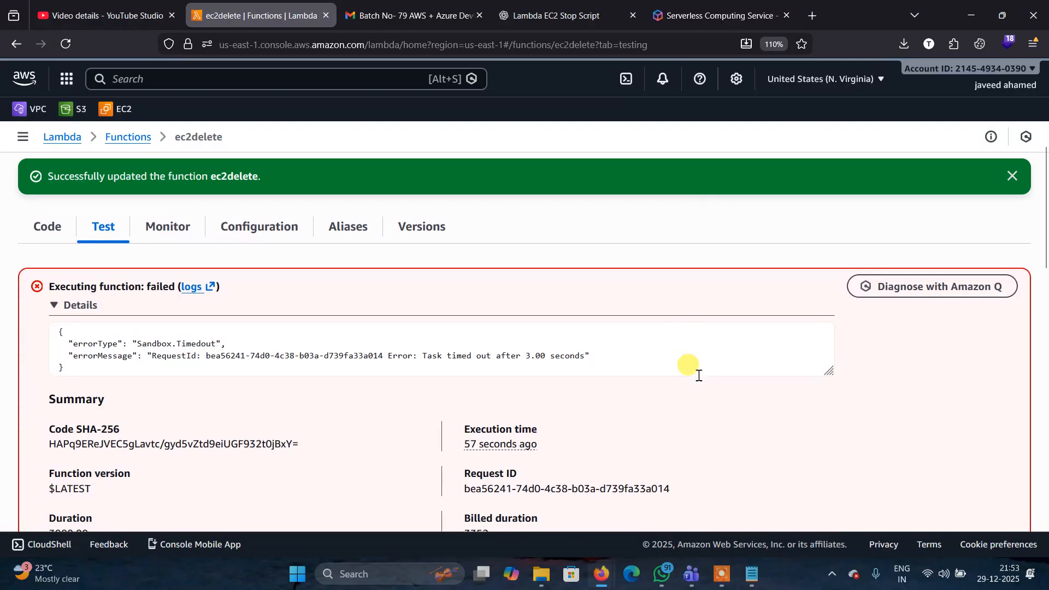
{"action": "scroll", "coordinate": [698, 373], "scroll_direction": "down", "scroll_amount": 1}
{"action": "scroll", "coordinate": [698, 374], "scroll_direction": "up", "scroll_amount": 1}
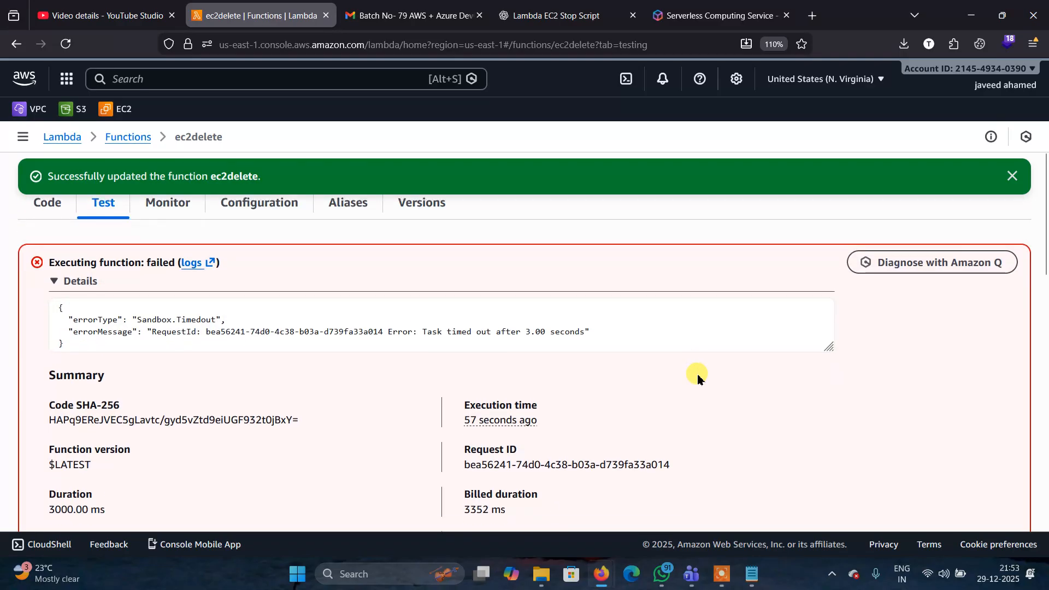
{"action": "left_click", "coordinate": [1015, 175]}
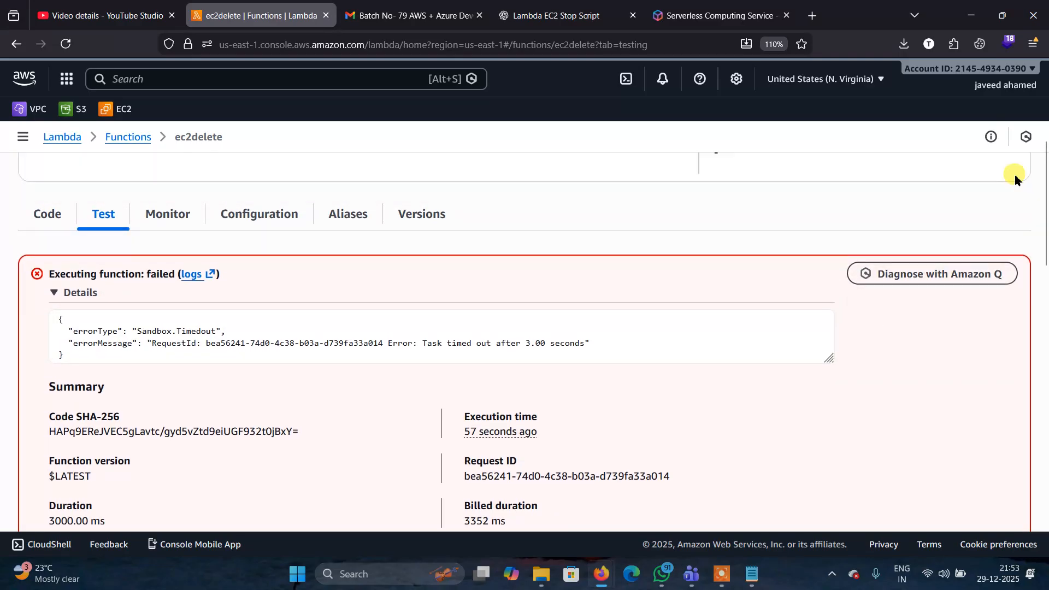
Reopen ec2delete from the functions list and review the execution details of the failed test run
{"action": "left_click", "coordinate": [127, 138]}
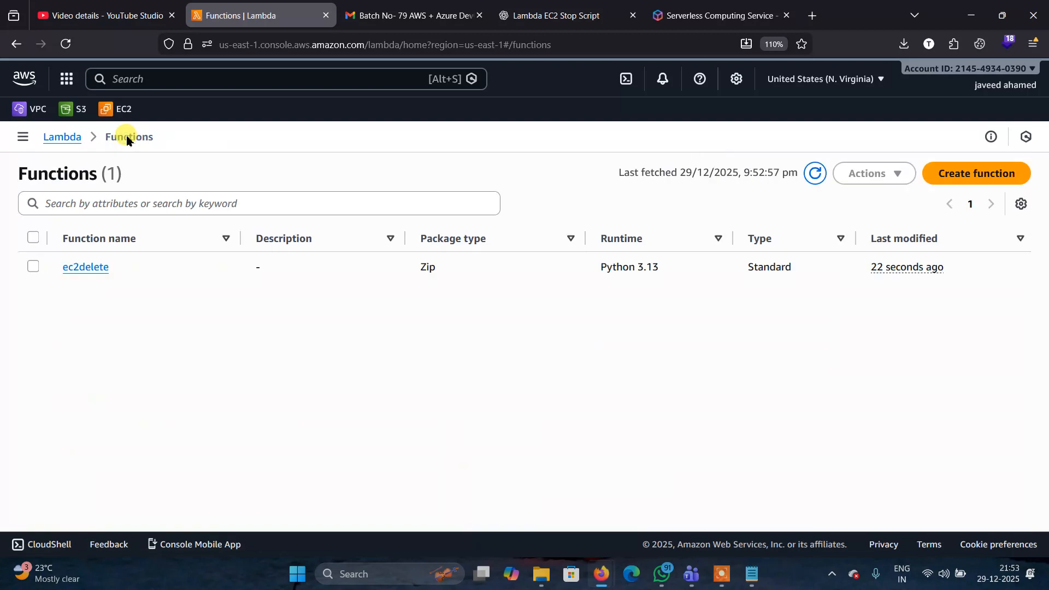
{"action": "left_click", "coordinate": [28, 267]}
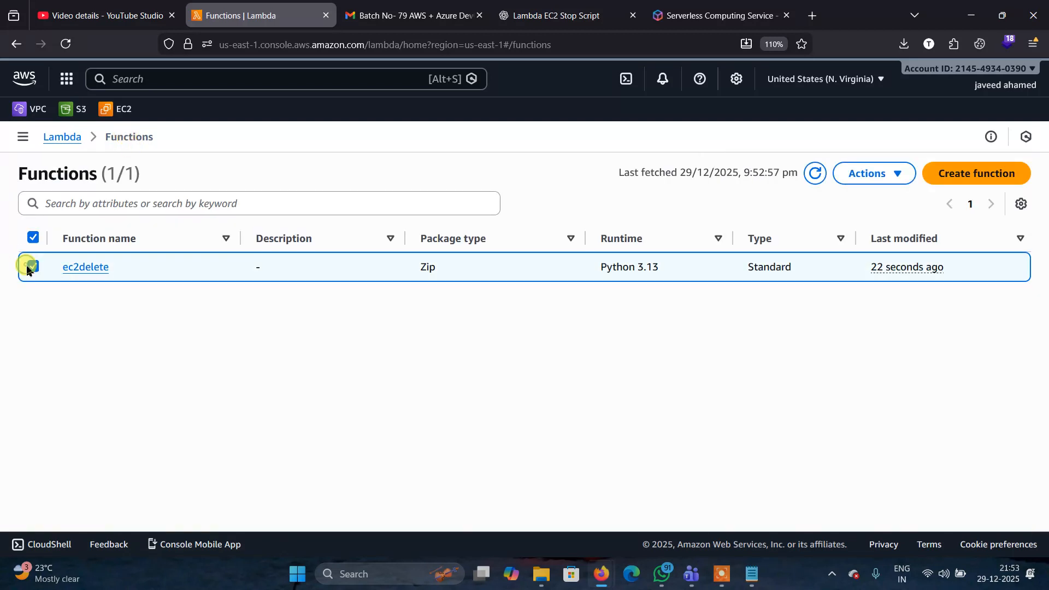
{"action": "left_click", "coordinate": [72, 268]}
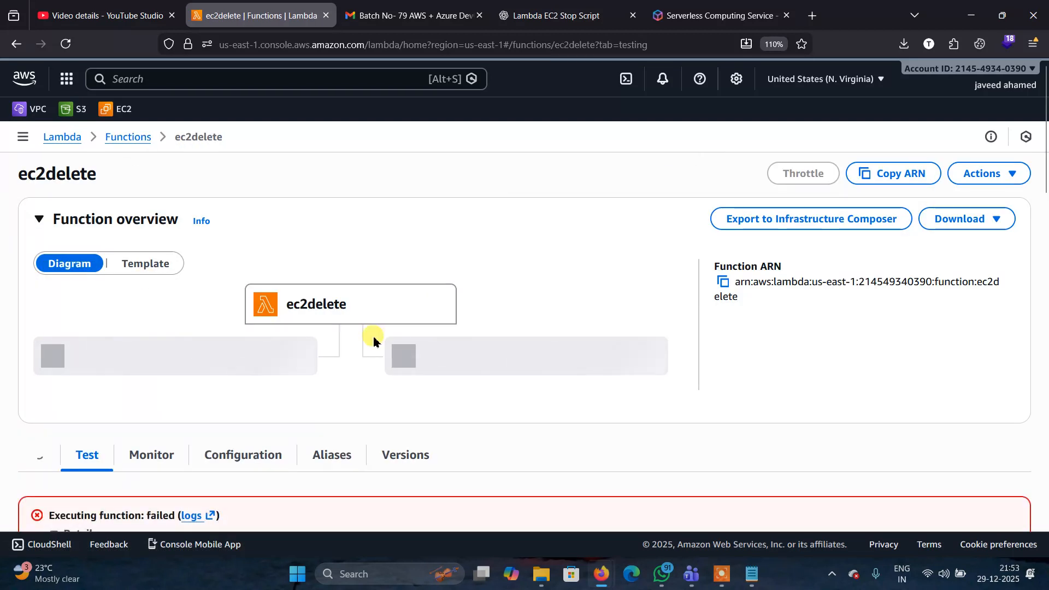
{"action": "scroll", "coordinate": [412, 362], "scroll_direction": "down", "scroll_amount": 2}
{"action": "scroll", "coordinate": [328, 372], "scroll_direction": "down", "scroll_amount": 4}
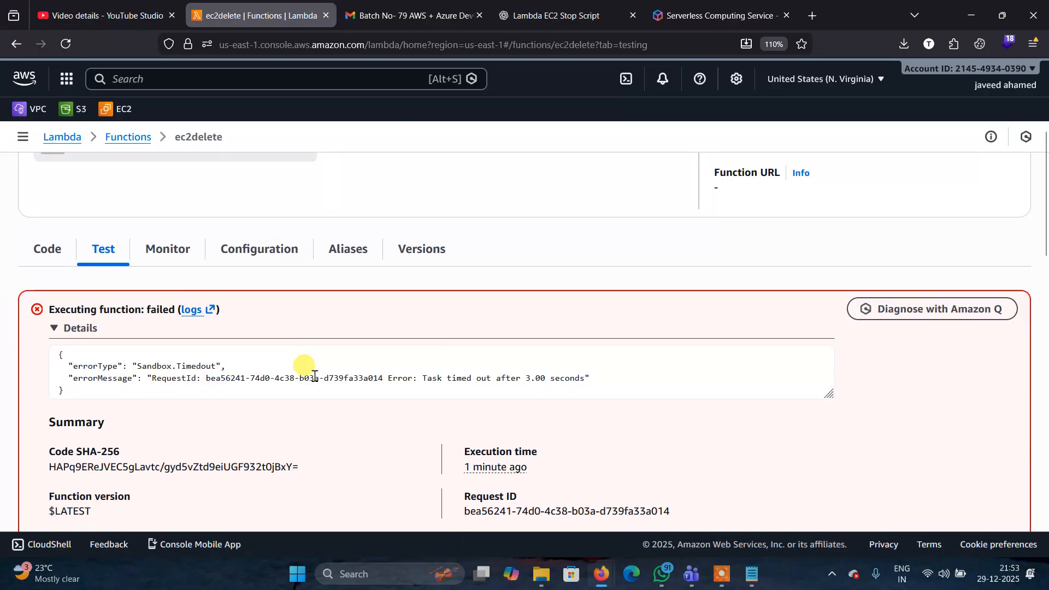
{"action": "scroll", "coordinate": [314, 378], "scroll_direction": "down", "scroll_amount": 2}
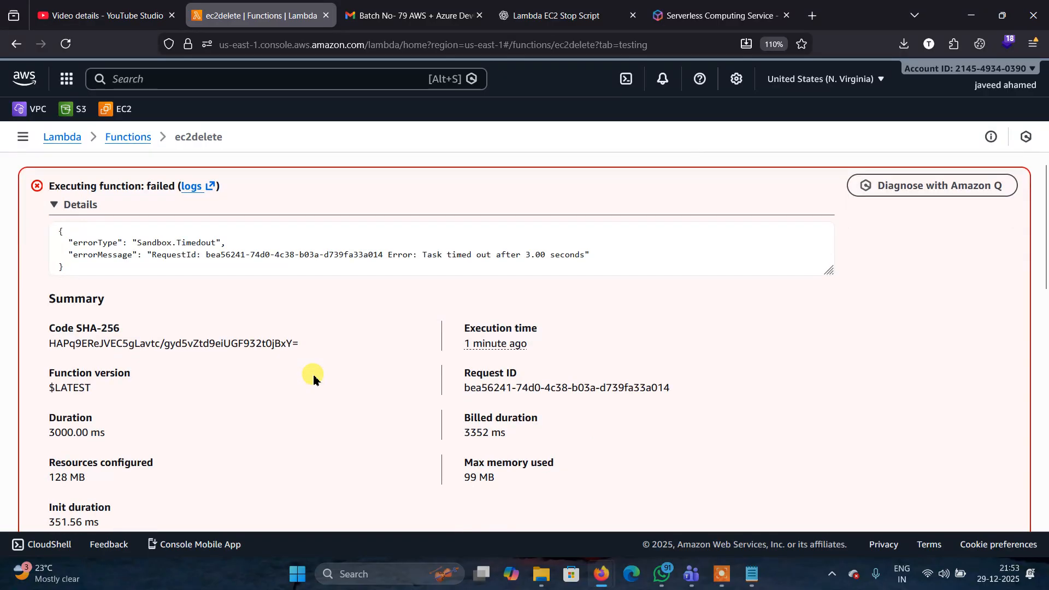
{"action": "scroll", "coordinate": [103, 322], "scroll_direction": "up", "scroll_amount": 1}
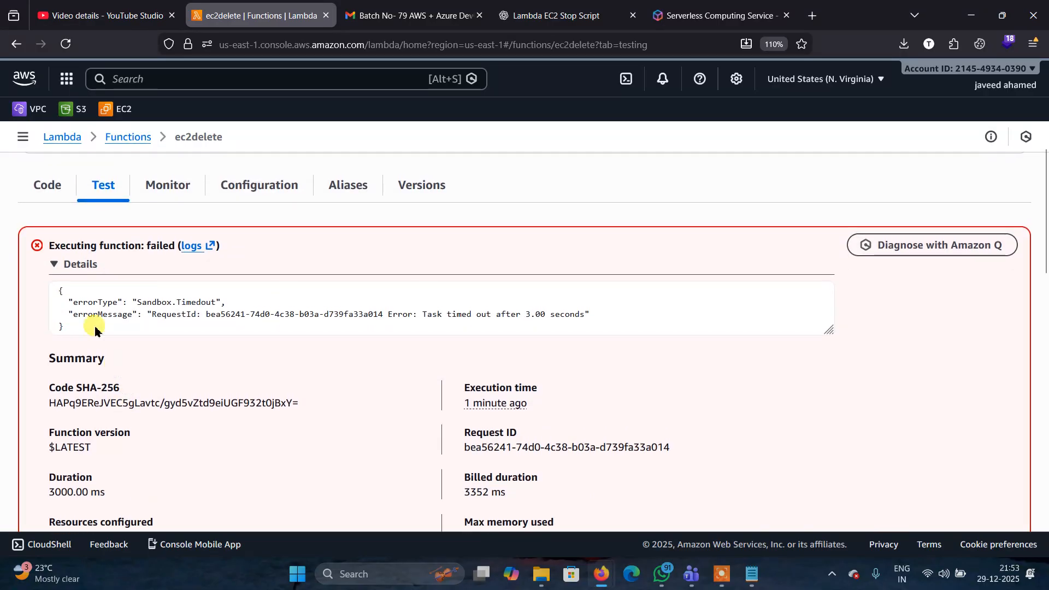
Deploy the function's lambda_function.py code again and return to the test section
{"action": "left_click", "coordinate": [58, 196]}
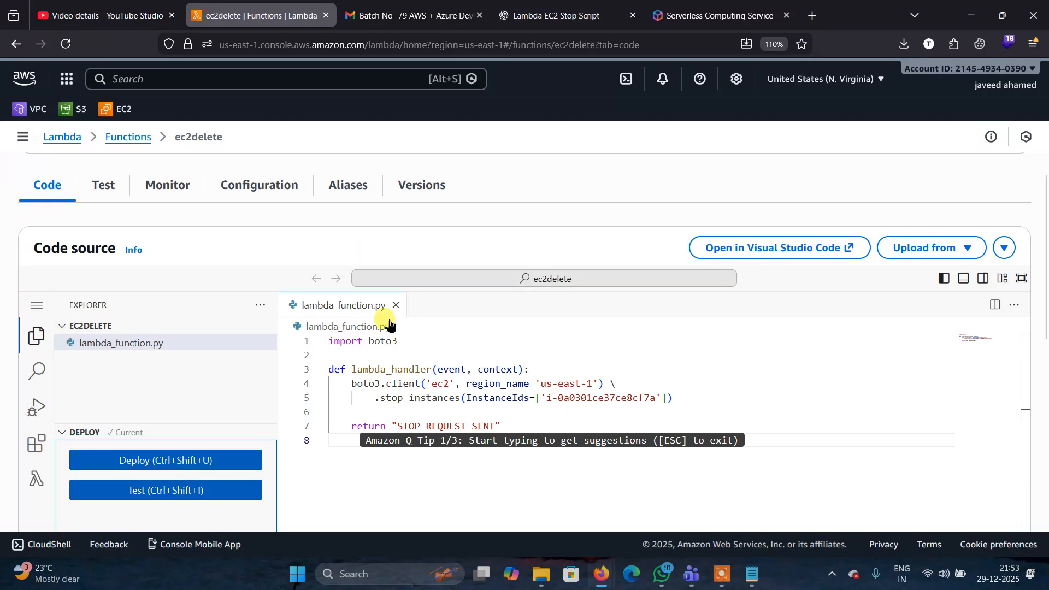
{"action": "left_click", "coordinate": [136, 469]}
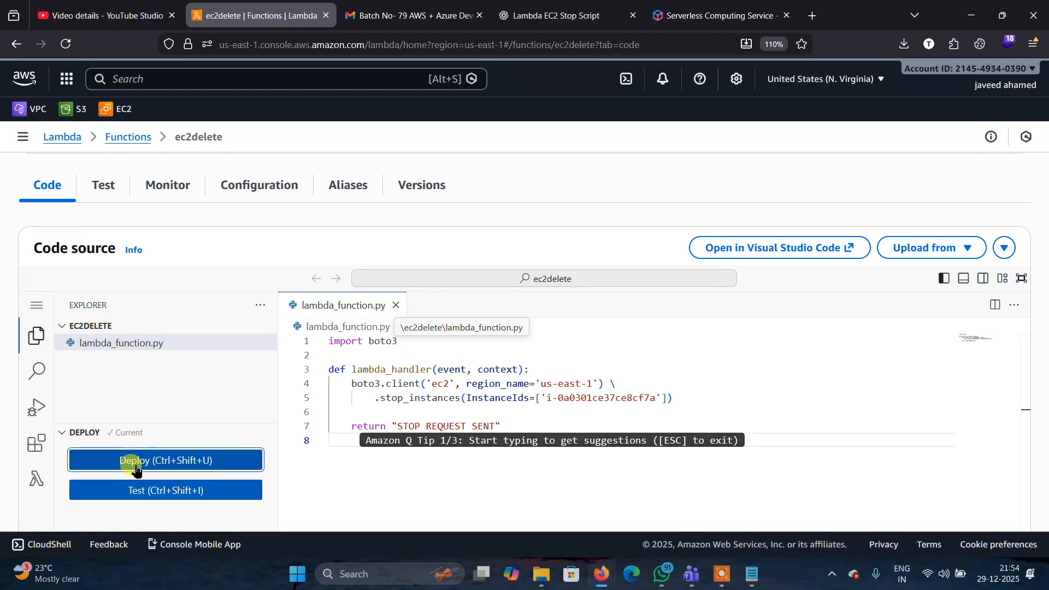
{"action": "left_click", "coordinate": [104, 186]}
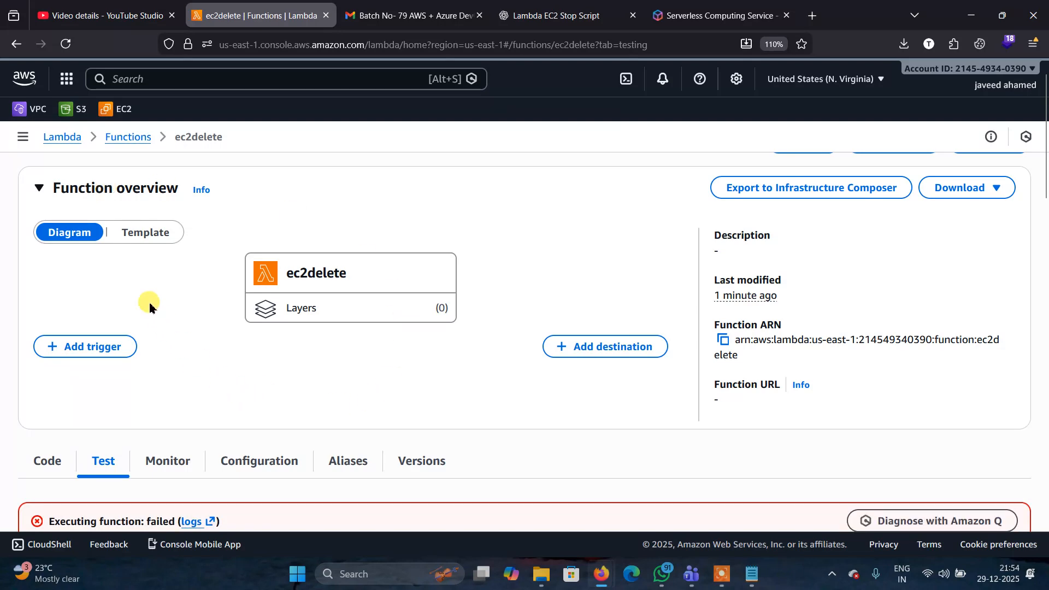
Correct the test event's name to ec2delete, keeping the private sharing setting and Hello World template
{"action": "scroll", "coordinate": [145, 299], "scroll_direction": "down", "scroll_amount": 2}
{"action": "scroll", "coordinate": [271, 307], "scroll_direction": "up", "scroll_amount": 3}
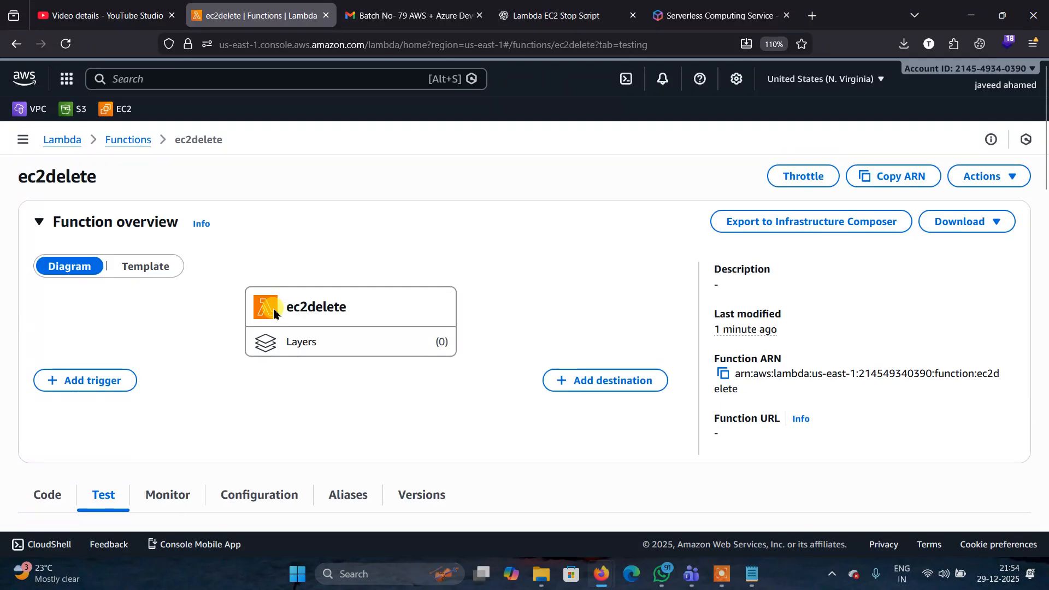
{"action": "scroll", "coordinate": [974, 215], "scroll_direction": "down", "scroll_amount": 5}
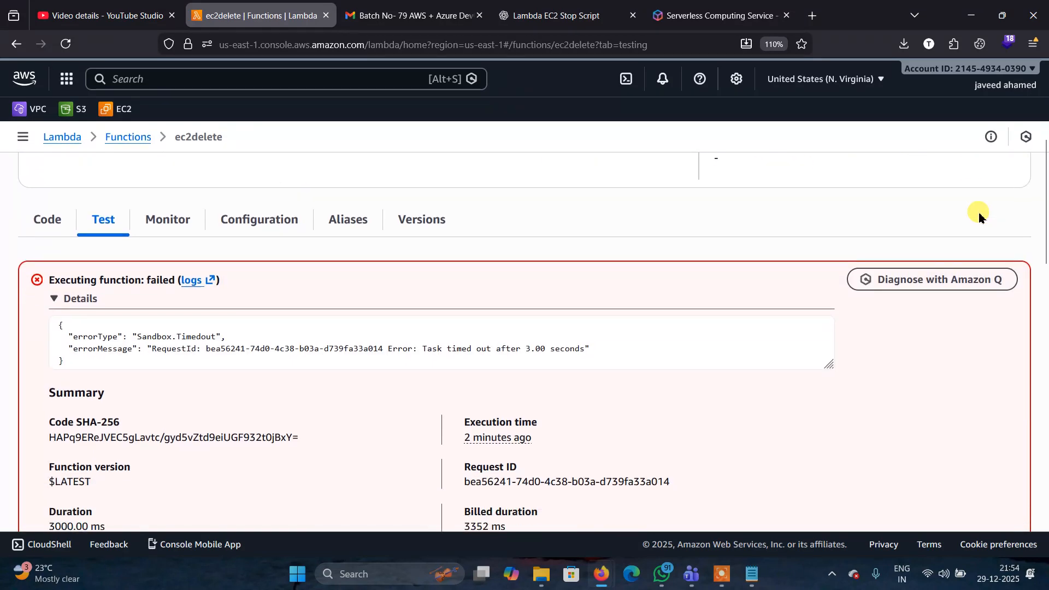
{"action": "scroll", "coordinate": [978, 215], "scroll_direction": "down", "scroll_amount": 5}
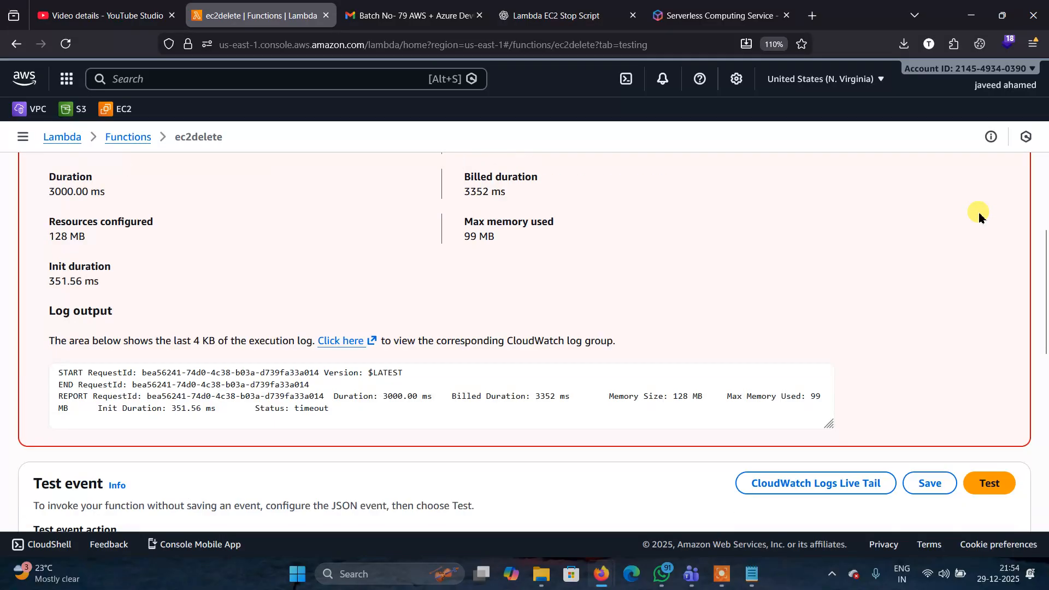
{"action": "scroll", "coordinate": [992, 466], "scroll_direction": "down", "scroll_amount": 7}
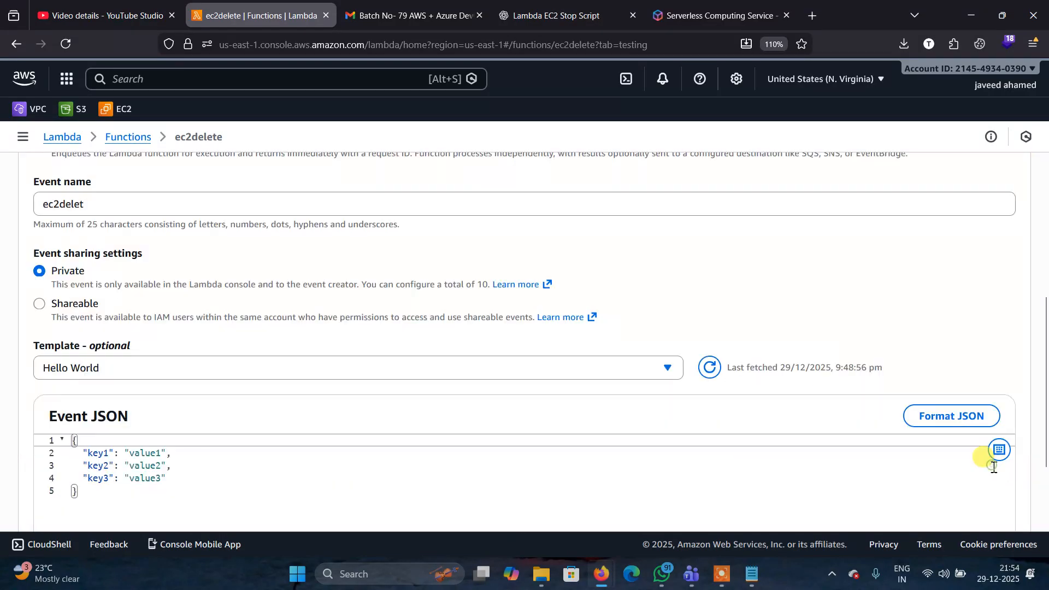
{"action": "scroll", "coordinate": [993, 467], "scroll_direction": "down", "scroll_amount": 1}
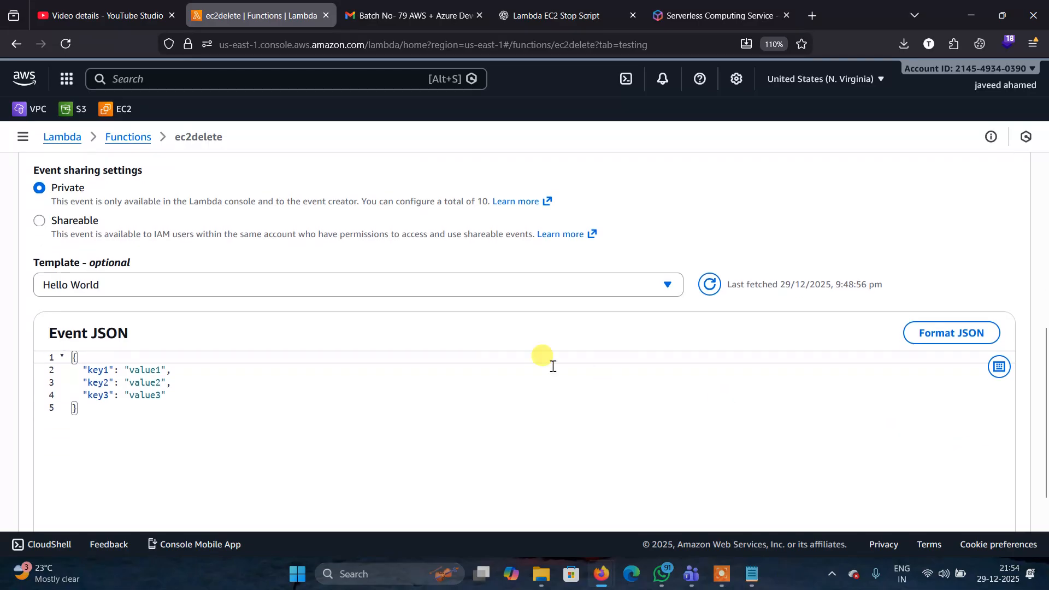
{"action": "scroll", "coordinate": [553, 351], "scroll_direction": "down", "scroll_amount": 3}
{"action": "scroll", "coordinate": [544, 342], "scroll_direction": "up", "scroll_amount": 5}
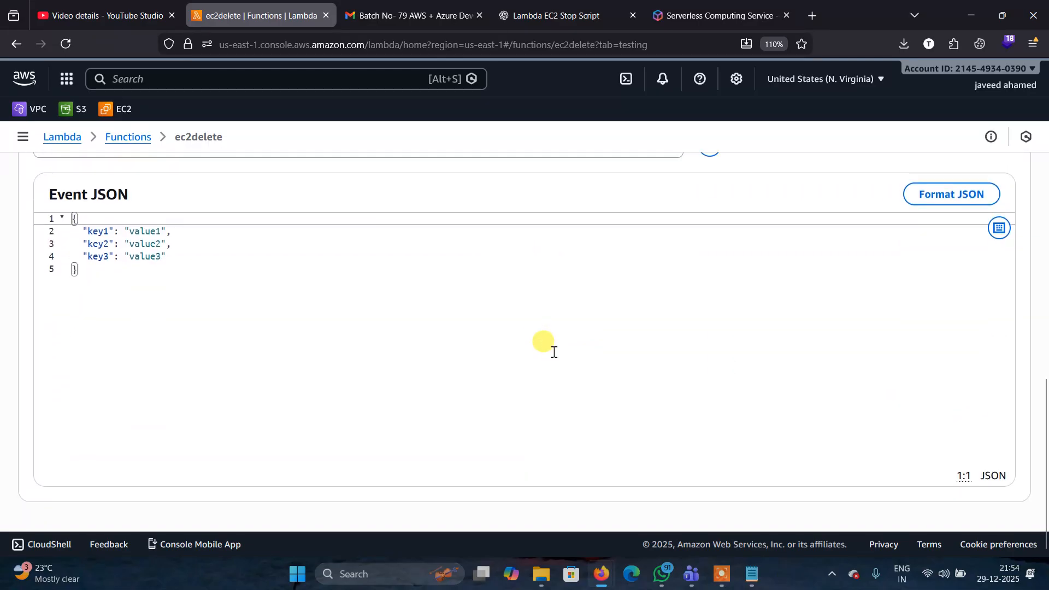
{"action": "left_click", "coordinate": [154, 278]}
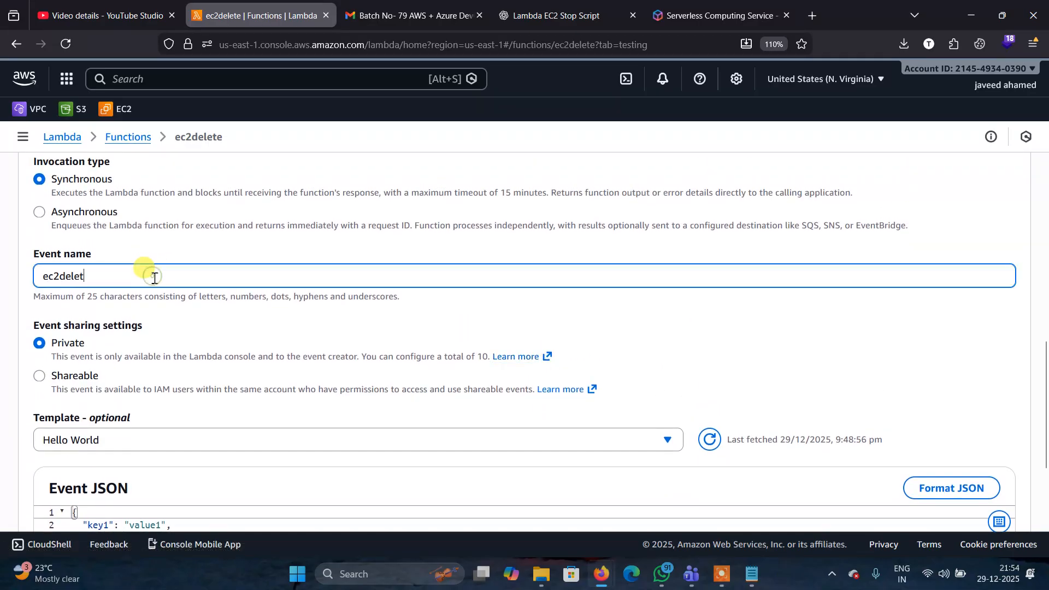
{"action": "type", "text": "e"}
Run the function with the ec2delete test event, repeating the run once
{"action": "scroll", "coordinate": [475, 339], "scroll_direction": "down", "scroll_amount": 5}
{"action": "scroll", "coordinate": [1010, 151], "scroll_direction": "up", "scroll_amount": 8}
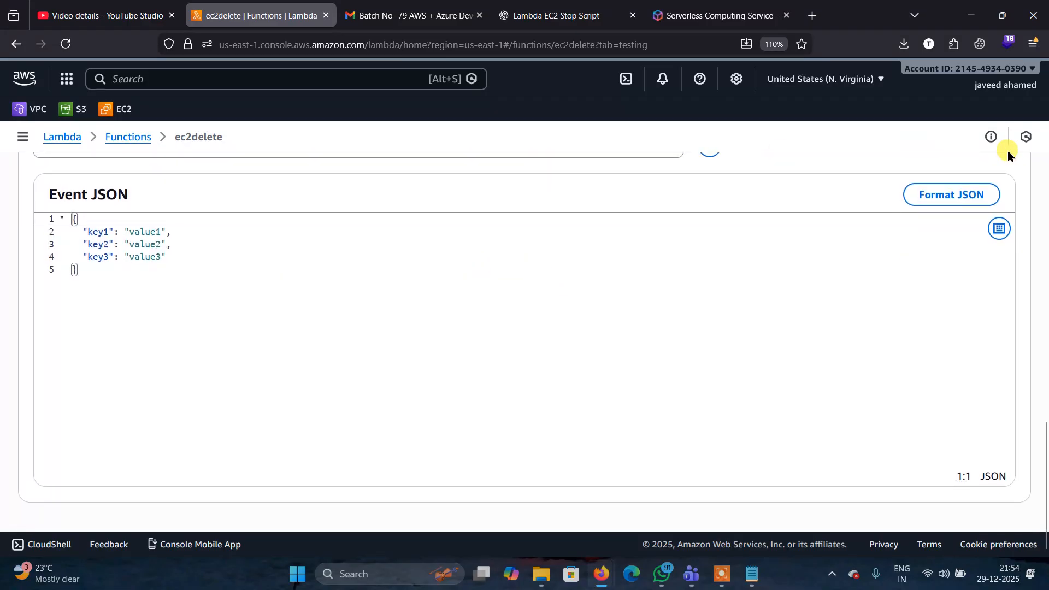
{"action": "scroll", "coordinate": [1009, 155], "scroll_direction": "up", "scroll_amount": 2}
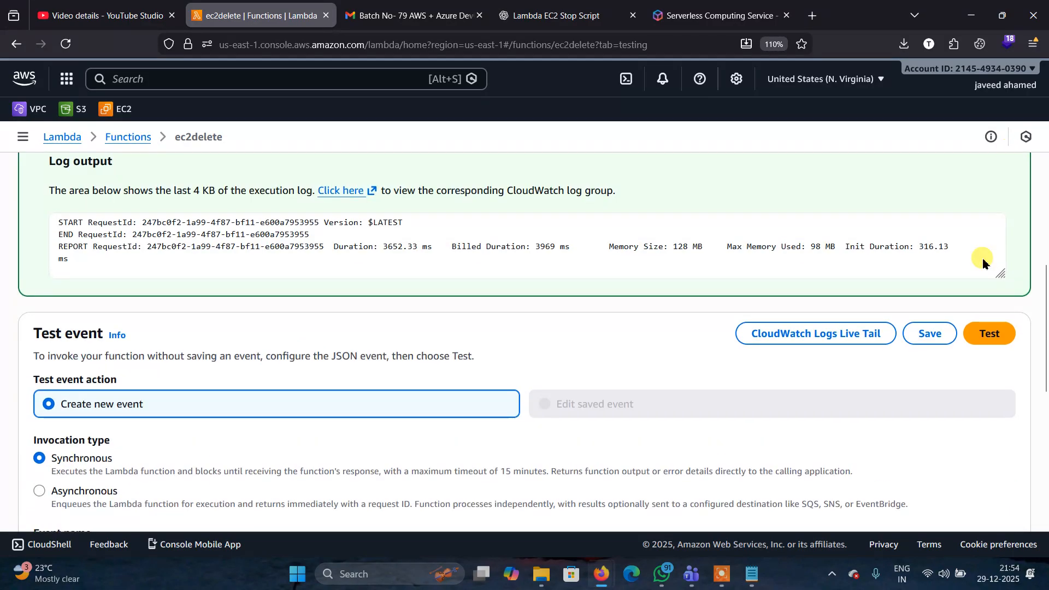
{"action": "left_click", "coordinate": [987, 329]}
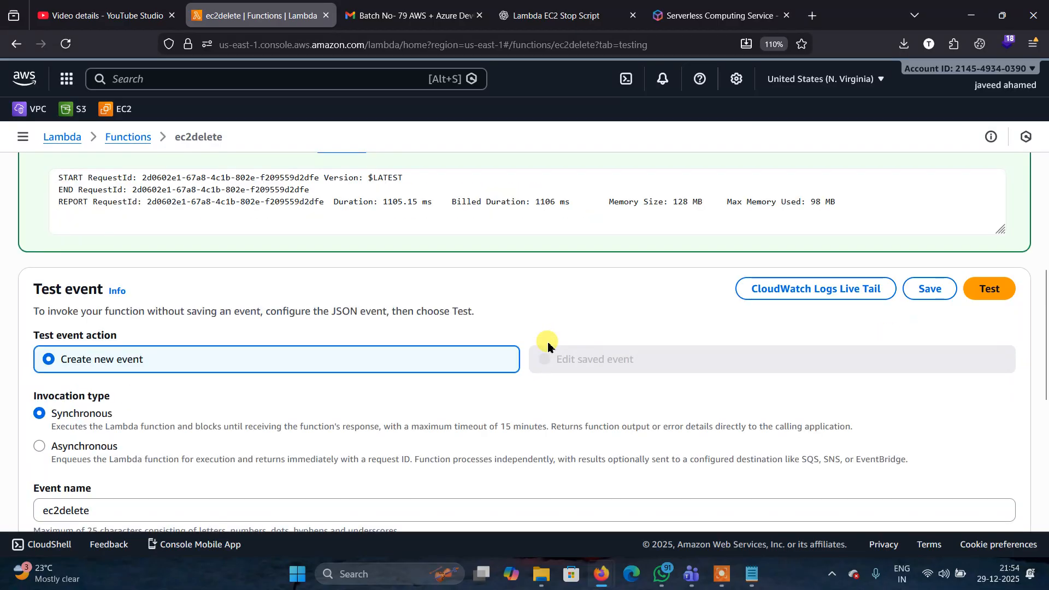
Examine the log output of the latest ec2delete test run
{"action": "scroll", "coordinate": [677, 350], "scroll_direction": "up", "scroll_amount": 1}
{"action": "scroll", "coordinate": [678, 352], "scroll_direction": "up", "scroll_amount": 1}
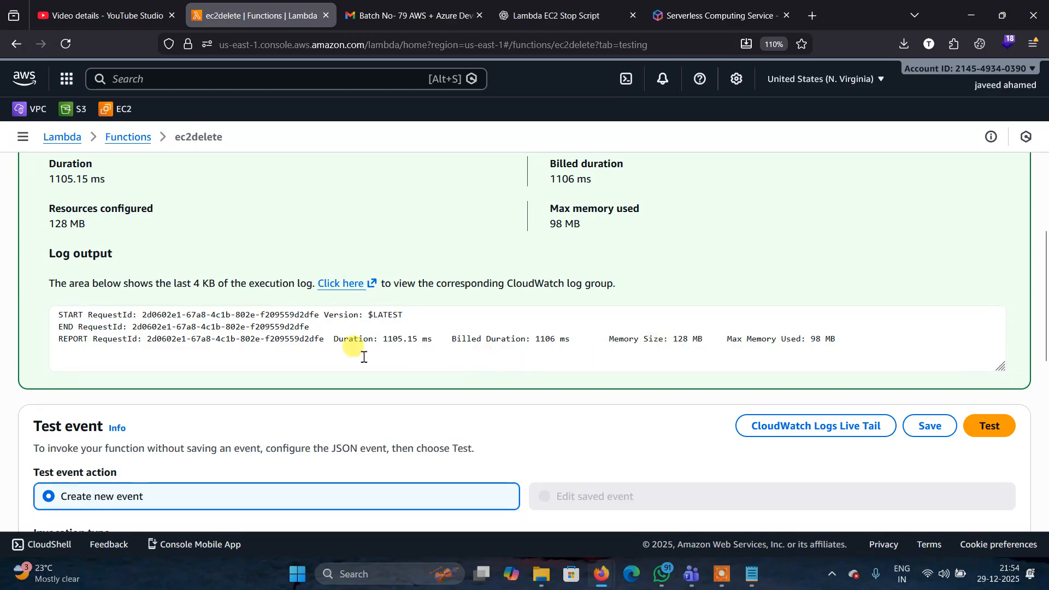
{"action": "left_click_drag", "start_coordinate": [53, 312], "coordinate": [362, 355]}
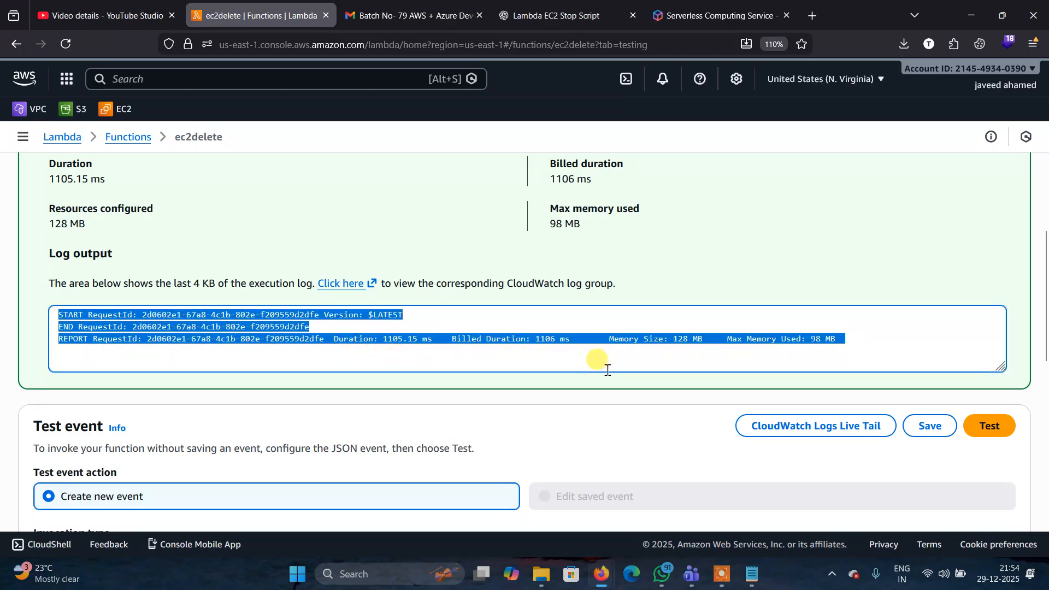
Open the EC2 instances list in a new browser tab and check the weberver instance's state
{"action": "left_click", "coordinate": [791, 249]}
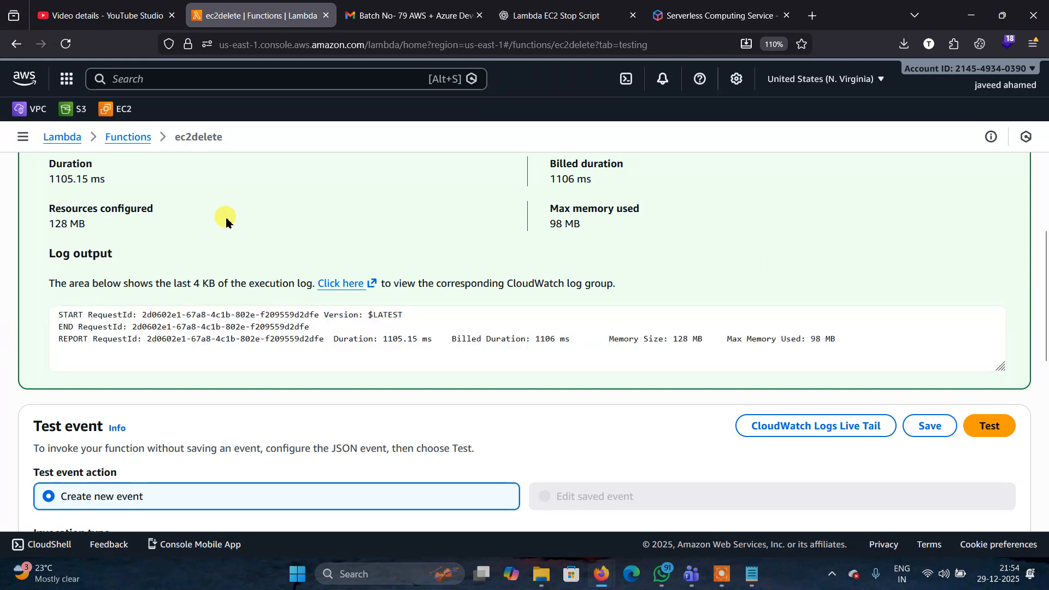
{"action": "right_click", "coordinate": [129, 111]}
{"action": "left_click", "coordinate": [164, 121]}
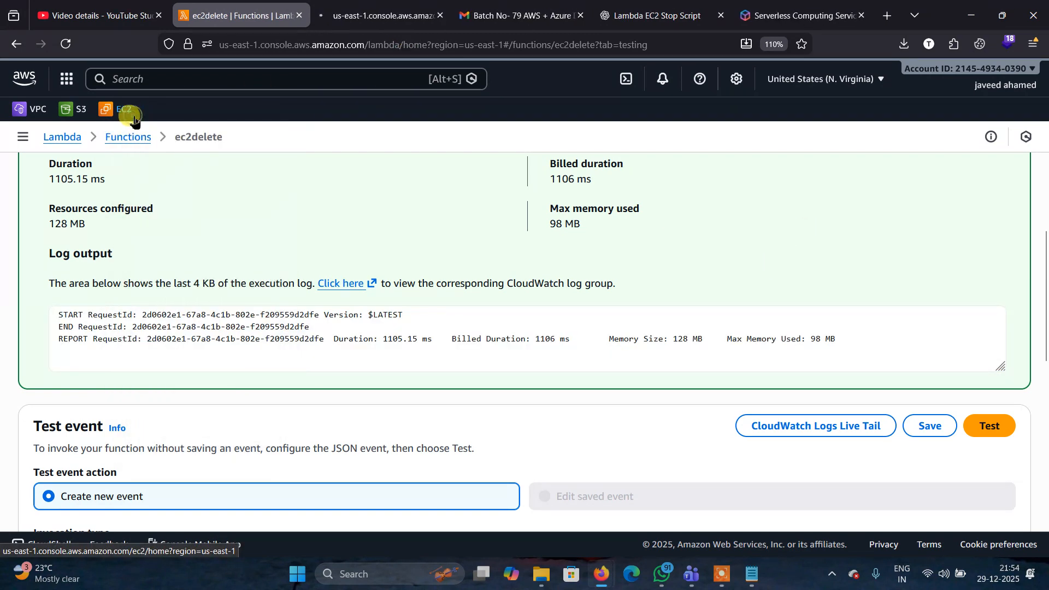
{"action": "left_click", "coordinate": [336, 12]}
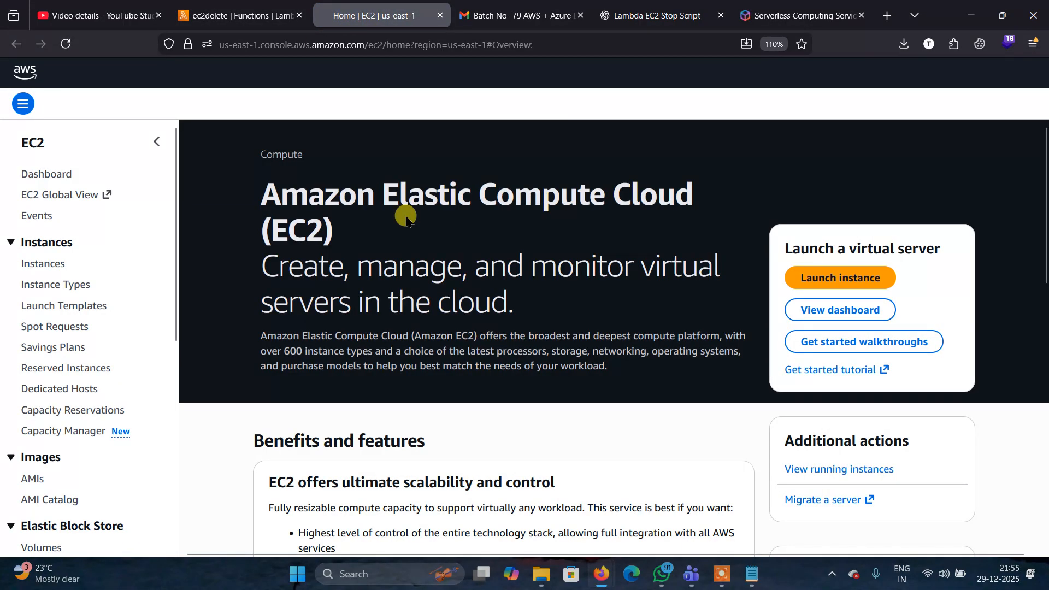
{"action": "left_click", "coordinate": [30, 265]}
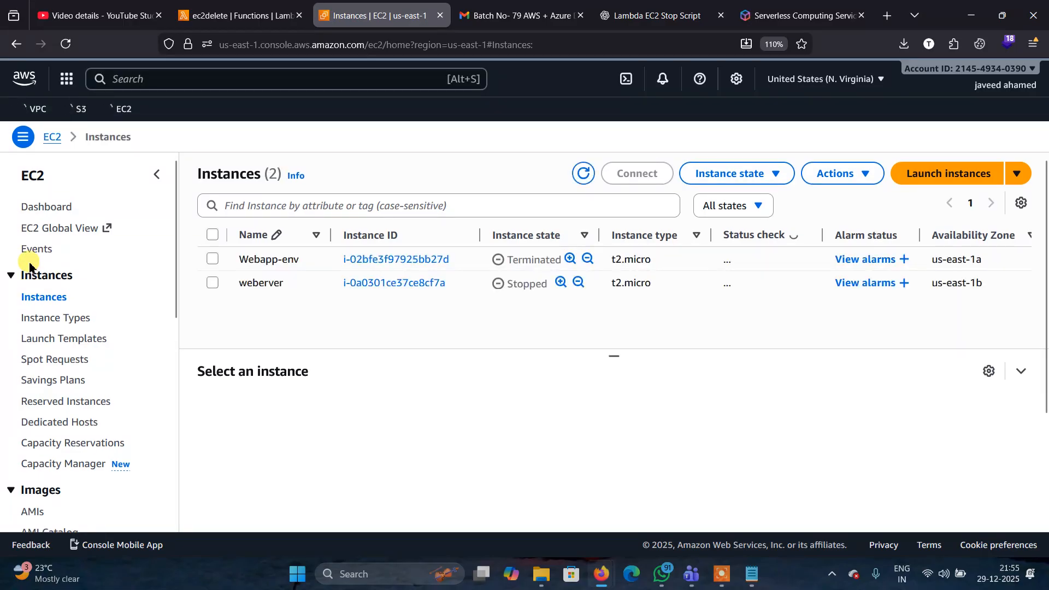
{"action": "double_click", "coordinate": [525, 284]}
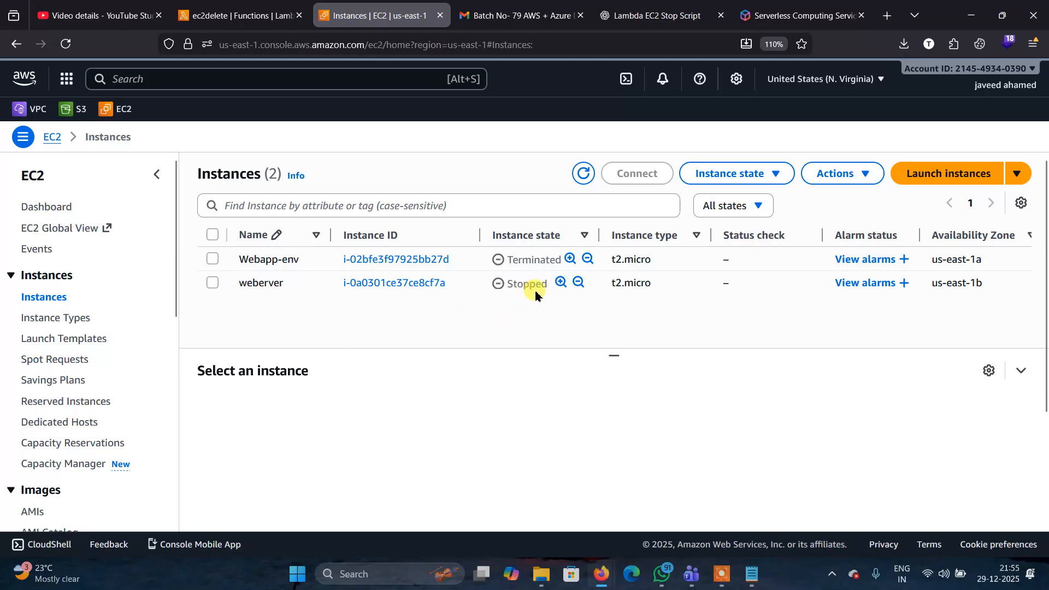
{"action": "left_click_drag", "start_coordinate": [502, 281], "coordinate": [489, 279]}
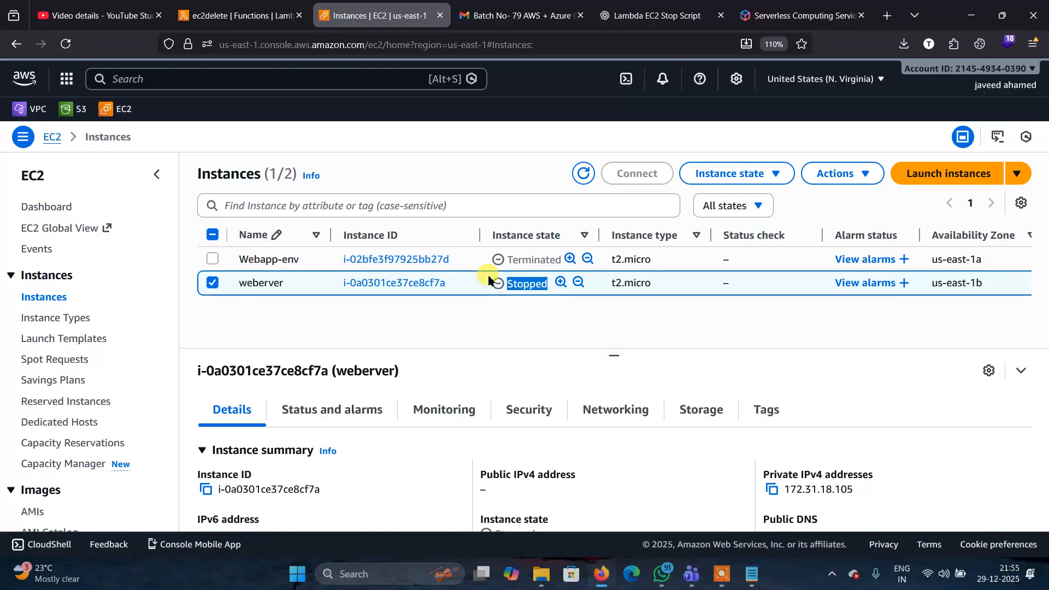
Switch to Notepad, review the stop script's "STOP REQUEST SENT" return message, and close the Notepad window
{"action": "left_click", "coordinate": [753, 582]}
{"action": "left_click", "coordinate": [753, 582]}
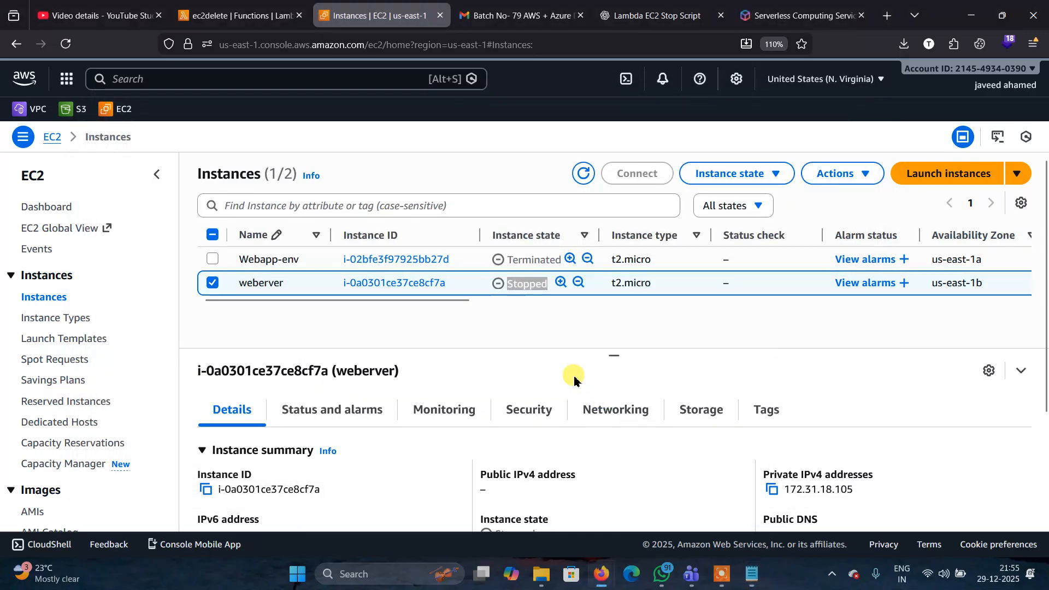
{"action": "left_click", "coordinate": [753, 578]}
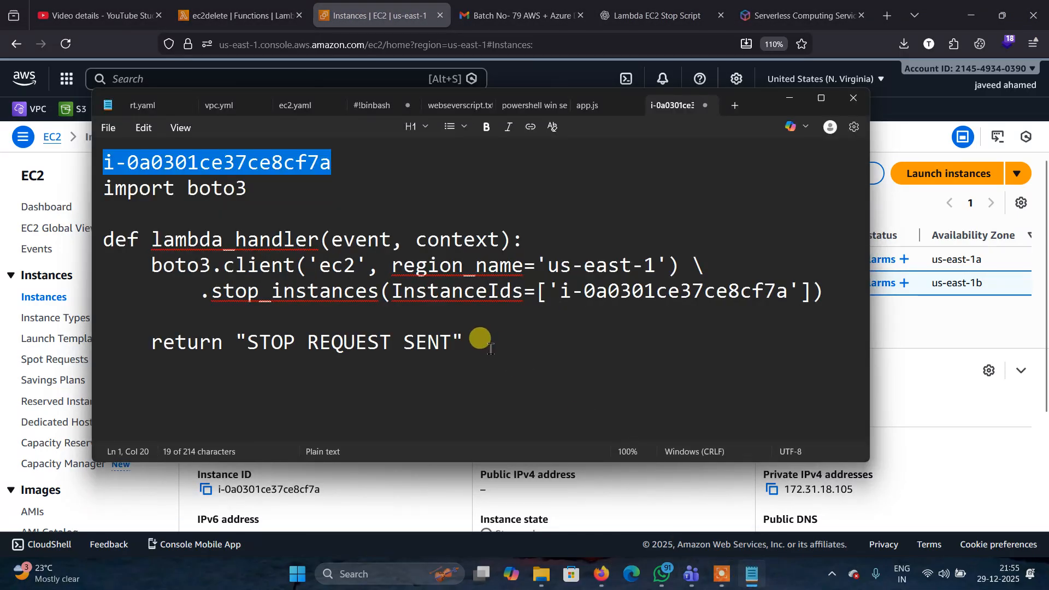
{"action": "left_click_drag", "start_coordinate": [248, 344], "coordinate": [450, 363]}
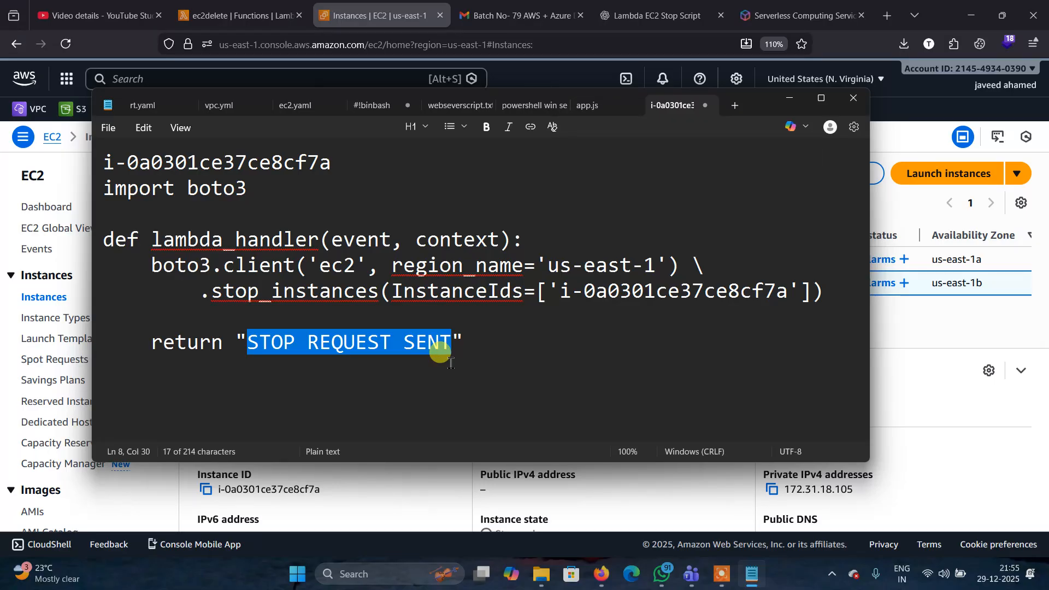
{"action": "left_click", "coordinate": [856, 98]}
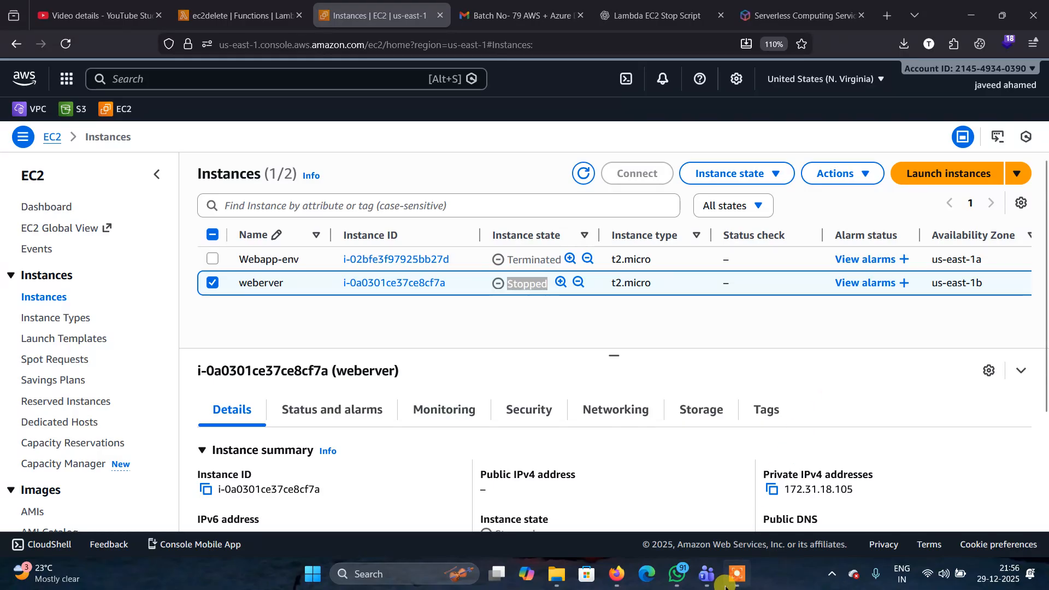
{"action": "left_click", "coordinate": [741, 578]}
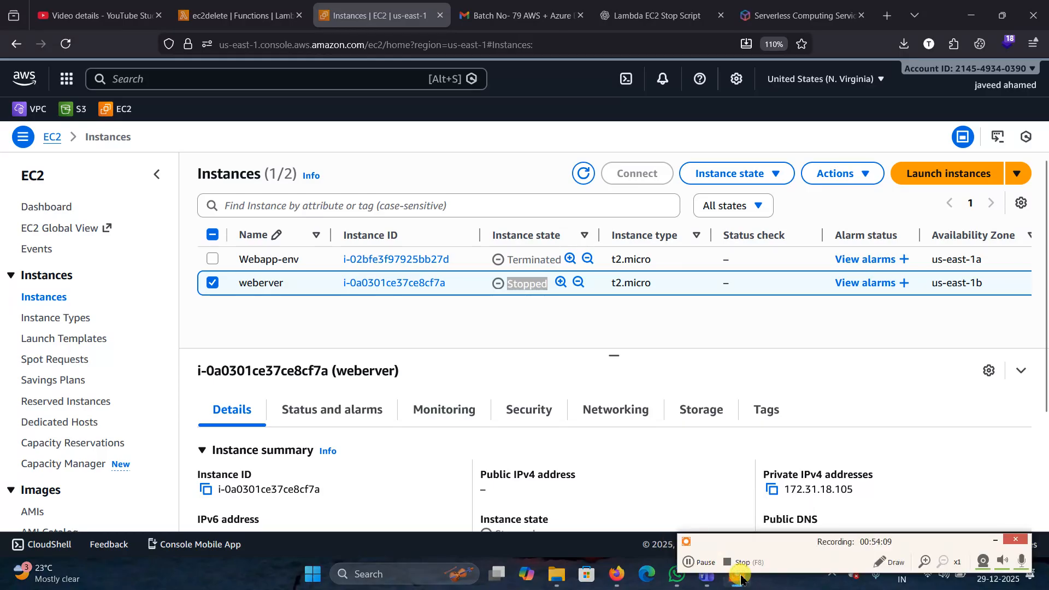